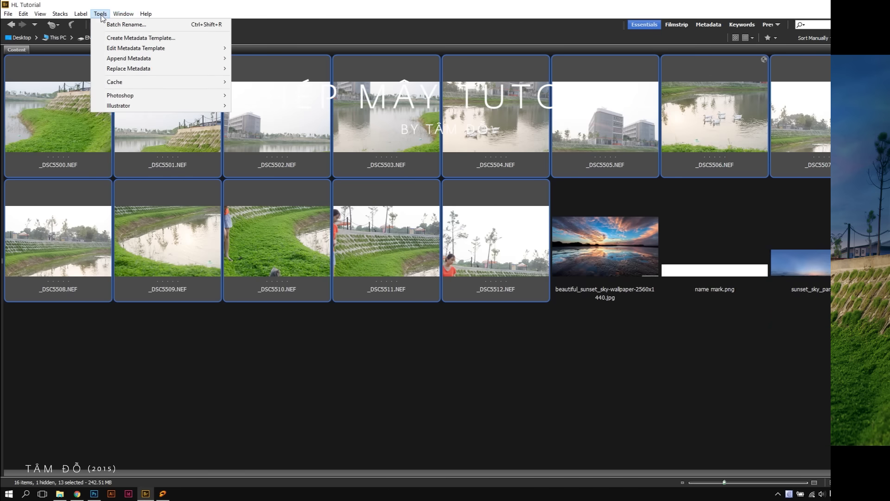
# Send the thirteen NEF lake photos _DSC5500–_DSC5512 from Bridge to Photomerge.
pyautogui.click(338, 152)
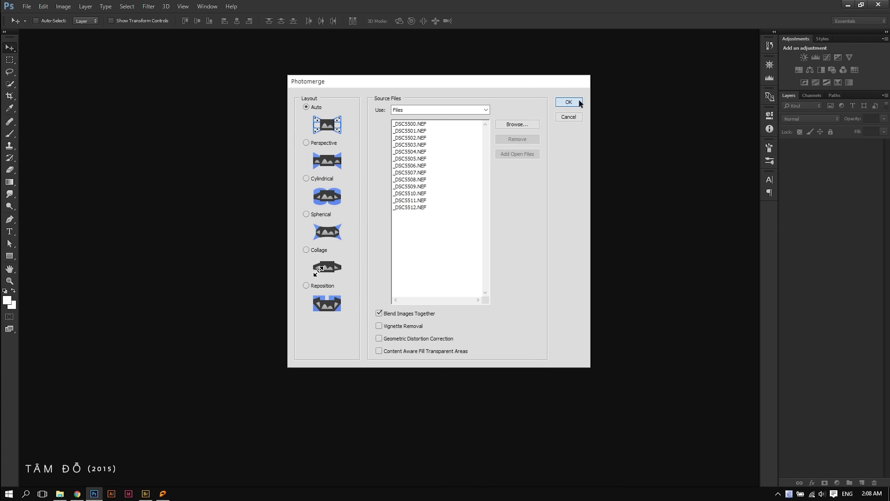
# Stitch the photos and stamp them into a single Layer 1, deleting the source layers.
pyautogui.click(580, 102)
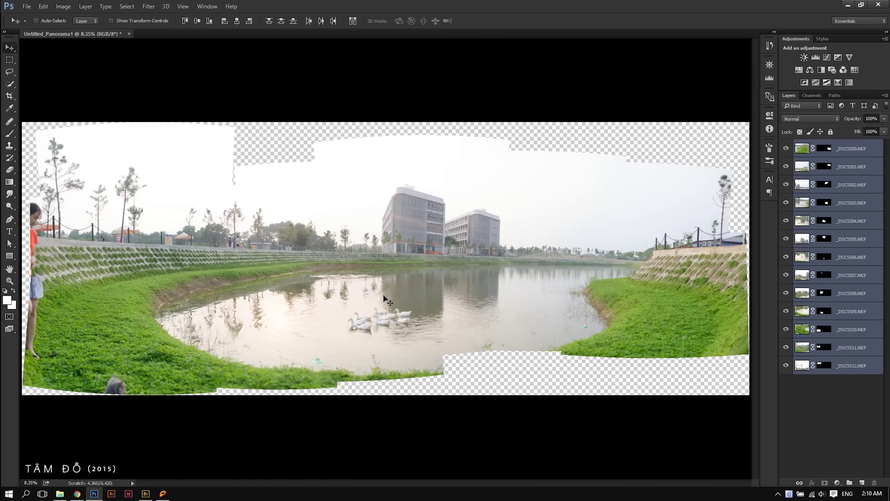
pyautogui.click(875, 149)
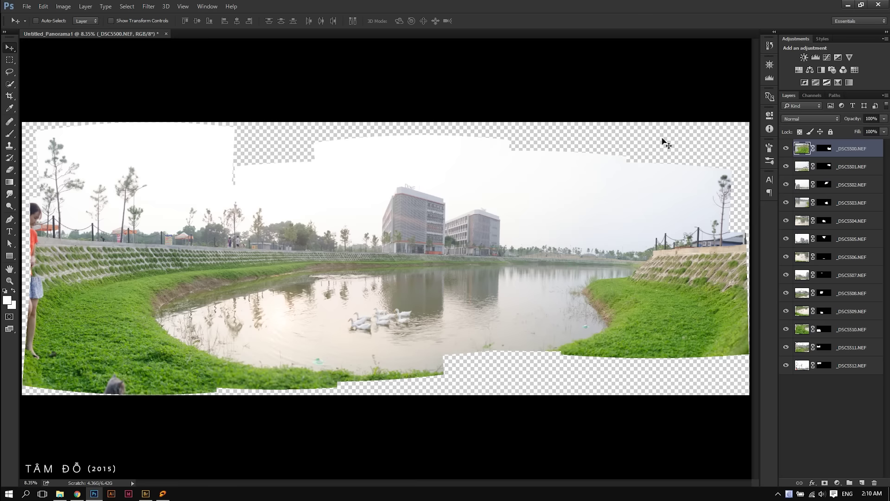
pyautogui.hotkey('ctrl', 'shift', 'alt', 'e')
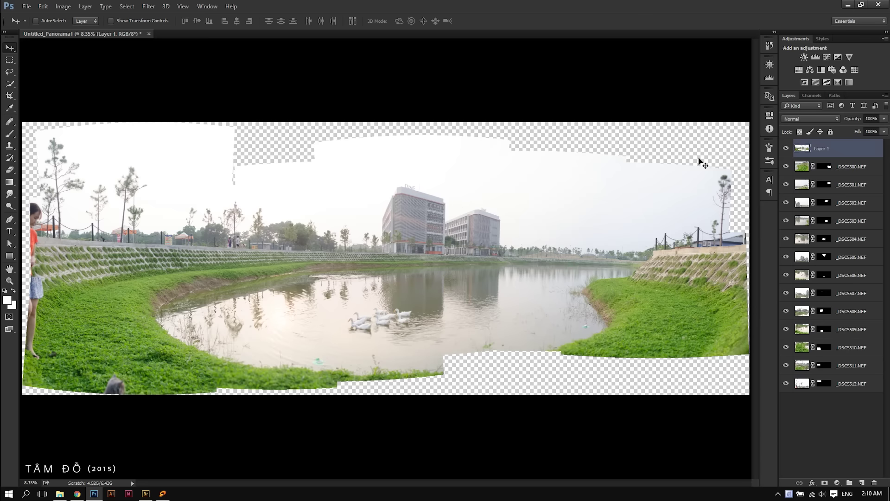
pyautogui.click(851, 168)
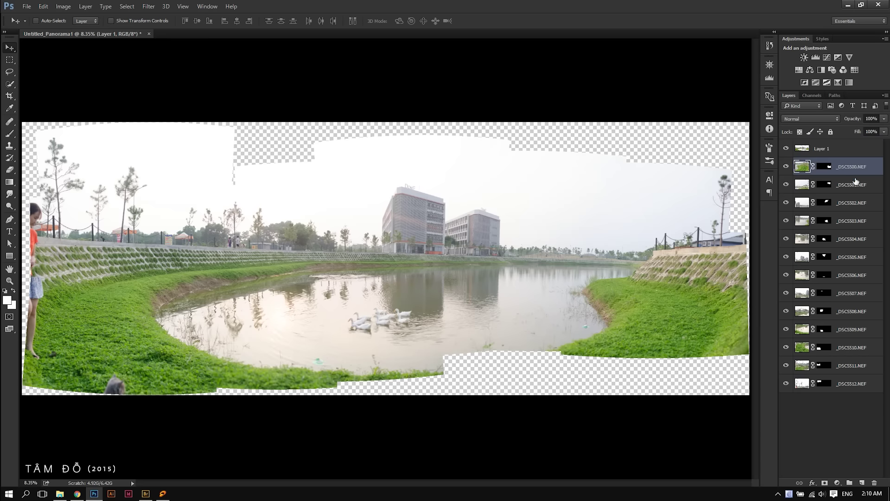
pyautogui.keyDown('shift'); pyautogui.click(859, 391); pyautogui.keyUp('shift')
pyautogui.press('Delete')
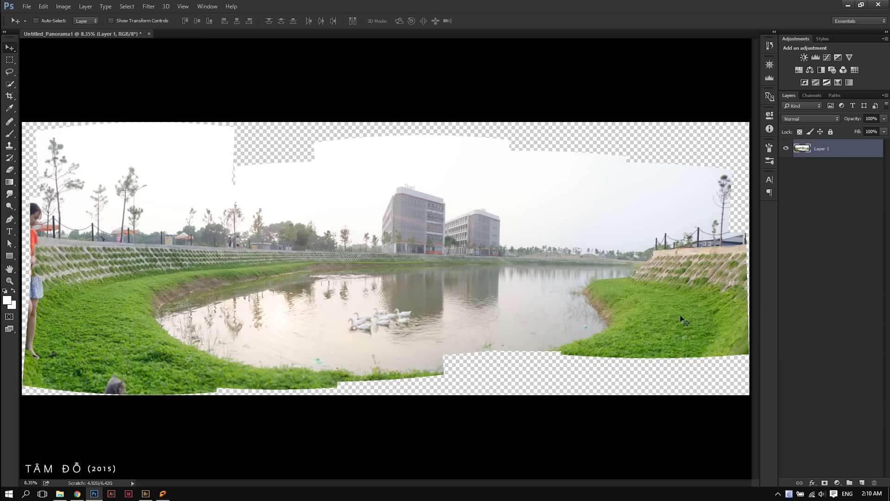
# Resize the panorama to 9000 px wide.
pyautogui.hotkey('ctrl', 'alt', 'i')
pyautogui.write('9000')
pyautogui.press('Return')
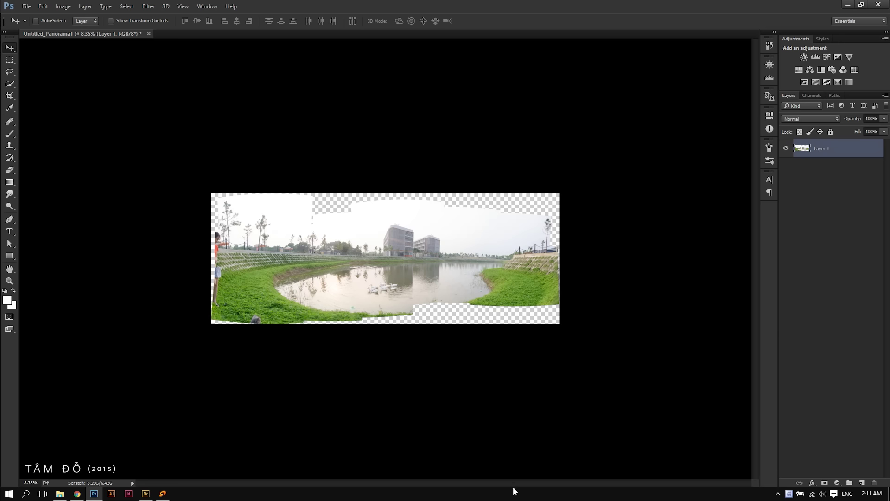
# Duplicate Layer 1 and stretch the copy upward and wider on both sides.
pyautogui.hotkey('ctrl', 'j')
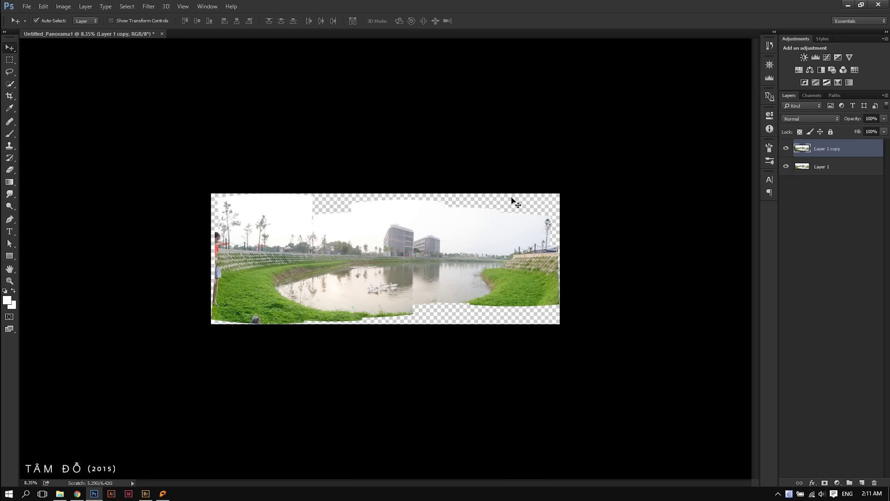
pyautogui.hotkey('ctrl', 't')
pyautogui.rightClick(413, 264)
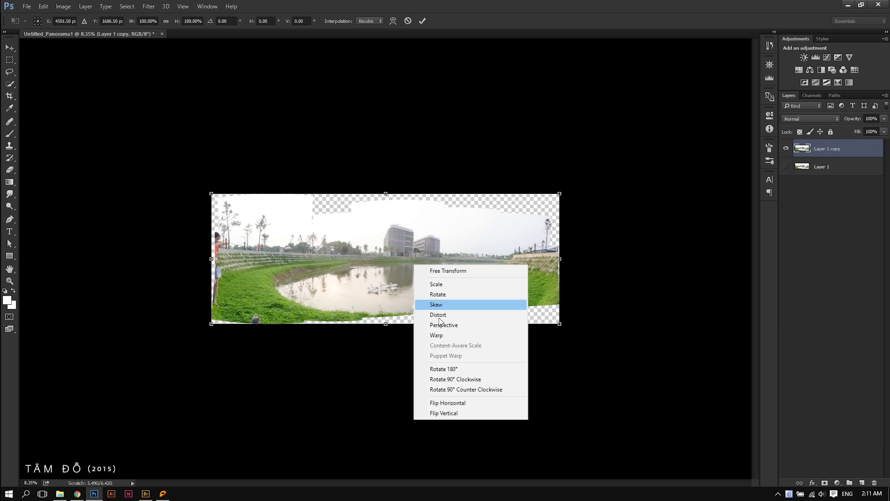
pyautogui.click(405, 258)
pyautogui.moveTo(386, 193); pyautogui.dragTo(386, 171)
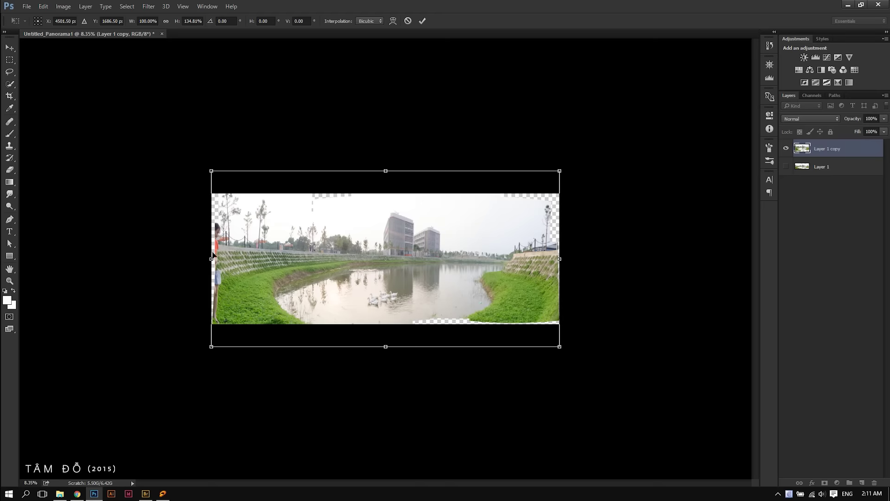
pyautogui.moveTo(205, 255); pyautogui.dragTo(195, 256)
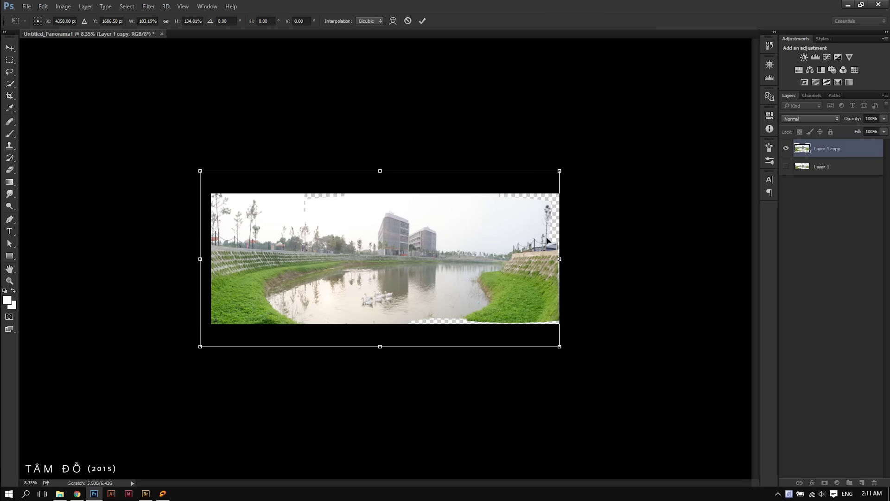
pyautogui.moveTo(558, 256); pyautogui.dragTo(568, 257)
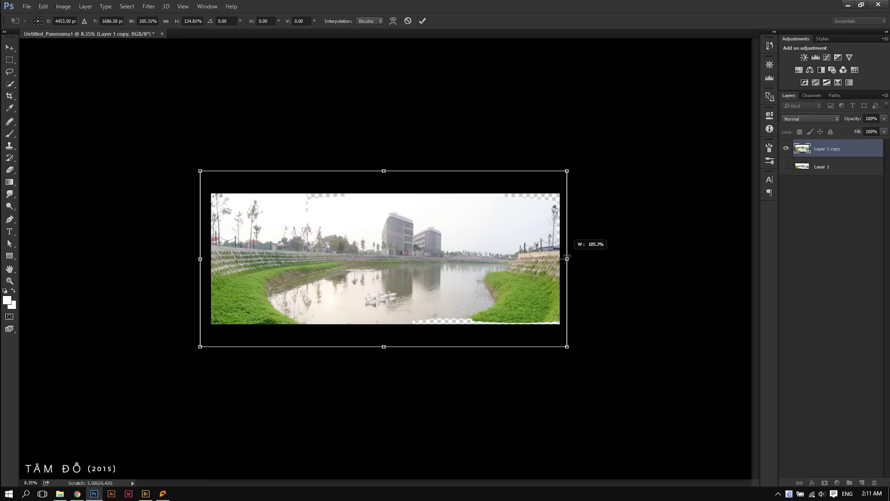
# Stretch the copy to about 105.6% width and 141.4% height, then switch to Warp.
pyautogui.rightClick(490, 300)
pyautogui.click(432, 286)
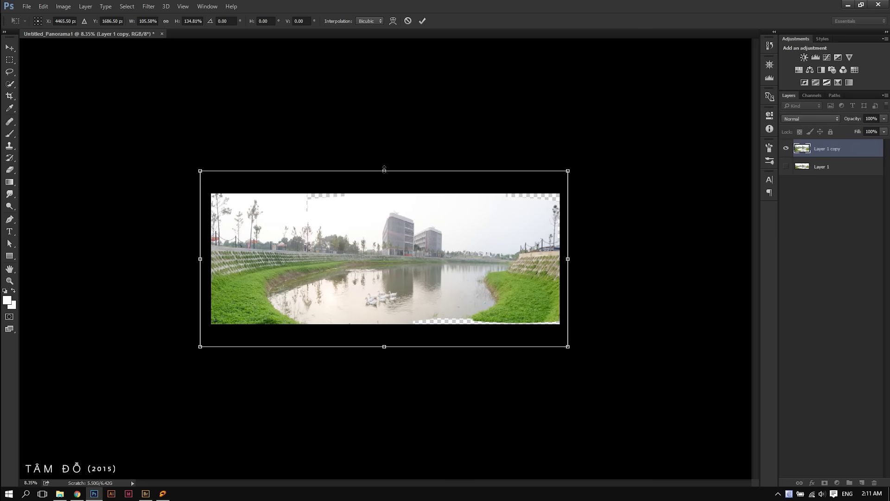
pyautogui.hotkey('ctrl', '0')
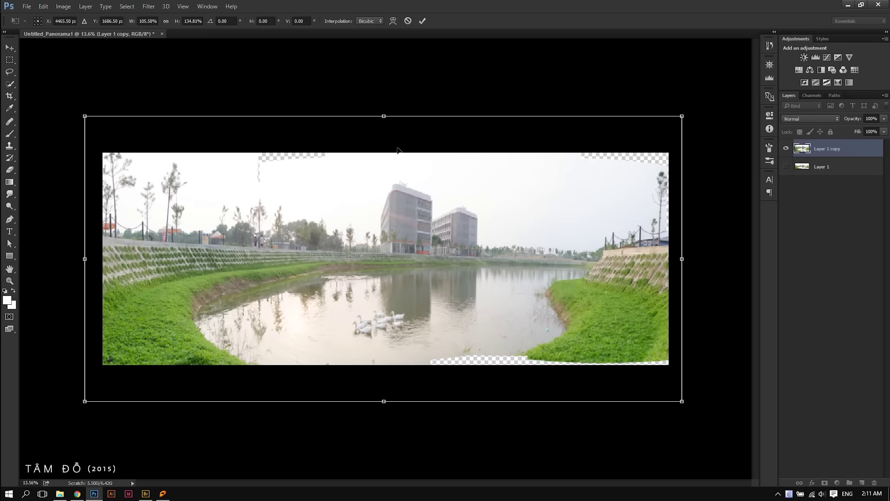
pyautogui.moveTo(382, 117); pyautogui.dragTo(384, 109)
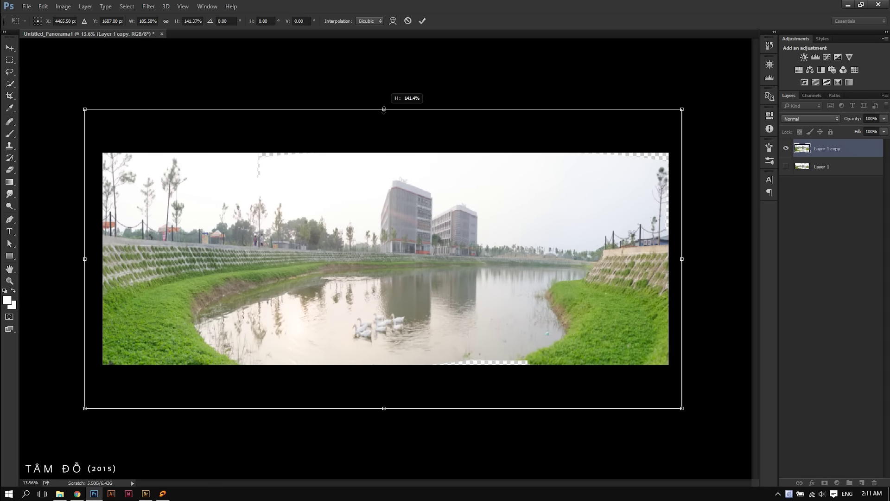
pyautogui.rightClick(499, 329)
pyautogui.click(407, 325)
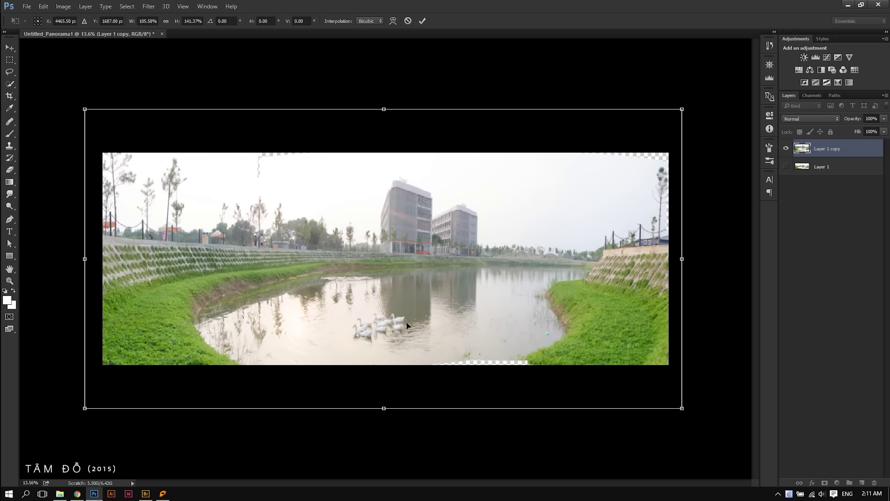
pyautogui.rightClick(302, 339)
pyautogui.click(333, 258)
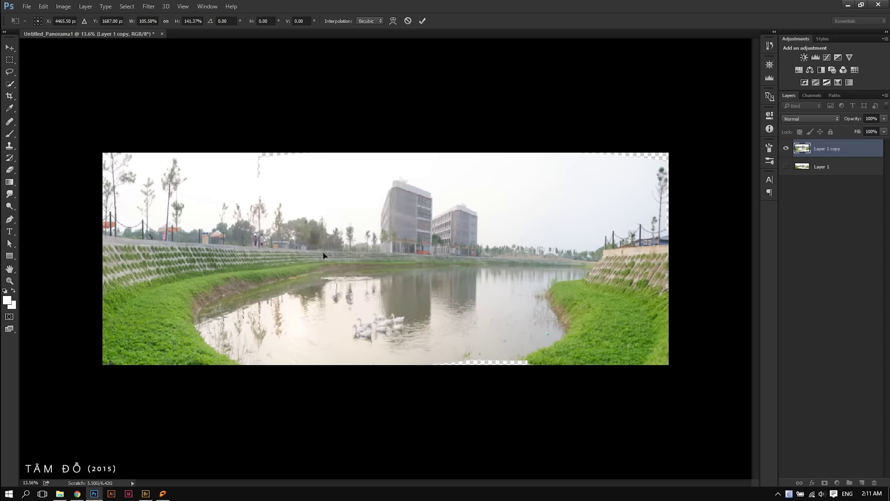
# Warp the lower-left and lower-right areas to fill the empty bottom corners, then commit.
pyautogui.moveTo(162, 350); pyautogui.dragTo(162, 355)
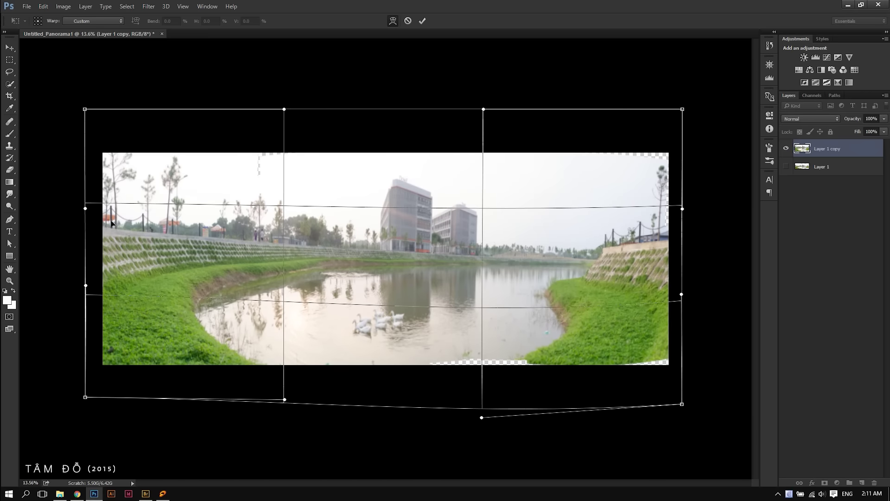
pyautogui.moveTo(120, 374)
pyautogui.mouseDown()
pyautogui.moveTo(123, 365)
pyautogui.moveTo(159, 369)
pyautogui.mouseUp()
pyautogui.moveTo(291, 386); pyautogui.dragTo(298, 387)
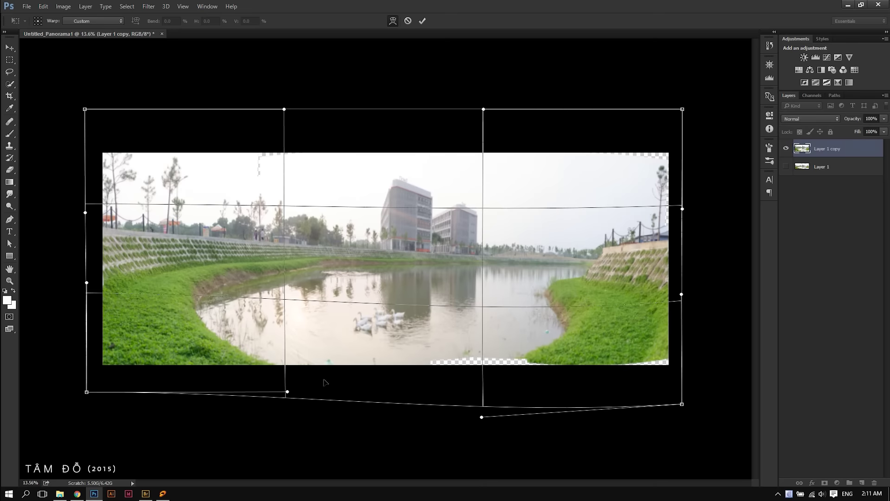
pyautogui.moveTo(561, 369); pyautogui.dragTo(562, 373)
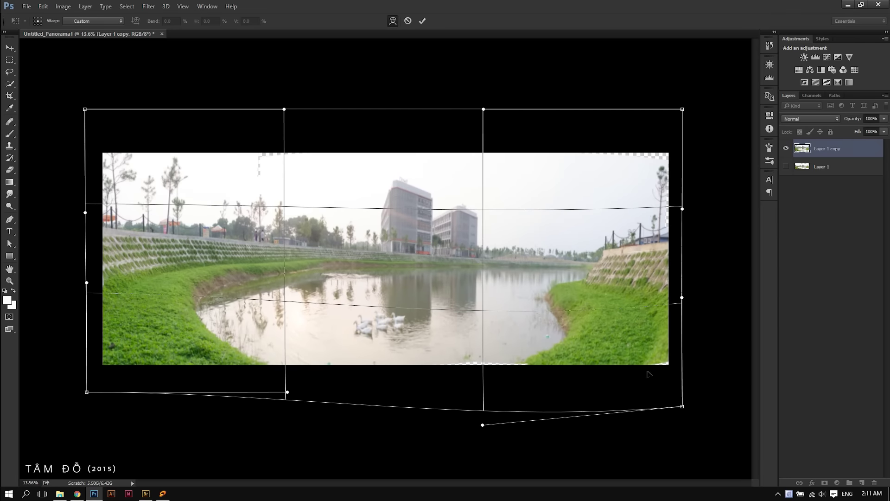
pyautogui.moveTo(668, 371); pyautogui.dragTo(668, 375)
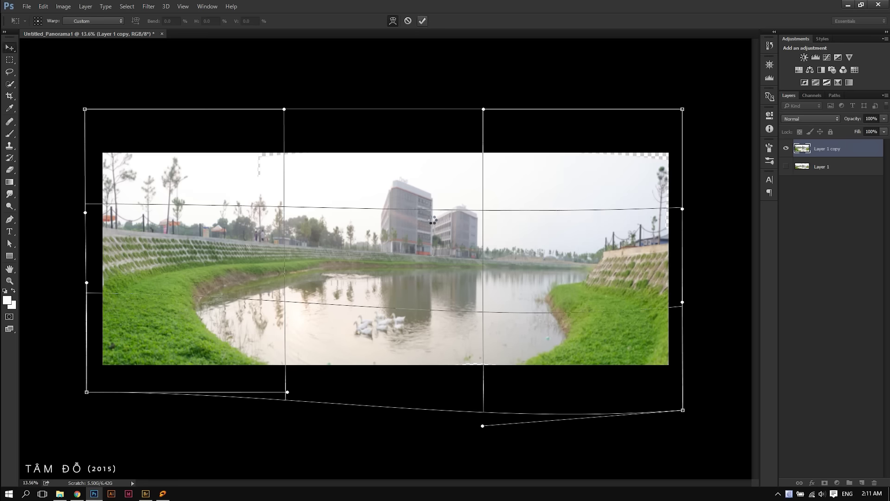
pyautogui.press('Return')
# Crop the panorama, raising the crop's top edge to keep extra sky.
pyautogui.press('c')
pyautogui.moveTo(384, 159); pyautogui.dragTo(384, 137)
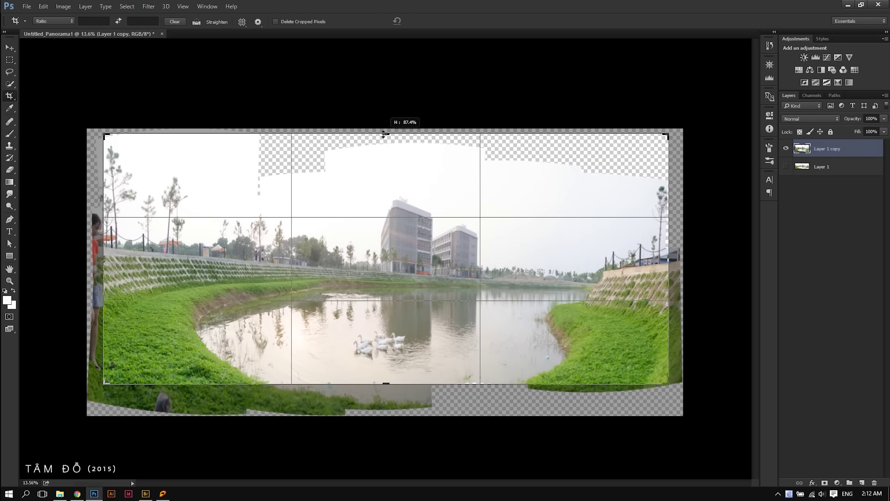
pyautogui.moveTo(383, 137); pyautogui.dragTo(384, 135)
pyautogui.click(429, 19)
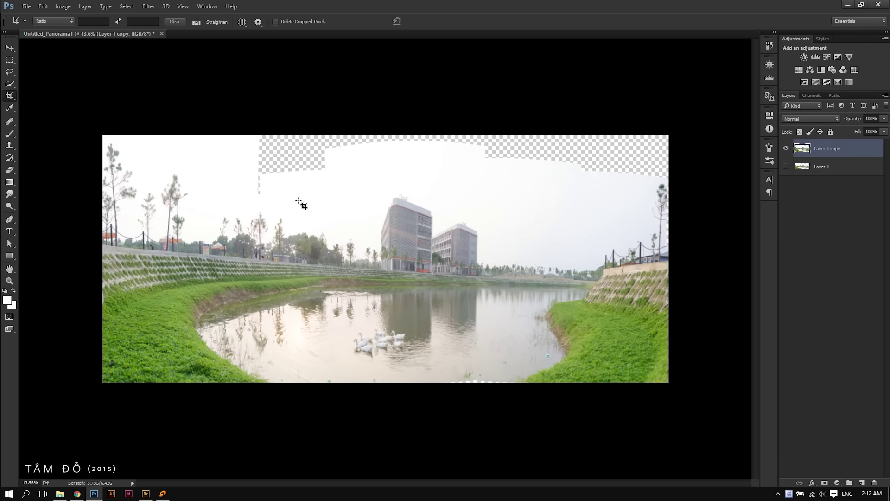
# Add a new Layer 2 and set the Clone Stamp to sample Current & Below.
pyautogui.press('v')
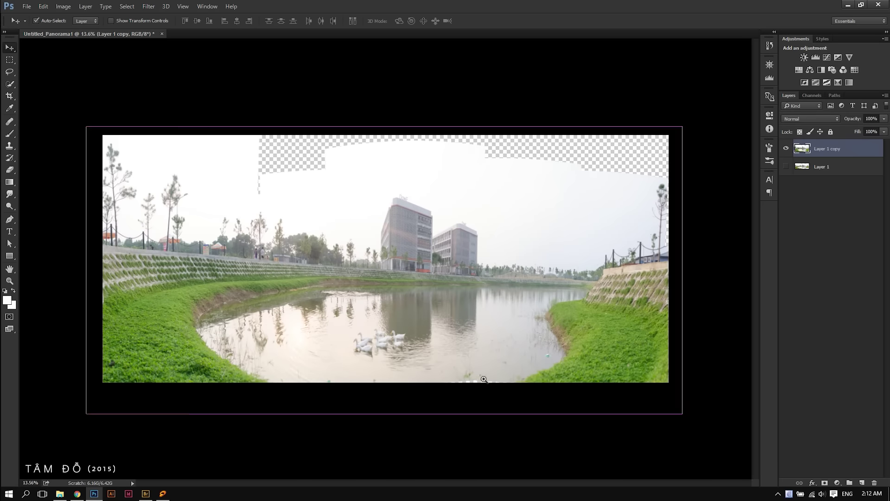
pyautogui.scroll(5, 485, 383)
pyautogui.scroll(-4, 510, 246)
pyautogui.scroll(2, 693, 202)
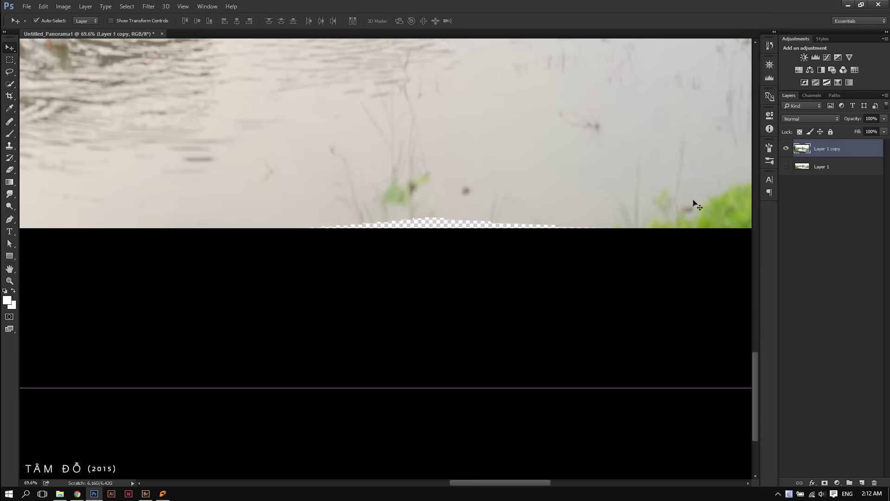
pyautogui.click(861, 482)
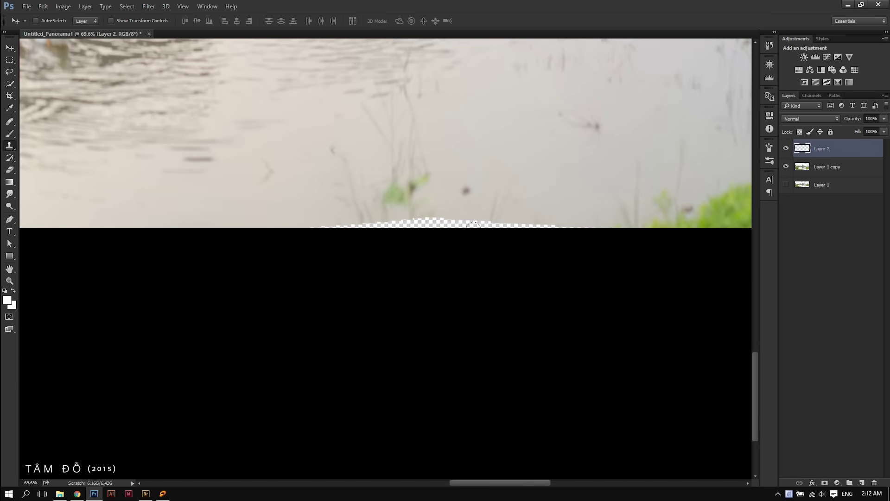
pyautogui.click(10, 146)
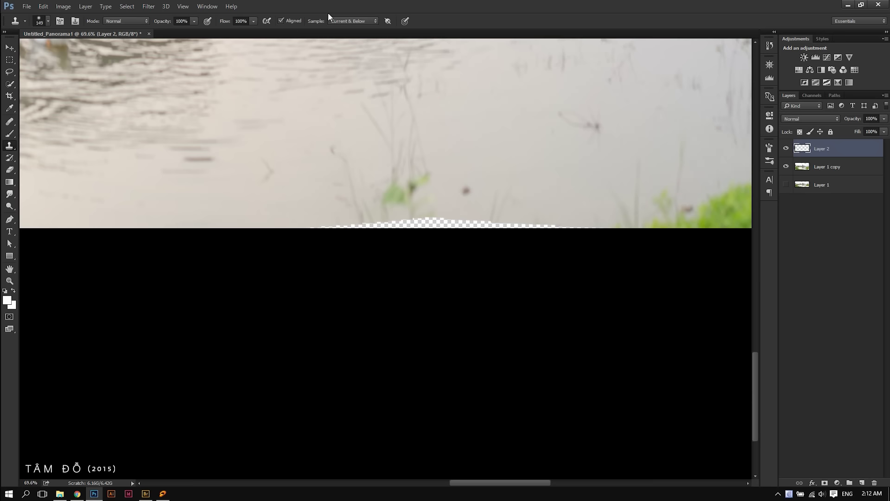
pyautogui.click(349, 20)
pyautogui.click(358, 37)
# Clone nearby water over the bottom transparent strip, the green plants and the dark spot.
pyautogui.keyDown('alt'); pyautogui.click(559, 189); pyautogui.keyUp('alt')
pyautogui.moveTo(570, 223); pyautogui.dragTo(320, 224)
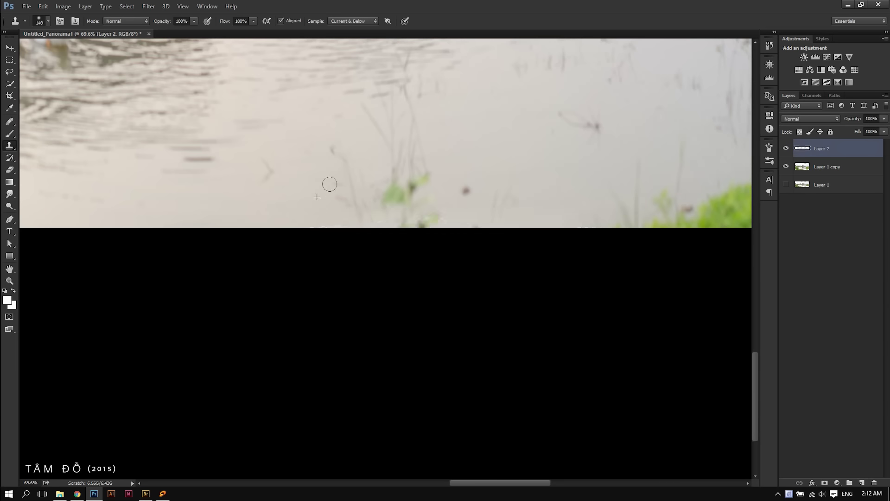
pyautogui.moveTo(387, 197); pyautogui.dragTo(418, 151)
pyautogui.keyDown('alt'); pyautogui.click(522, 155); pyautogui.keyUp('alt')
pyautogui.moveTo(466, 191); pyautogui.dragTo(370, 185)
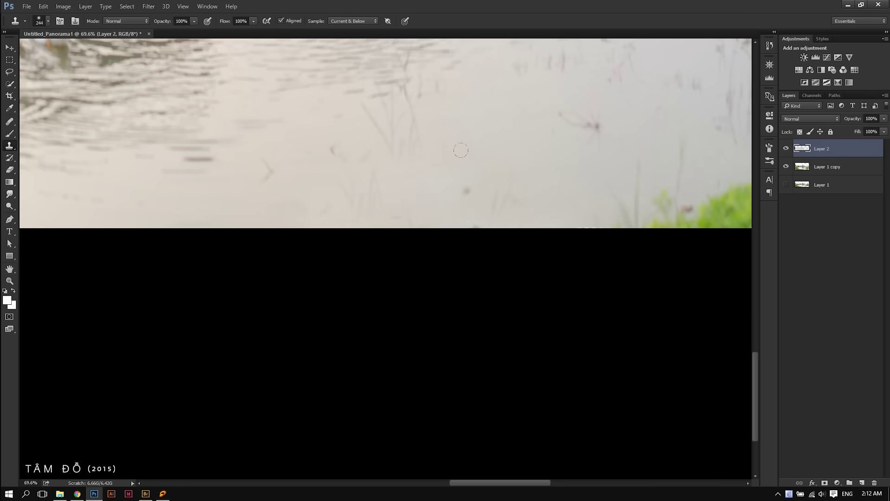
pyautogui.moveTo(425, 152)
pyautogui.mouseDown()
pyautogui.moveTo(394, 161)
pyautogui.moveTo(461, 338)
pyautogui.moveTo(272, 322)
pyautogui.moveTo(461, 235)
pyautogui.moveTo(493, 376)
pyautogui.mouseUp()
pyautogui.moveTo(303, 70)
pyautogui.mouseDown()
pyautogui.moveTo(321, 227)
pyautogui.moveTo(325, 205)
pyautogui.mouseUp()
# Paint pale sky over the transparent upper-right patch with a 100% opacity, 30% flow brush.
pyautogui.press('b')
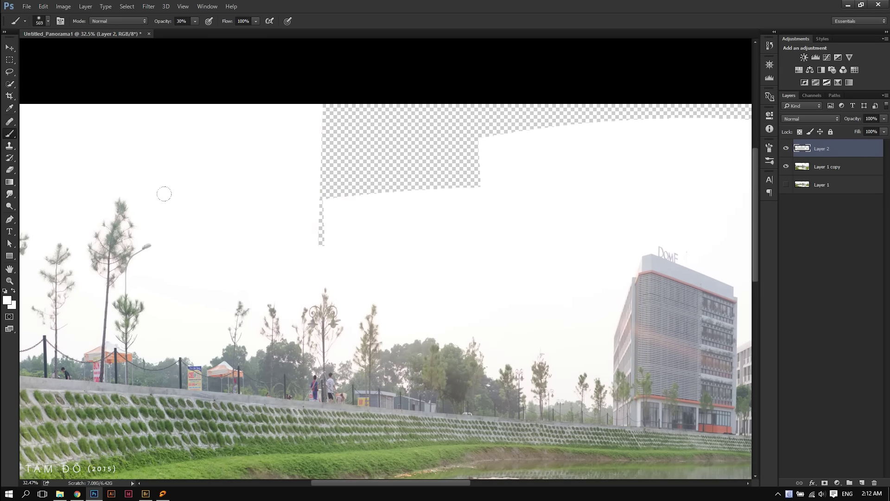
pyautogui.moveTo(163, 21); pyautogui.dragTo(195, 20)
pyautogui.hotkey('shift', '3')
pyautogui.moveTo(317, 201); pyautogui.dragTo(278, 110)
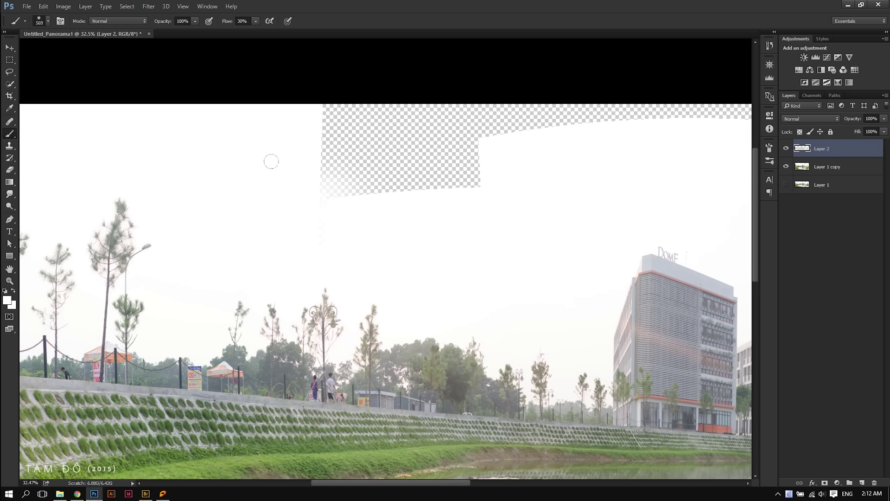
pyautogui.moveTo(366, 148)
pyautogui.mouseDown()
pyautogui.moveTo(410, 109)
pyautogui.moveTo(538, 116)
pyautogui.moveTo(834, 107)
pyautogui.mouseUp()
pyautogui.press('Tab')
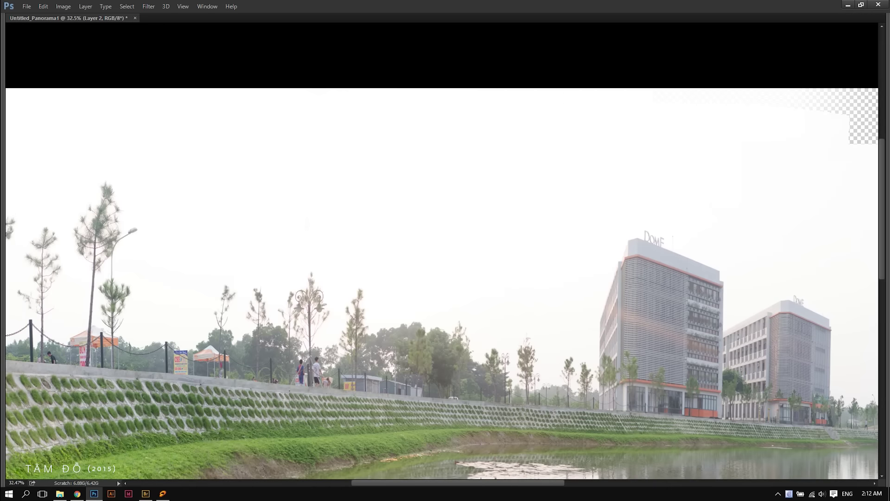
pyautogui.moveTo(527, 101); pyautogui.dragTo(165, 95)
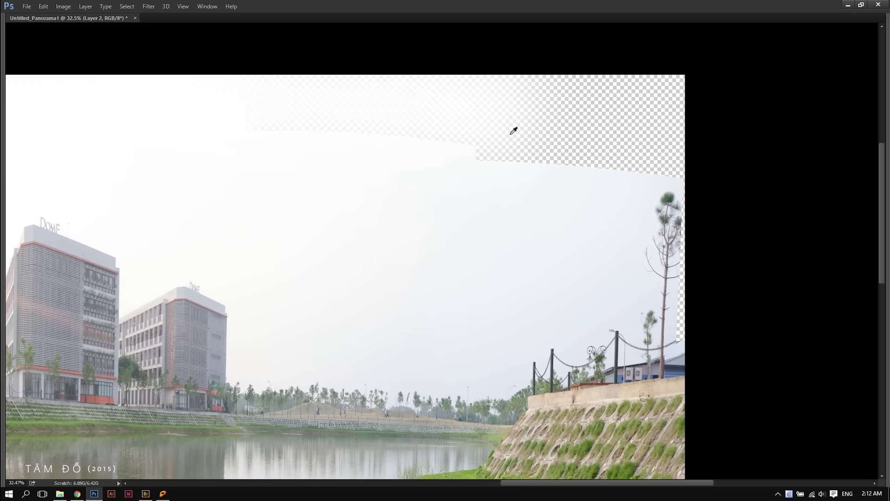
pyautogui.moveTo(668, 297); pyautogui.dragTo(666, 96)
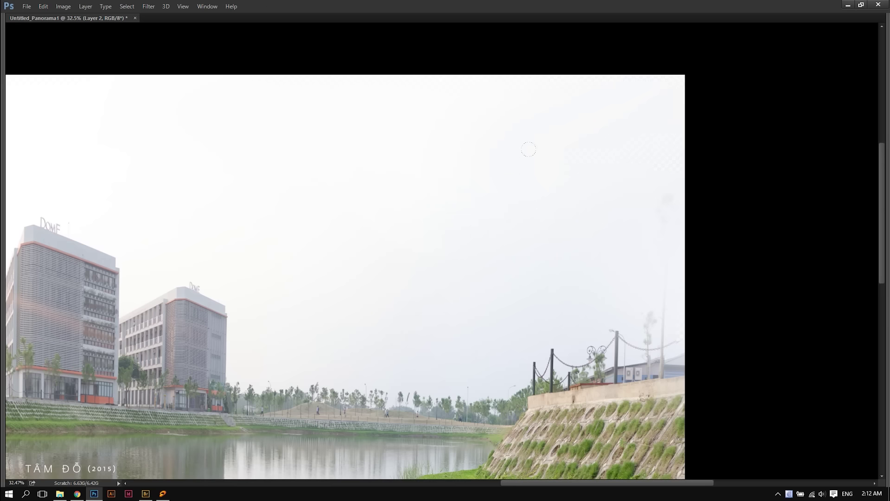
# Move Layer 2 beneath Layer 1 copy so the right tree shows.
pyautogui.press('Tab')
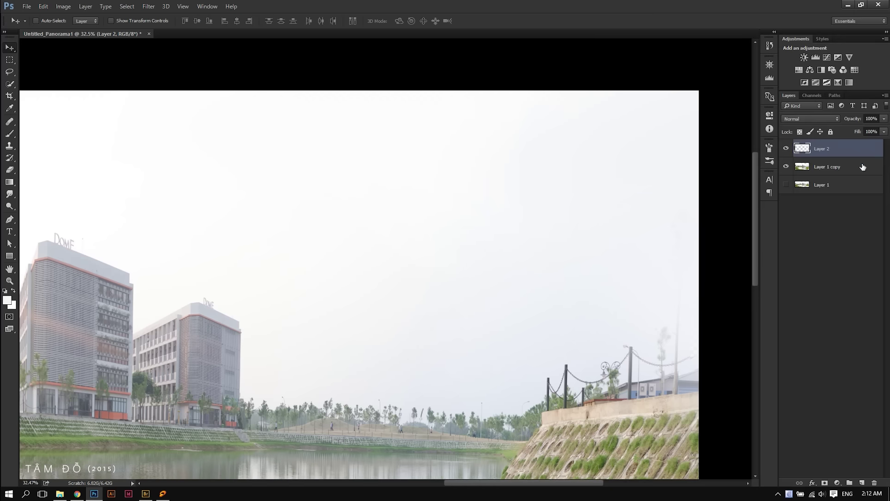
pyautogui.moveTo(859, 153); pyautogui.dragTo(858, 173)
pyautogui.moveTo(596, 164); pyautogui.dragTo(524, 155)
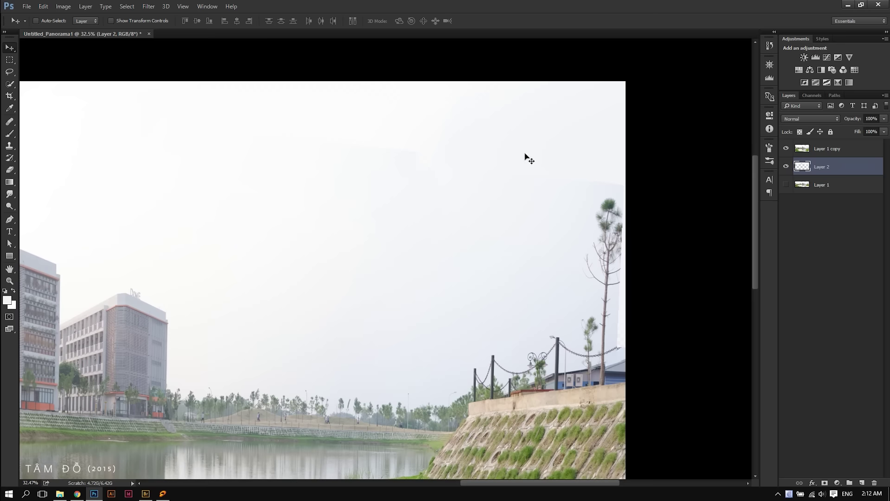
# Soften the sky seam on Layer 1 copy with a large soft eraser.
pyautogui.press('b')
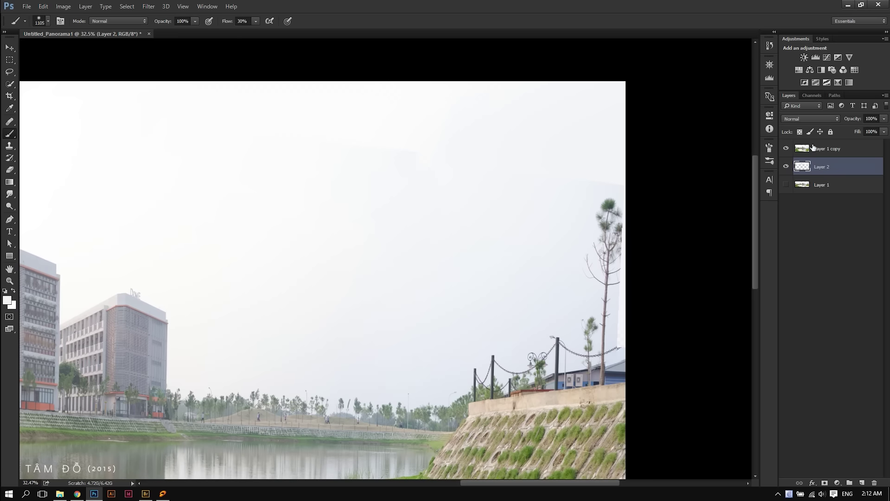
pyautogui.click(812, 147)
pyautogui.press('e')
pyautogui.moveTo(343, 145); pyautogui.dragTo(228, 149)
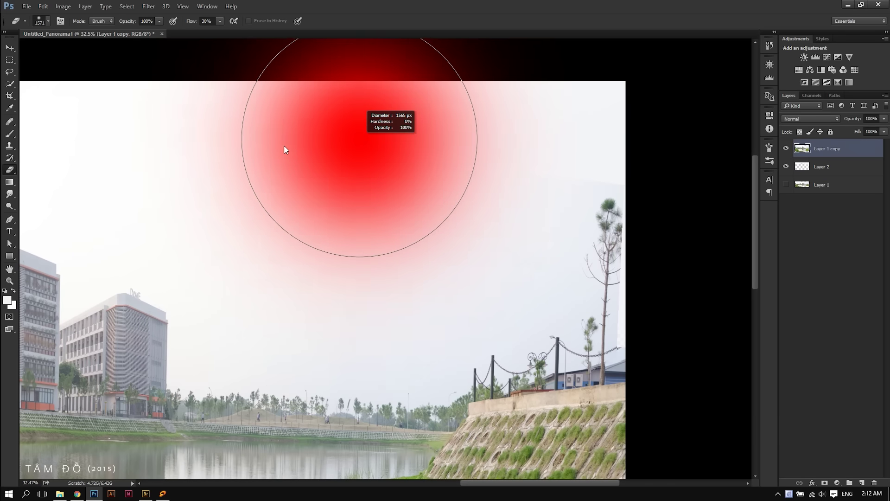
pyautogui.click(266, 190)
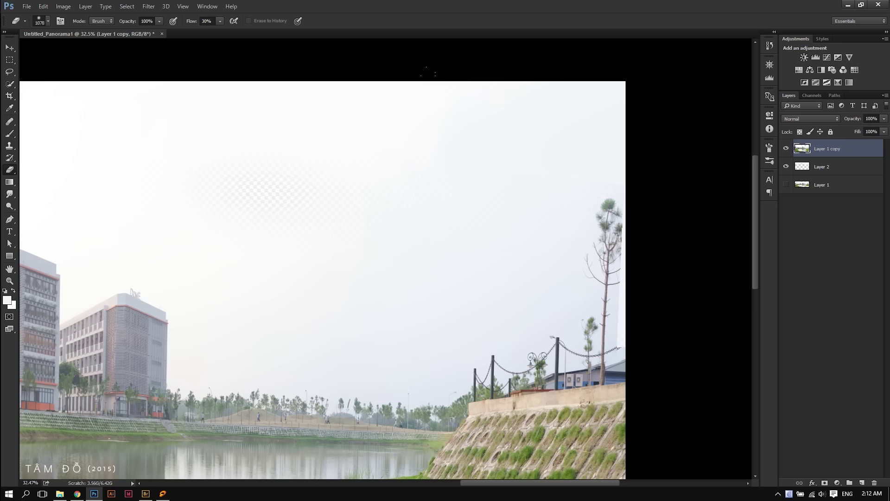
# Crop off the uneven right edge of the panorama and make Layer 2 active.
pyautogui.press('c')
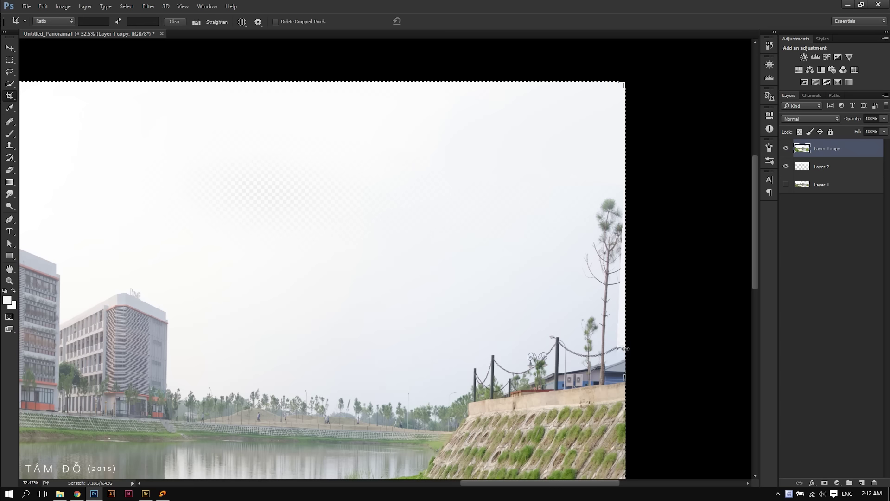
pyautogui.moveTo(625, 349); pyautogui.dragTo(621, 348)
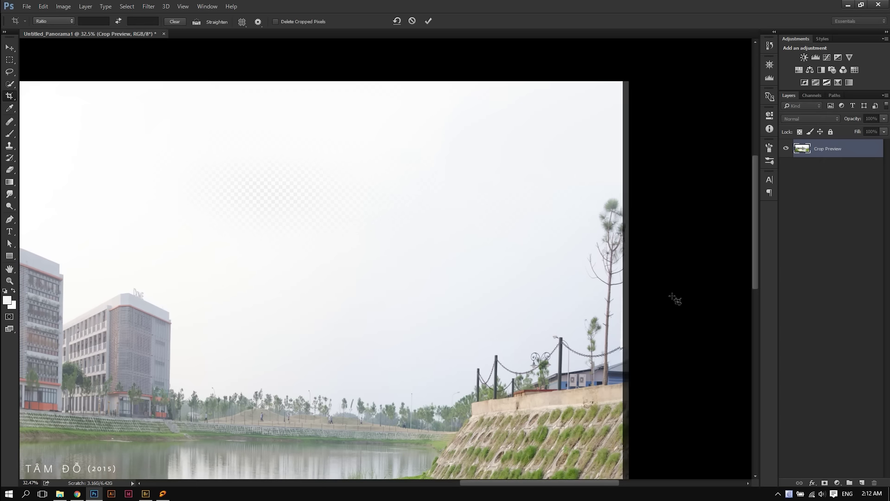
pyautogui.press('Return')
pyautogui.press('v')
pyautogui.click(866, 166)
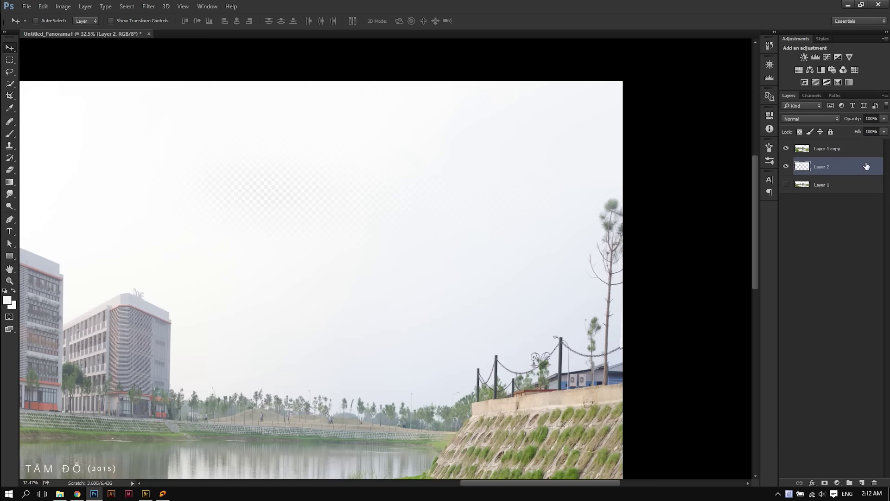
pyautogui.press('b')
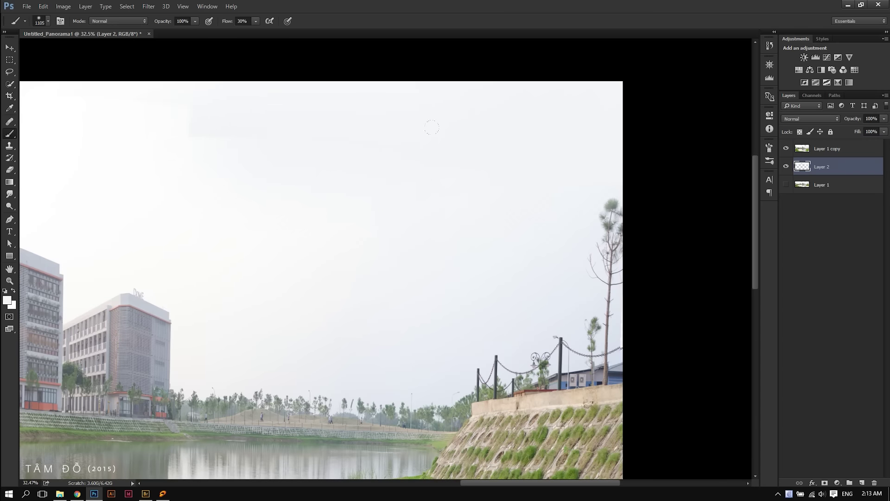
pyautogui.hotkey('ctrl', '0')
# Place the duck photo _DSC5506.NEF into the panorama and move it over the pond.
pyautogui.press('v')
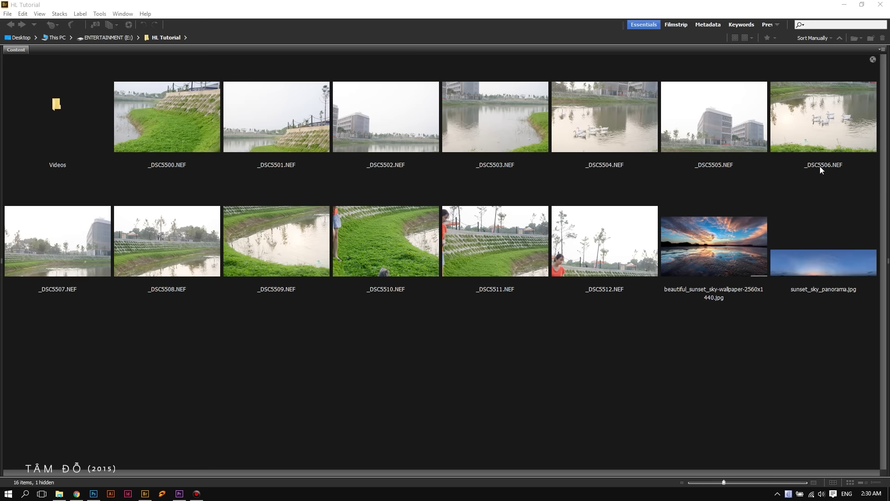
pyautogui.click(829, 128)
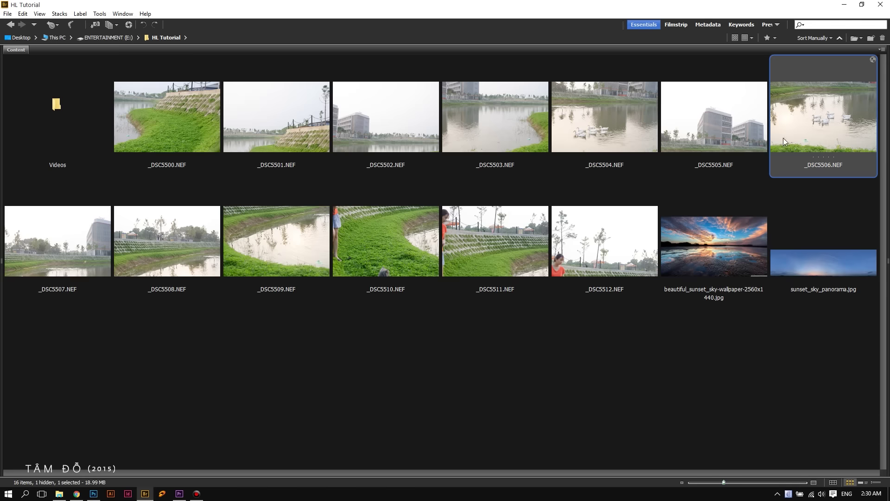
pyautogui.click(93, 493)
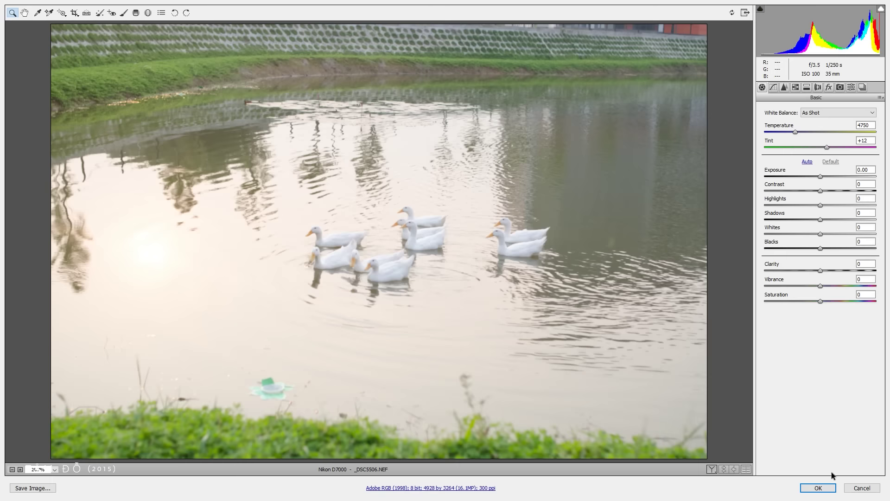
pyautogui.click(814, 488)
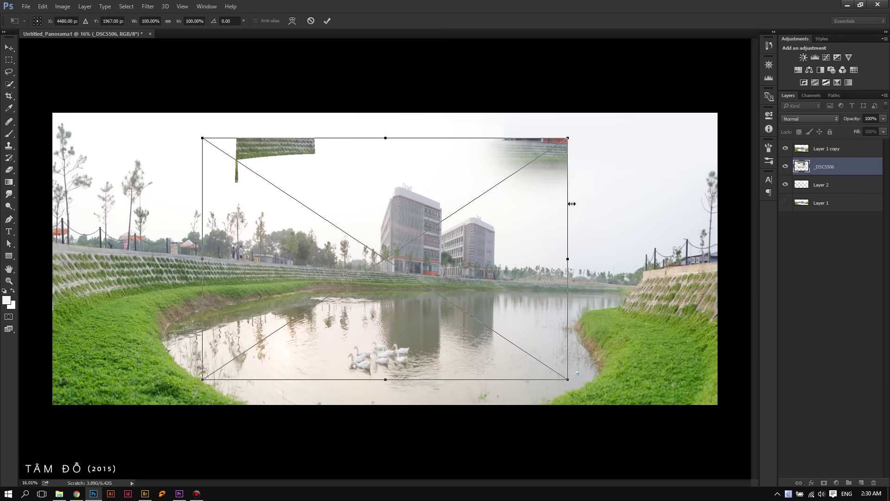
pyautogui.press('Return')
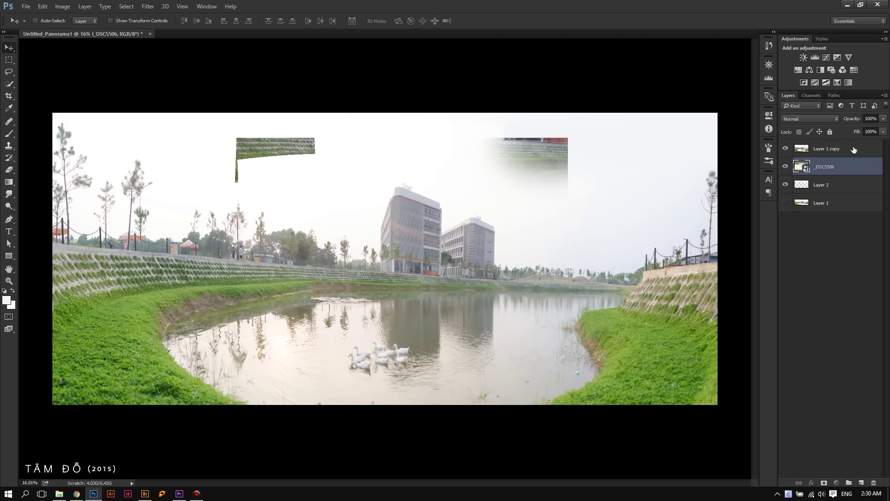
pyautogui.moveTo(825, 166); pyautogui.dragTo(825, 149)
pyautogui.moveTo(452, 260)
pyautogui.mouseDown()
pyautogui.moveTo(434, 360)
pyautogui.moveTo(376, 349)
pyautogui.moveTo(360, 358)
pyautogui.moveTo(334, 341)
pyautogui.moveTo(370, 313)
pyautogui.moveTo(354, 309)
pyautogui.moveTo(334, 337)
pyautogui.moveTo(273, 342)
pyautogui.moveTo(284, 342)
pyautogui.mouseUp()
# Align the duck layer over the pond at 50% opacity, restore 100%, and add a black mask.
pyautogui.press('5')
pyautogui.scroll(4, 411, 371)
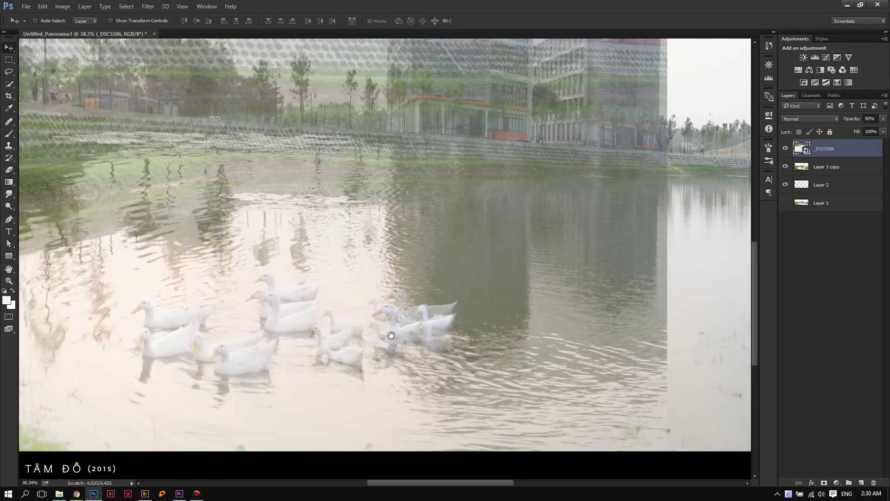
pyautogui.moveTo(388, 334); pyautogui.dragTo(449, 304)
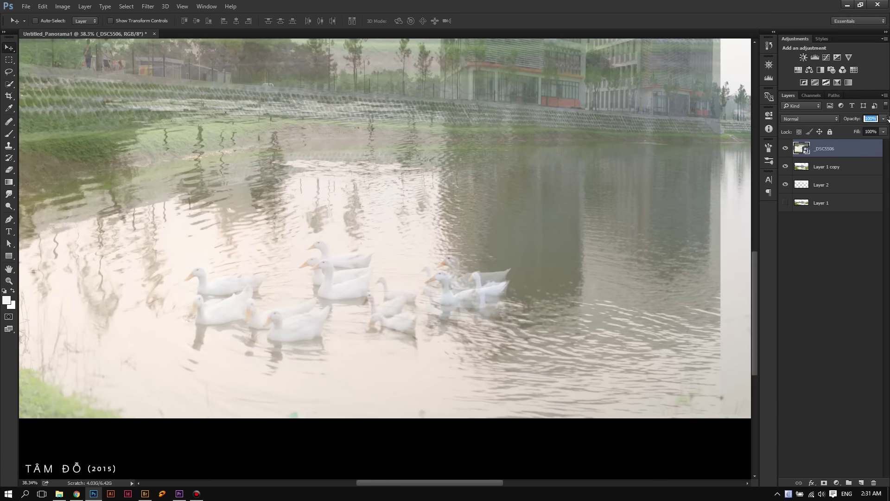
pyautogui.press('0')
pyautogui.keyDown('alt'); pyautogui.click(823, 483); pyautogui.keyUp('alt')
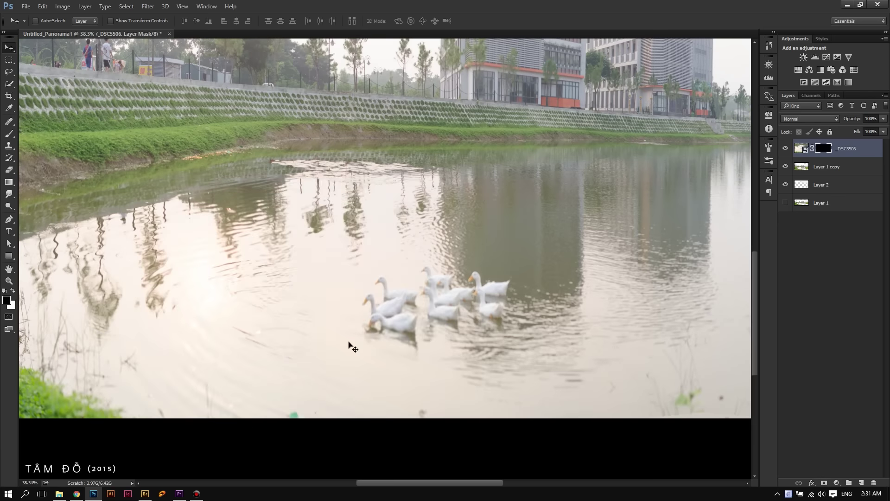
# Paint white on the mask to reveal the ducks and blend the surrounding water.
pyautogui.press('b')
pyautogui.moveTo(252, 343)
pyautogui.mouseDown()
pyautogui.moveTo(312, 313)
pyautogui.moveTo(223, 315)
pyautogui.moveTo(352, 278)
pyautogui.moveTo(310, 334)
pyautogui.moveTo(202, 324)
pyautogui.mouseUp()
pyautogui.press('x')
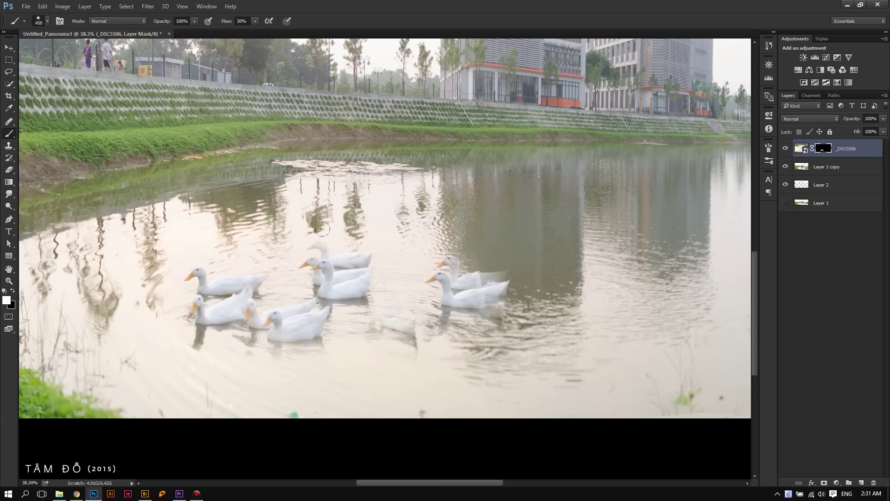
pyautogui.moveTo(411, 239)
pyautogui.mouseDown()
pyautogui.moveTo(491, 282)
pyautogui.moveTo(394, 334)
pyautogui.moveTo(225, 319)
pyautogui.mouseUp()
pyautogui.moveTo(513, 326); pyautogui.dragTo(527, 377)
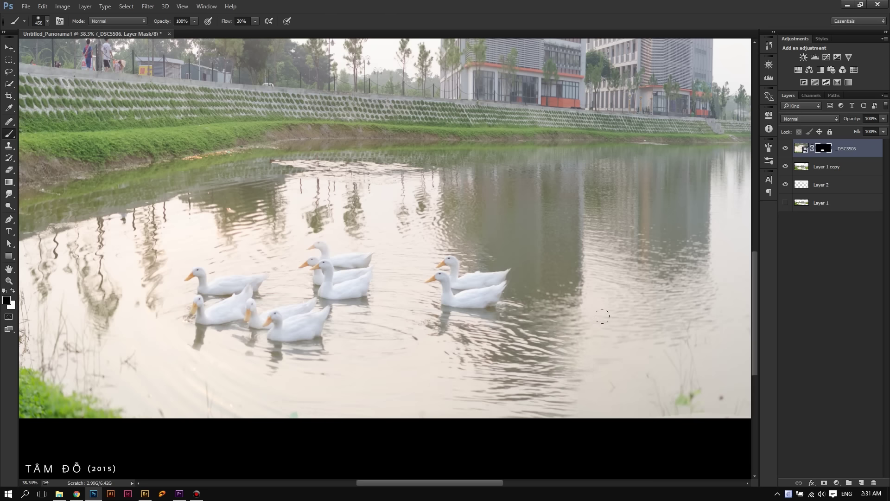
pyautogui.moveTo(192, 275); pyautogui.dragTo(253, 262)
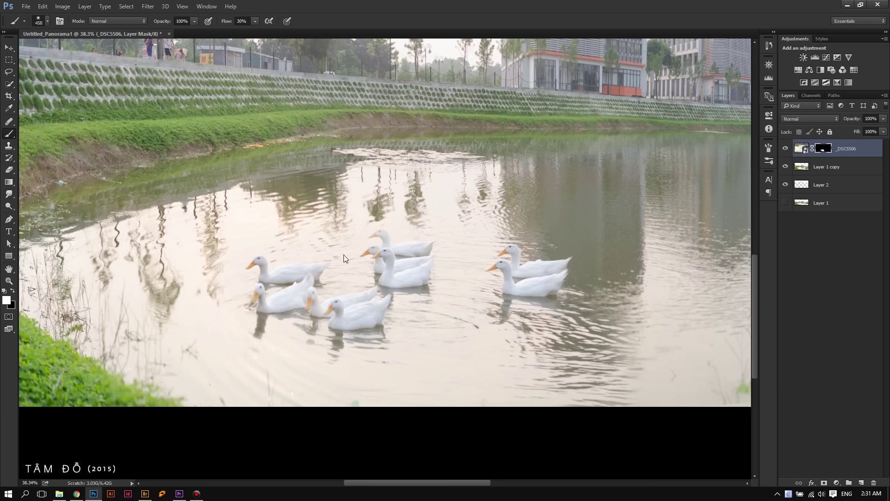
pyautogui.press('[')
pyautogui.press('[')
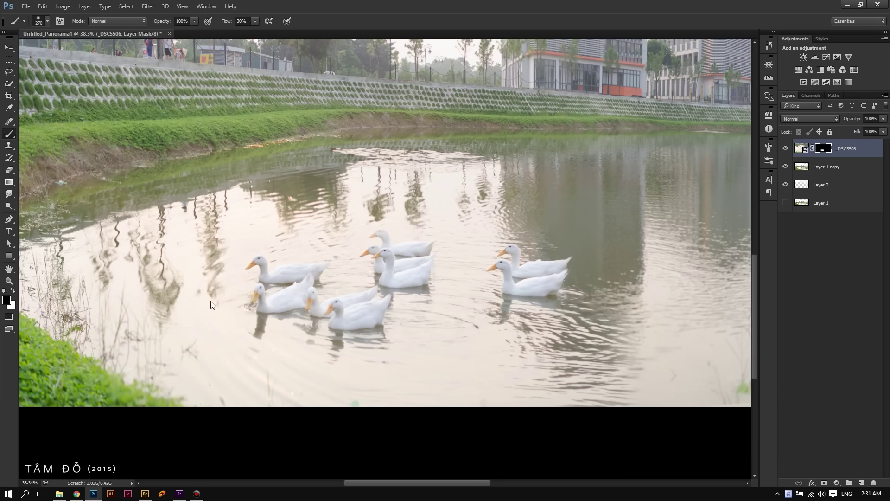
# Nudge the duck layer right, then left and down, to refine its alignment.
pyautogui.press('v')
pyautogui.moveTo(284, 297)
pyautogui.mouseDown()
pyautogui.moveTo(370, 297)
pyautogui.moveTo(363, 275)
pyautogui.moveTo(343, 301)
pyautogui.mouseUp()
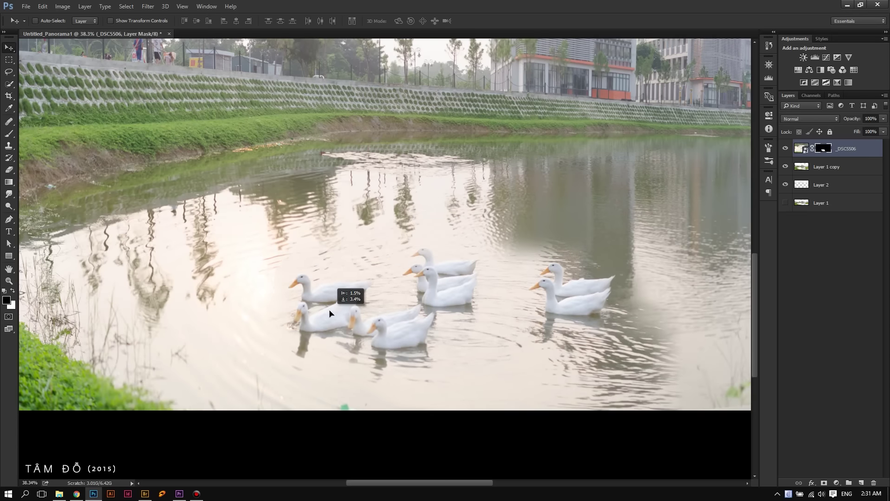
pyautogui.moveTo(408, 304); pyautogui.dragTo(387, 307)
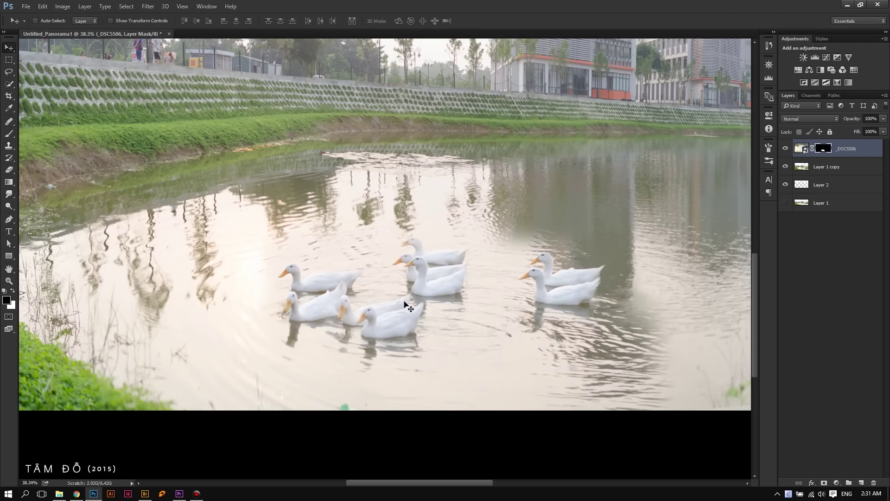
pyautogui.hotkey('ctrl', 't')
pyautogui.press('Tab')
# Scale the duck layer down to about 94.5%, nudge it slightly left and apply.
pyautogui.scroll(-3, 683, 175)
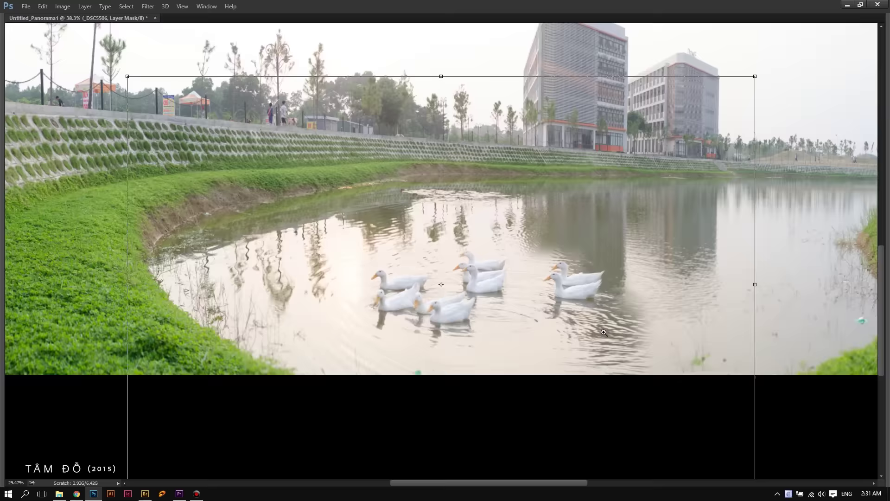
pyautogui.scroll(-2, 684, 175)
pyautogui.moveTo(602, 216); pyautogui.dragTo(554, 249)
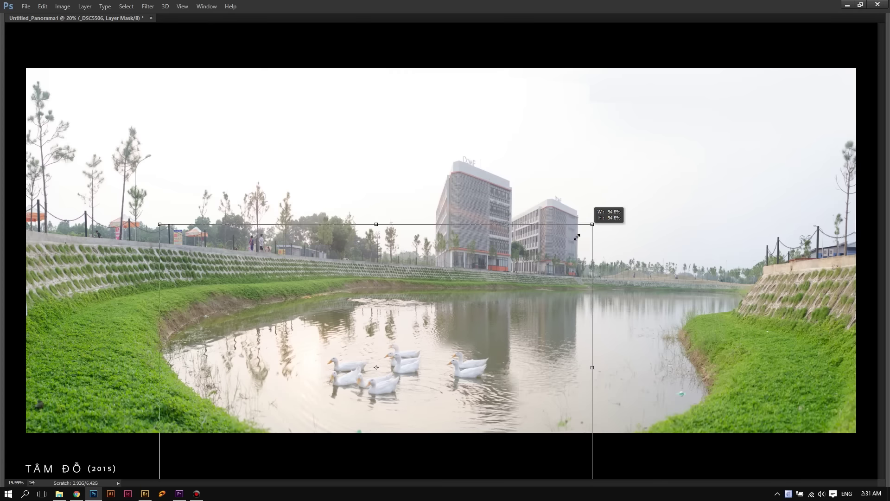
pyautogui.moveTo(469, 331); pyautogui.dragTo(464, 333)
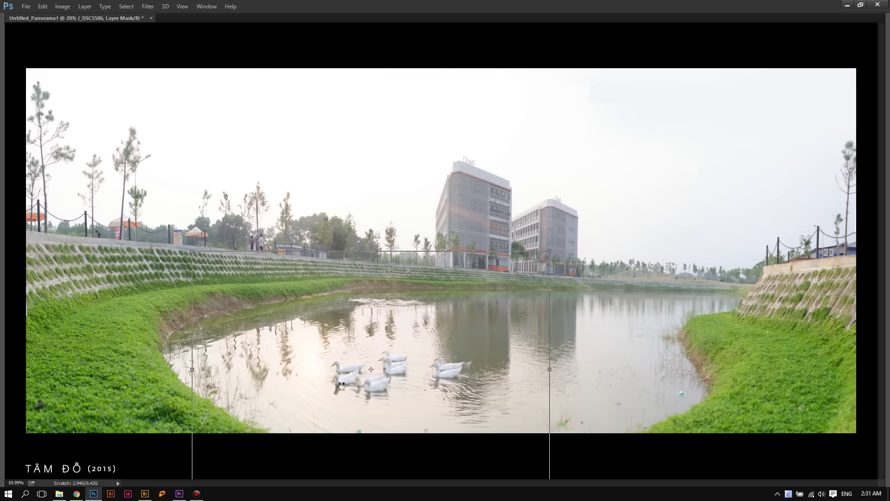
pyautogui.press('Return')
# Clean up the duck mask edges with the Eraser, then view the whole panorama.
pyautogui.scroll(4, 417, 352)
pyautogui.press('Tab')
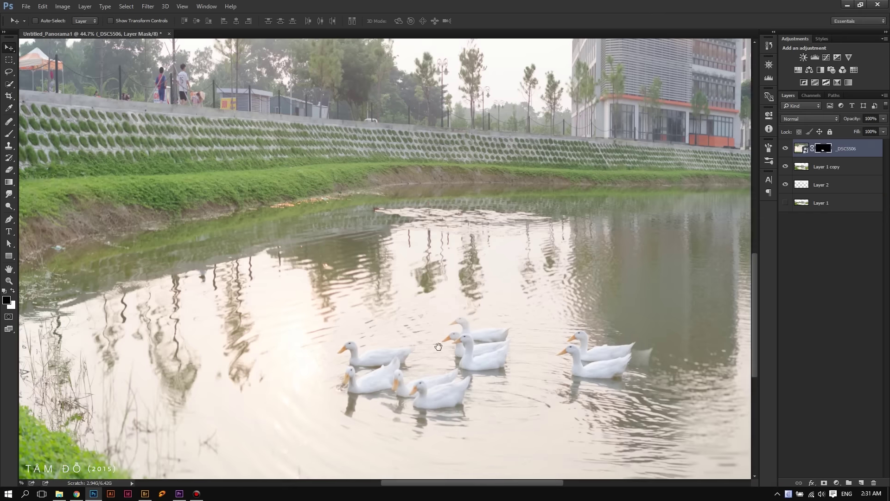
pyautogui.moveTo(438, 346); pyautogui.dragTo(402, 319)
pyautogui.press('e')
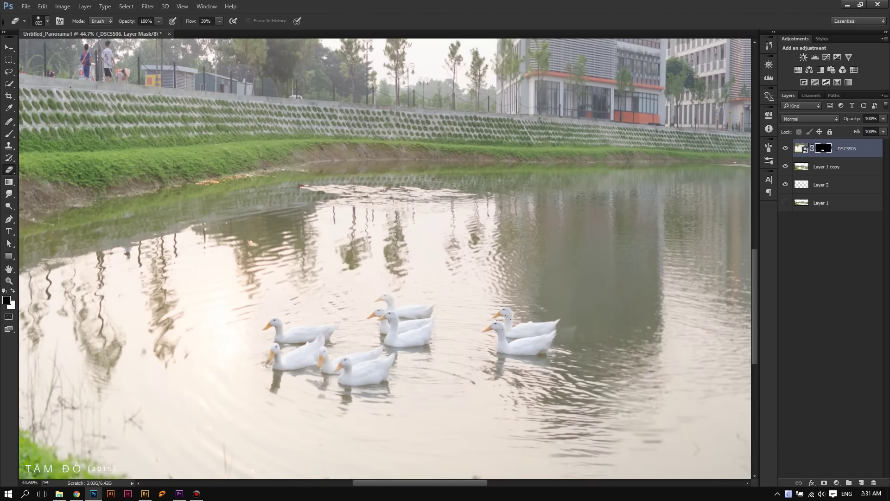
pyautogui.scroll(-3, 463, 291)
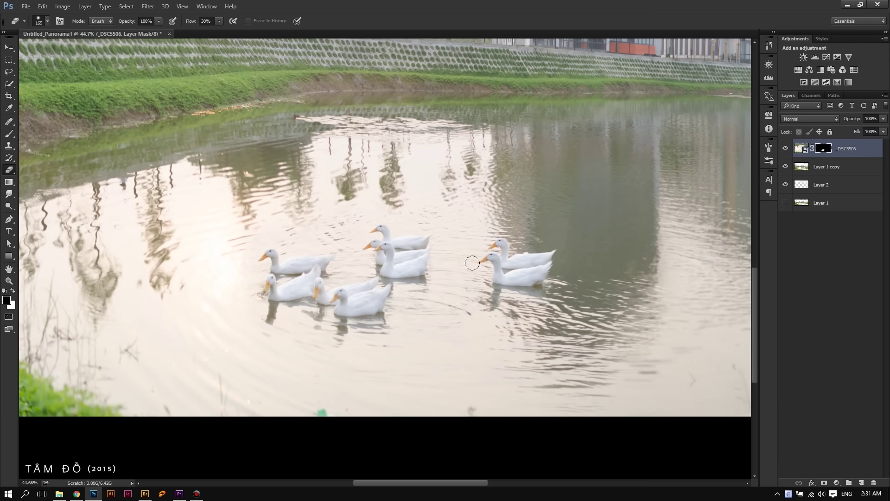
pyautogui.press('v')
pyautogui.moveTo(503, 233); pyautogui.dragTo(464, 303)
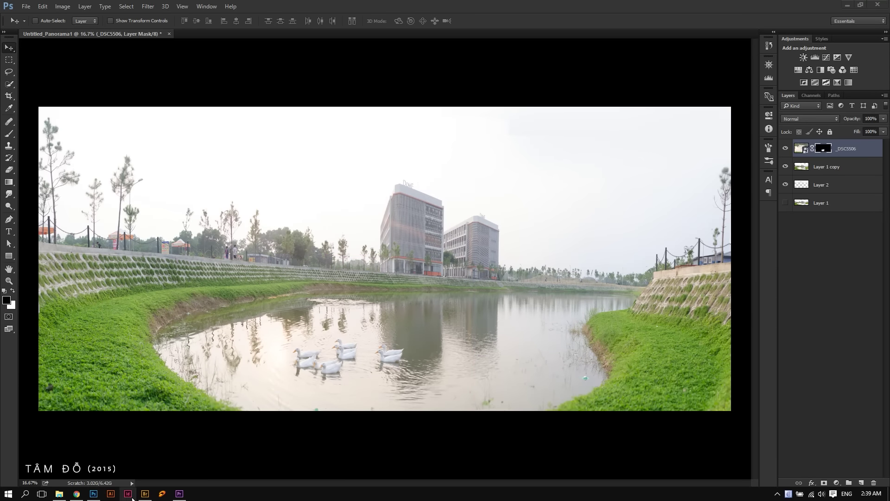
# In Bridge's HL Tutorial folder, pick sunset_sky_panorama.jpg and drop it onto the Photoshop canvas.
pyautogui.click(144, 493)
pyautogui.click(759, 261)
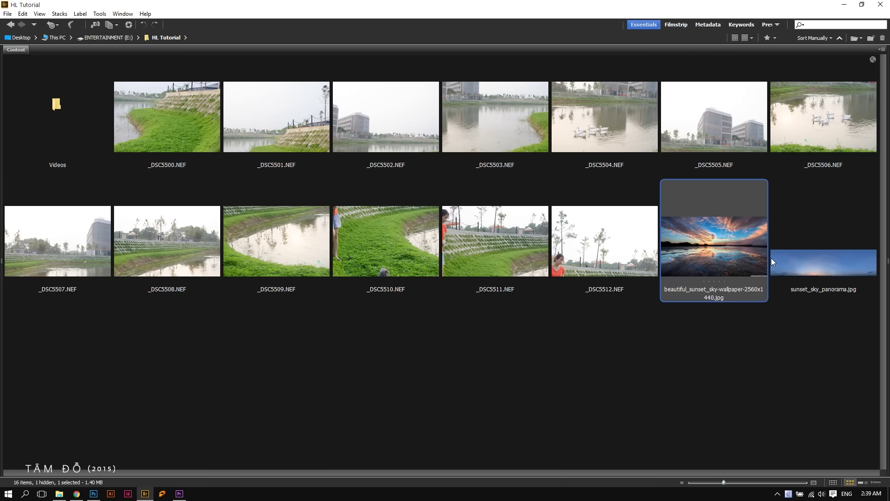
pyautogui.click(803, 261)
pyautogui.click(716, 255)
pyautogui.press('Right')
pyautogui.moveTo(718, 257); pyautogui.dragTo(92, 496)
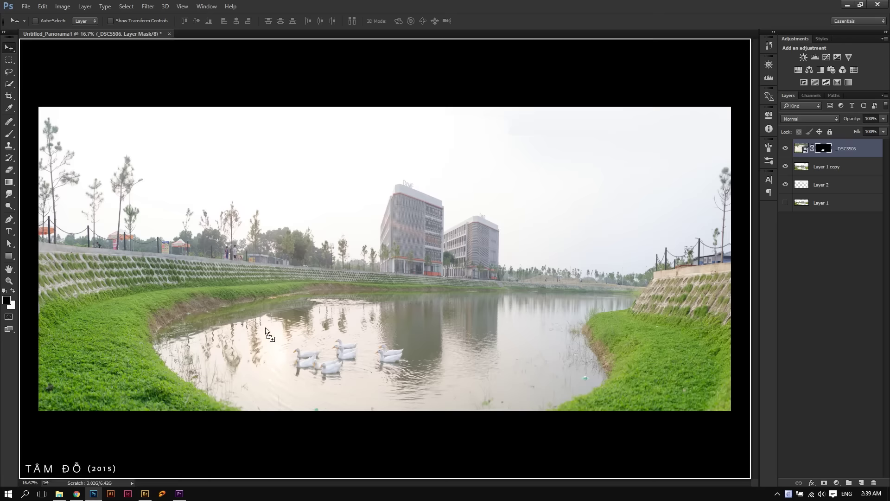
pyautogui.moveTo(92, 497); pyautogui.dragTo(438, 237)
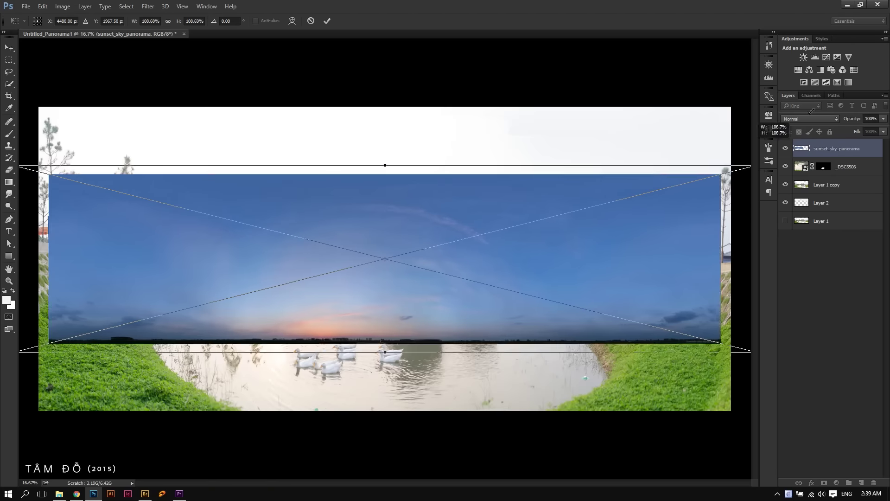
# Enlarge the placed sky to about 226%, raise it over the upper canvas and commit.
pyautogui.moveTo(690, 184); pyautogui.dragTo(881, 129)
pyautogui.moveTo(439, 288)
pyautogui.mouseDown()
pyautogui.moveTo(441, 147)
pyautogui.moveTo(455, 182)
pyautogui.mouseUp()
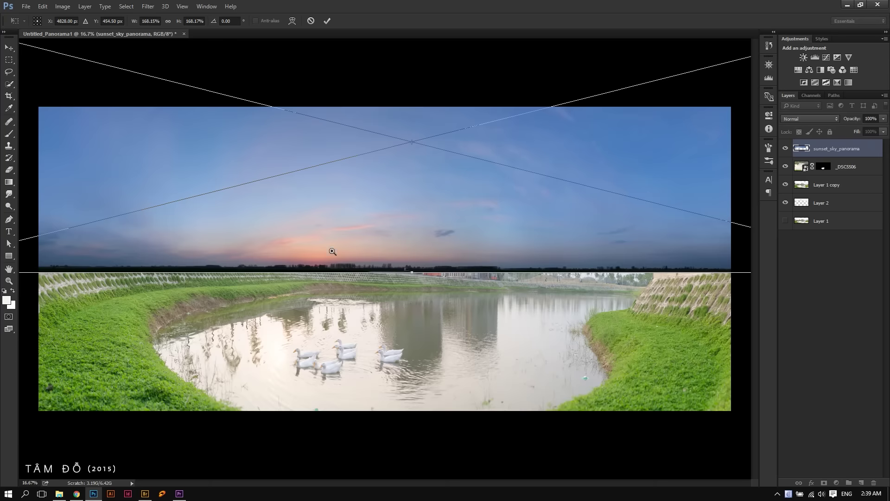
pyautogui.hotkey('ctrl', '-')
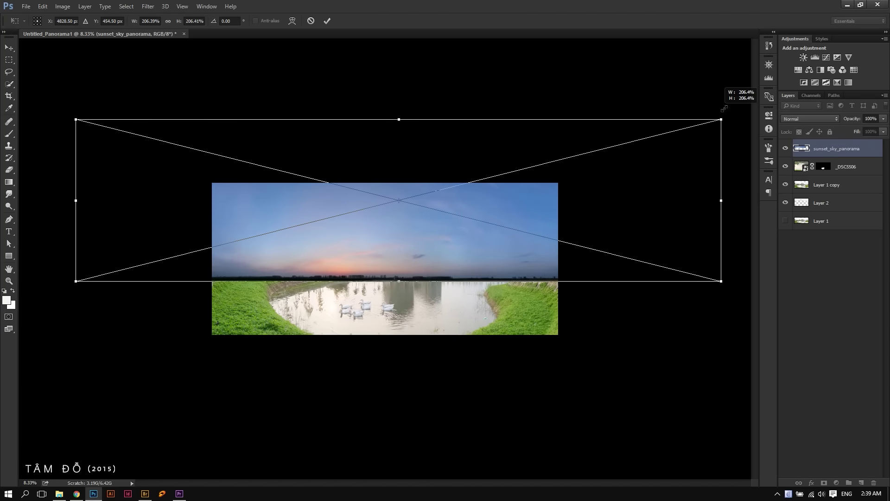
pyautogui.moveTo(641, 133); pyautogui.dragTo(741, 114)
pyautogui.moveTo(383, 233)
pyautogui.mouseDown()
pyautogui.moveTo(393, 191)
pyautogui.moveTo(378, 230)
pyautogui.mouseUp()
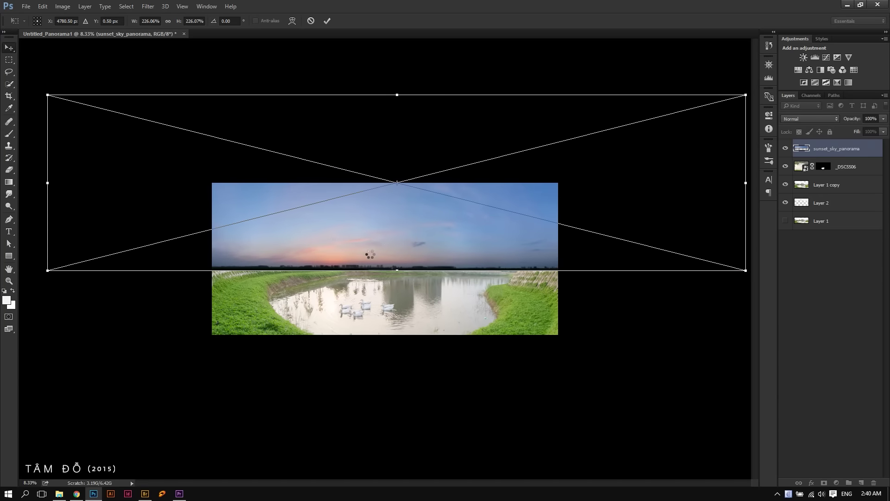
pyautogui.press('Return')
pyautogui.scroll(5, 394, 257)
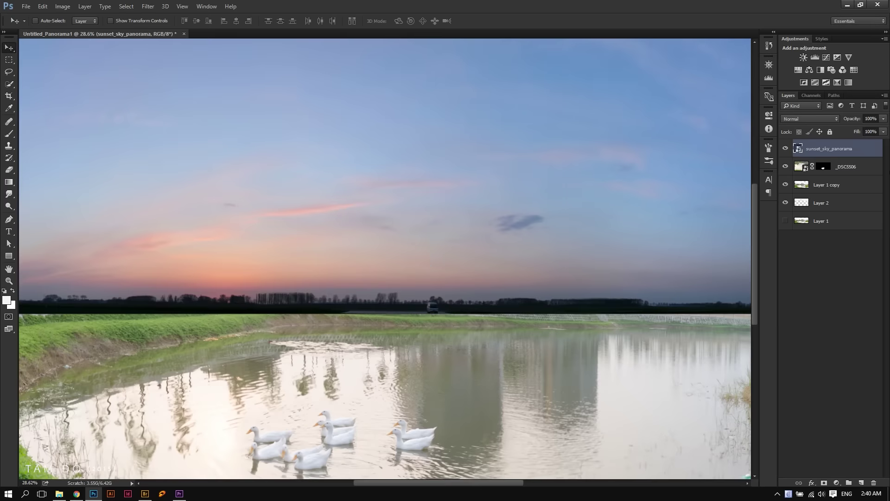
# Set the sunset sky layer's blend mode to Multiply.
pyautogui.click(805, 118)
pyautogui.click(807, 151)
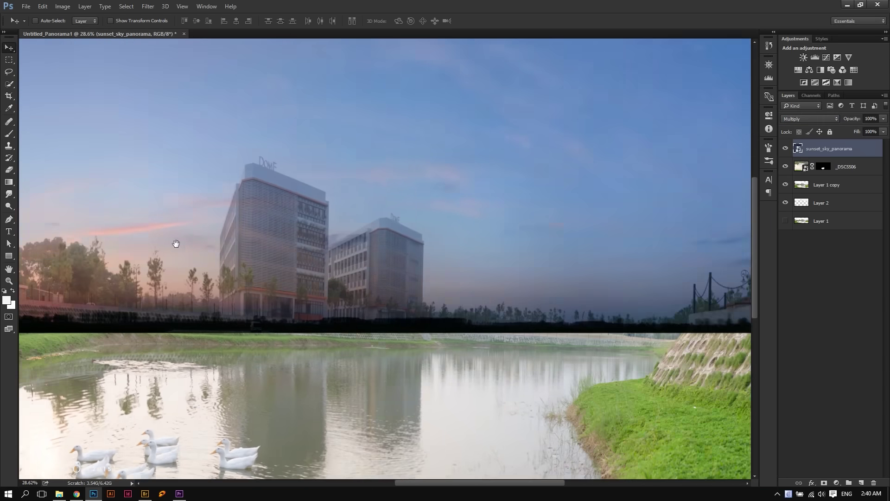
pyautogui.moveTo(417, 232)
pyautogui.mouseDown()
pyautogui.moveTo(199, 199)
pyautogui.moveTo(424, 244)
pyautogui.moveTo(231, 259)
pyautogui.moveTo(433, 301)
pyautogui.moveTo(221, 246)
pyautogui.mouseUp()
pyautogui.moveTo(436, 262); pyautogui.dragTo(433, 247)
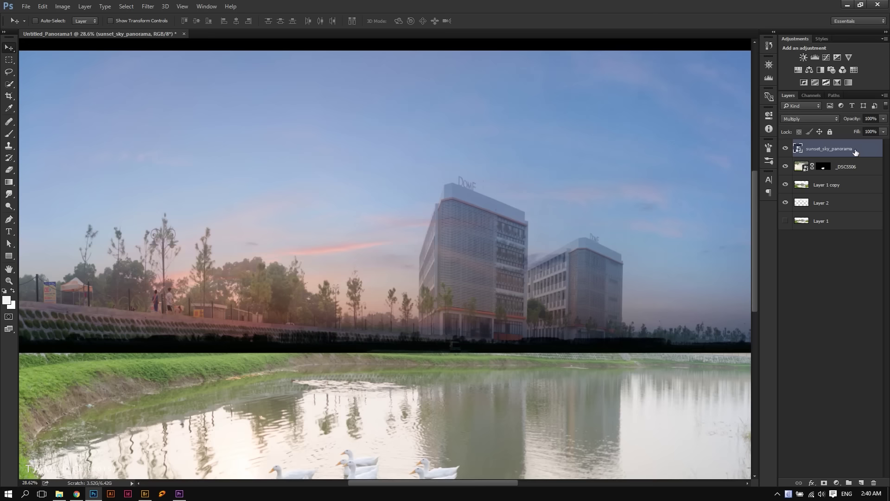
# Add a brightening Curves clipped to the sky layer, and give the sky a black hide-all mask.
pyautogui.click(826, 57)
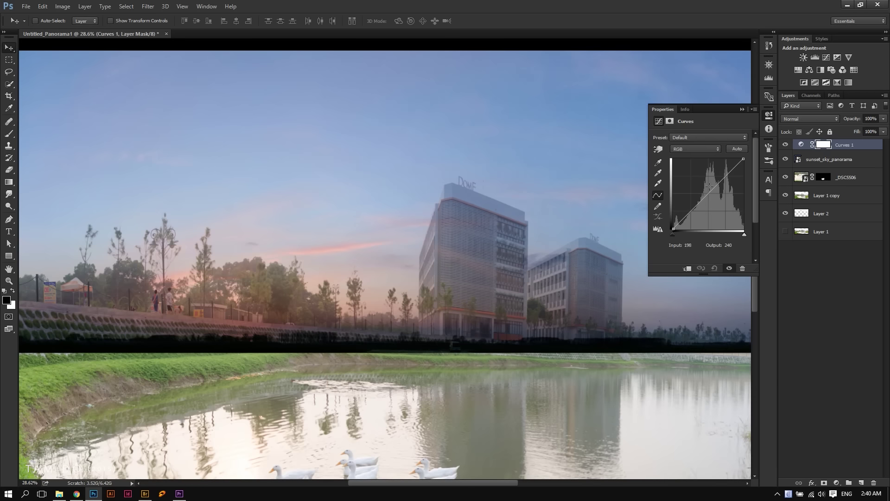
pyautogui.moveTo(707, 194); pyautogui.dragTo(707, 181)
pyautogui.click(700, 268)
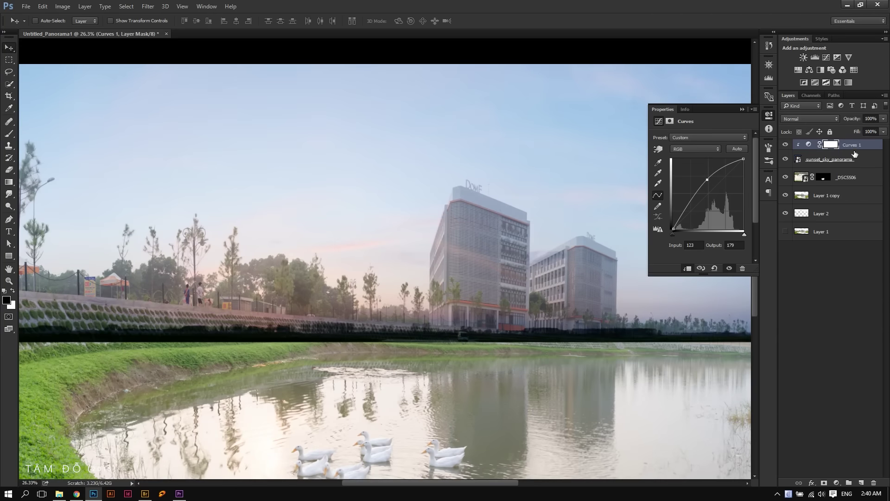
pyautogui.click(851, 160)
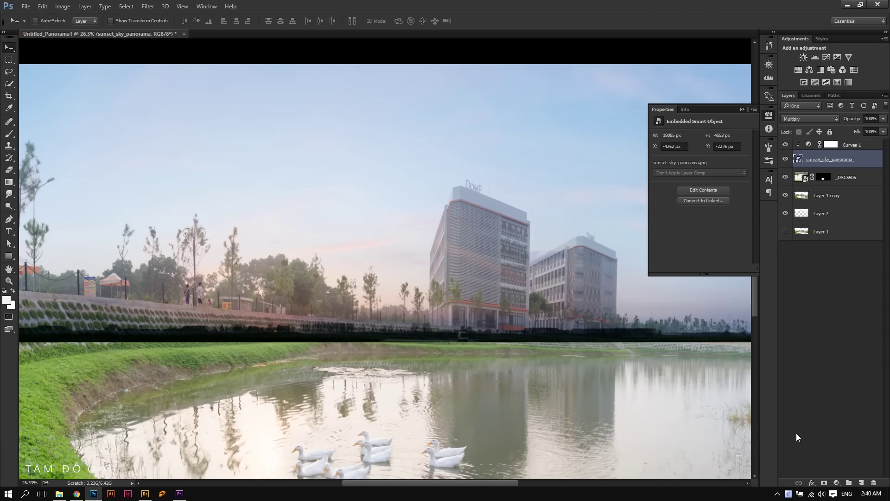
pyautogui.keyDown('alt'); pyautogui.click(824, 483); pyautogui.keyUp('alt')
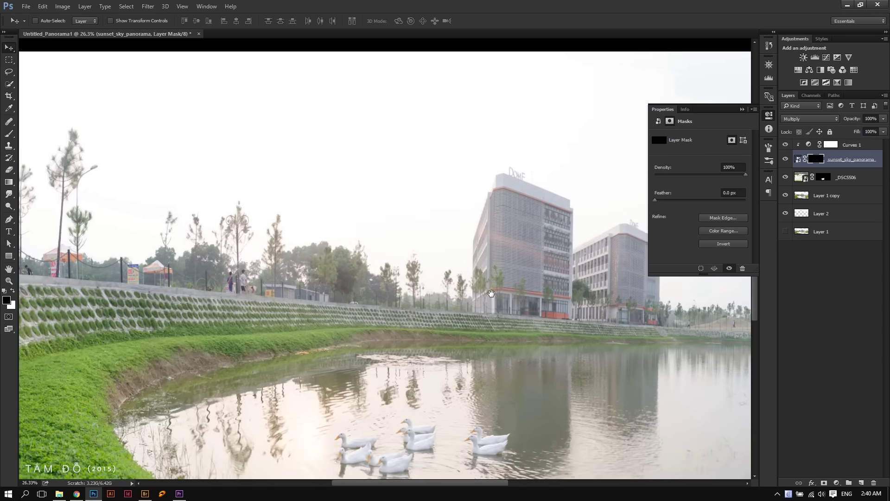
# With a large soft white brush, paint the sunset sky back along the top of the mask.
pyautogui.hscroll(-6, 449, 308)
pyautogui.press('b')
pyautogui.moveTo(240, 195); pyautogui.dragTo(223, 120)
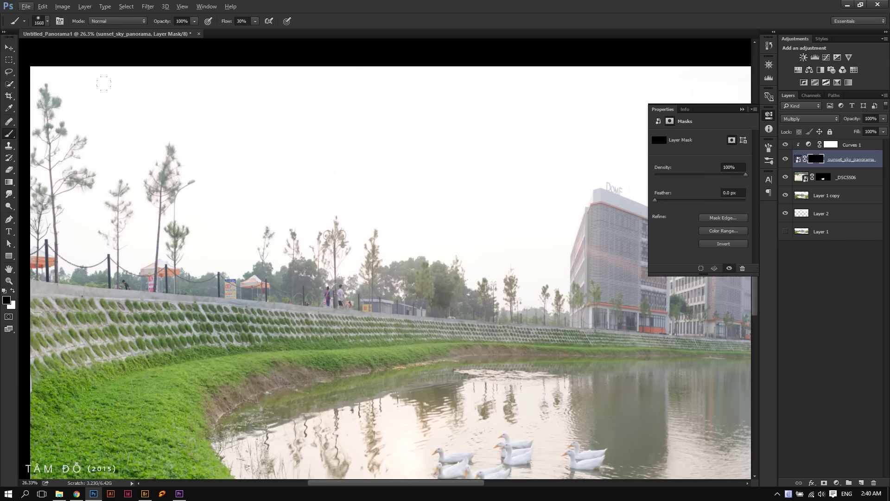
pyautogui.moveTo(115, 121); pyautogui.dragTo(347, 120)
pyautogui.moveTo(56, 195)
pyautogui.mouseDown()
pyautogui.moveTo(125, 214)
pyautogui.moveTo(224, 210)
pyautogui.mouseUp()
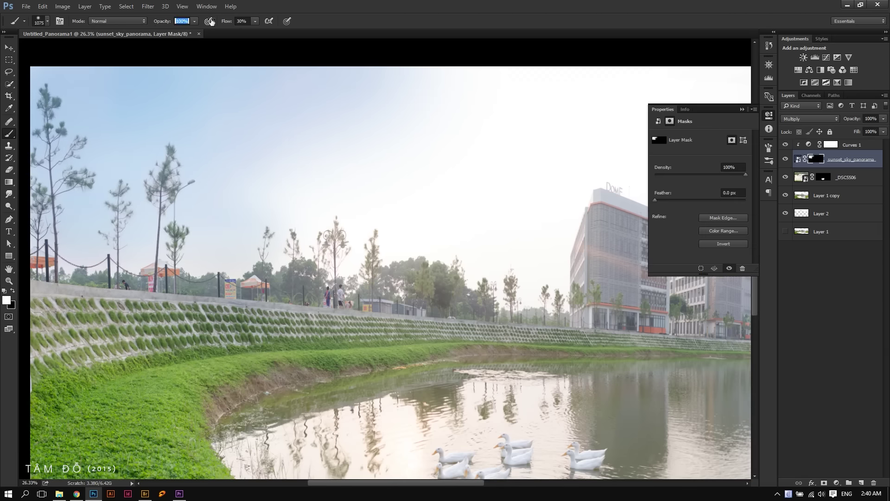
pyautogui.press('Tab')
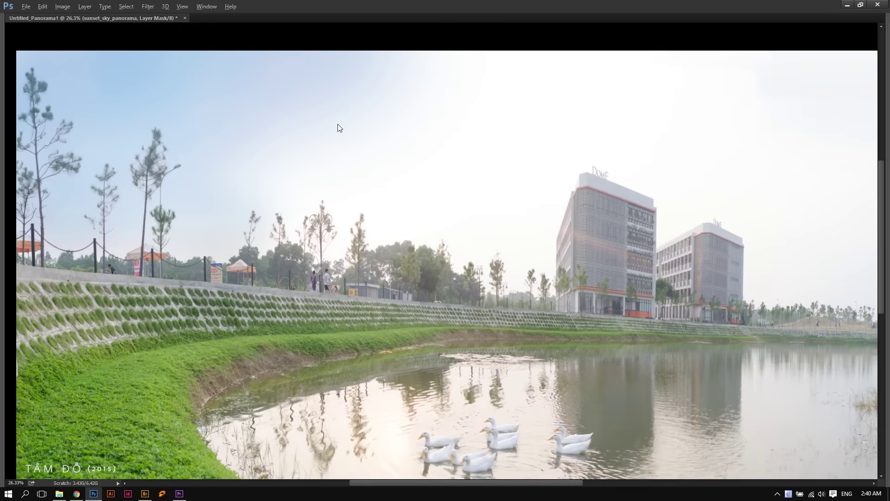
# Continue painting the mask over the upper right and toward the horizon for a soft fade.
pyautogui.moveTo(338, 127); pyautogui.dragTo(516, 75)
pyautogui.hscroll(5, 638, 56)
pyautogui.moveTo(637, 57); pyautogui.dragTo(595, 119)
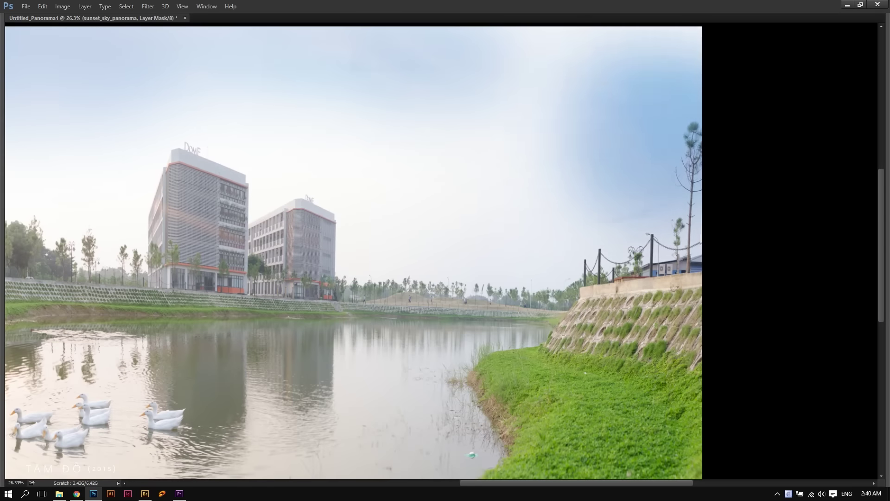
pyautogui.moveTo(579, 259)
pyautogui.mouseDown()
pyautogui.moveTo(491, 243)
pyautogui.moveTo(492, 173)
pyautogui.moveTo(237, 83)
pyautogui.mouseUp()
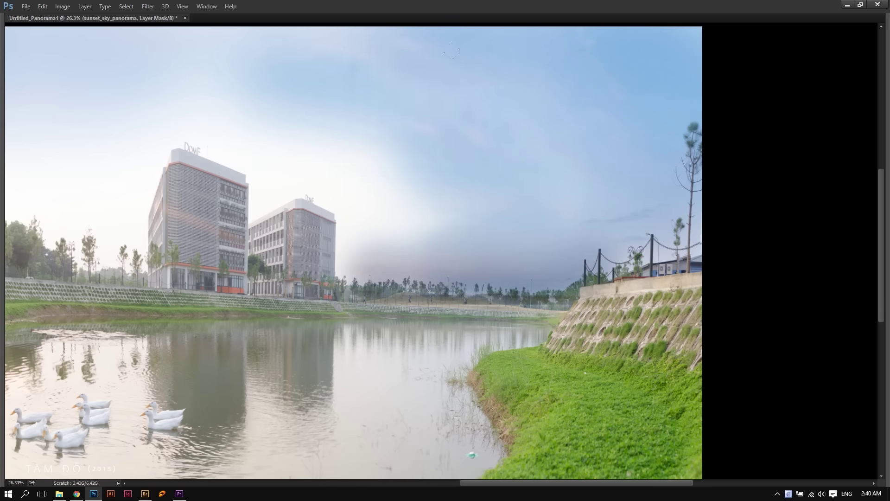
pyautogui.moveTo(135, 161); pyautogui.dragTo(458, 153)
pyautogui.moveTo(368, 228); pyautogui.dragTo(229, 165)
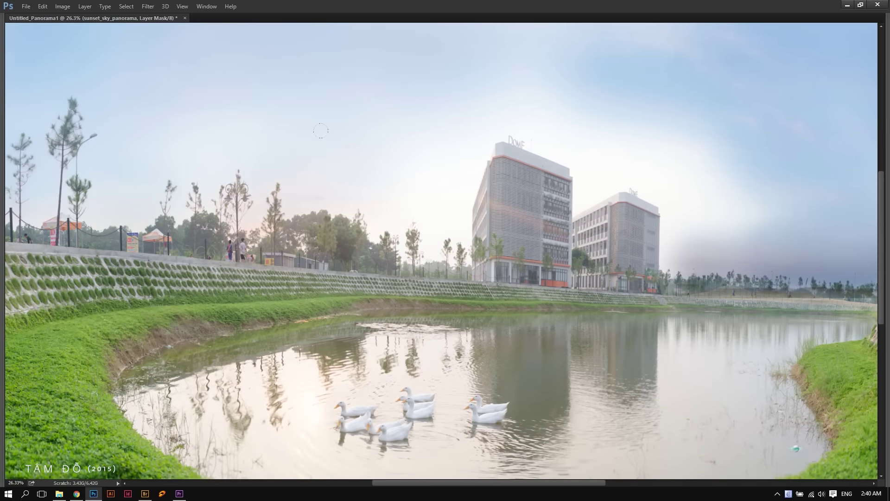
pyautogui.moveTo(431, 232); pyautogui.dragTo(327, 153)
pyautogui.scroll(5, 385, 168)
# Trace the first building's side and rooftop with Pen tool anchor points.
pyautogui.press('Tab')
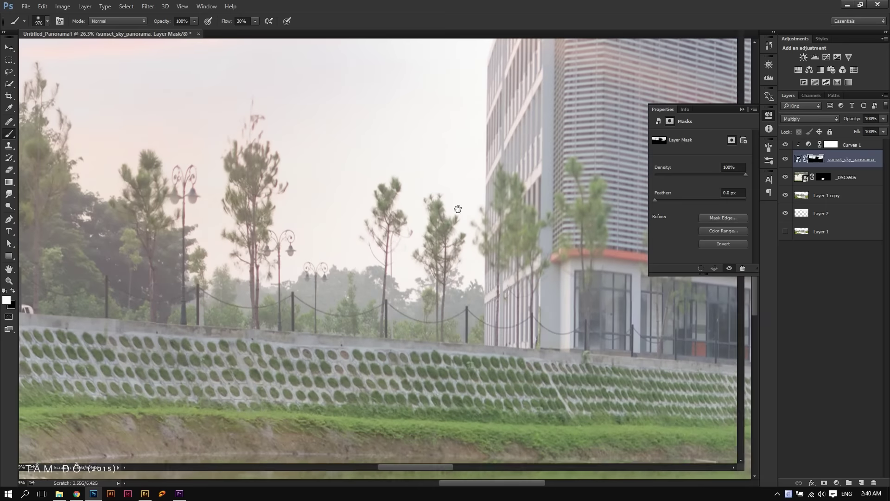
pyautogui.click(12, 217)
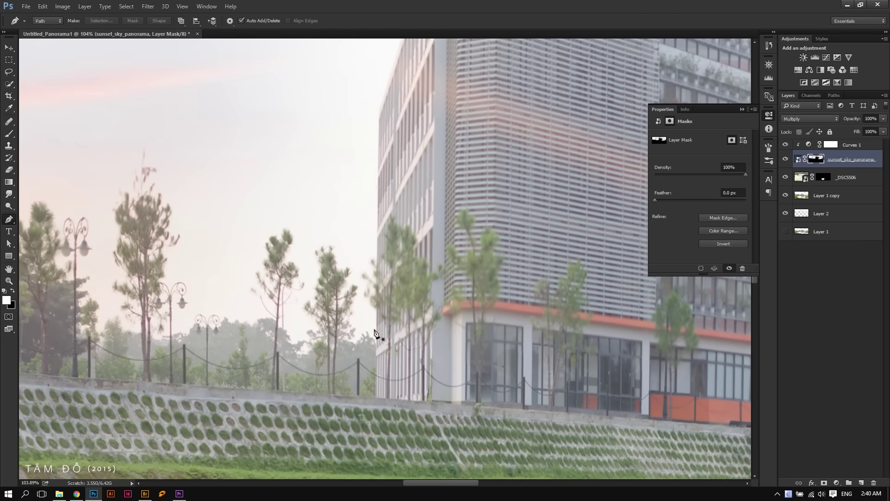
pyautogui.click(377, 369)
pyautogui.click(377, 103)
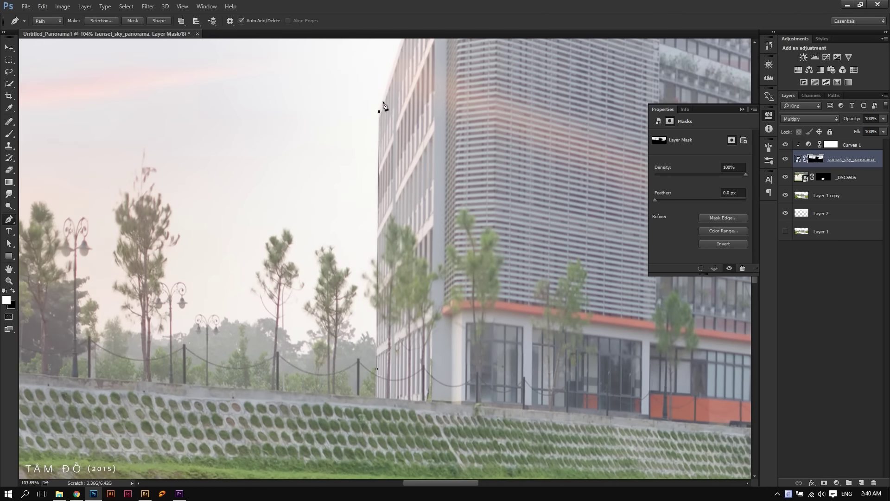
pyautogui.moveTo(380, 115); pyautogui.dragTo(261, 363)
pyautogui.click(320, 173)
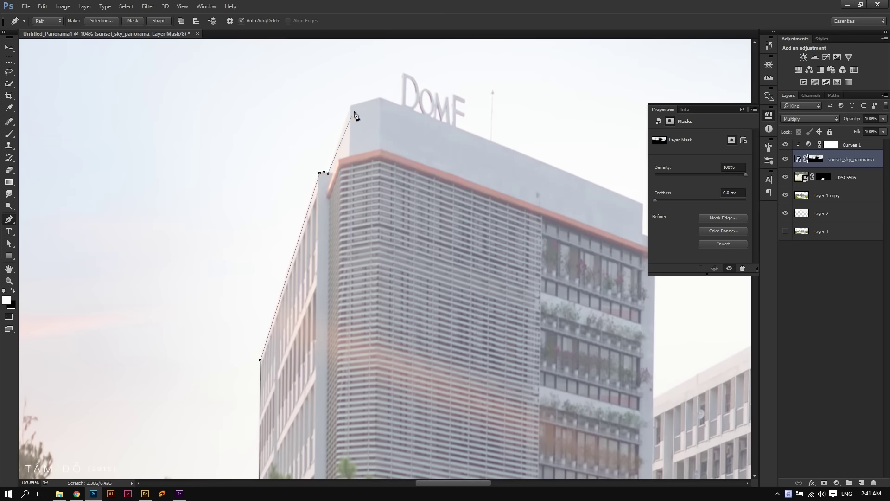
pyautogui.moveTo(625, 192); pyautogui.dragTo(424, 135)
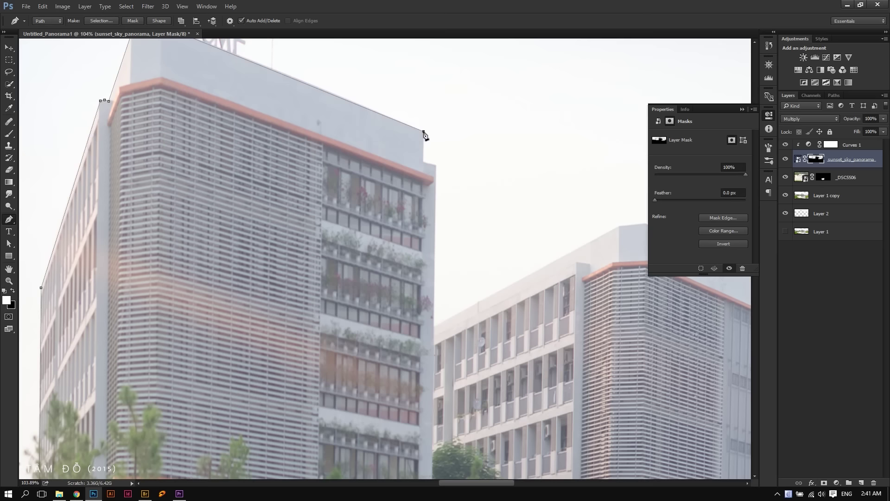
# Continue the path around the DOME building to the waterline and convert it to a selection.
pyautogui.click(434, 325)
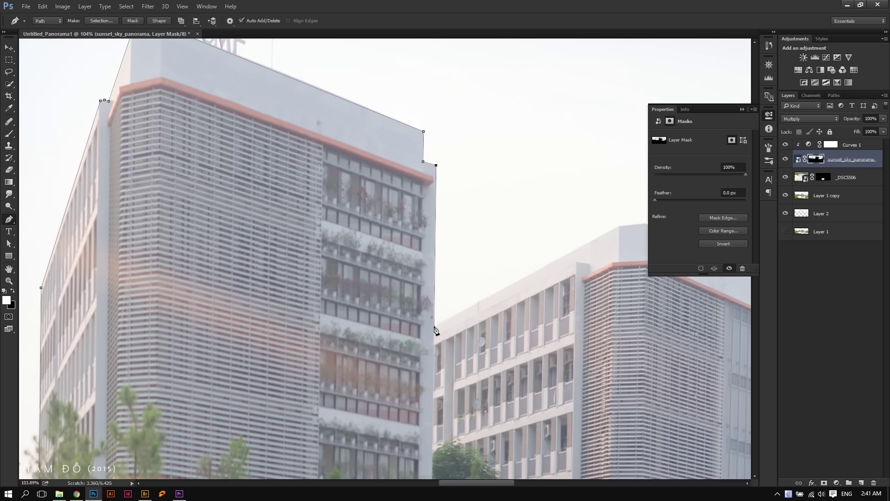
pyautogui.click(619, 225)
pyautogui.moveTo(623, 224); pyautogui.dragTo(261, 229)
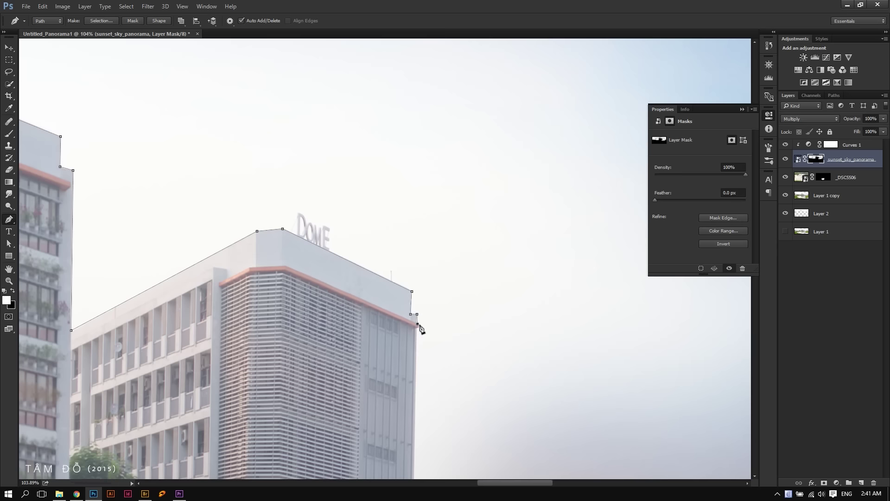
pyautogui.moveTo(416, 345); pyautogui.dragTo(403, 135)
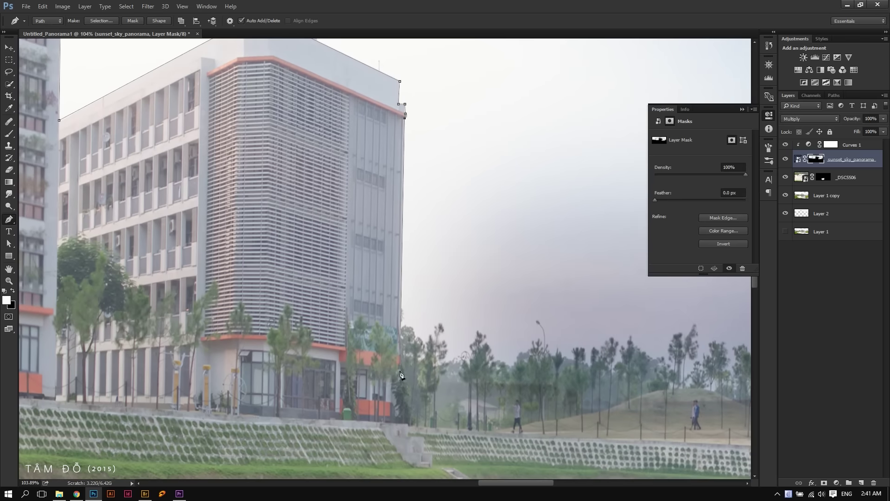
pyautogui.moveTo(451, 461); pyautogui.dragTo(639, 307)
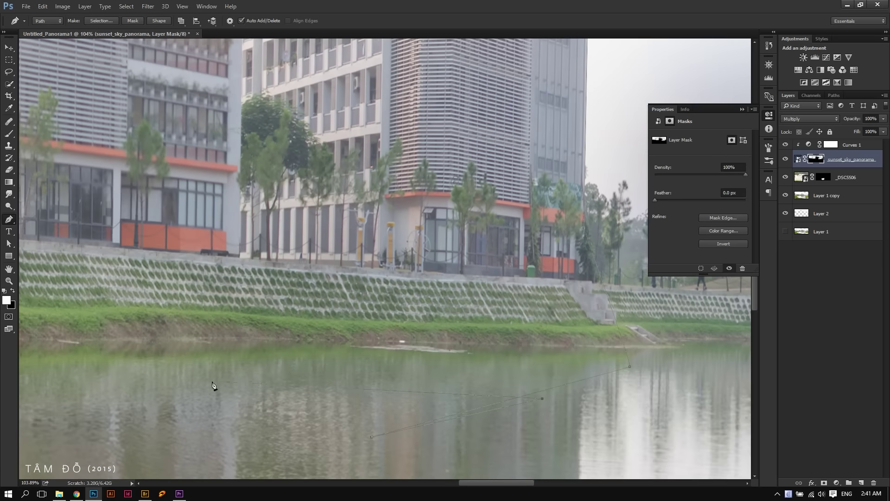
pyautogui.moveTo(298, 373); pyautogui.dragTo(459, 399)
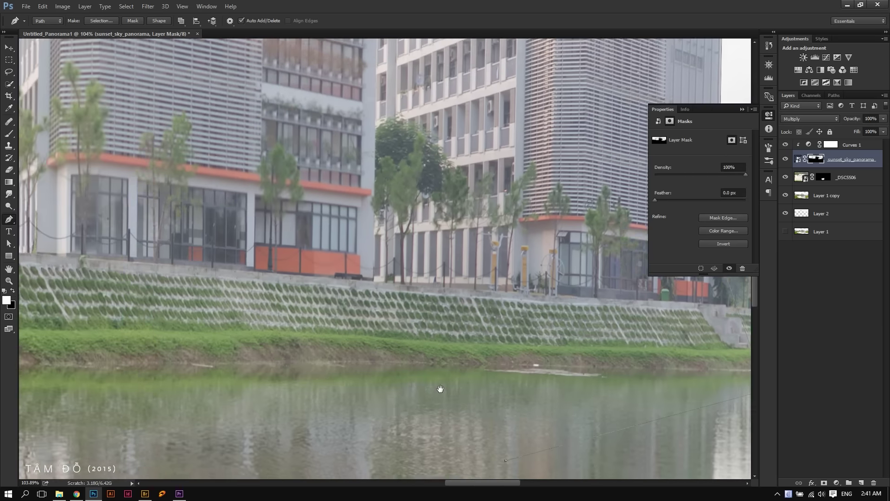
pyautogui.hotkey('ctrl', 'Return')
pyautogui.scroll(-6, 495, 271)
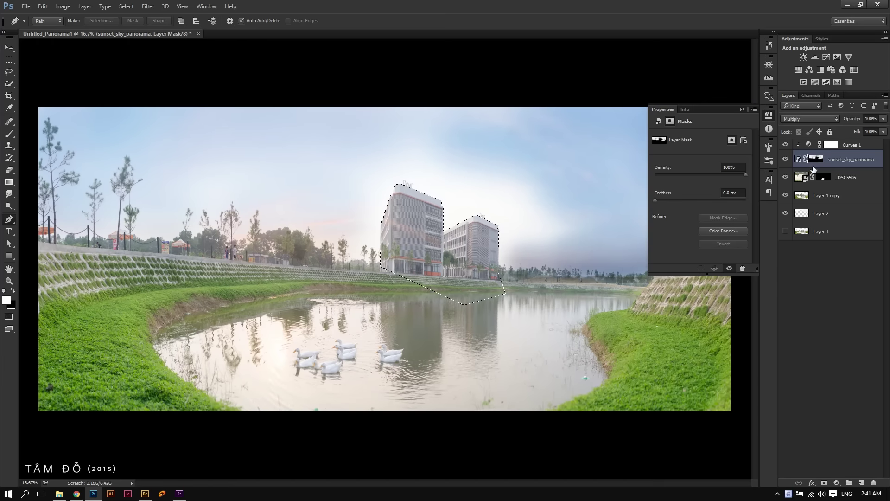
# Invert the building selection and paint the glow right of the buildings with the brush.
pyautogui.hotkey('ctrl', 'shift', 'i')
pyautogui.press('b')
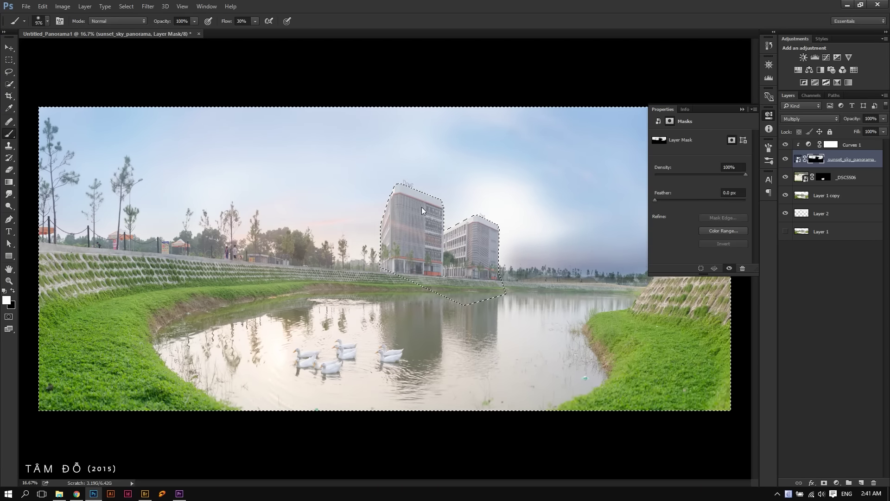
pyautogui.click(510, 209)
pyautogui.press(']')
pyautogui.press(']')
pyautogui.press(']')
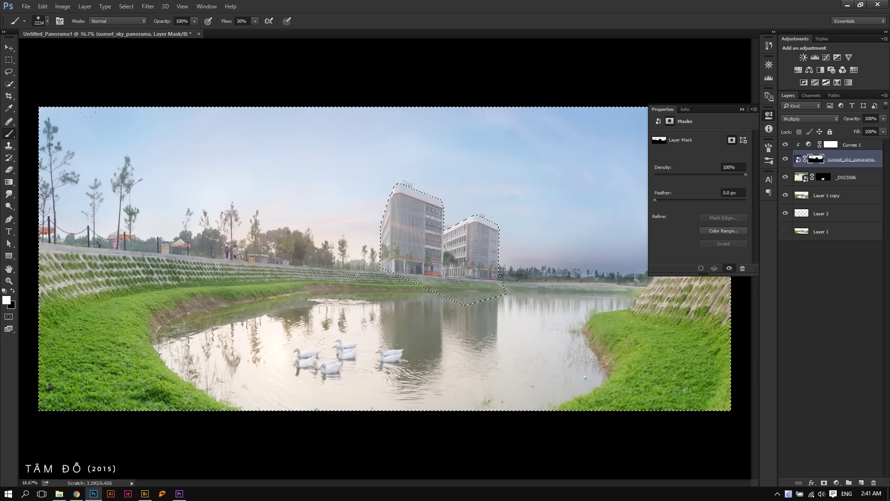
# Deselect and preview the whole panorama fitted full screen.
pyautogui.hotkey('ctrl', 'd')
pyautogui.press('z')
pyautogui.press('Tab')
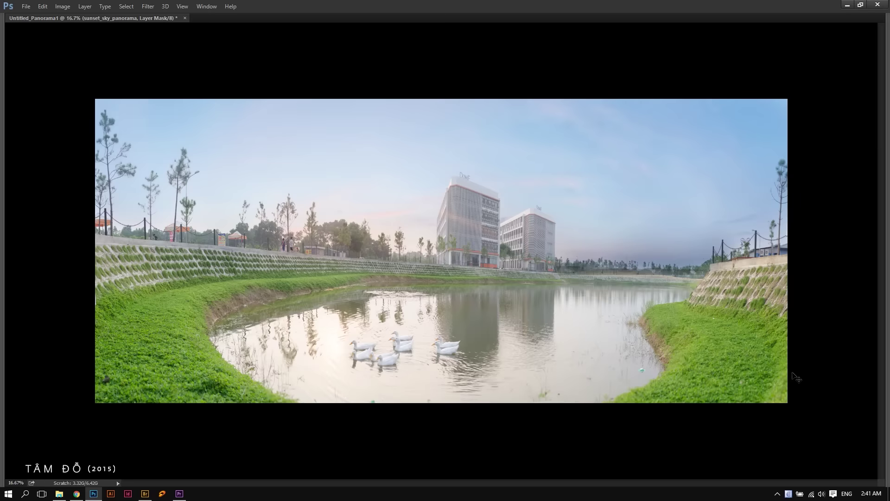
pyautogui.hotkey('ctrl', '0')
pyautogui.press('v')
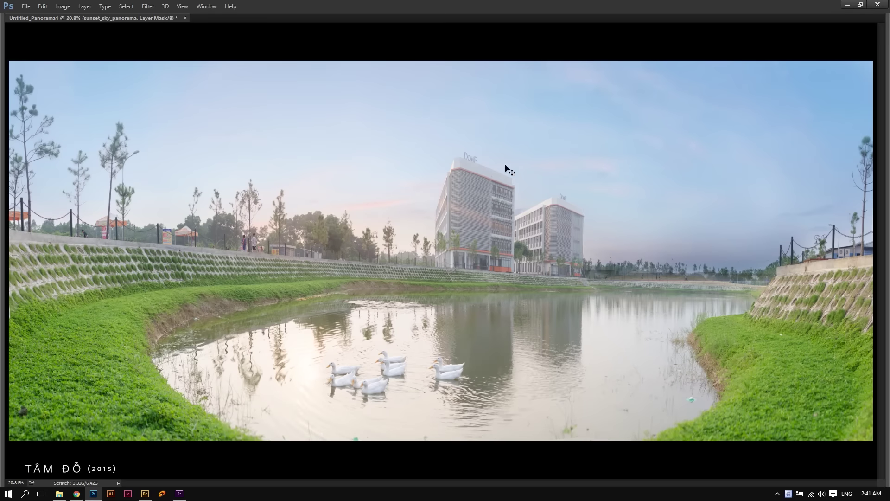
pyautogui.scroll(2, 509, 170)
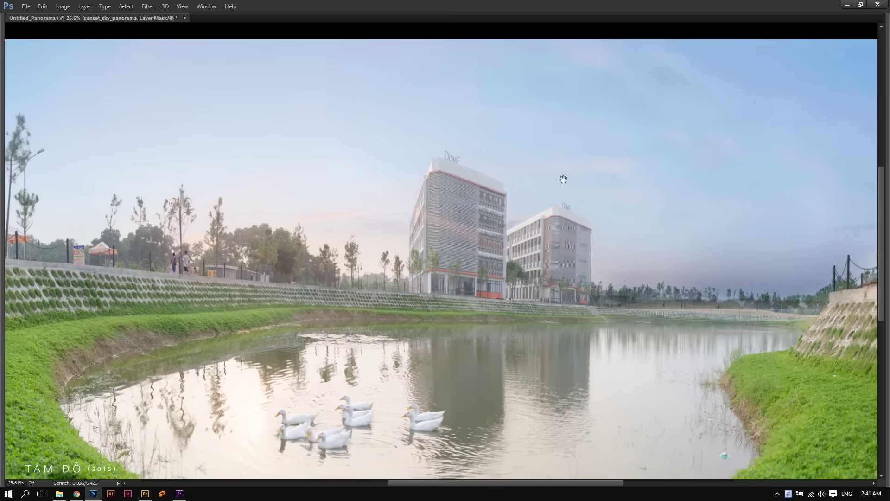
pyautogui.scroll(-2, 563, 179)
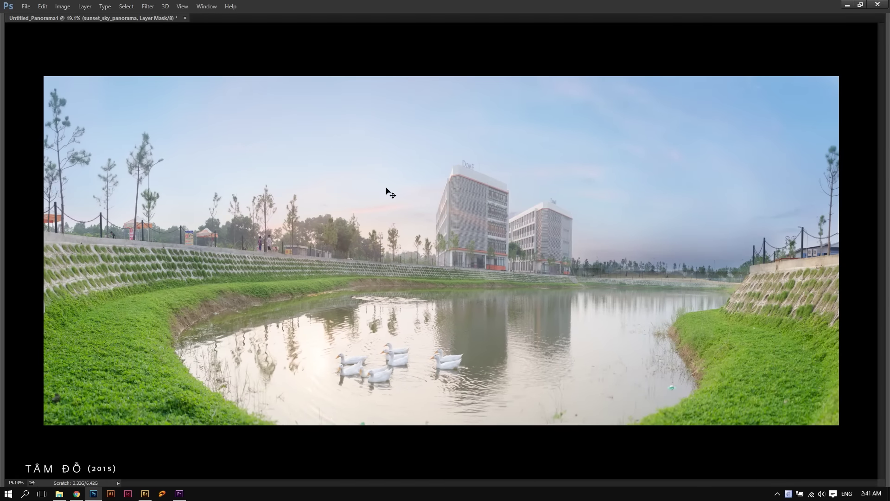
# Group Curves 1 with the sunset sky layer as Sky1.
pyautogui.press('Tab')
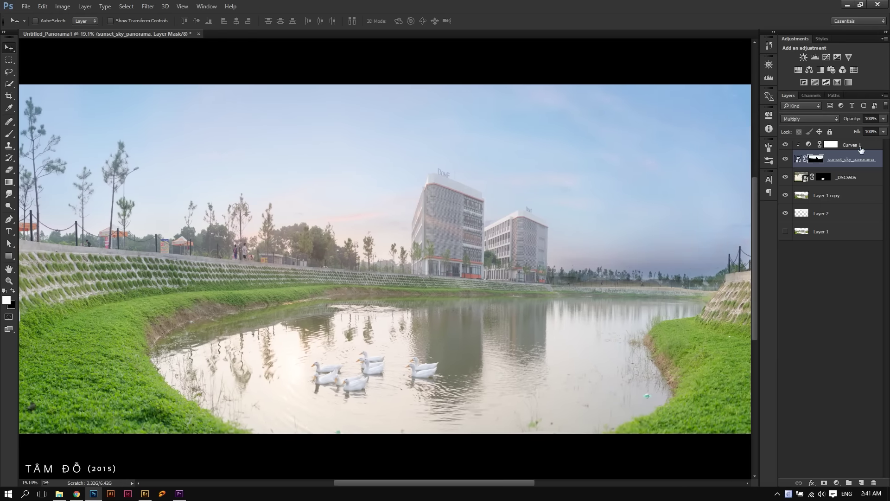
pyautogui.keyDown('shift'); pyautogui.click(861, 150); pyautogui.keyUp('shift')
pyautogui.hotkey('ctrl', 'g')
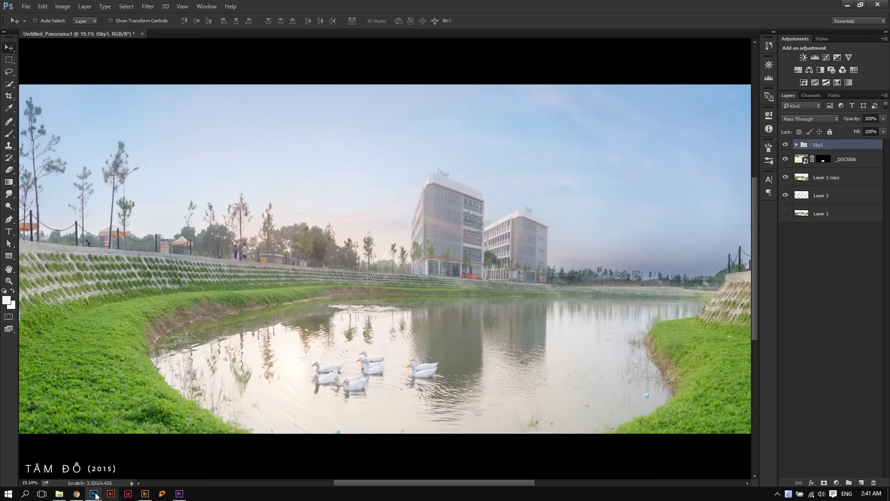
# In Bridge, pick beautiful_sunset_sky-wallpaper and drag it into the panorama.
pyautogui.moveTo(94, 493)
pyautogui.click(145, 495)
pyautogui.click(727, 247)
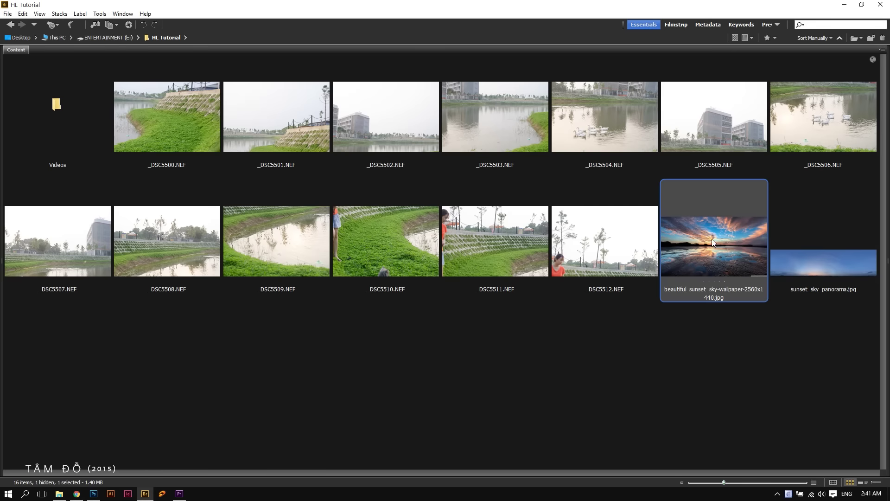
pyautogui.moveTo(659, 277)
pyautogui.mouseDown()
pyautogui.moveTo(180, 379)
pyautogui.moveTo(344, 246)
pyautogui.mouseUp()
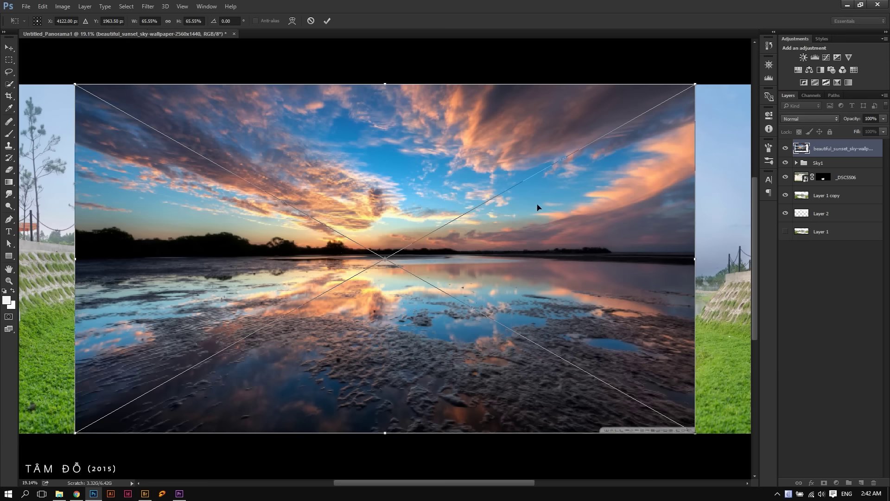
# Scale the sunset wallpaper to about 95%, align it over the panorama and set 100% opacity.
pyautogui.hotkey('ctrl', '-')
pyautogui.hotkey('ctrl', '-')
pyautogui.hotkey('ctrl', '-')
pyautogui.moveTo(509, 181)
pyautogui.mouseDown()
pyautogui.moveTo(601, 128)
pyautogui.moveTo(568, 145)
pyautogui.mouseUp()
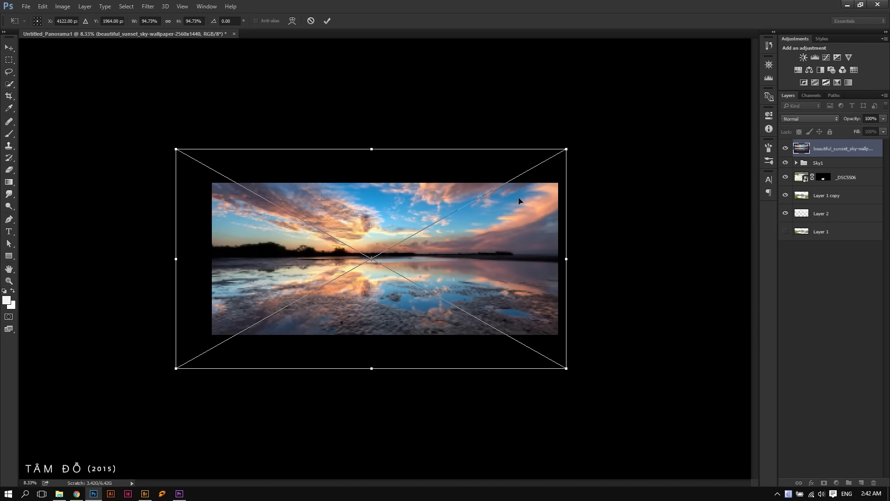
pyautogui.moveTo(517, 192); pyautogui.dragTo(520, 203)
pyautogui.press('Return')
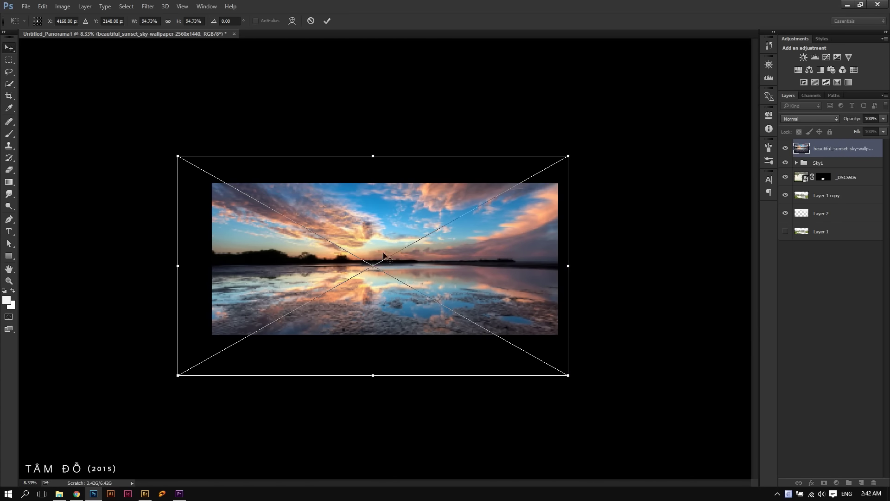
pyautogui.moveTo(413, 264); pyautogui.dragTo(423, 273)
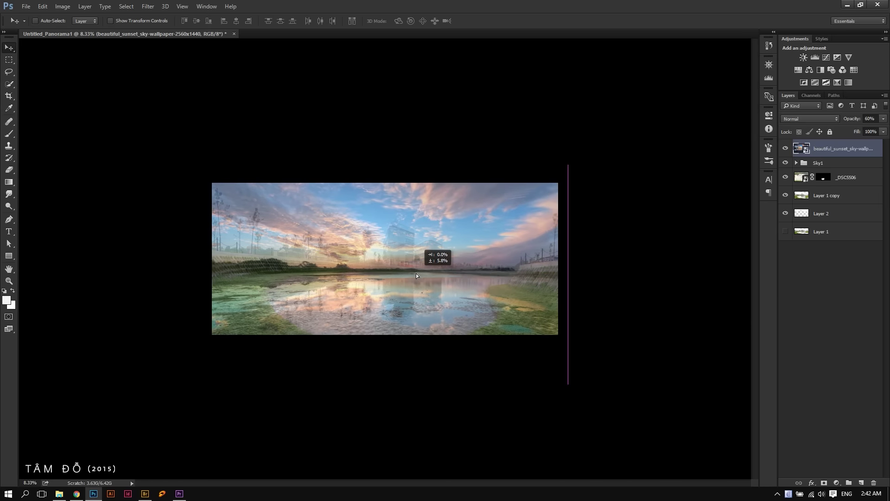
pyautogui.moveTo(423, 274); pyautogui.dragTo(419, 257)
pyautogui.press('0')
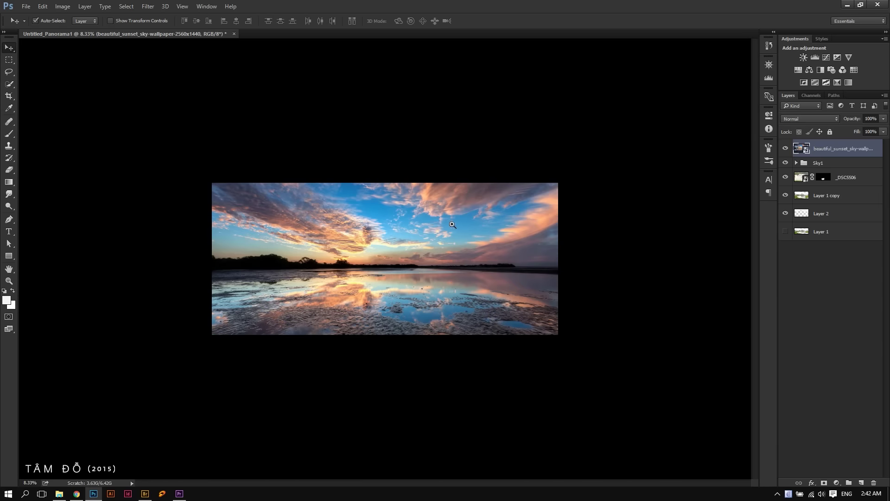
pyautogui.moveTo(452, 224); pyautogui.dragTo(640, 202)
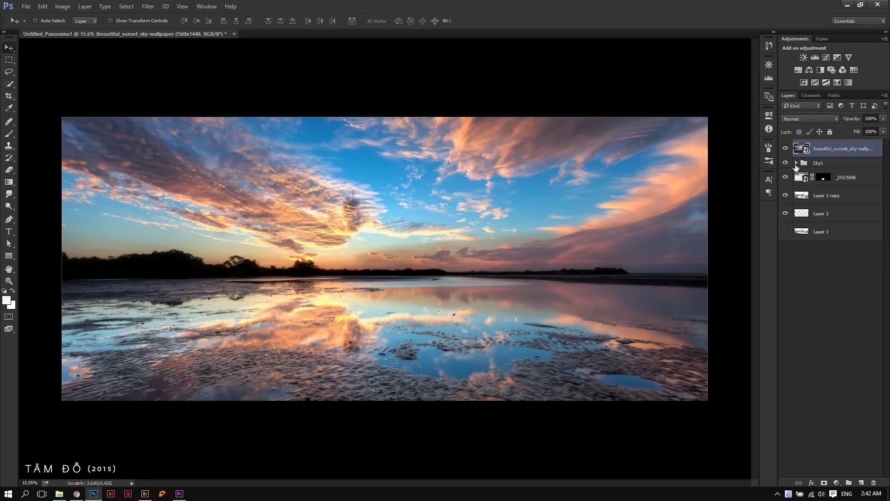
# Copy the Sky1 mask onto the sunset wallpaper layer and blend it in Multiply at 60% opacity.
pyautogui.click(796, 162)
pyautogui.moveTo(830, 187); pyautogui.dragTo(823, 148)
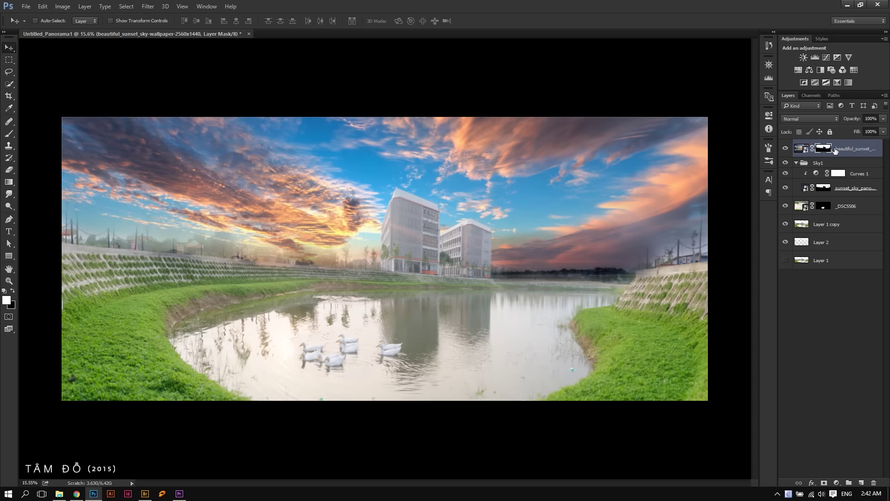
pyautogui.press('3')
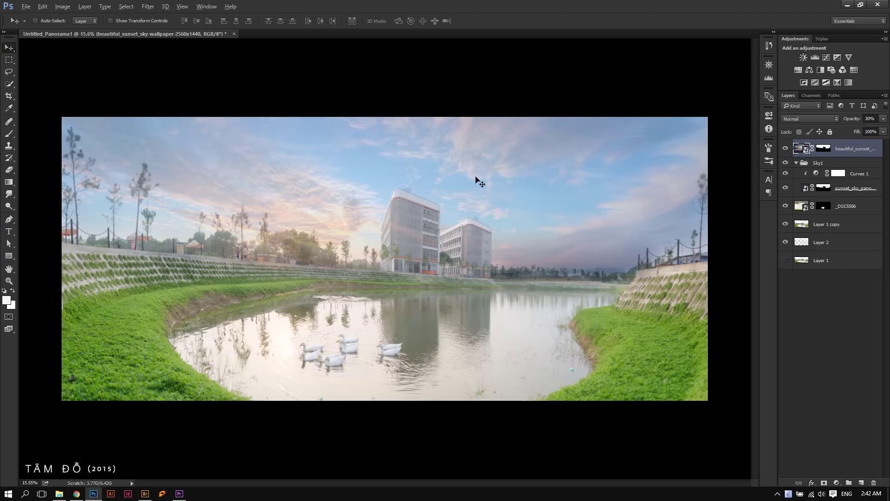
pyautogui.hotkey('shift', 'alt', 'm')
pyautogui.press('6')
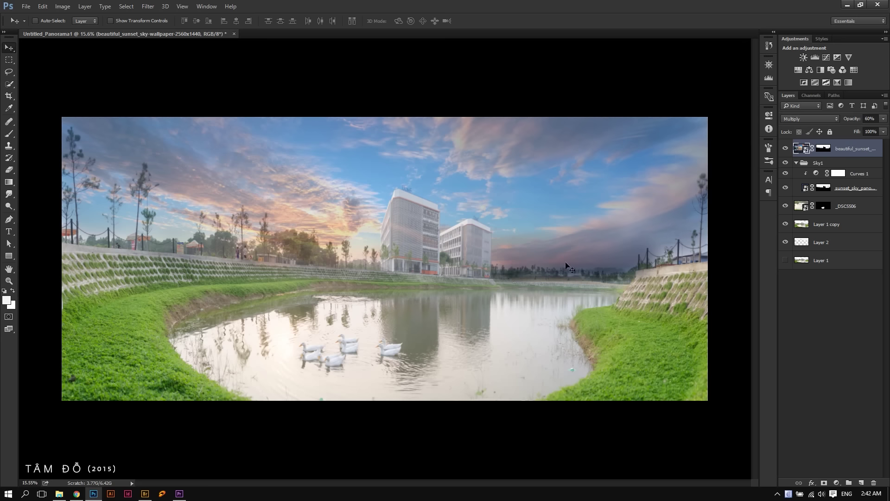
# Soft-erase the wallpaper mask over the right sky and horizon, dismissing an error message.
pyautogui.click(826, 150)
pyautogui.press('e')
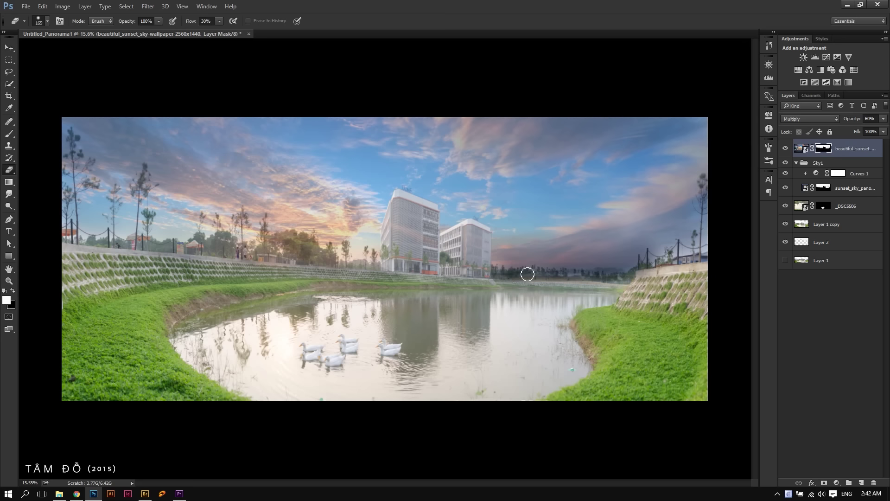
pyautogui.moveTo(716, 204); pyautogui.dragTo(671, 225)
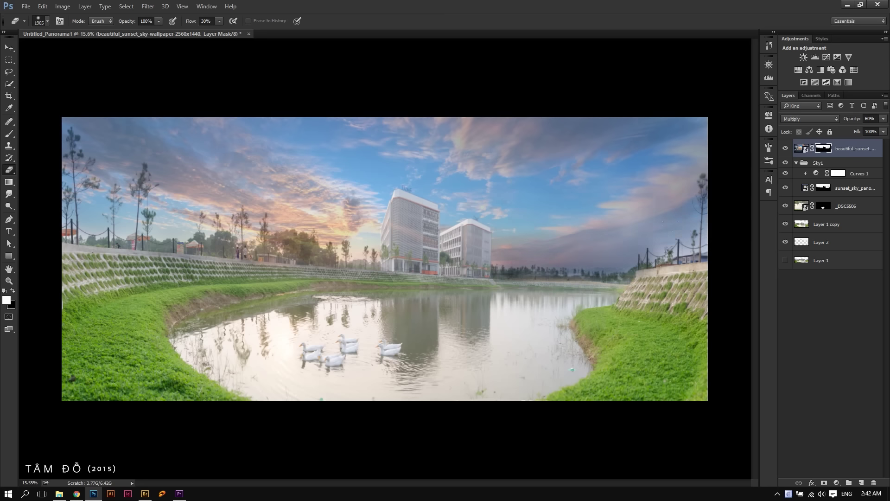
pyautogui.moveTo(527, 239); pyautogui.dragTo(566, 239)
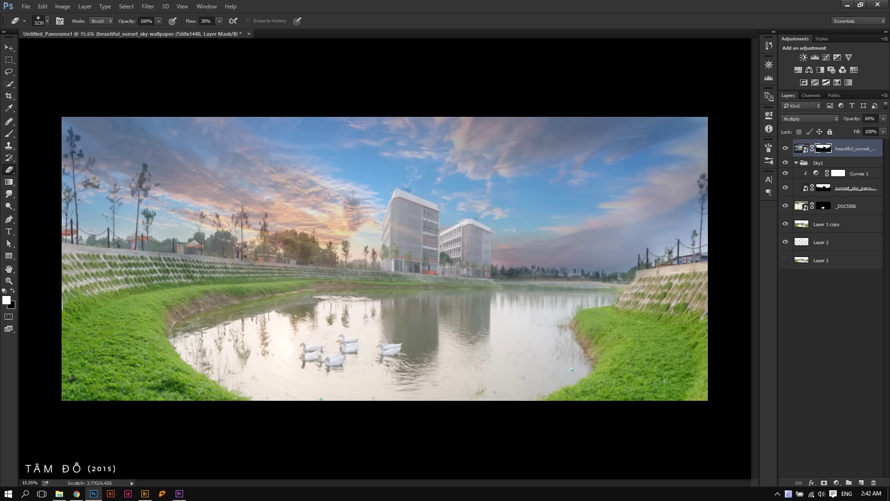
pyautogui.click(106, 246)
pyautogui.press('Return')
pyautogui.moveTo(219, 188)
pyautogui.mouseDown()
pyautogui.moveTo(285, 269)
pyautogui.moveTo(302, 251)
pyautogui.mouseUp()
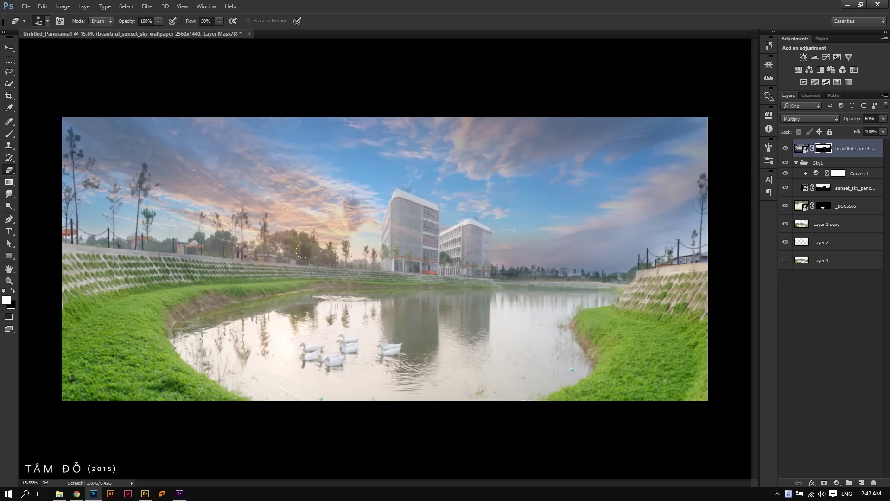
# Lightly erase the mask over the centre-left, top-left and upper-right sky.
pyautogui.scroll(1, 355, 260)
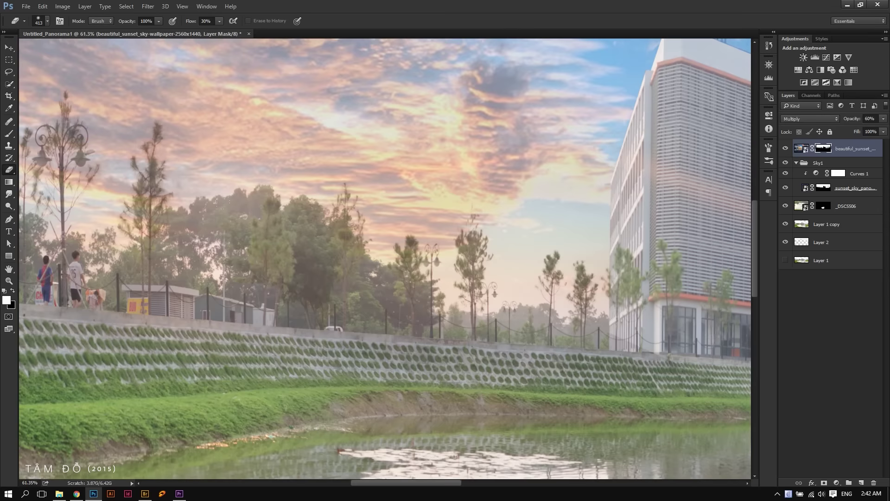
pyautogui.moveTo(254, 272); pyautogui.dragTo(421, 167)
pyautogui.scroll(-9, 422, 167)
pyautogui.moveTo(300, 192)
pyautogui.mouseDown()
pyautogui.moveTo(352, 193)
pyautogui.moveTo(166, 167)
pyautogui.mouseUp()
pyautogui.moveTo(70, 107); pyautogui.dragTo(139, 139)
pyautogui.scroll(-3, 134, 232)
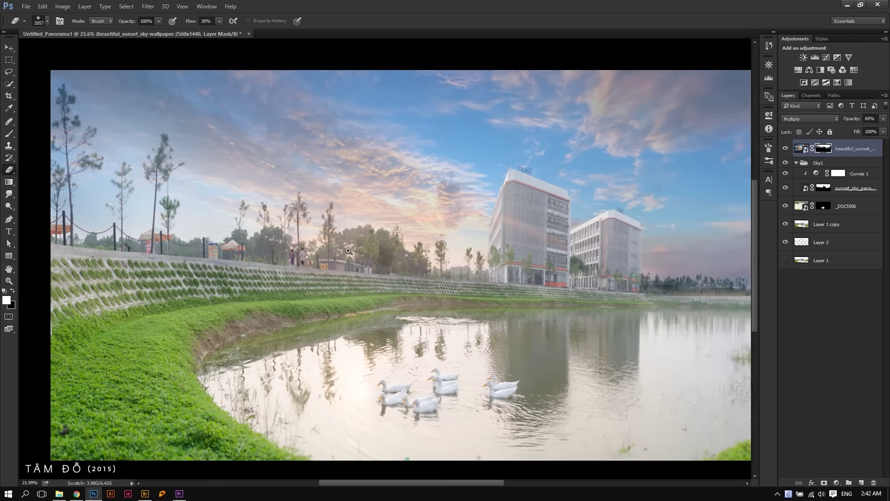
pyautogui.moveTo(508, 159); pyautogui.dragTo(537, 174)
pyautogui.moveTo(371, 139)
pyautogui.mouseDown()
pyautogui.moveTo(625, 149)
pyautogui.moveTo(542, 195)
pyautogui.mouseUp()
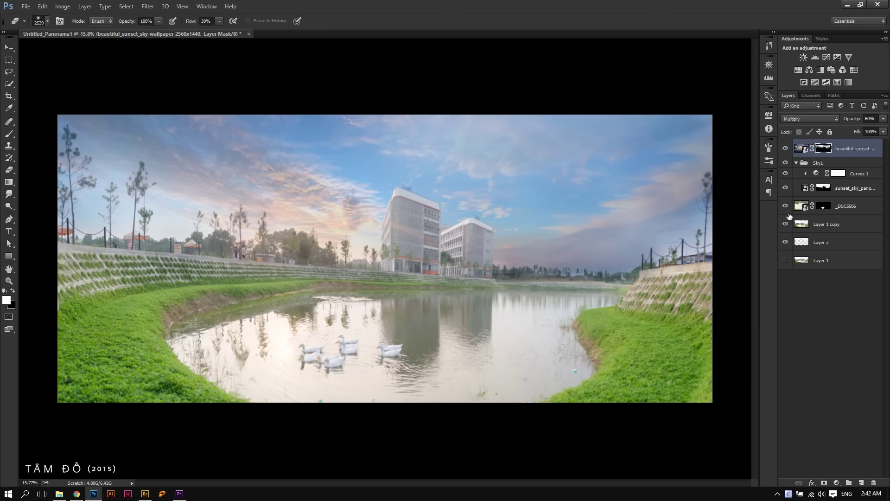
# Compare the panorama with Sky1 hidden, then target the sunset_sky_panorama mask inside Sky1.
pyautogui.press('v')
pyautogui.click(797, 163)
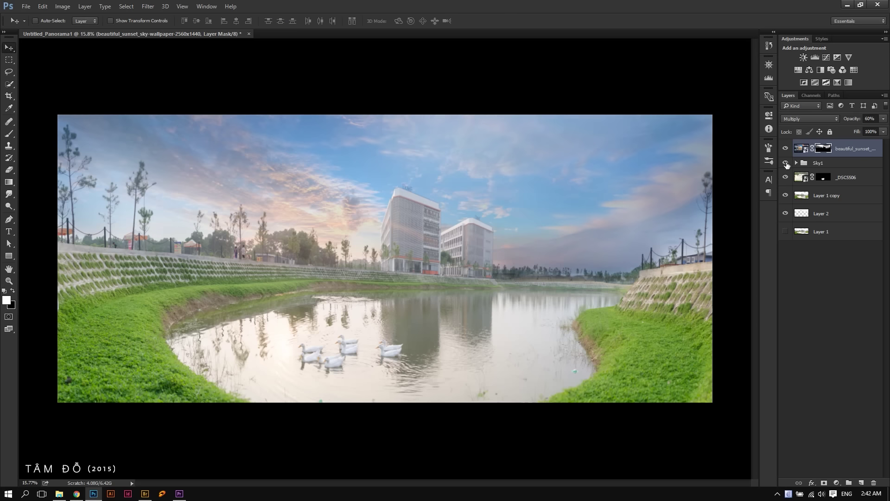
pyautogui.click(785, 163)
pyautogui.click(808, 167)
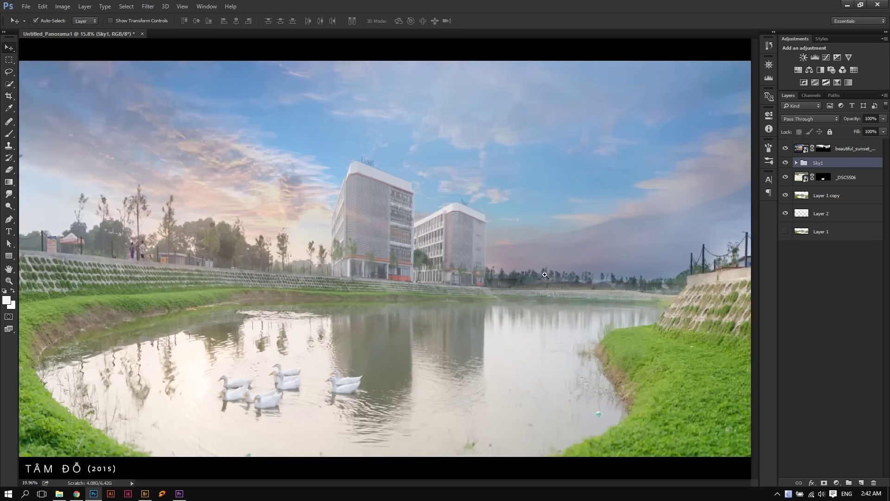
pyautogui.moveTo(490, 281); pyautogui.dragTo(602, 282)
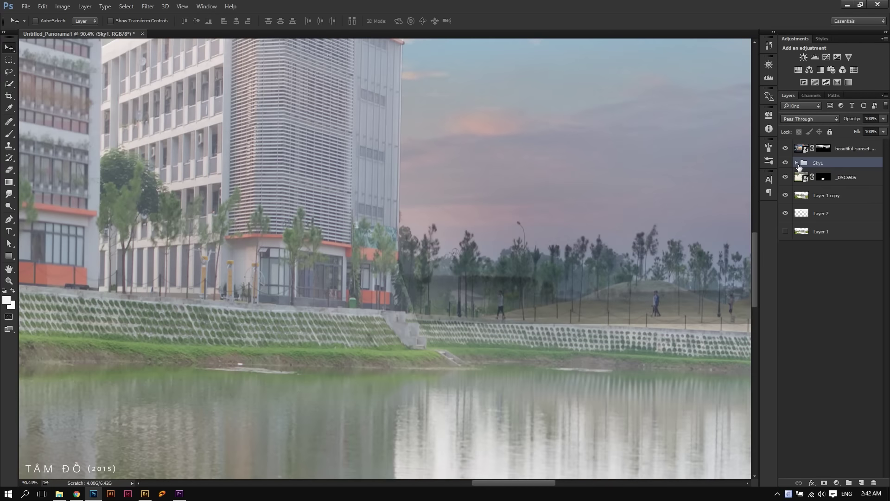
pyautogui.click(796, 163)
pyautogui.click(820, 188)
# Erase the sunset_sky_panorama mask over the right-hand sky along the far-bank trees.
pyautogui.press('e')
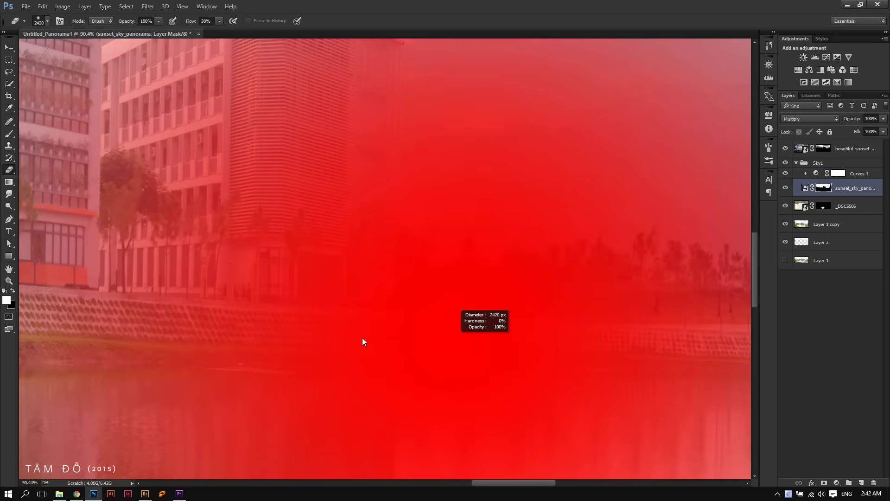
pyautogui.moveTo(507, 319)
pyautogui.mouseDown()
pyautogui.moveTo(397, 354)
pyautogui.moveTo(422, 313)
pyautogui.mouseUp()
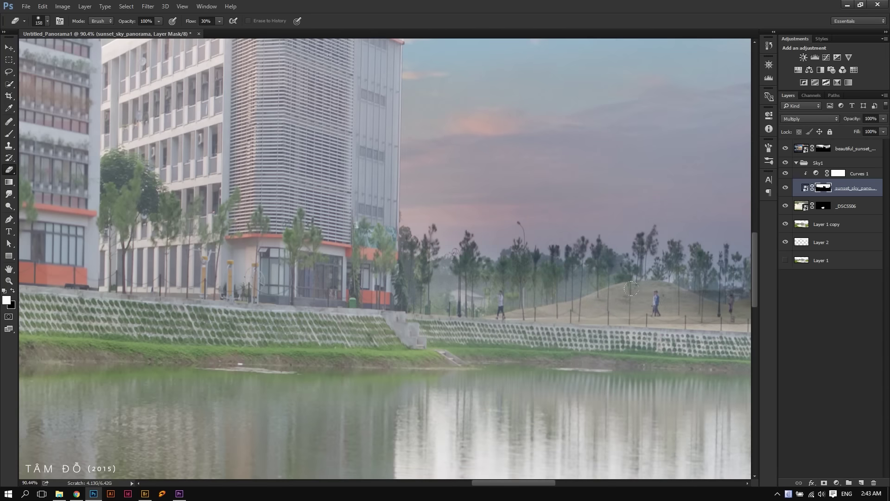
pyautogui.press('Tab')
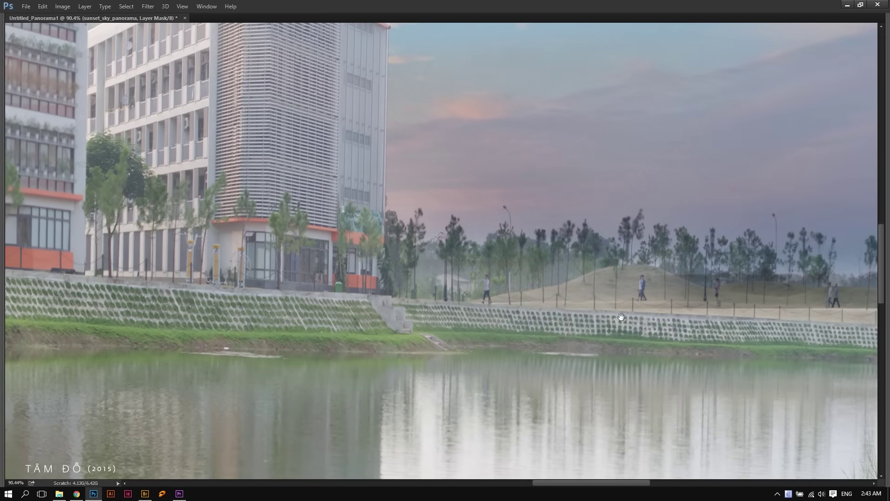
pyautogui.hscroll(5, 646, 324)
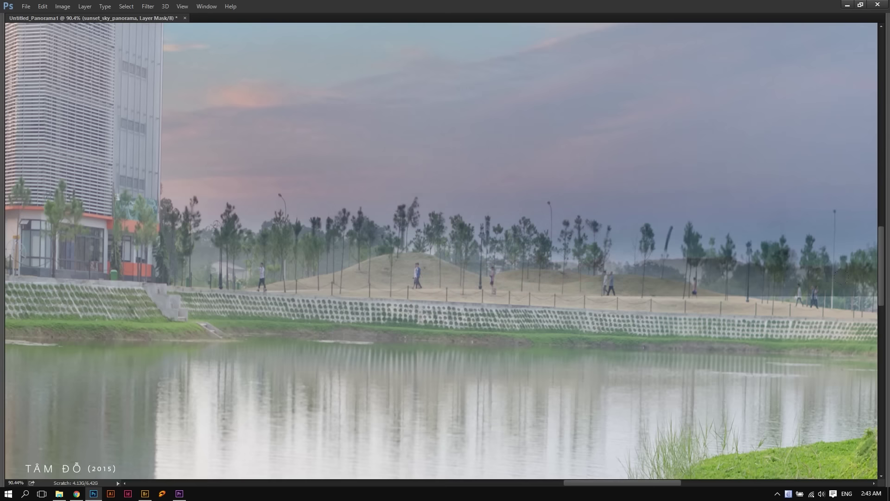
pyautogui.hscroll(3, 485, 254)
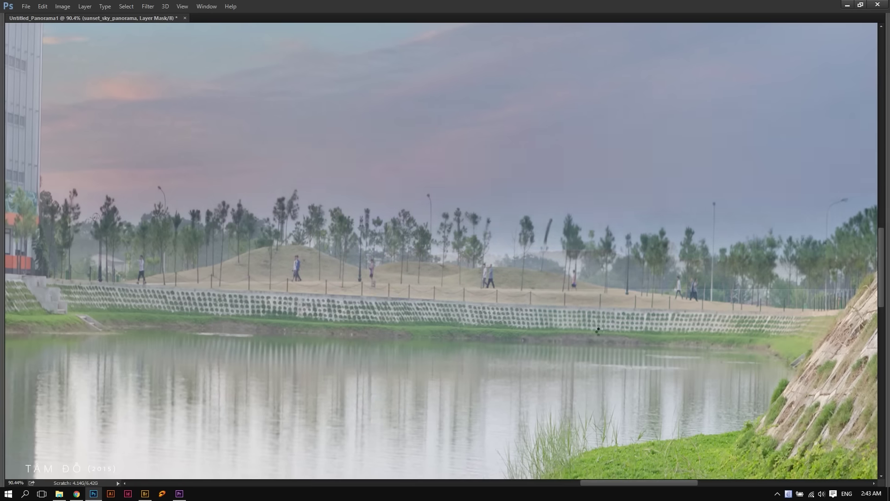
pyautogui.scroll(-3, 494, 349)
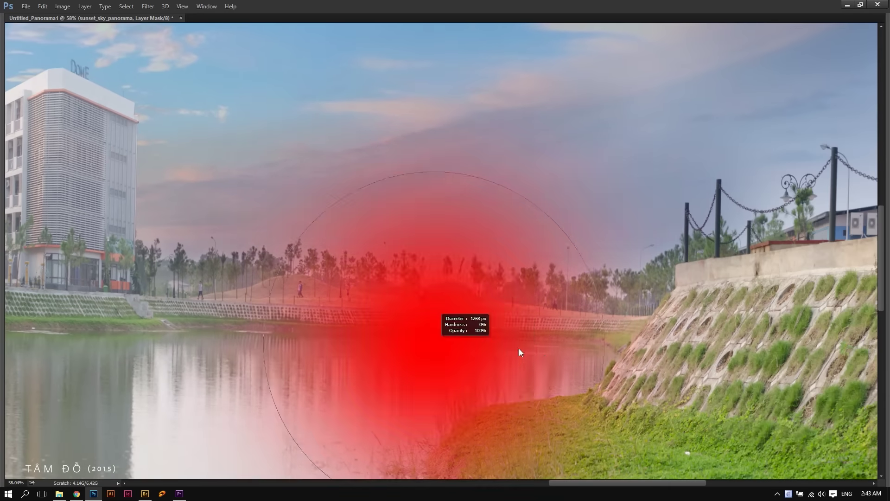
pyautogui.scroll(-3, 606, 312)
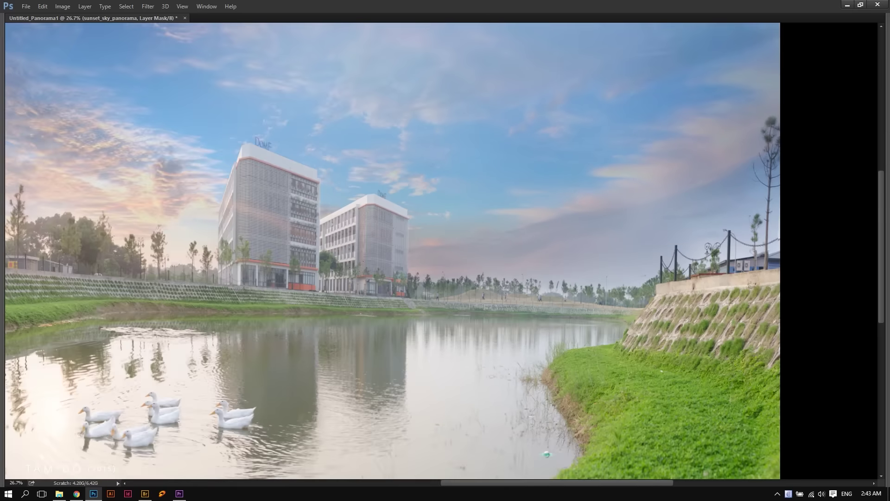
pyautogui.moveTo(576, 328); pyautogui.dragTo(603, 329)
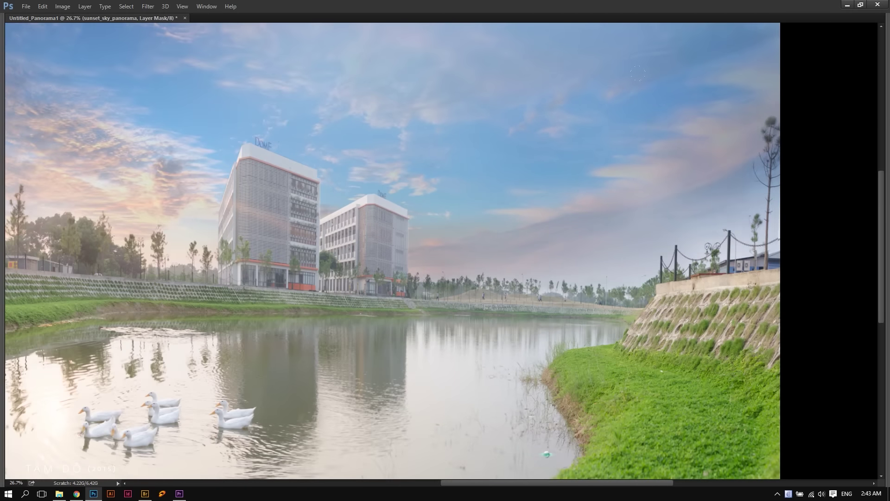
pyautogui.moveTo(638, 73); pyautogui.dragTo(491, 169)
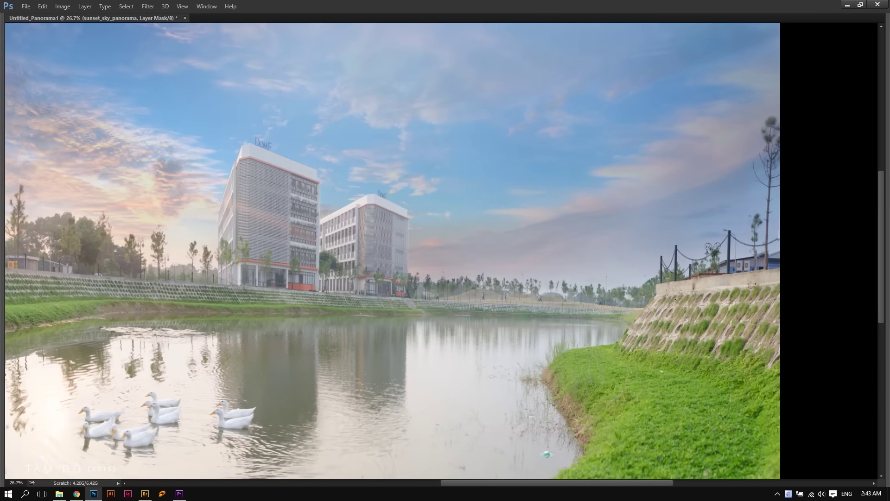
# Fit the panorama in view and group beautiful_sunset and Sky1 into Group 1.
pyautogui.hotkey('ctrl', '0')
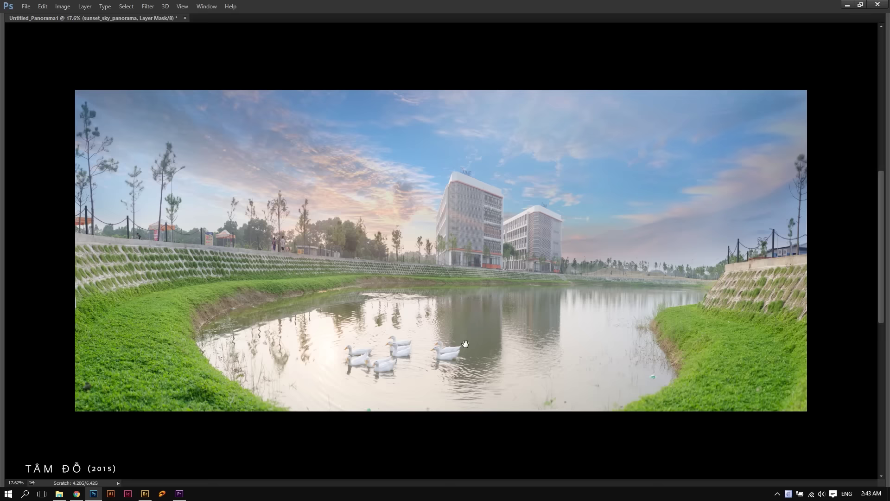
pyautogui.press('Tab')
pyautogui.press('v')
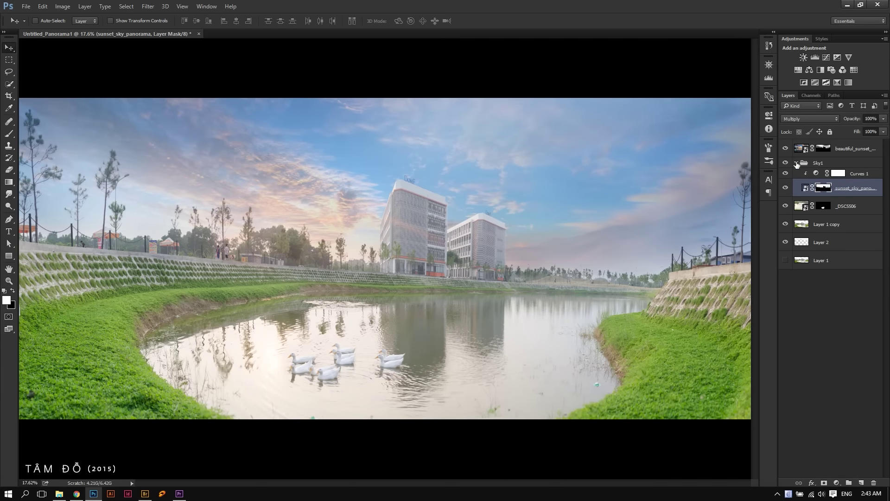
pyautogui.click(796, 164)
pyautogui.keyDown('shift'); pyautogui.click(824, 148); pyautogui.keyUp('shift')
pyautogui.hotkey('ctrl', 'g')
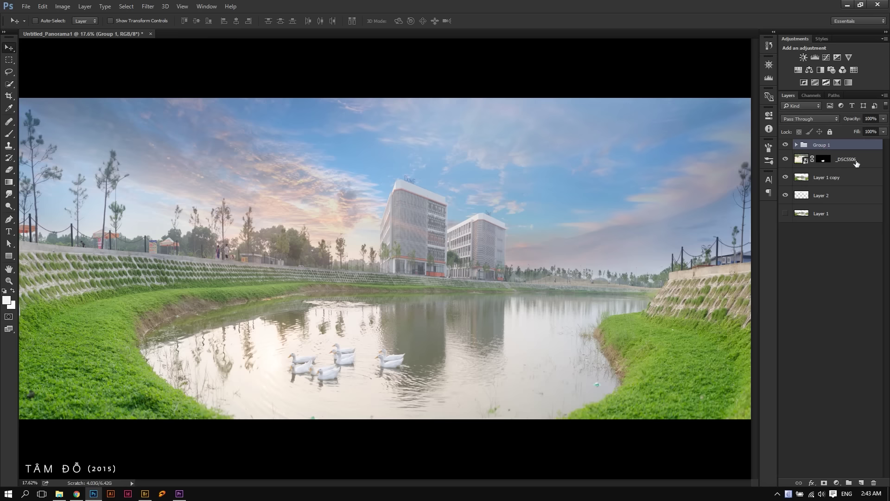
# Add a Curves 2 adjustment above _DSC5506, pulling the curve down to darken.
pyautogui.click(856, 163)
pyautogui.click(826, 58)
pyautogui.moveTo(711, 192); pyautogui.dragTo(716, 203)
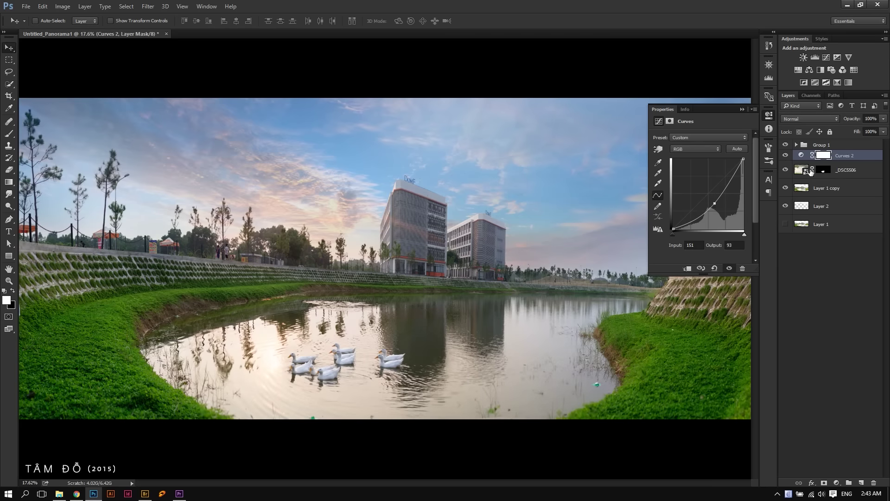
# Erase the Curves 2 mask over the left sky and trees.
pyautogui.click(820, 158)
pyautogui.press('e')
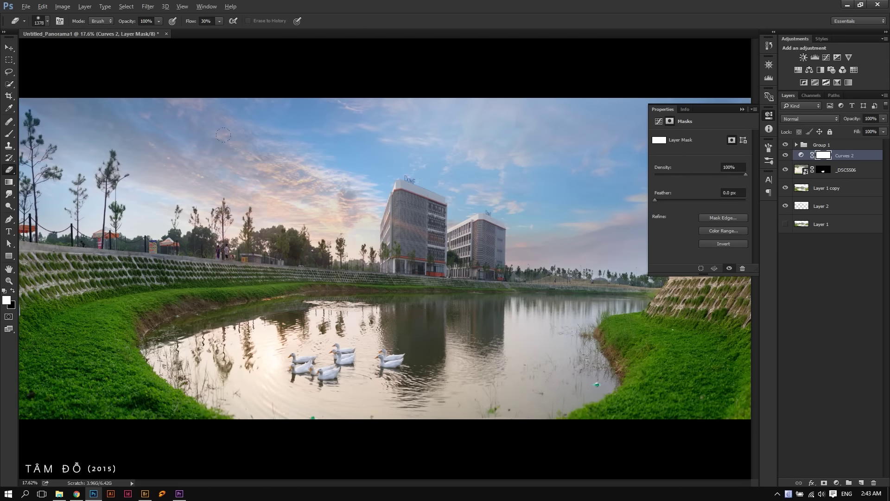
pyautogui.moveTo(69, 195)
pyautogui.mouseDown()
pyautogui.moveTo(256, 130)
pyautogui.moveTo(380, 148)
pyautogui.mouseUp()
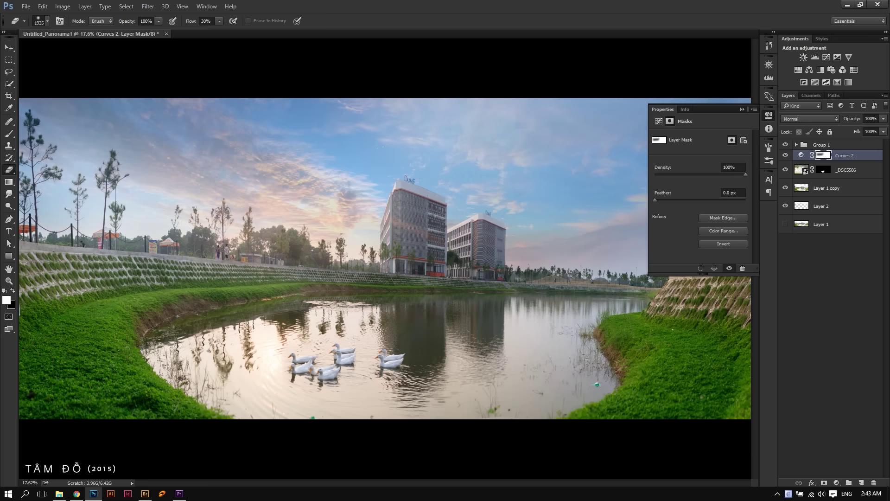
pyautogui.press('Tab')
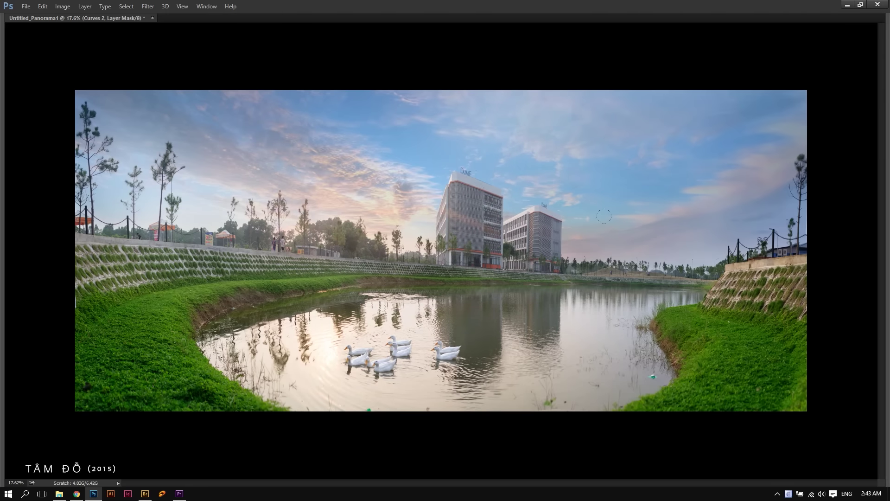
pyautogui.moveTo(730, 208); pyautogui.dragTo(742, 209)
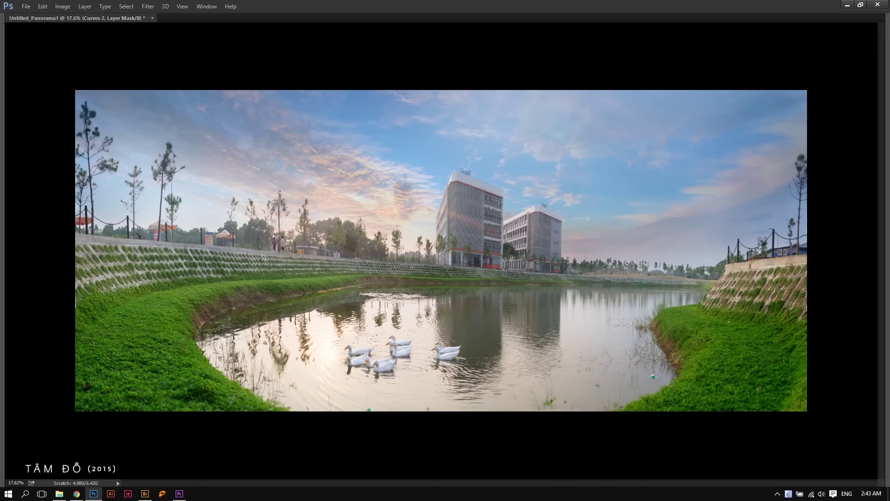
pyautogui.press('Tab')
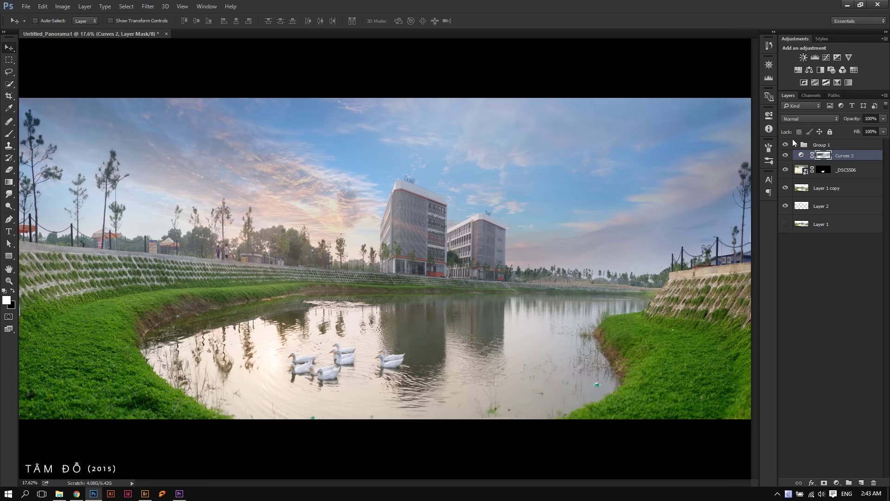
# Toggle Group 1 on and off, inspecting the left trees, building and pond.
pyautogui.click(808, 146)
pyautogui.click(785, 145)
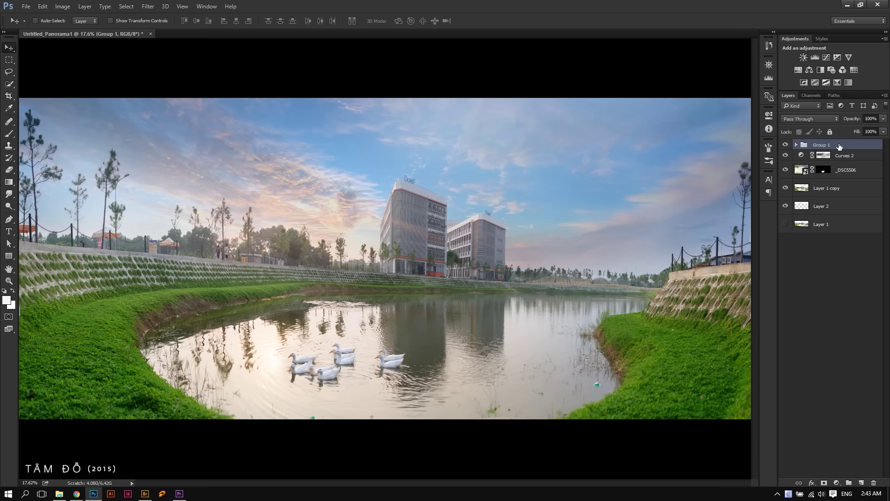
pyautogui.moveTo(221, 222); pyautogui.dragTo(465, 224)
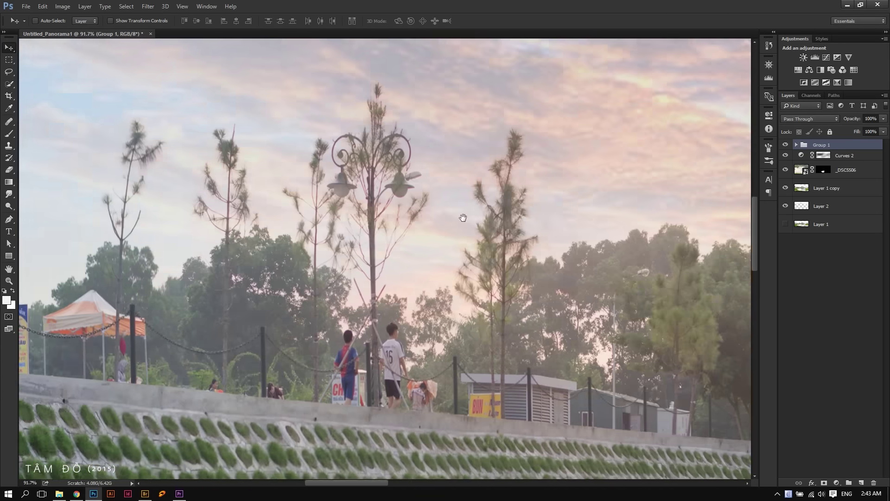
pyautogui.scroll(-4, 465, 224)
pyautogui.scroll(-3, 465, 224)
pyautogui.scroll(-3, 465, 224)
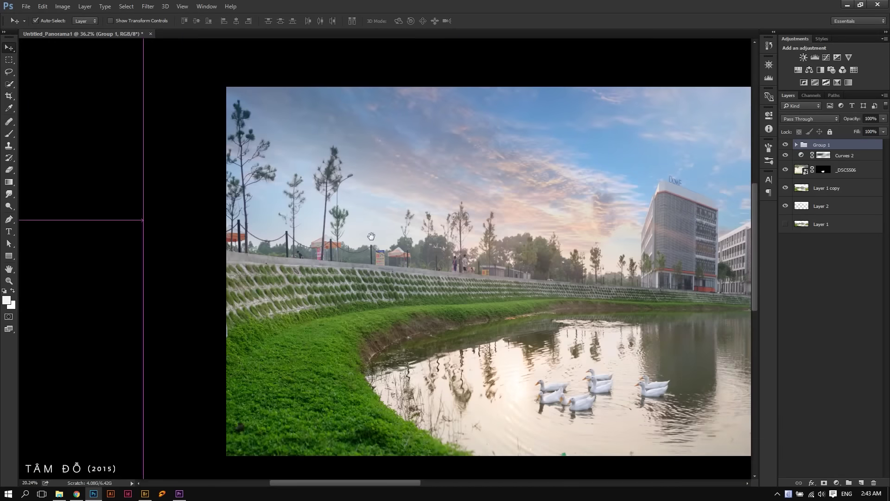
pyautogui.moveTo(236, 112)
pyautogui.mouseDown()
pyautogui.moveTo(297, 113)
pyautogui.moveTo(232, 113)
pyautogui.mouseUp()
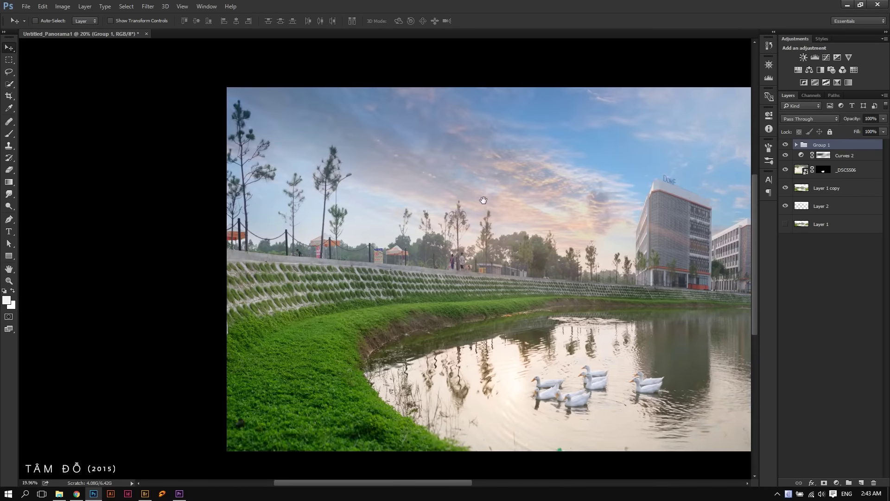
pyautogui.moveTo(502, 193); pyautogui.dragTo(309, 192)
pyautogui.scroll(1, 332, 193)
pyautogui.hscroll(3, 532, 143)
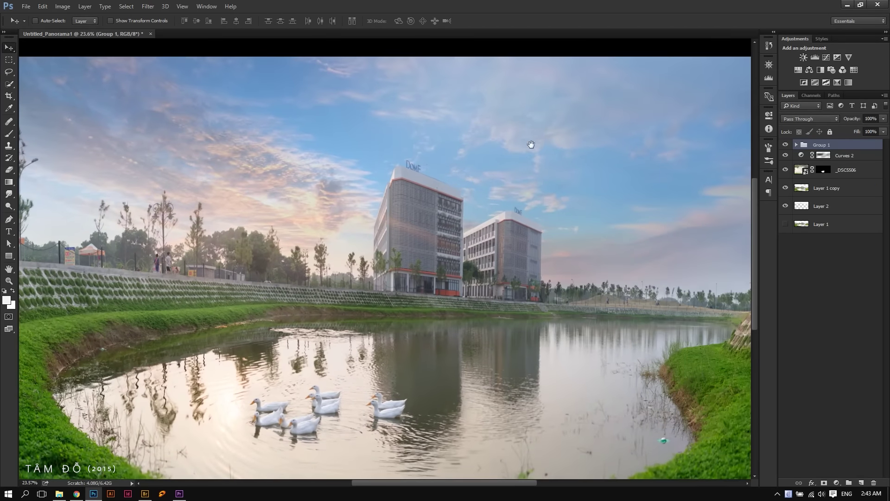
pyautogui.hscroll(3, 546, 153)
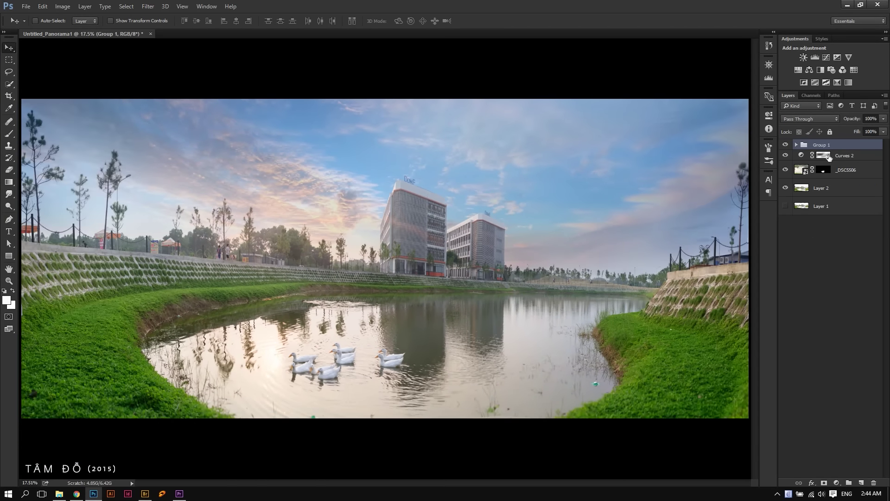
# Disable the sunset_sky_panorama and top sunset layer masks inside Group 1.
pyautogui.click(796, 145)
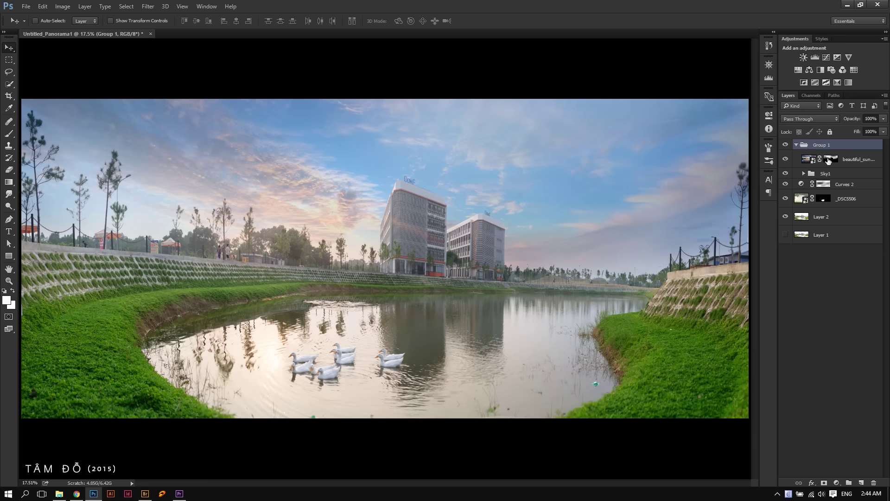
pyautogui.click(803, 174)
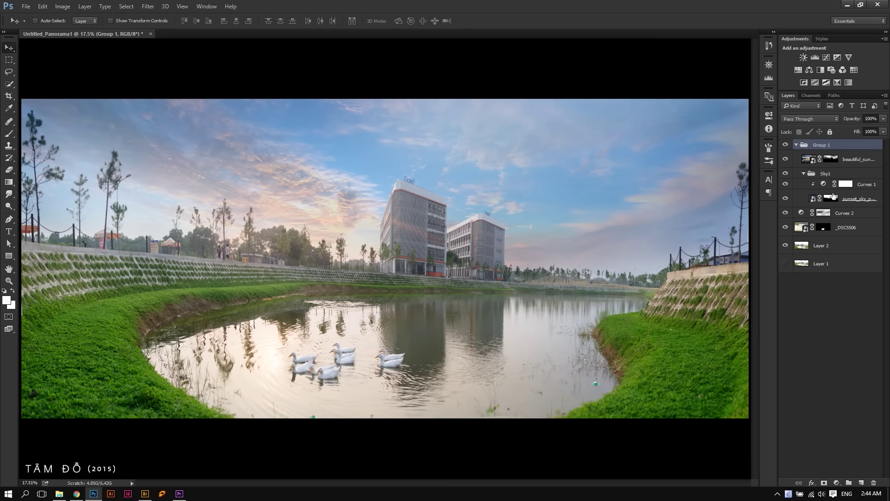
pyautogui.keyDown('shift'); pyautogui.click(833, 195); pyautogui.keyUp('shift')
pyautogui.keyDown('shift'); pyautogui.click(830, 159); pyautogui.keyUp('shift')
pyautogui.keyDown('shift'); pyautogui.click(863, 203); pyautogui.keyUp('shift')
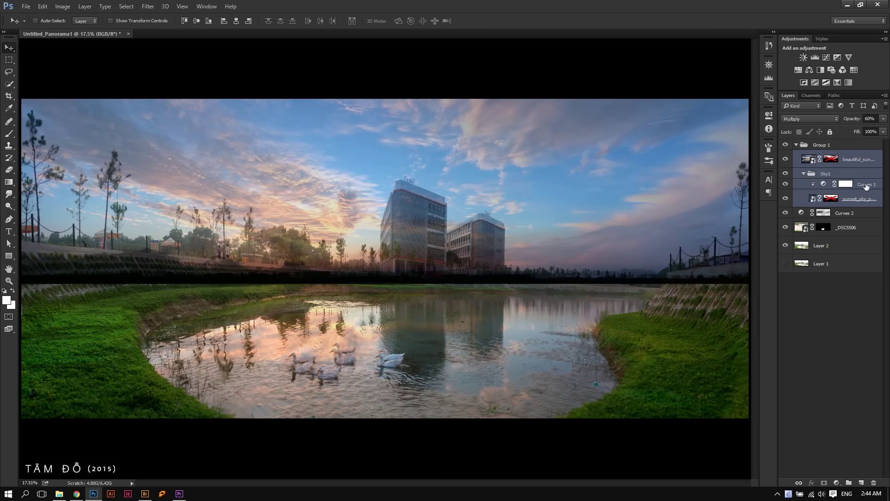
# Duplicate Group 1 as Group 1 copy.
pyautogui.click(842, 144)
pyautogui.click(796, 145)
pyautogui.hotkey('ctrl', 'j')
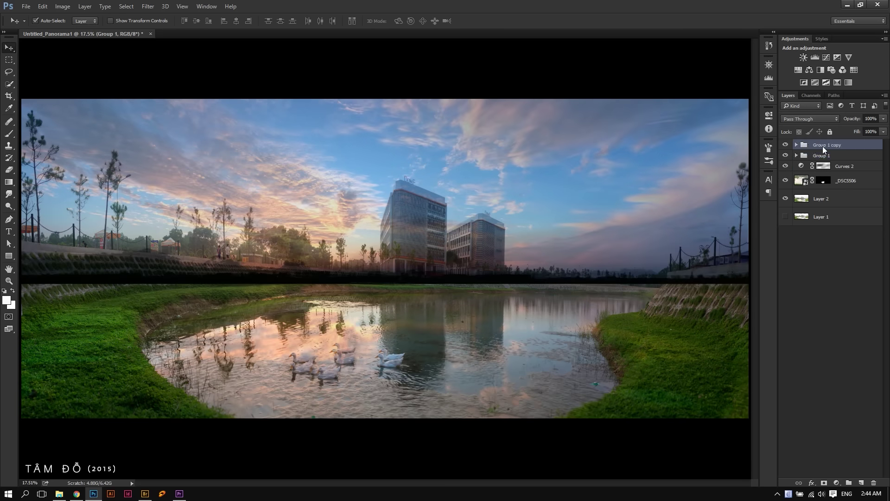
# Merge Group 1 copy, flip it vertically, move it down about 200 px, and set Multiply.
pyautogui.rightClick(839, 149)
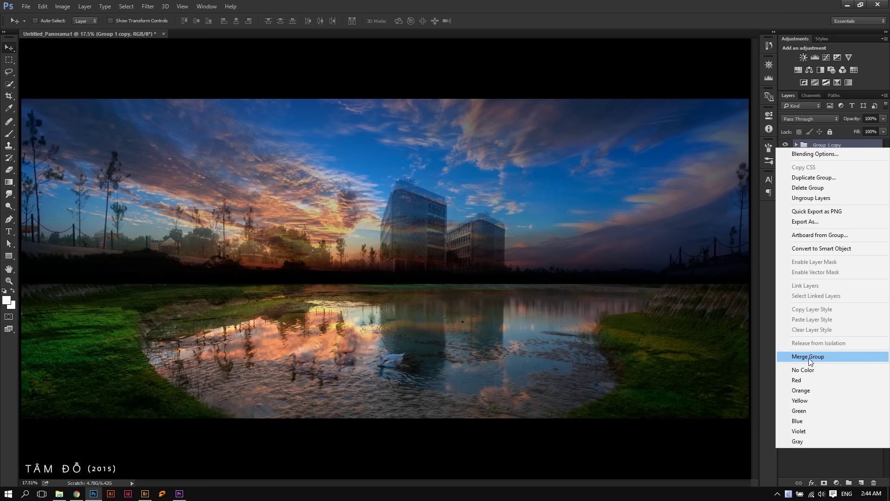
pyautogui.click(809, 356)
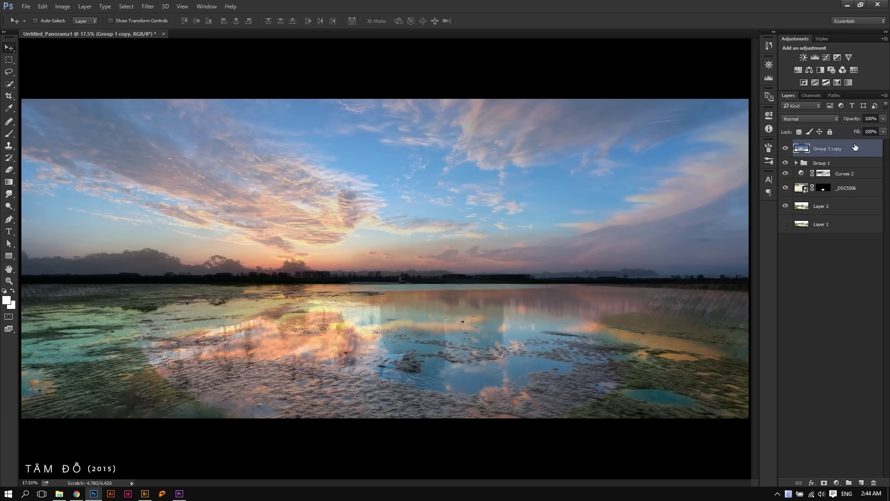
pyautogui.hotkey('ctrl', 't')
pyautogui.rightClick(463, 243)
pyautogui.click(492, 393)
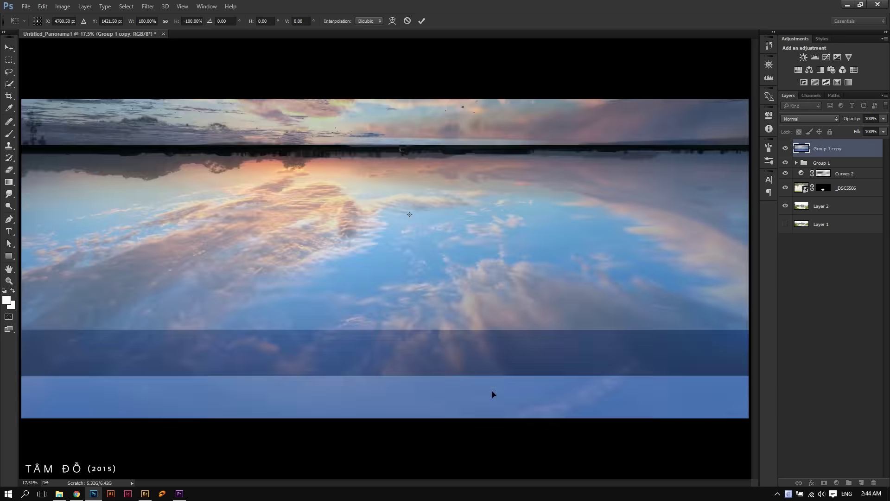
pyautogui.press('Return')
pyautogui.moveTo(460, 271)
pyautogui.mouseDown()
pyautogui.moveTo(462, 355)
pyautogui.moveTo(445, 355)
pyautogui.mouseUp()
pyautogui.hotkey('shift', 'alt', 'm')
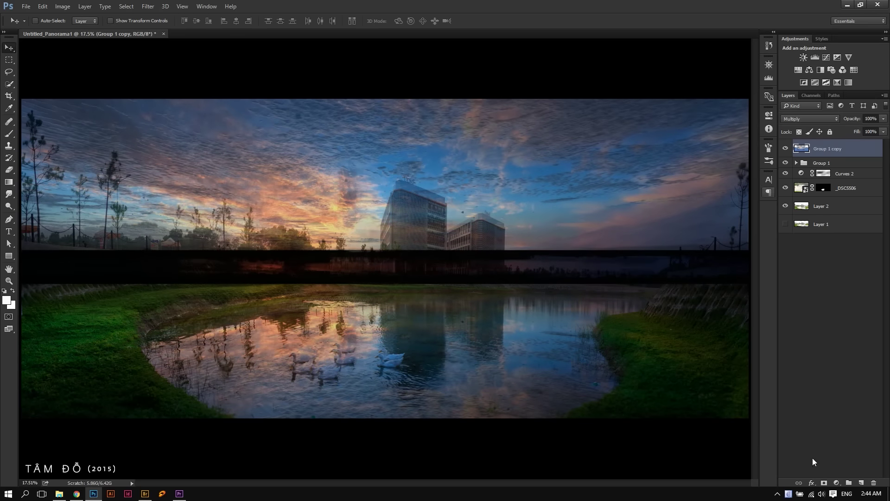
# Add a hide-all mask to Group 1 copy and toggle the sunset_sky_panorama mask.
pyautogui.keyDown('alt'); pyautogui.click(824, 483); pyautogui.keyUp('alt')
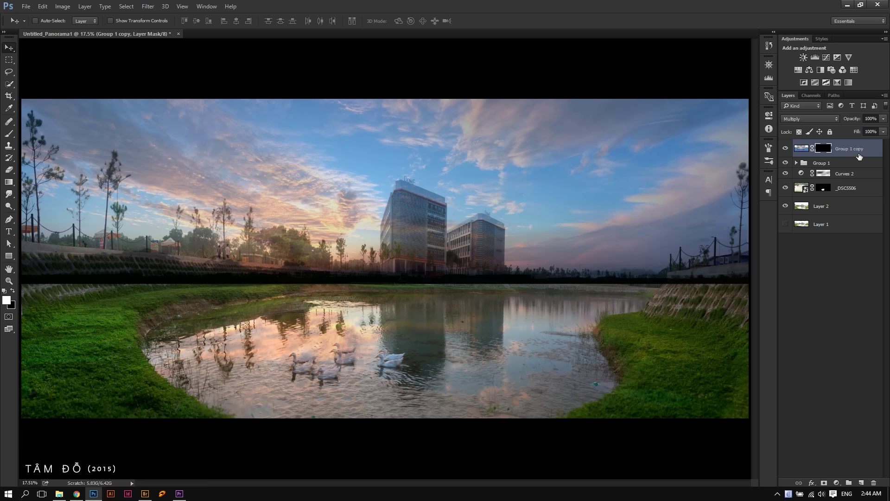
pyautogui.click(820, 164)
pyautogui.click(797, 163)
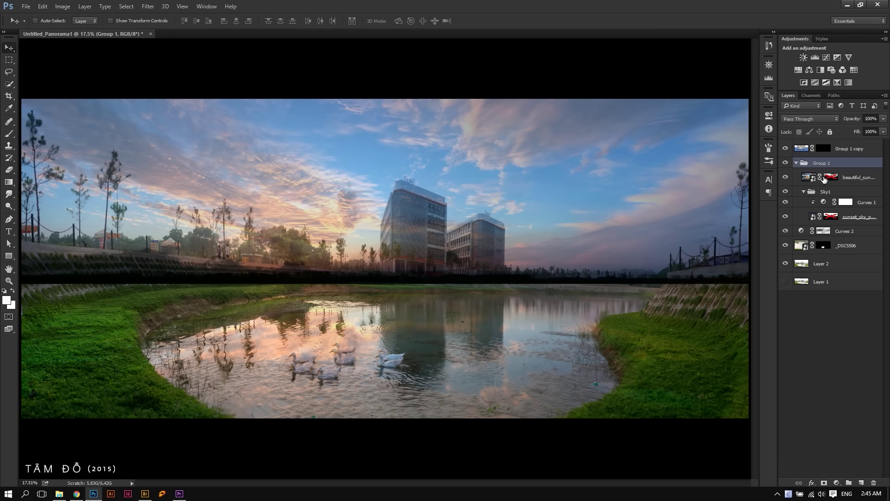
pyautogui.keyDown('shift'); pyautogui.click(832, 217); pyautogui.keyUp('shift')
pyautogui.click(795, 163)
pyautogui.click(823, 148)
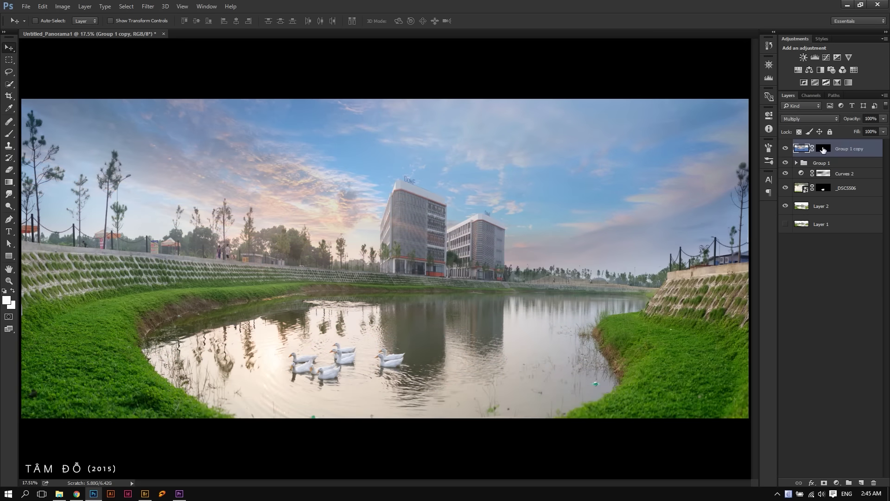
# Paint the sky reflection into the pond water on the Group 1 copy mask.
pyautogui.press('b')
pyautogui.moveTo(239, 317)
pyautogui.mouseDown()
pyautogui.moveTo(198, 338)
pyautogui.moveTo(260, 389)
pyautogui.mouseUp()
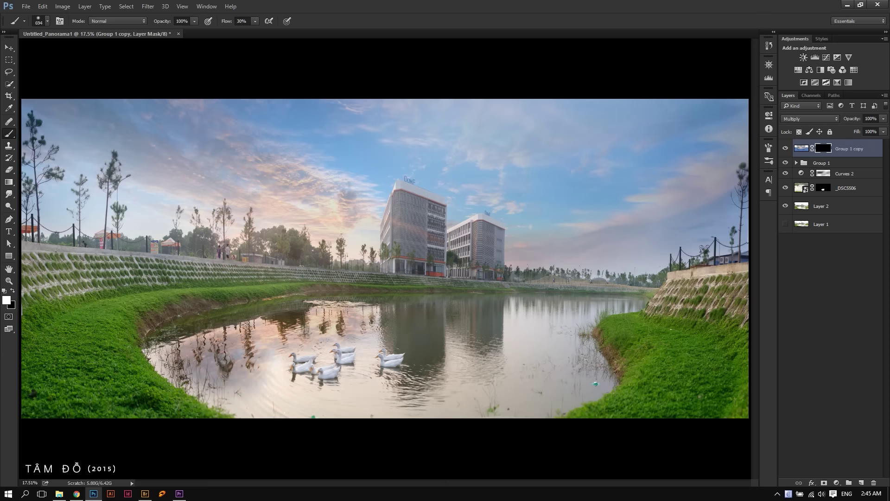
pyautogui.moveTo(404, 398); pyautogui.dragTo(423, 399)
pyautogui.moveTo(552, 362); pyautogui.dragTo(464, 407)
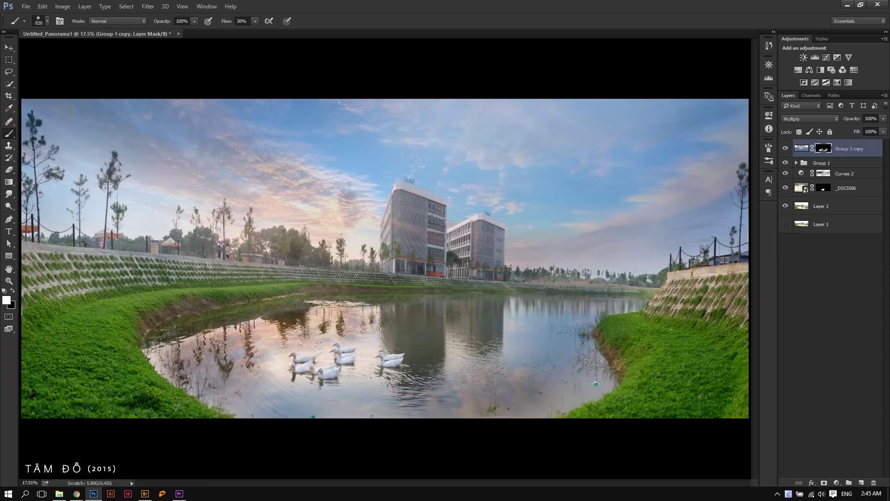
# Zoom toward the ducks and paint part of the right-side reflection back in.
pyautogui.click(326, 345)
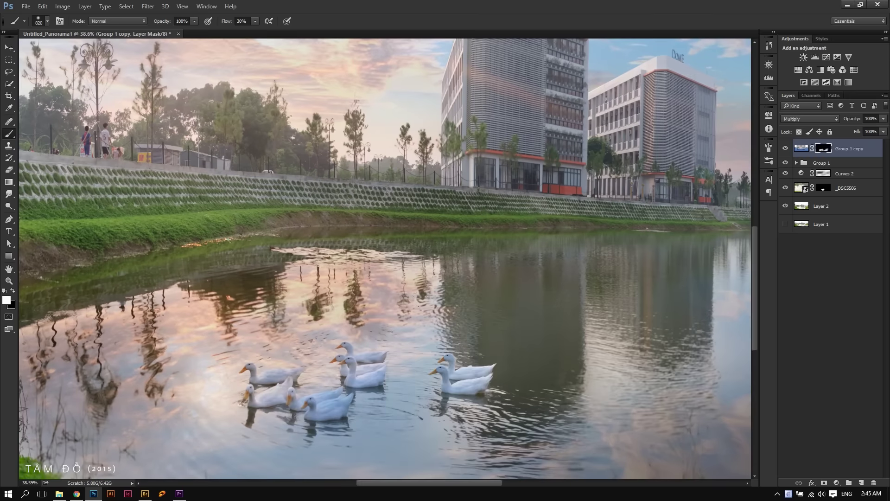
pyautogui.press('Tab')
pyautogui.moveTo(644, 269); pyautogui.dragTo(493, 282)
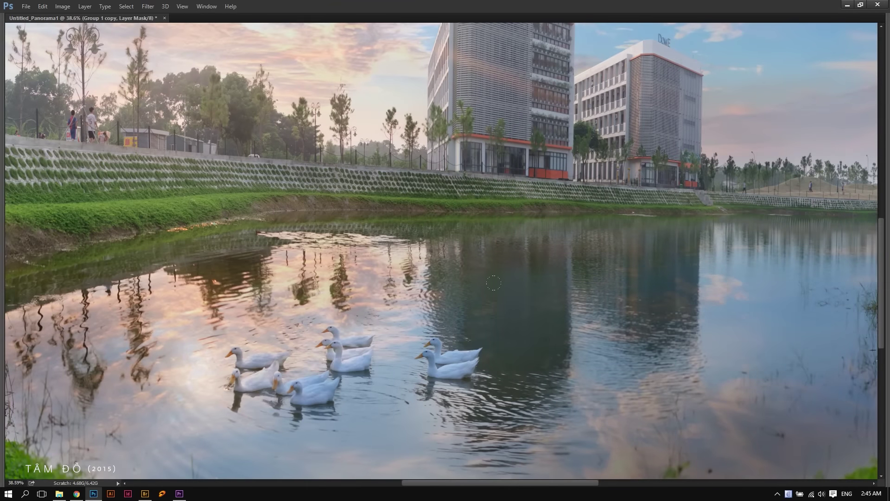
pyautogui.moveTo(611, 274); pyautogui.dragTo(668, 348)
pyautogui.moveTo(621, 288); pyautogui.dragTo(404, 241)
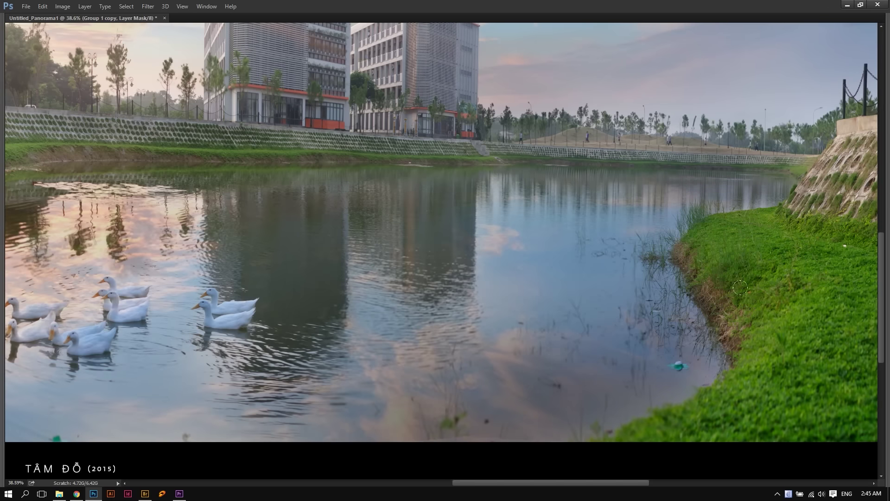
pyautogui.hscroll(-5, 740, 288)
pyautogui.scroll(5, 318, 281)
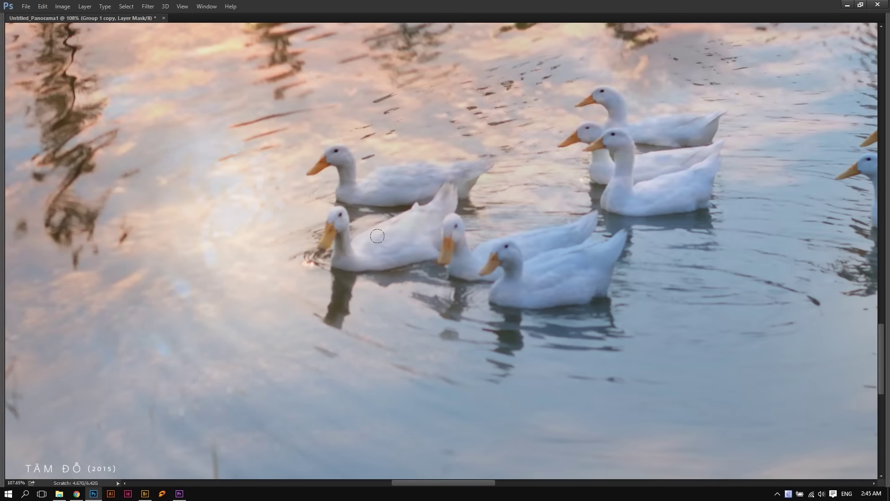
# Restore the lower-left, upper-left and middle ducks on the reflection mask.
pyautogui.moveTo(377, 236); pyautogui.dragTo(417, 241)
pyautogui.moveTo(464, 181); pyautogui.dragTo(358, 179)
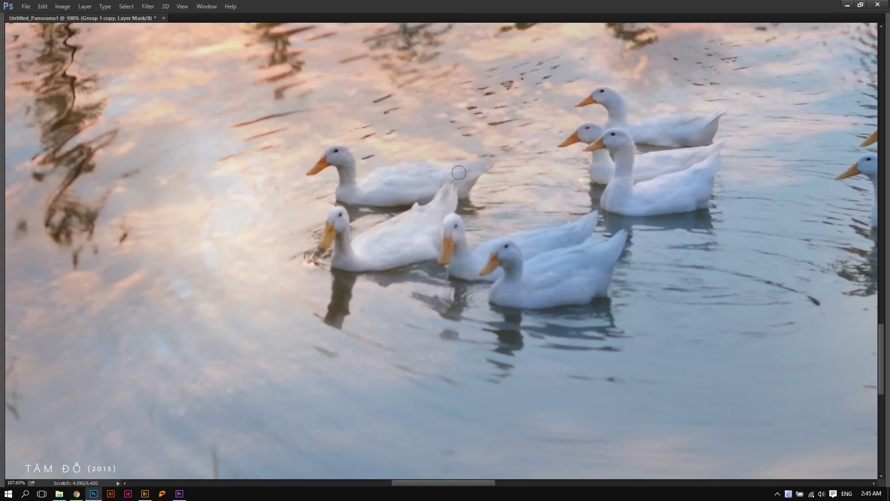
pyautogui.moveTo(469, 169); pyautogui.dragTo(351, 155)
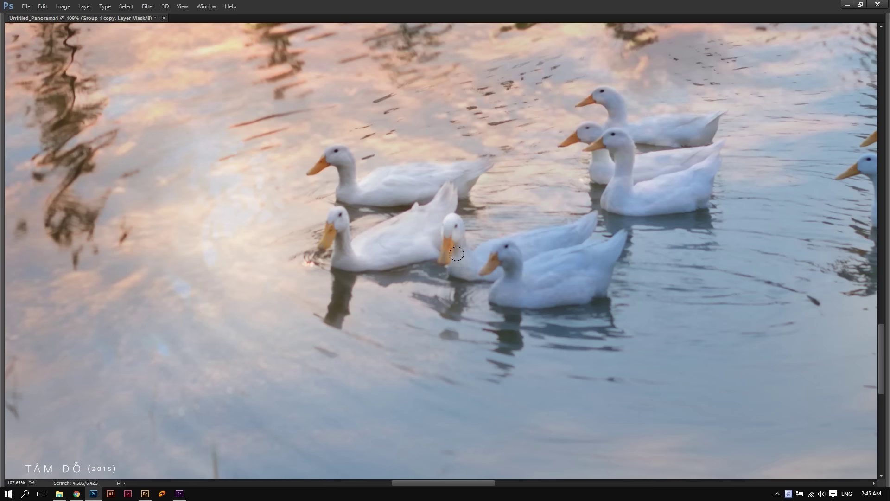
pyautogui.moveTo(475, 254); pyautogui.dragTo(589, 225)
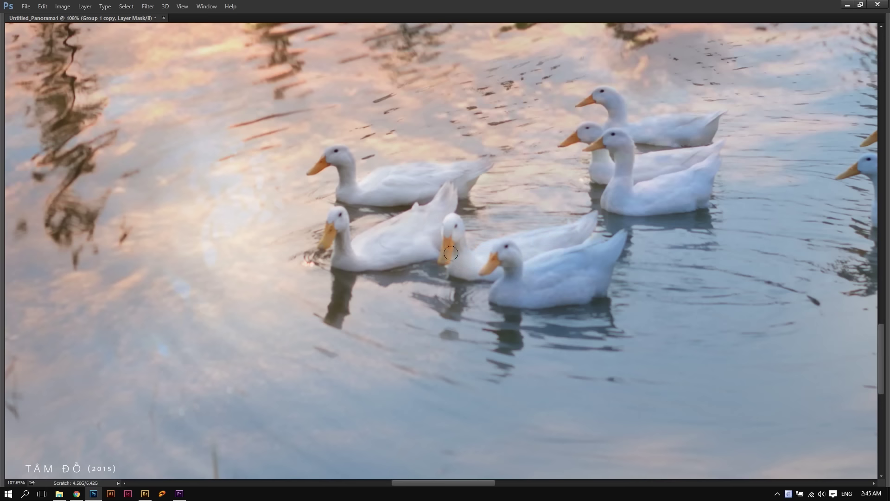
# Make the front, middle and back ducks solid at 100% opacity with a larger brush.
pyautogui.press('Tab')
pyautogui.press('0')
pyautogui.hotkey('shift', '2')
pyautogui.moveTo(460, 286)
pyautogui.mouseDown()
pyautogui.moveTo(478, 236)
pyautogui.moveTo(457, 251)
pyautogui.mouseUp()
pyautogui.moveTo(524, 92)
pyautogui.mouseDown()
pyautogui.moveTo(527, 144)
pyautogui.moveTo(574, 197)
pyautogui.mouseUp()
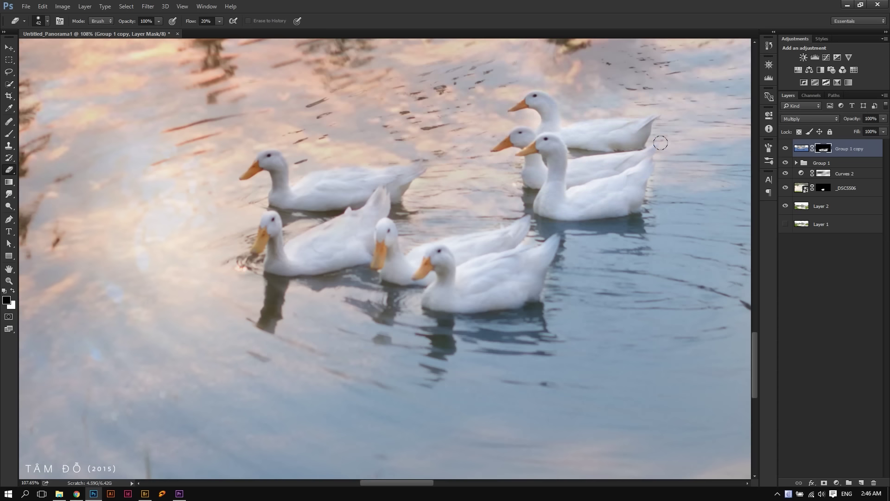
# Paint the rear right-hand duck's head back in white with a small brush.
pyautogui.scroll(-5, 609, 189)
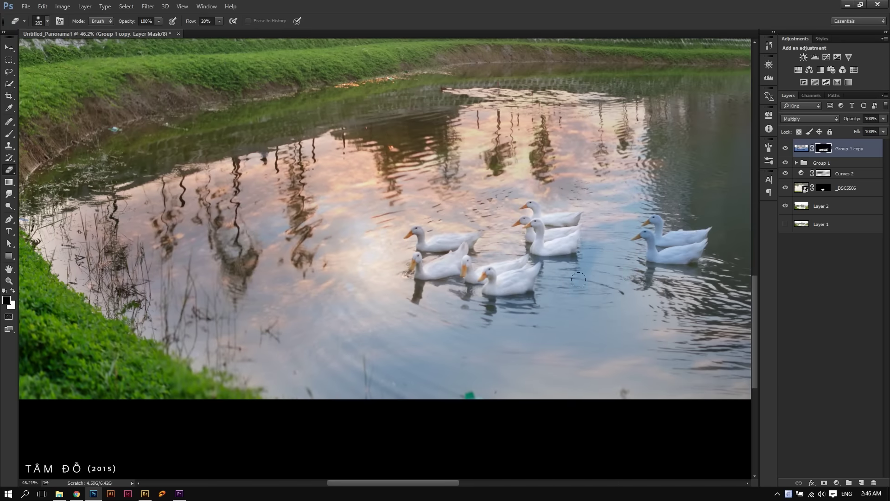
pyautogui.moveTo(610, 189); pyautogui.dragTo(331, 179)
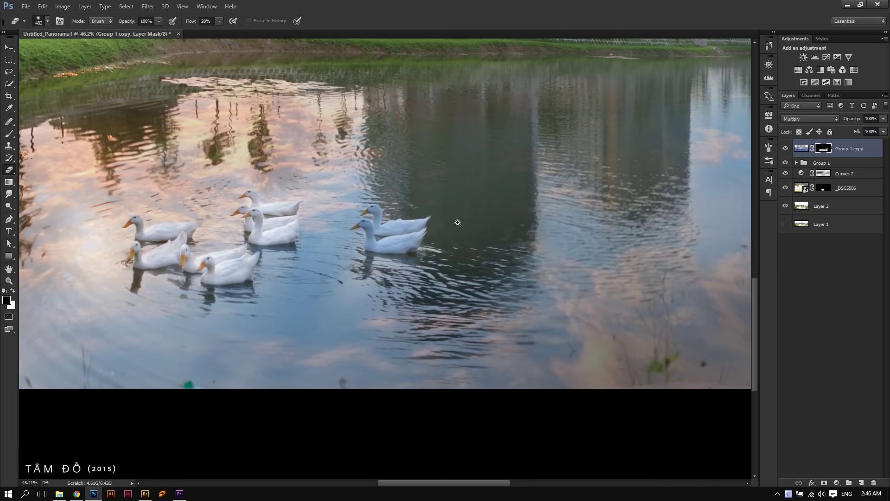
pyautogui.scroll(8, 410, 184)
pyautogui.moveTo(260, 199); pyautogui.dragTo(156, 177)
pyautogui.press(']')
pyautogui.press('x')
pyautogui.moveTo(156, 176)
pyautogui.mouseDown()
pyautogui.moveTo(154, 188)
pyautogui.moveTo(214, 241)
pyautogui.moveTo(241, 228)
pyautogui.moveTo(194, 274)
pyautogui.moveTo(160, 223)
pyautogui.mouseUp()
# Restore the front right-hand duck's head, neck, body and lower belly.
pyautogui.press(']')
pyautogui.moveTo(246, 221)
pyautogui.mouseDown()
pyautogui.moveTo(120, 227)
pyautogui.moveTo(107, 241)
pyautogui.moveTo(139, 278)
pyautogui.moveTo(112, 269)
pyautogui.moveTo(228, 306)
pyautogui.mouseUp()
pyautogui.press(']')
pyautogui.moveTo(306, 319); pyautogui.dragTo(234, 328)
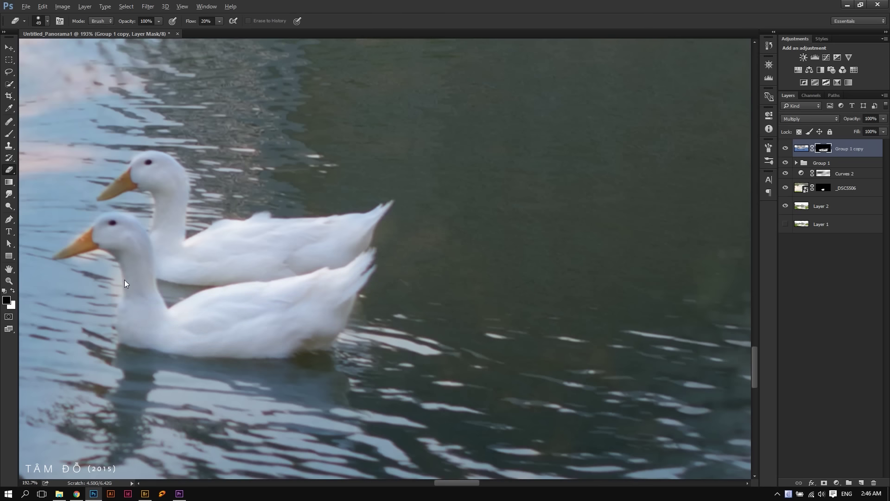
# Mask the water to the right of the duck tails with a larger brush.
pyautogui.press(']')
pyautogui.press(']')
pyautogui.press(']')
pyautogui.moveTo(422, 222); pyautogui.dragTo(408, 343)
pyautogui.press('x')
# Zoom back out and return to the eraser with a much larger brush.
pyautogui.scroll(-5, 498, 298)
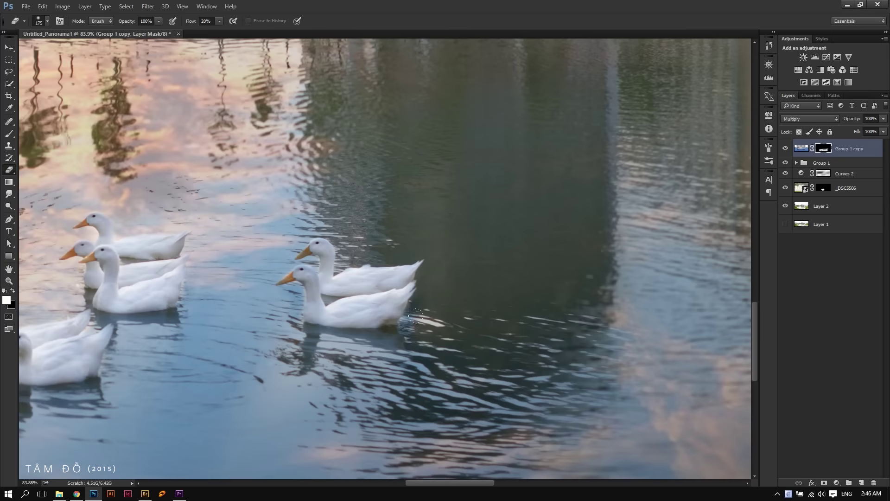
pyautogui.press('v')
pyautogui.scroll(-4, 452, 291)
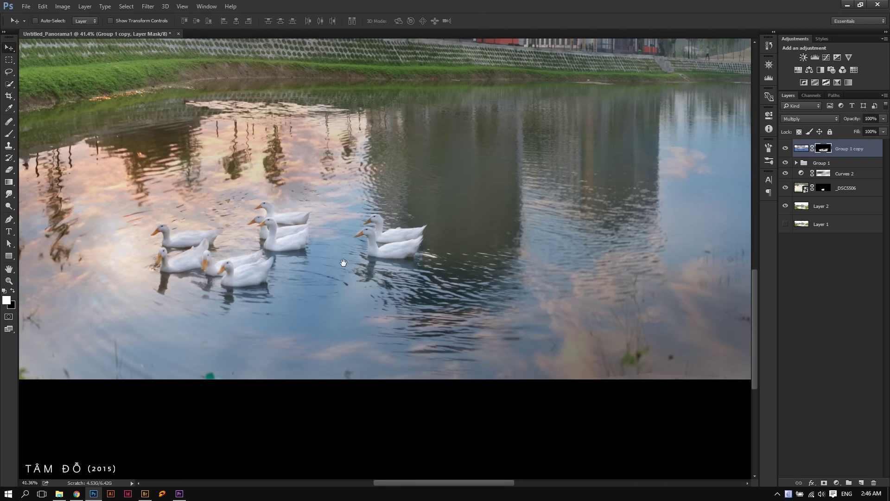
pyautogui.press('e')
pyautogui.press('x')
pyautogui.press('x')
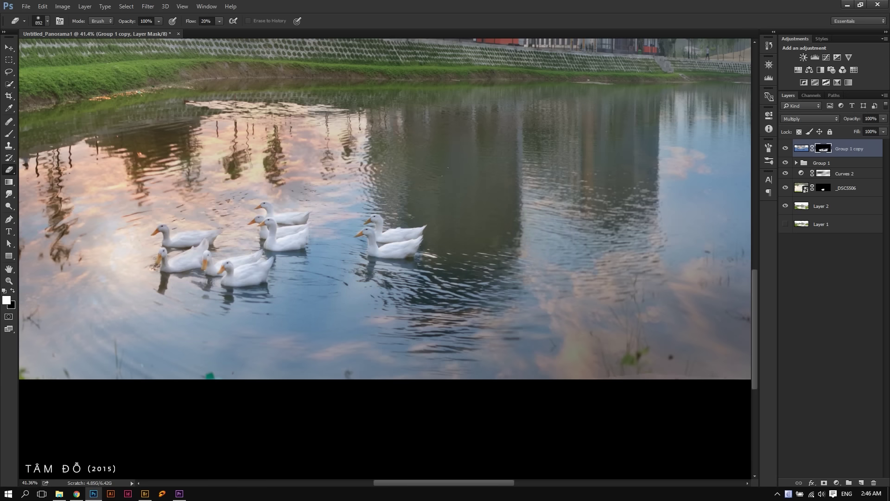
pyautogui.scroll(-3, 384, 208)
pyautogui.press(']')
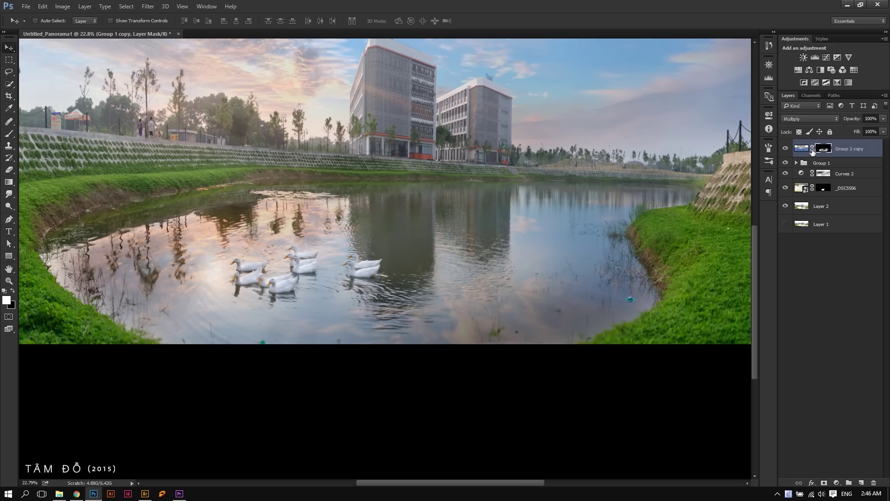
# Apply a 29.1-pixel Gaussian Blur to the Group 1 copy reflection layer.
pyautogui.click(811, 149)
pyautogui.click(148, 6)
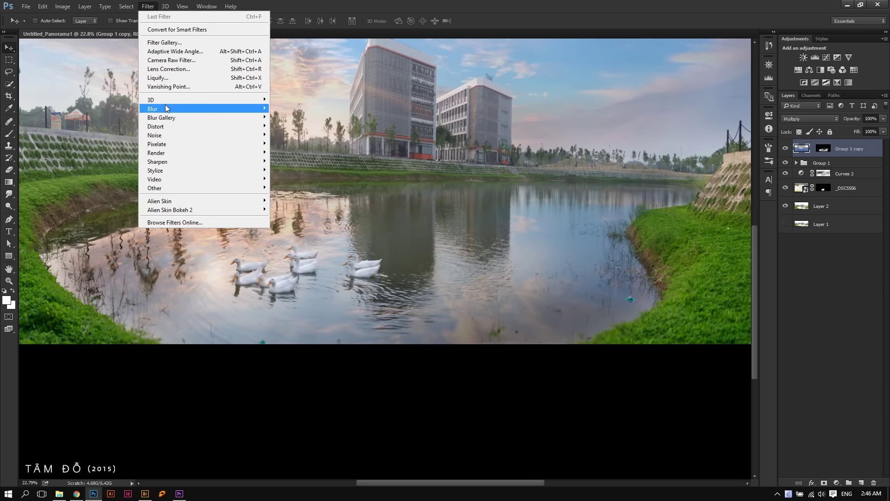
pyautogui.moveTo(167, 108)
pyautogui.click(293, 143)
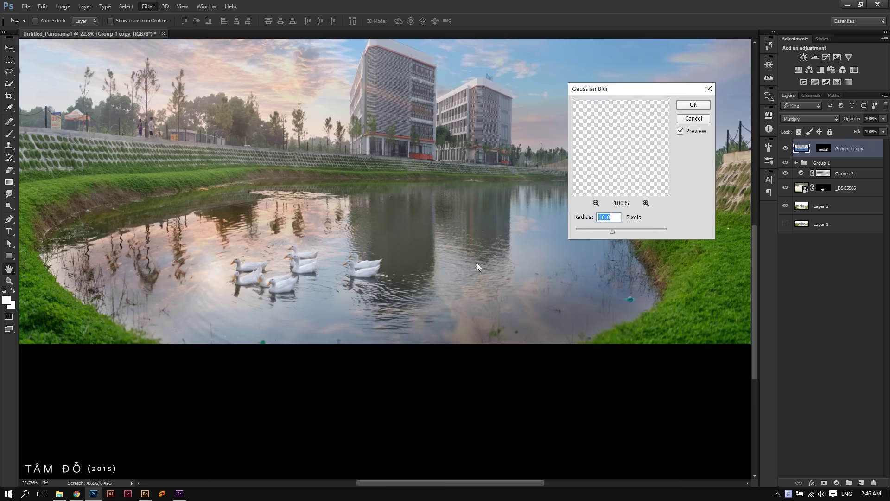
pyautogui.moveTo(621, 230); pyautogui.dragTo(625, 229)
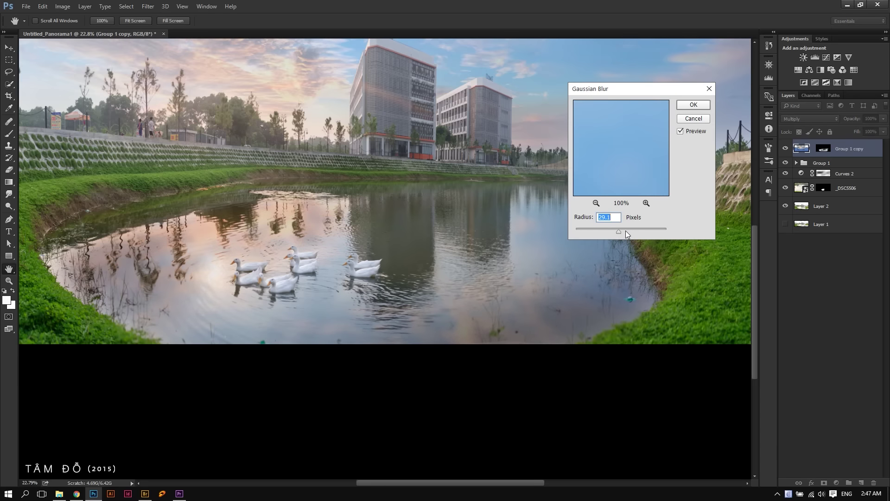
pyautogui.click(690, 106)
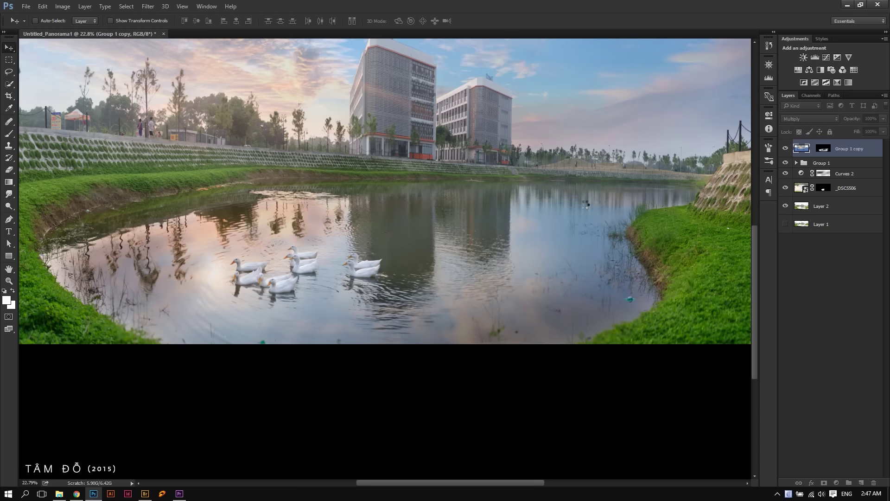
# Sample a light sky blue with the Eyedropper set to Current Layer.
pyautogui.press('b')
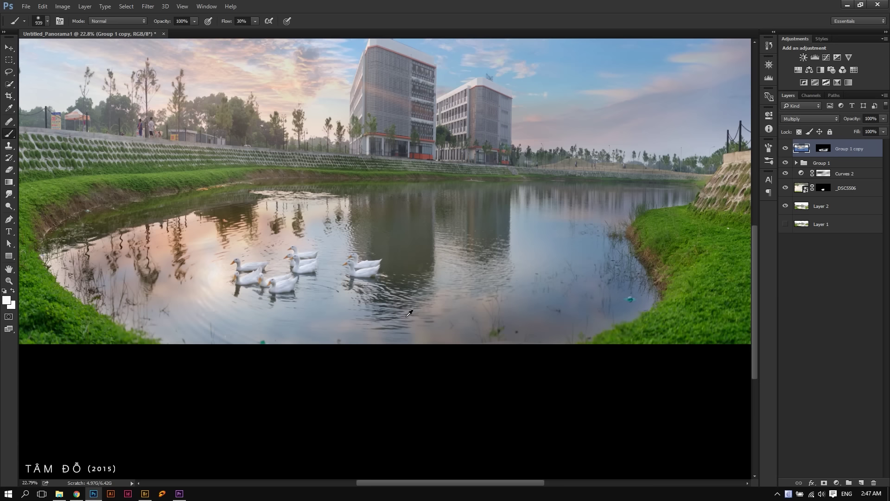
pyautogui.click(9, 108)
pyautogui.click(200, 21)
pyautogui.click(176, 29)
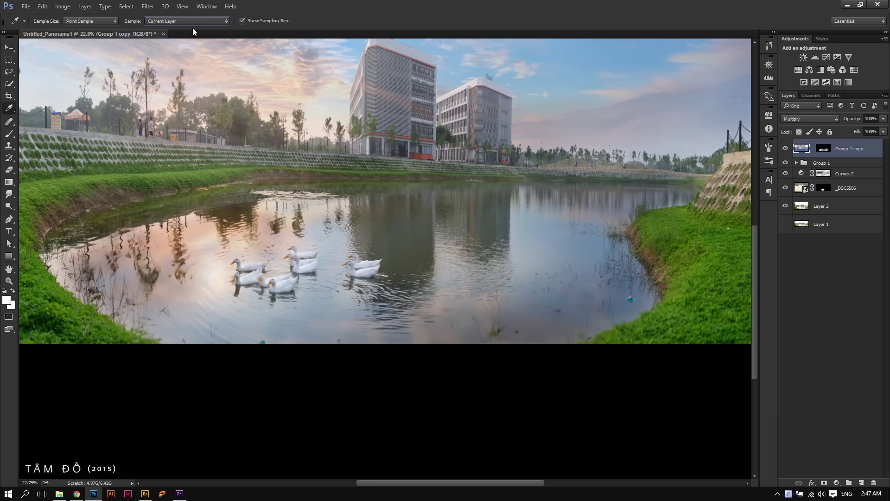
pyautogui.click(388, 335)
pyautogui.press('b')
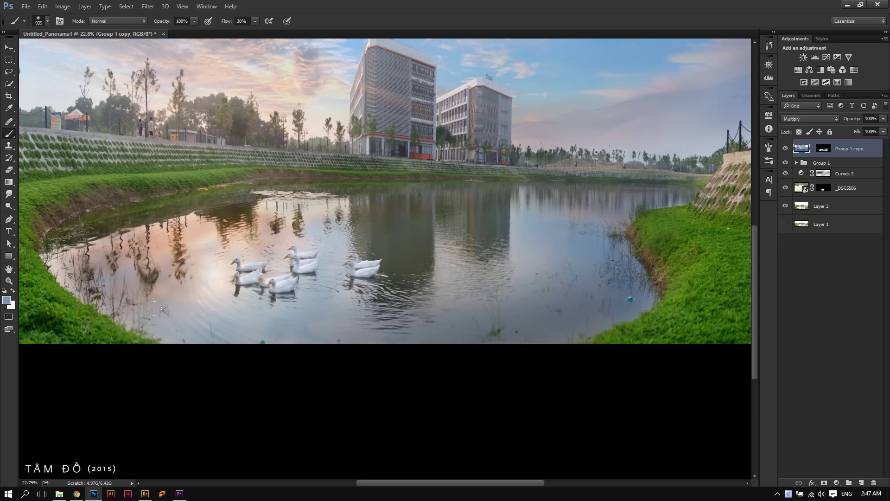
# Enlarge the brush to about 1123 px and zoom in on the taller building.
pyautogui.moveTo(280, 328); pyautogui.dragTo(301, 328)
pyautogui.press('v')
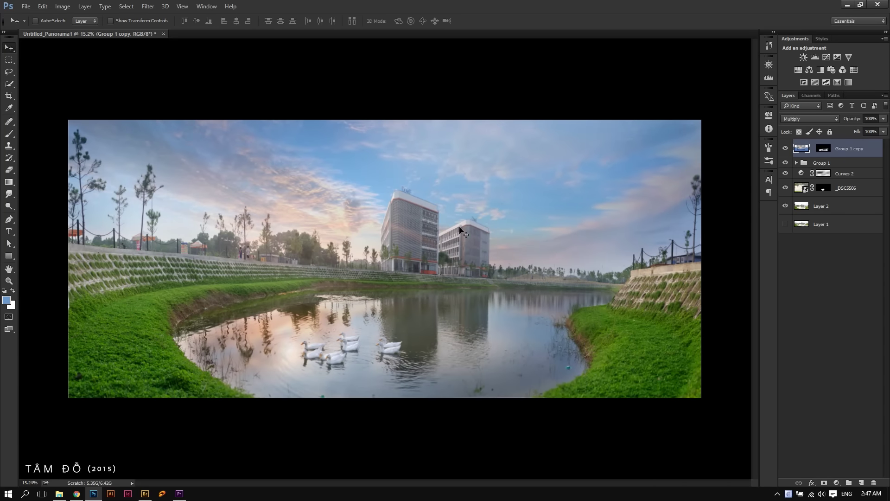
pyautogui.moveTo(415, 199)
pyautogui.mouseDown()
pyautogui.moveTo(490, 216)
pyautogui.moveTo(532, 198)
pyautogui.mouseUp()
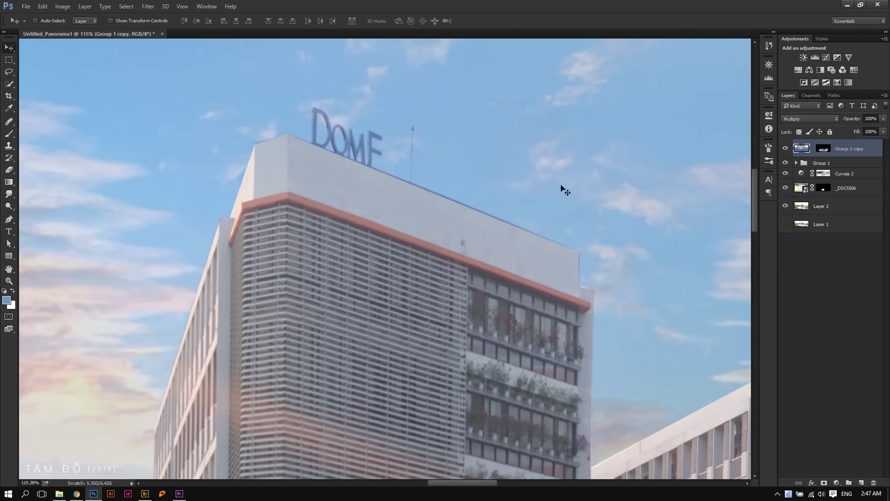
# Compare the sky layers on and off, then add a layer mask to Group 1.
pyautogui.click(795, 163)
pyautogui.click(785, 191)
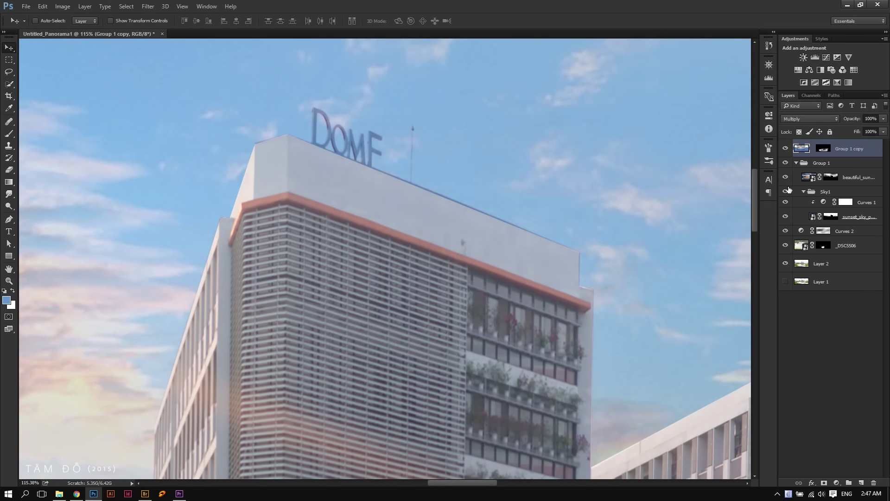
pyautogui.click(785, 216)
pyautogui.click(811, 163)
pyautogui.click(796, 162)
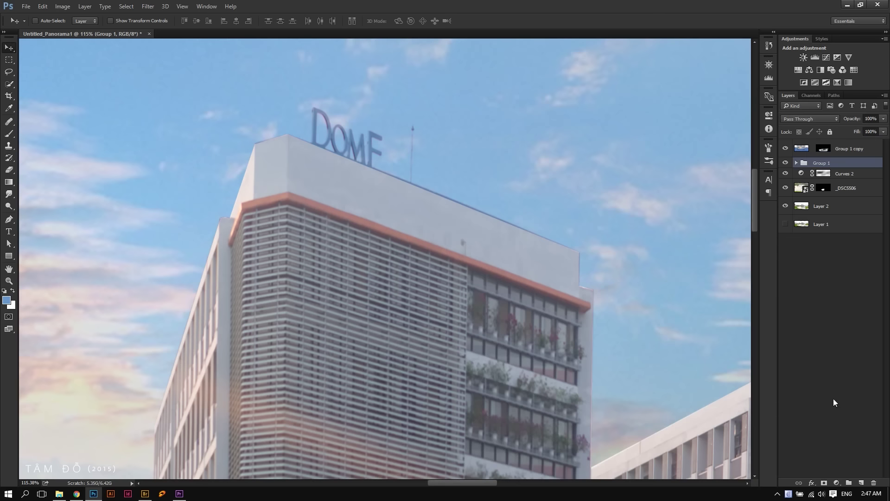
pyautogui.click(824, 482)
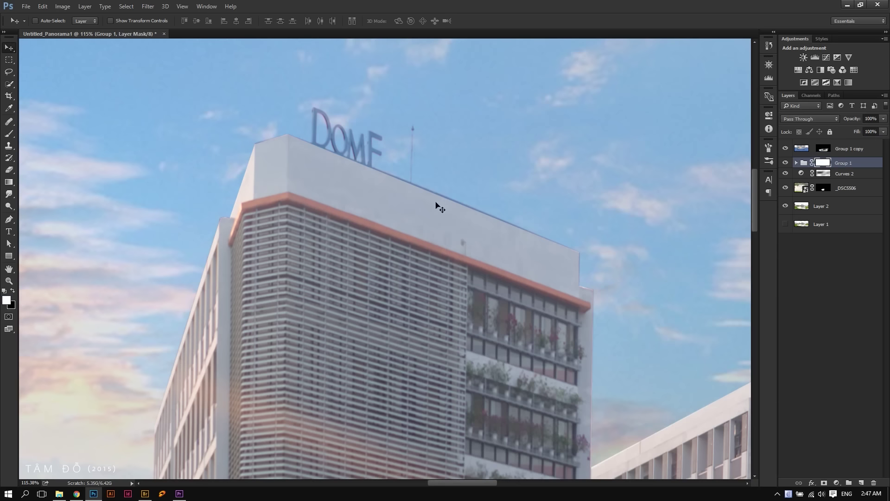
# Trace a Pen path around the DOME building's roof and convert it to a selection.
pyautogui.click(9, 219)
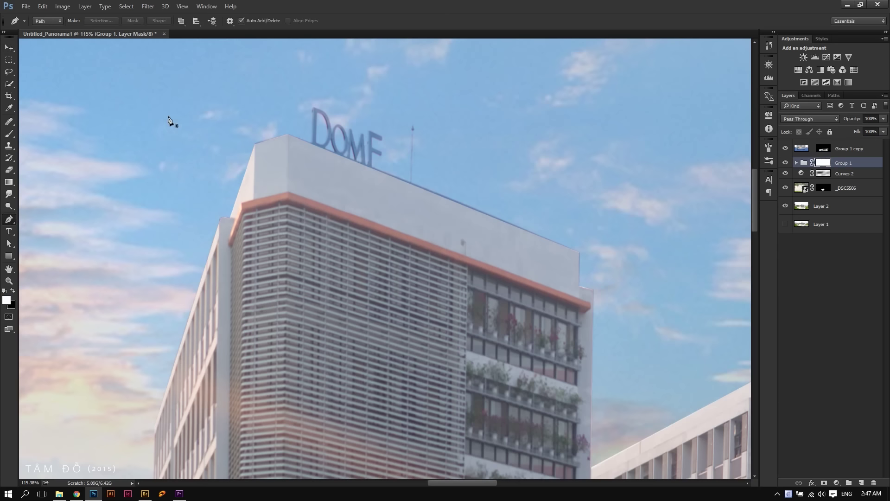
pyautogui.scroll(2, 259, 148)
pyautogui.scroll(2, 253, 141)
pyautogui.click(256, 134)
pyautogui.click(312, 118)
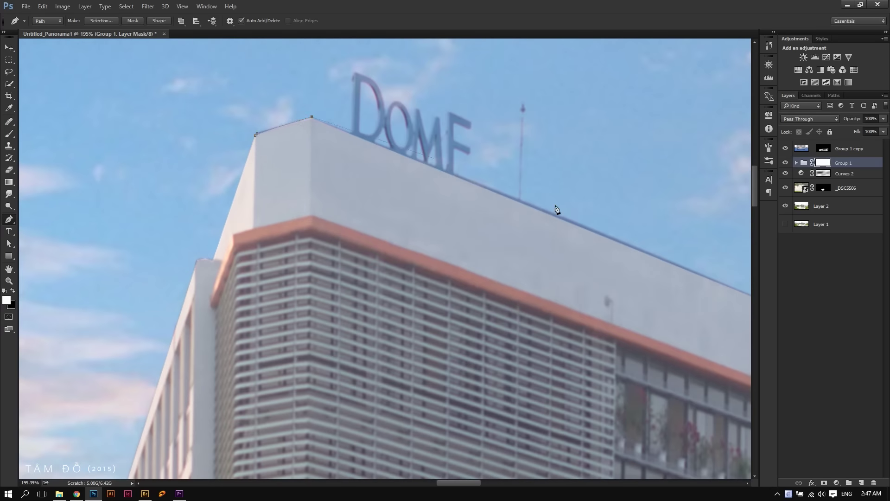
pyautogui.press('Tab')
pyautogui.click(606, 225)
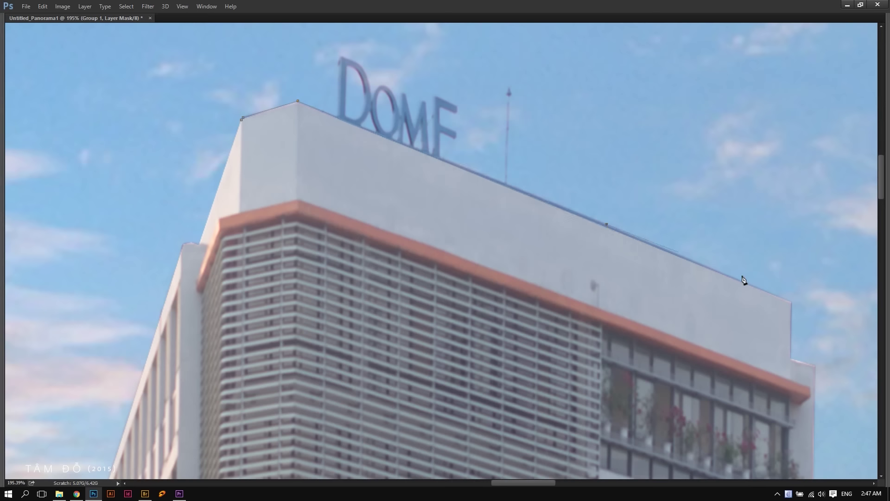
pyautogui.click(792, 302)
pyautogui.click(791, 334)
pyautogui.click(637, 354)
pyautogui.click(298, 200)
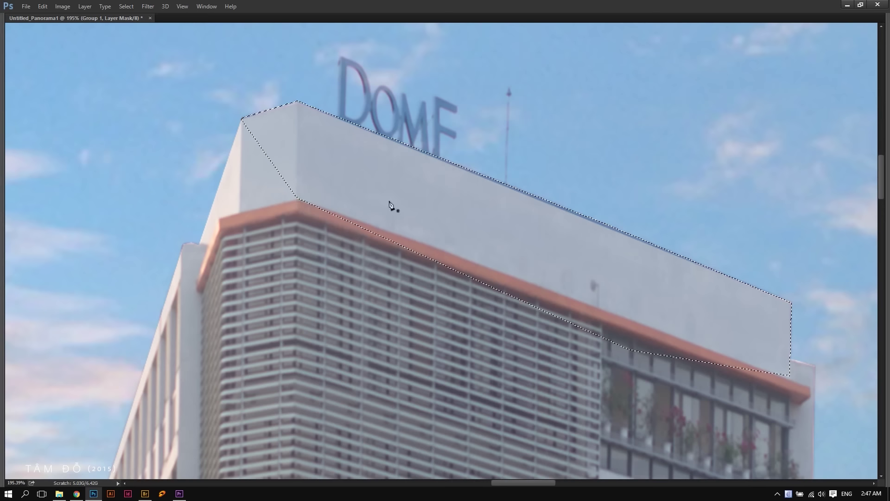
pyautogui.press('Tab')
pyautogui.hotkey('ctrl', 'Return')
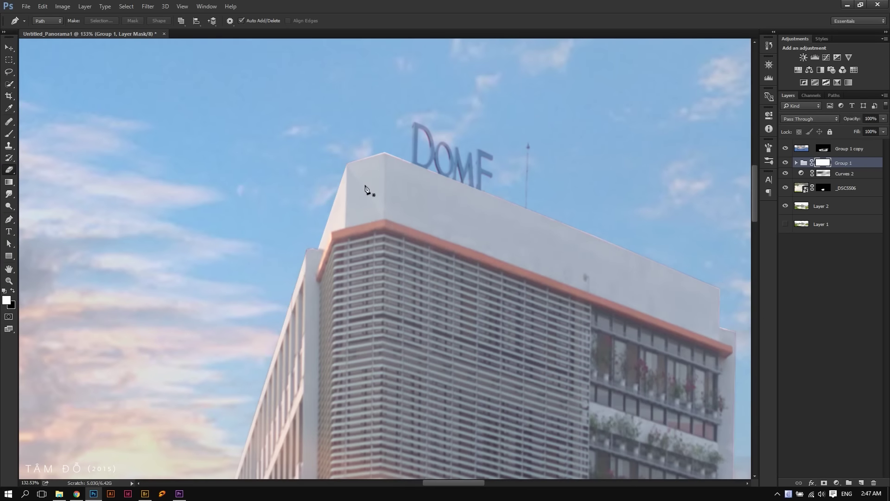
# Set the eraser to about 414 px and zoom out to the whole panorama.
pyautogui.press('e')
pyautogui.moveTo(337, 180)
pyautogui.mouseDown()
pyautogui.moveTo(74, 221)
pyautogui.moveTo(364, 181)
pyautogui.moveTo(332, 176)
pyautogui.mouseUp()
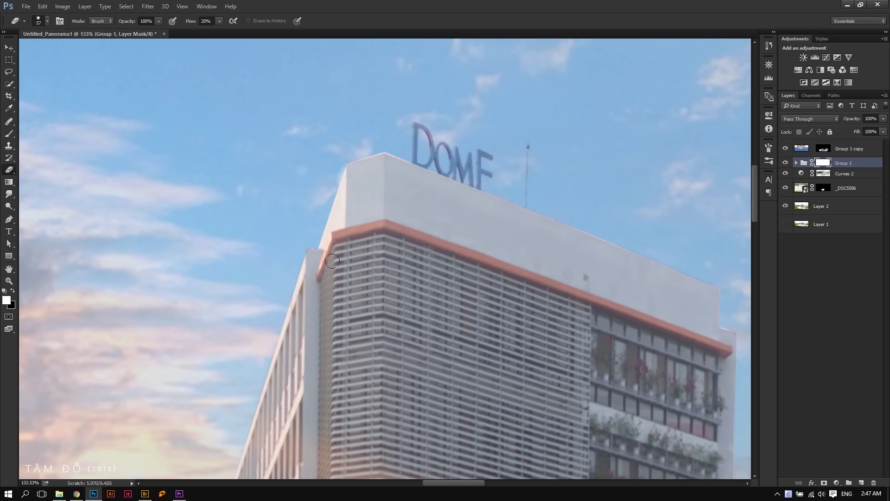
pyautogui.scroll(-5, 349, 285)
pyautogui.scroll(1, 384, 177)
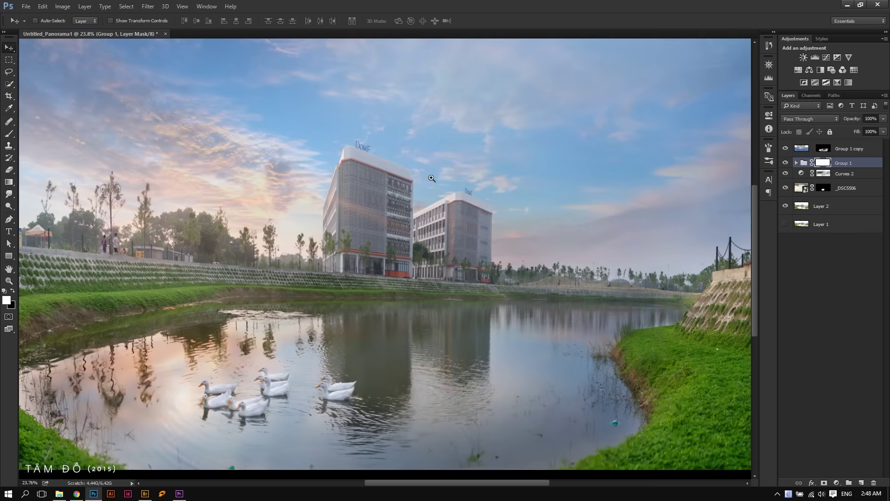
pyautogui.scroll(-1, 394, 185)
pyautogui.scroll(1, 473, 184)
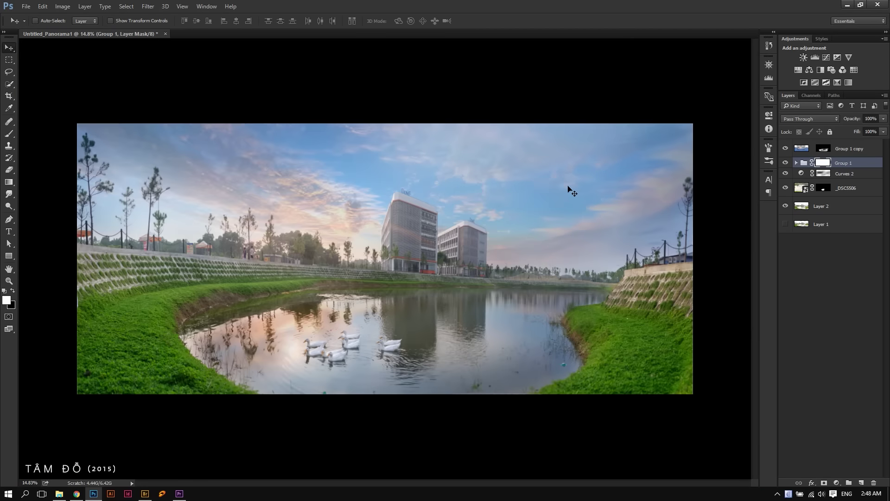
# Expand Group 1 and toggle the beautiful_sunset mask off and on to compare.
pyautogui.click(796, 163)
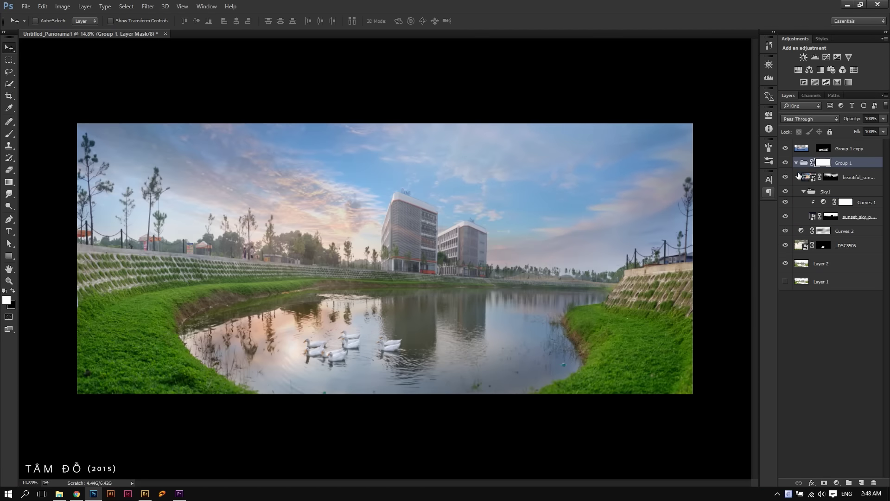
pyautogui.keyDown('shift'); pyautogui.click(825, 180); pyautogui.keyUp('shift')
pyautogui.keyDown('shift'); pyautogui.click(832, 180); pyautogui.keyUp('shift')
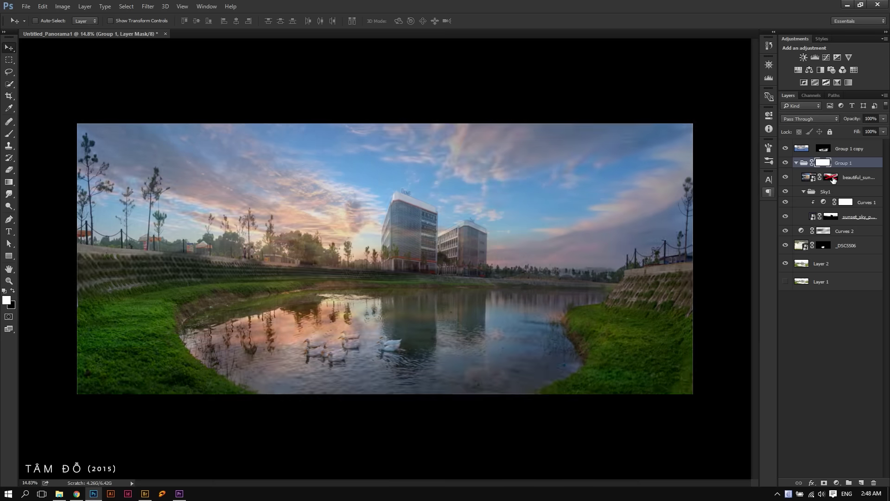
# Repaint the sunset mask across the upper-right and upper-left sky with a soft brush.
pyautogui.press('b')
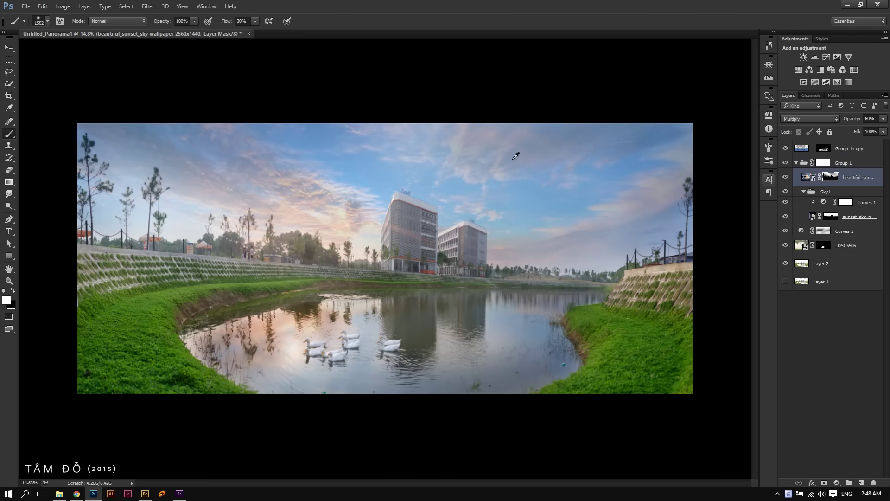
pyautogui.moveTo(543, 158); pyautogui.dragTo(389, 163)
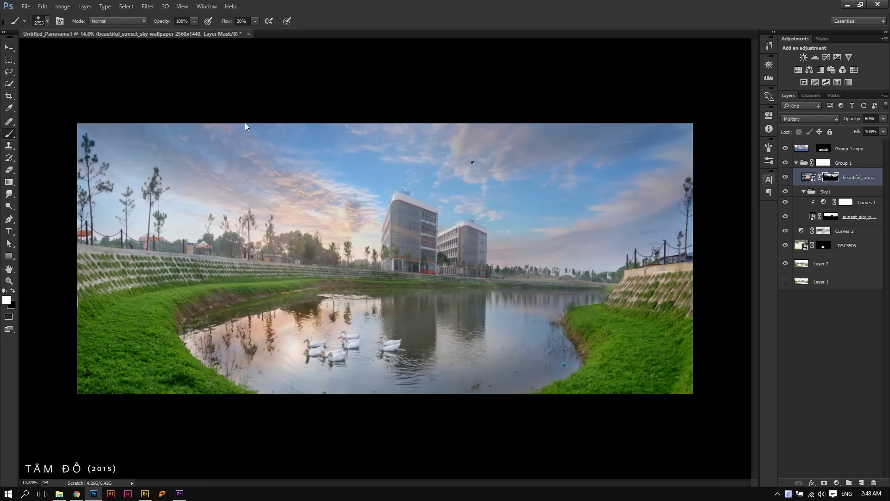
pyautogui.moveTo(232, 185); pyautogui.dragTo(98, 139)
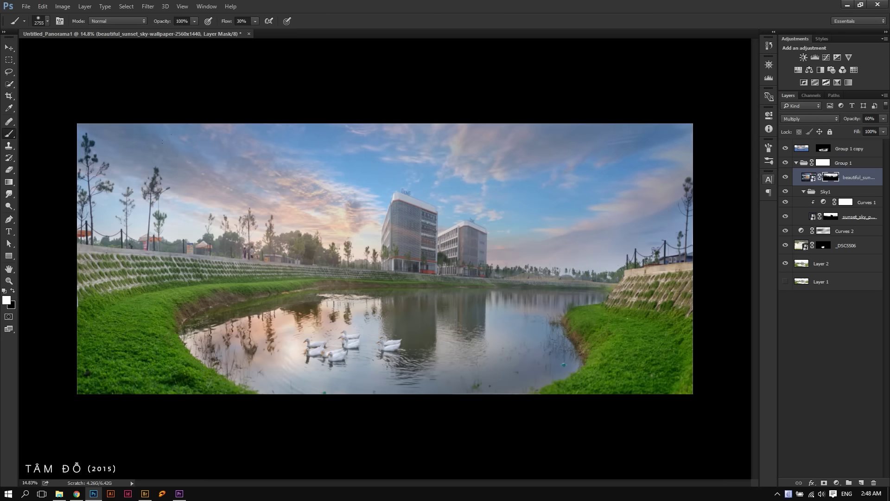
pyautogui.press('x')
pyautogui.moveTo(167, 180)
pyautogui.mouseDown()
pyautogui.moveTo(82, 157)
pyautogui.moveTo(158, 137)
pyautogui.moveTo(88, 153)
pyautogui.mouseUp()
pyautogui.press('x')
pyautogui.press('x')
# Collapse Group 1 to hide its layers.
pyautogui.press('v')
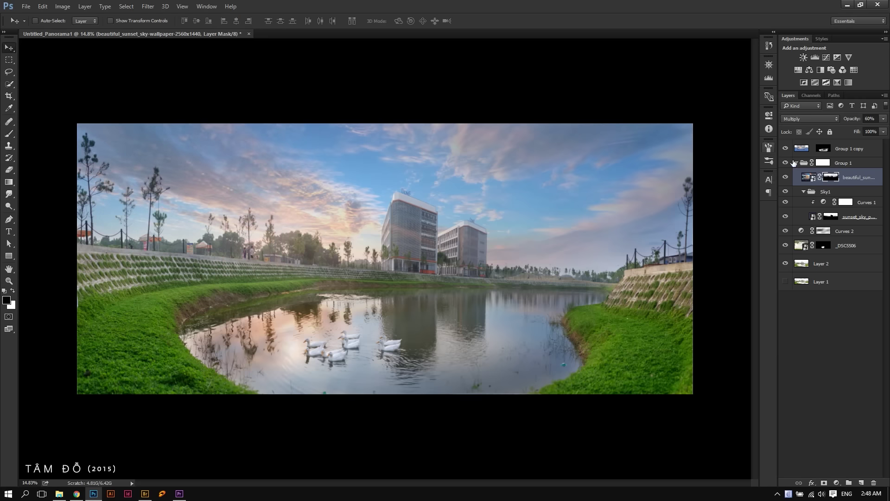
pyautogui.click(796, 163)
pyautogui.click(795, 163)
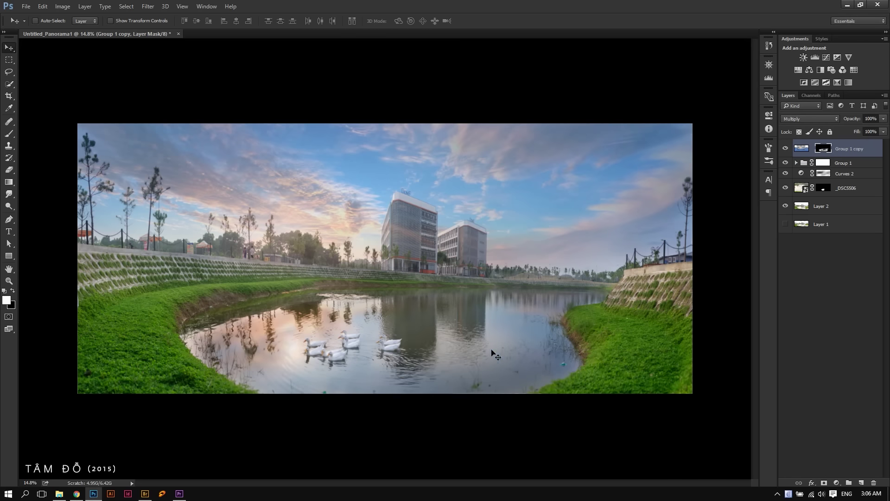
pyautogui.click(9, 133)
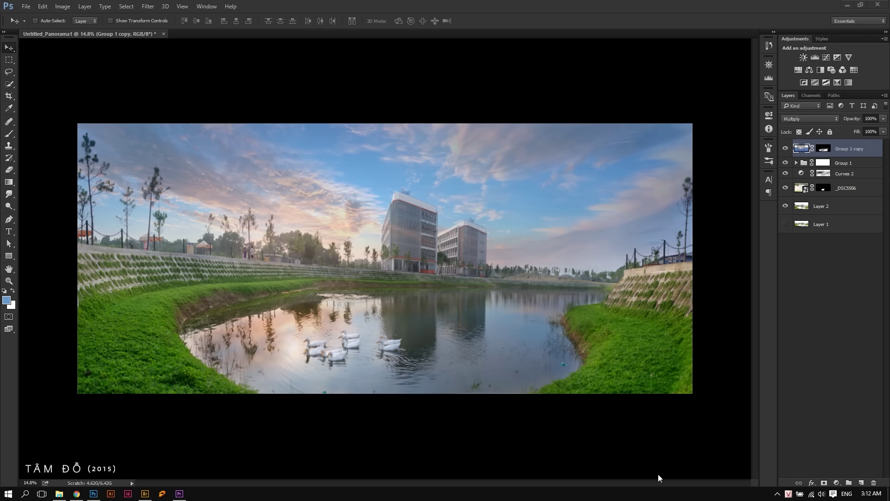
# Add a Vibrance 1 adjustment layer at Vibrance +81 and target its mask.
pyautogui.click(847, 57)
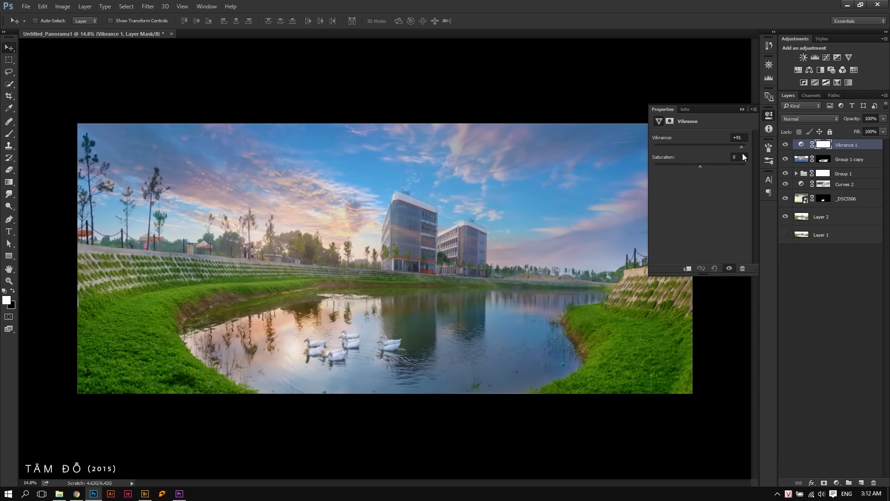
pyautogui.moveTo(744, 158); pyautogui.dragTo(722, 159)
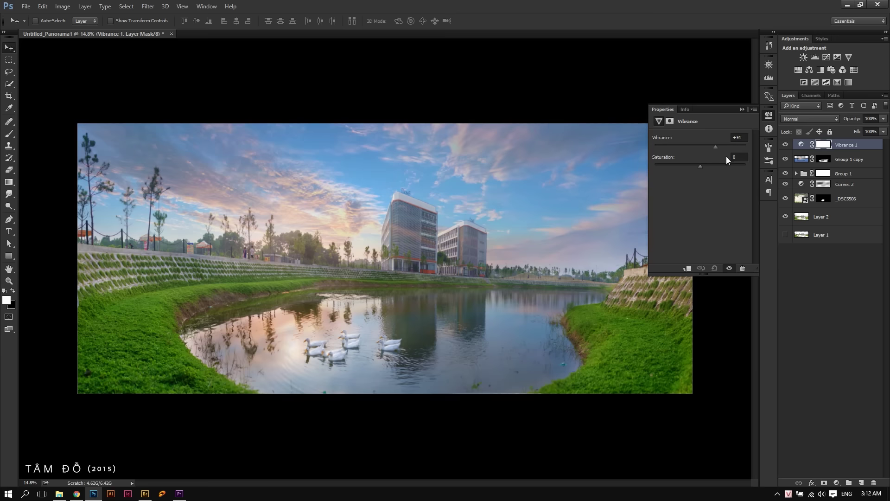
pyautogui.click(841, 147)
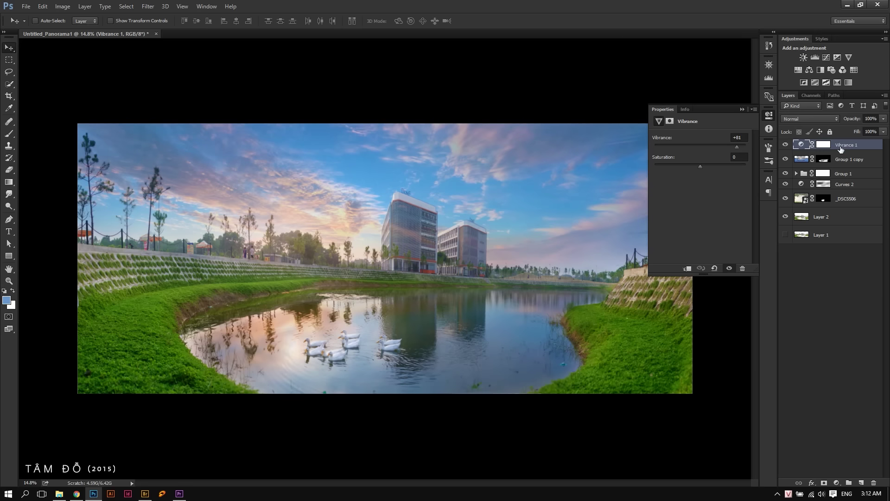
pyautogui.click(824, 146)
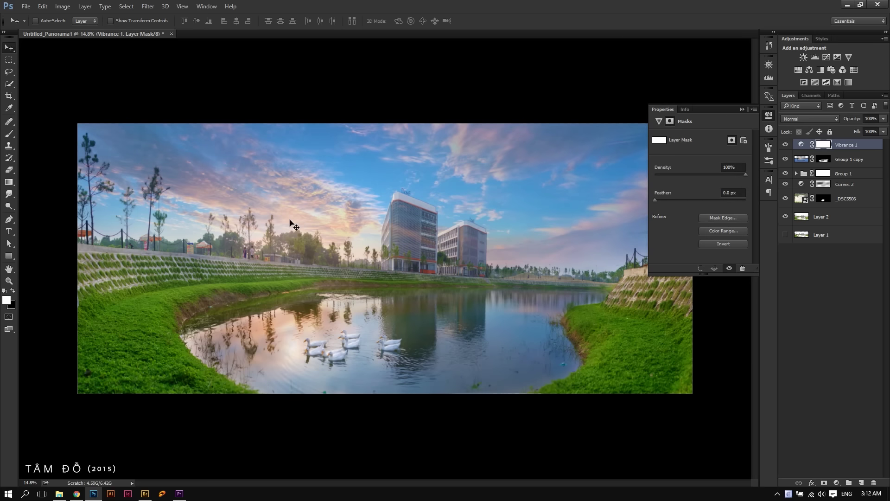
# Size the Eraser for the Vibrance mask, zoom in on the tall building, and hide panels.
pyautogui.press('e')
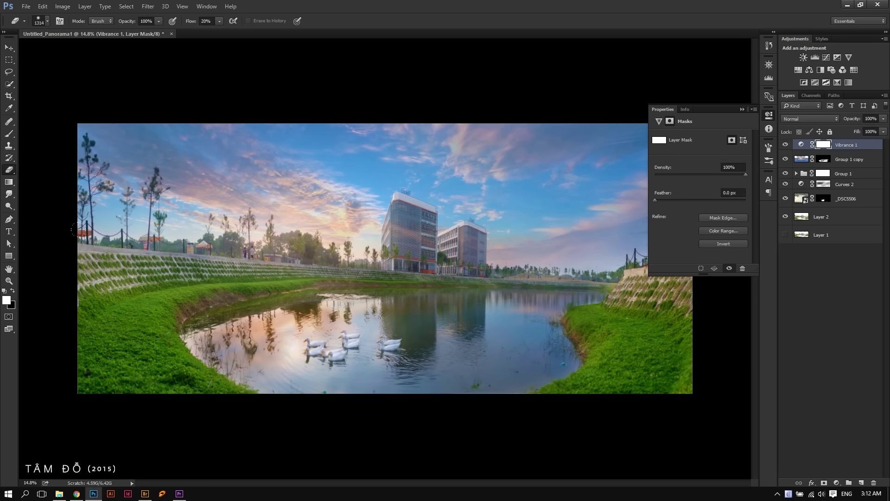
pyautogui.moveTo(129, 314); pyautogui.dragTo(139, 314)
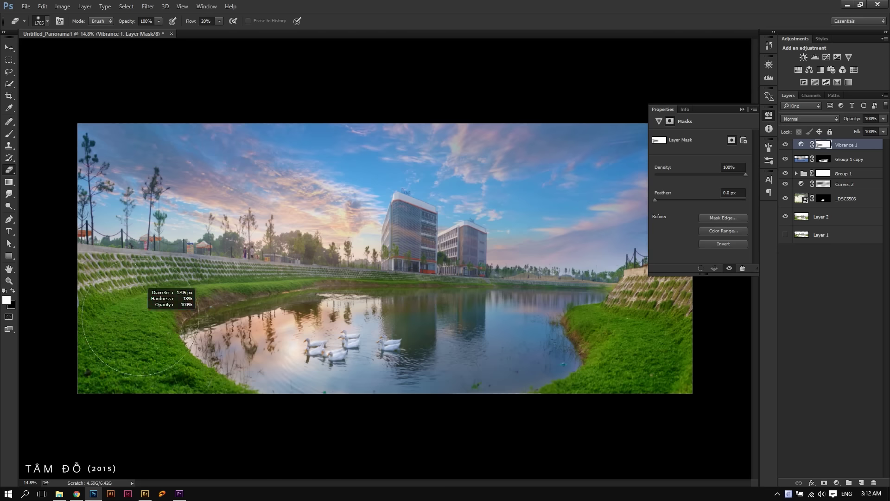
pyautogui.moveTo(155, 364); pyautogui.dragTo(176, 364)
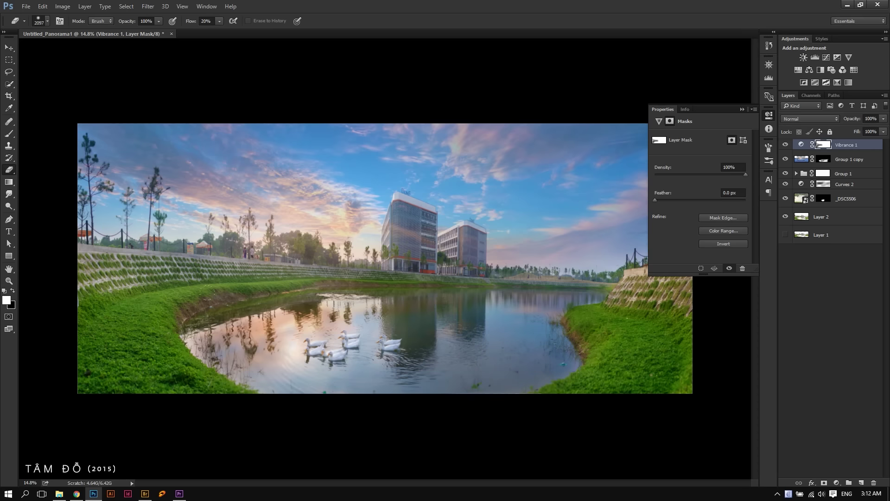
pyautogui.moveTo(474, 258); pyautogui.dragTo(397, 220)
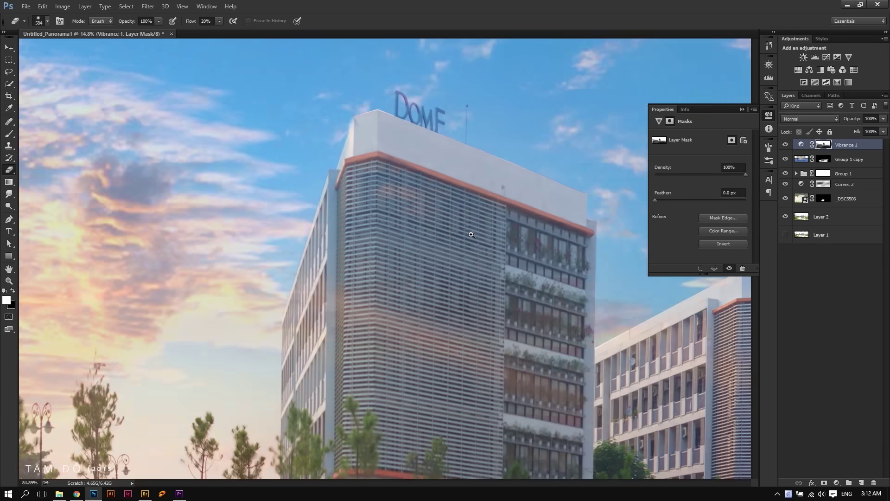
pyautogui.moveTo(421, 216); pyautogui.dragTo(468, 217)
pyautogui.press('Tab')
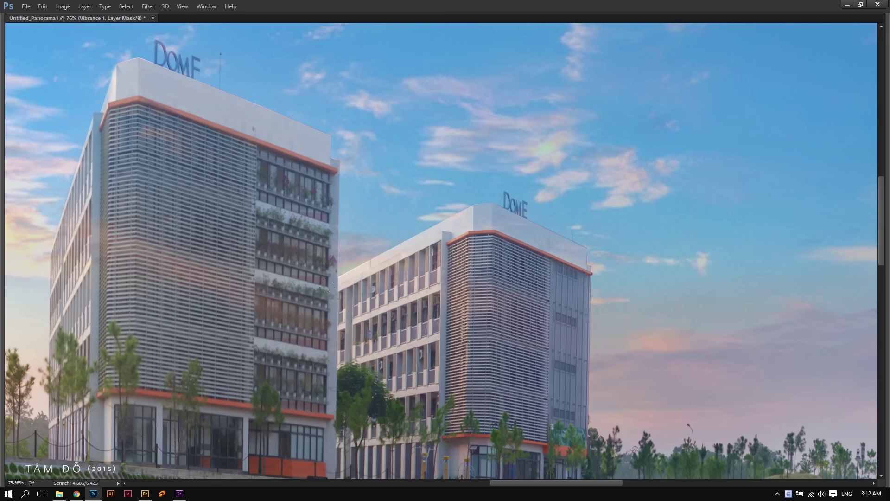
pyautogui.moveTo(427, 327); pyautogui.dragTo(403, 328)
# Erase the Vibrance mask around the lake, ducks and buildings while panning the view.
pyautogui.moveTo(523, 295); pyautogui.dragTo(482, 143)
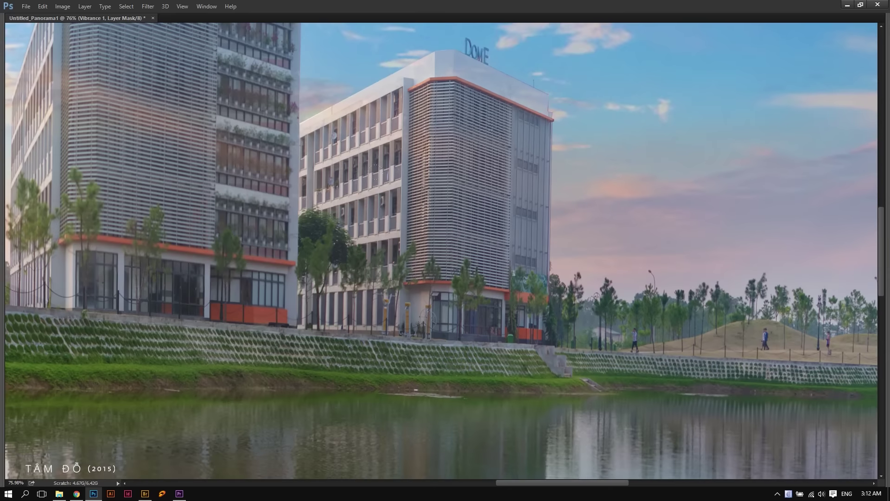
pyautogui.moveTo(345, 282); pyautogui.dragTo(6, 241)
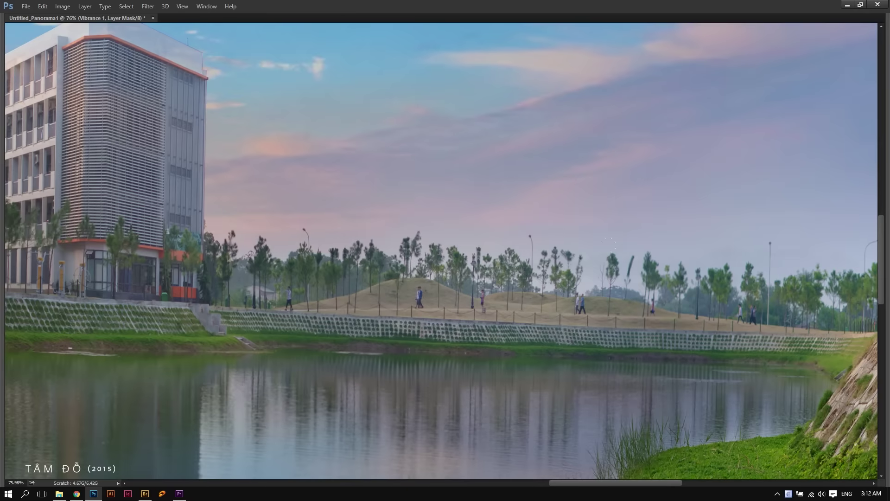
pyautogui.moveTo(604, 289); pyautogui.dragTo(269, 277)
pyautogui.hscroll(-5, 695, 148)
pyautogui.hscroll(-5, 649, 148)
pyautogui.hscroll(-3, 602, 149)
pyautogui.hscroll(-5, 564, 150)
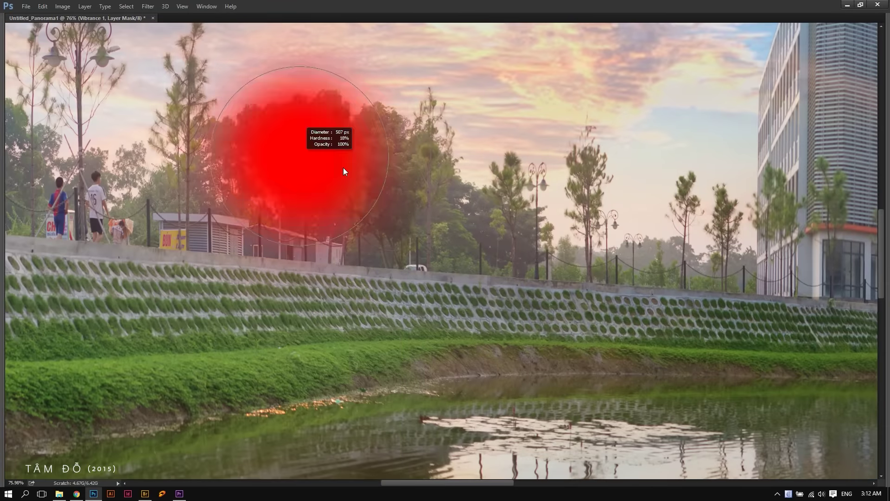
pyautogui.scroll(-3, 606, 362)
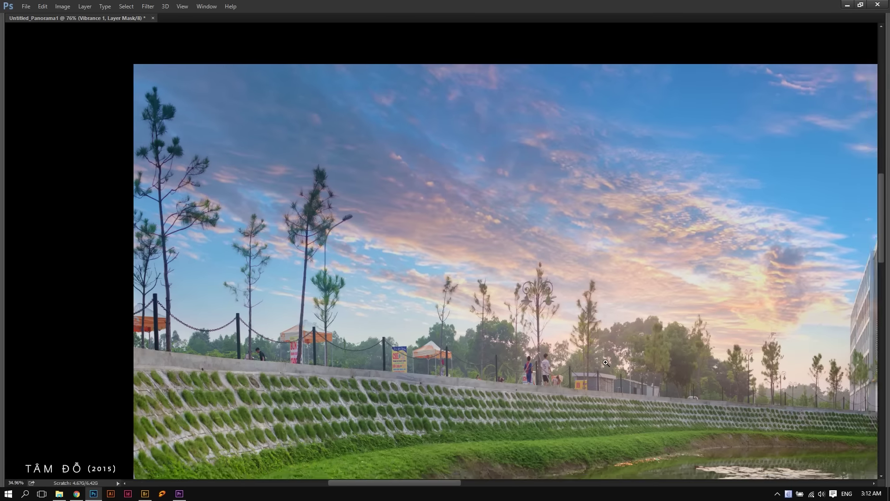
pyautogui.scroll(1, 606, 363)
pyautogui.moveTo(361, 376)
pyautogui.mouseDown()
pyautogui.moveTo(236, 38)
pyautogui.moveTo(225, 31)
pyautogui.mouseUp()
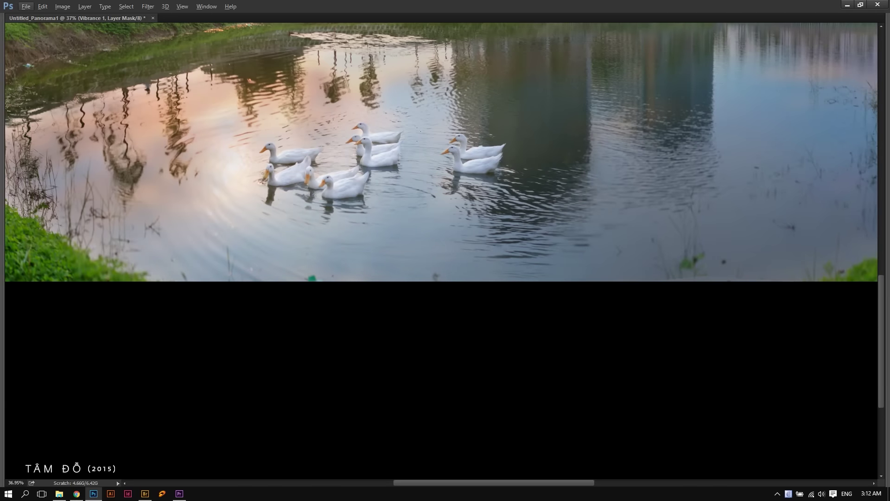
pyautogui.moveTo(402, 196); pyautogui.dragTo(156, 312)
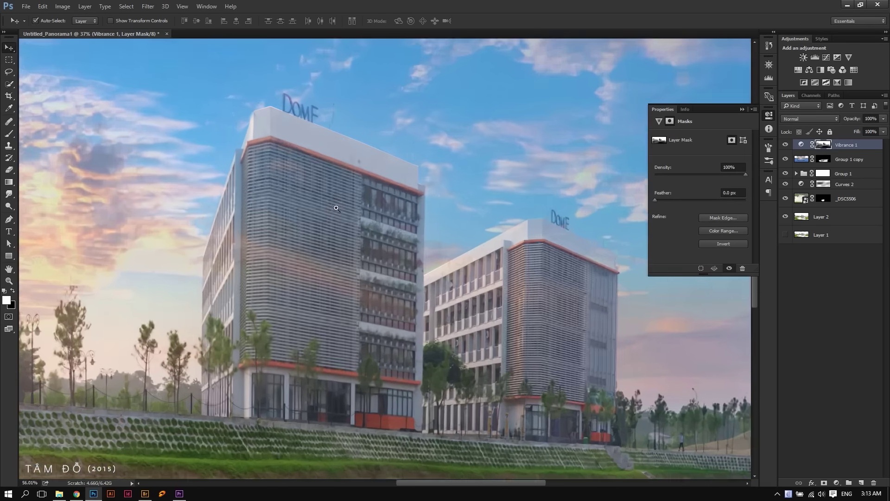
pyautogui.scroll(5, 493, 220)
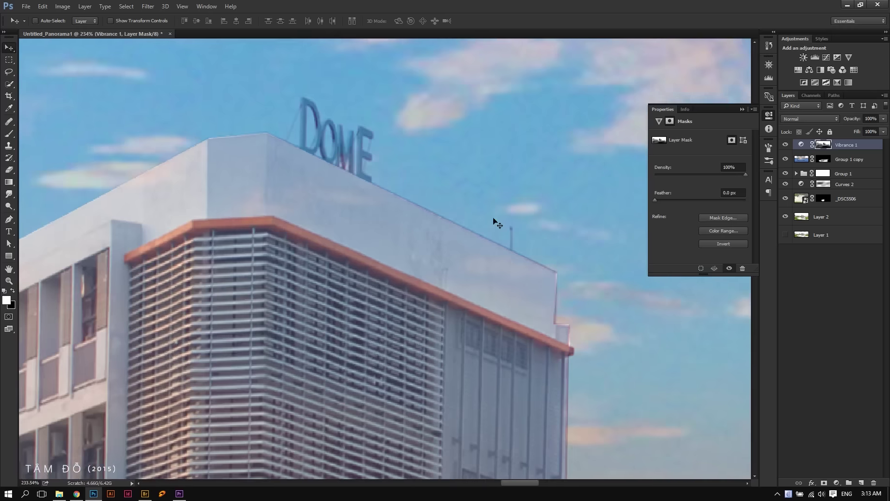
pyautogui.click(786, 173)
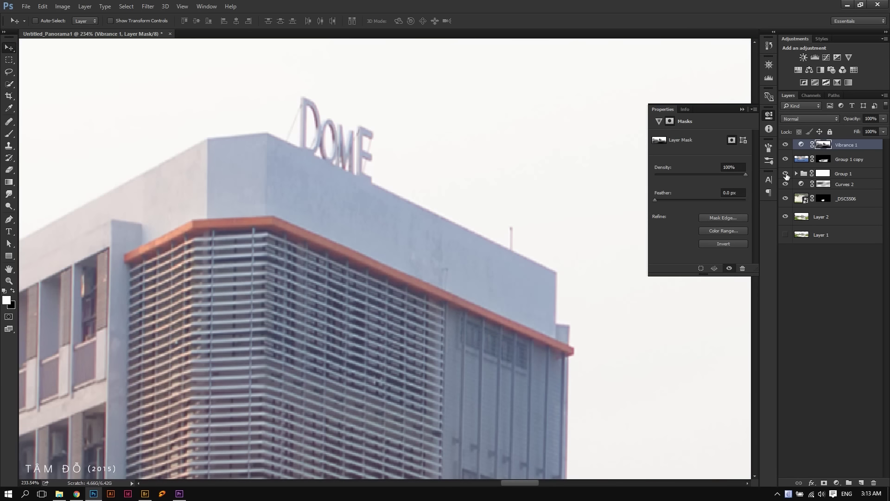
pyautogui.click(785, 174)
pyautogui.click(823, 173)
pyautogui.moveTo(304, 220)
pyautogui.mouseDown()
pyautogui.moveTo(423, 258)
pyautogui.moveTo(360, 245)
pyautogui.moveTo(488, 239)
pyautogui.moveTo(596, 219)
pyautogui.moveTo(380, 220)
pyautogui.mouseUp()
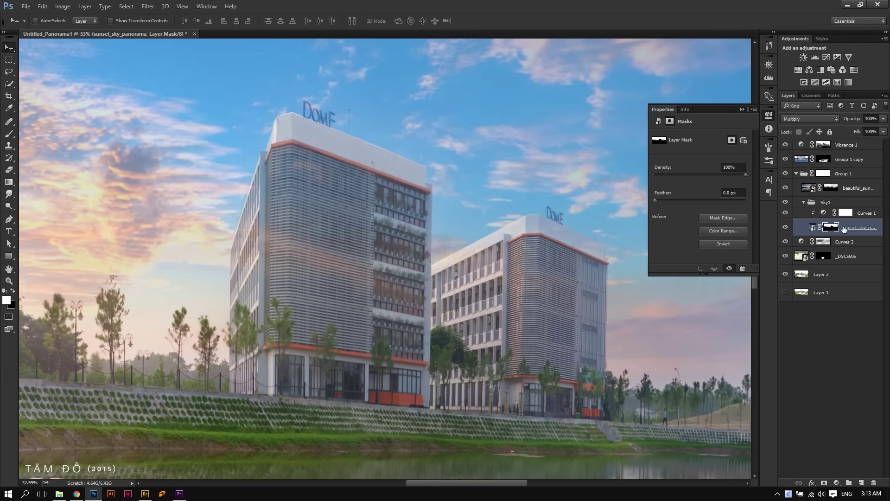
# View the sunset_sky_panorama mask alone and load it as a selection.
pyautogui.keyDown('alt'); pyautogui.click(831, 227); pyautogui.keyUp('alt')
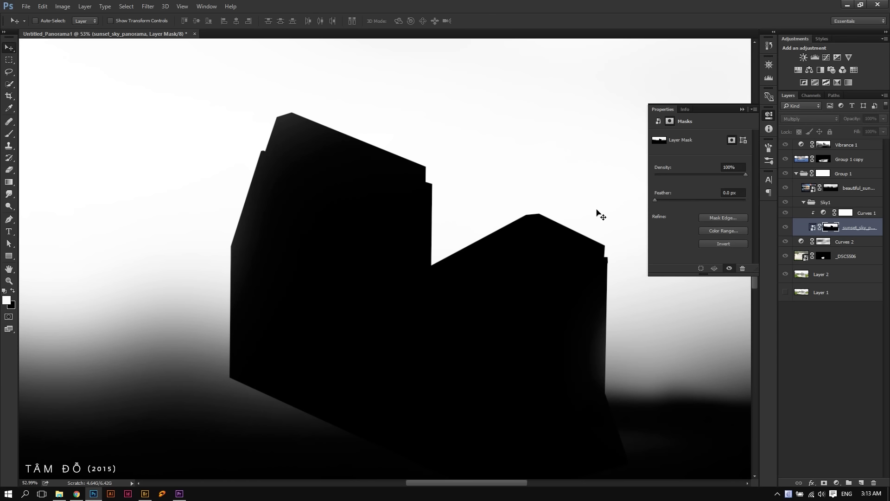
pyautogui.keyDown('ctrl'); pyautogui.click(828, 231); pyautogui.keyUp('ctrl')
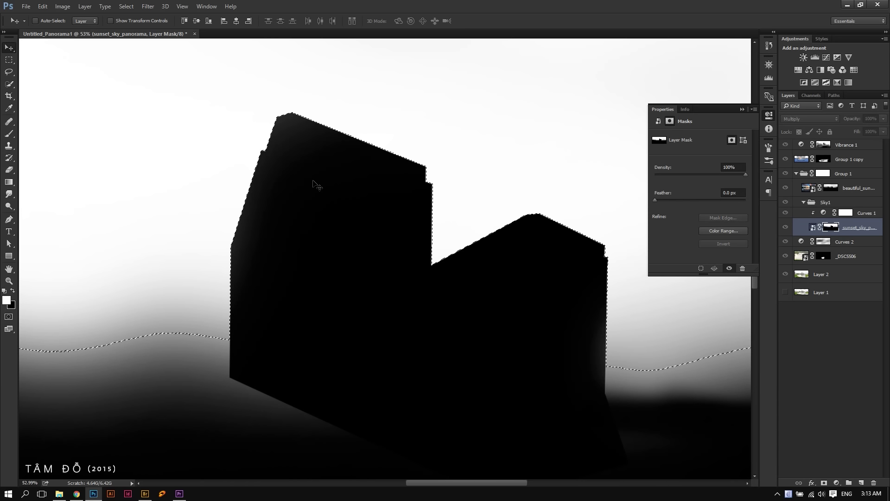
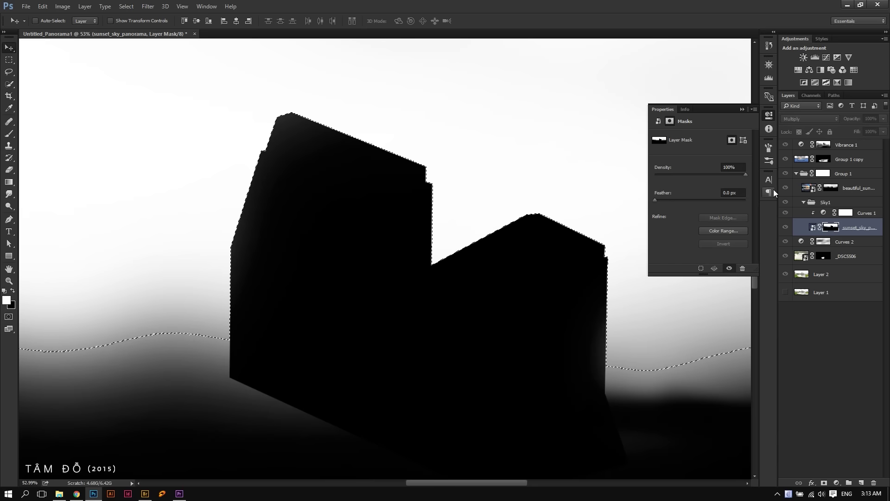
# Paint both DOME buildings solid black at 100% opacity in the beautiful_sun sky mask, then deselect.
pyautogui.press('ctrl')
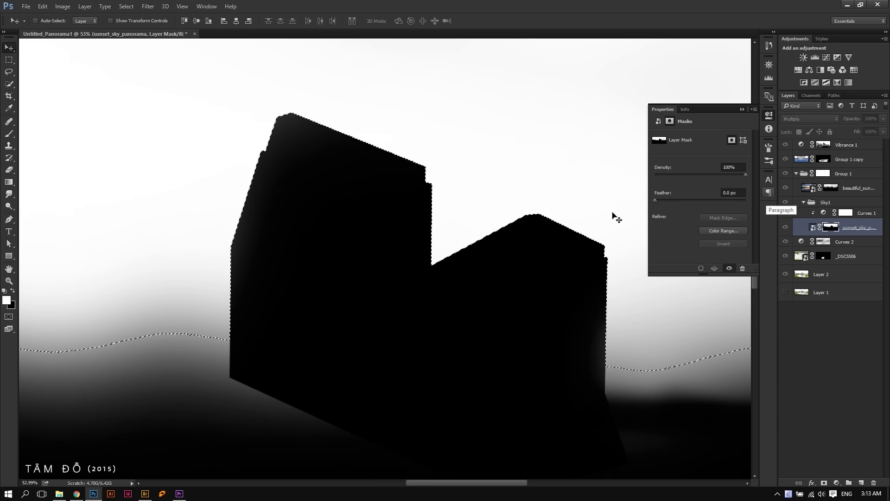
pyautogui.keyDown('alt'); pyautogui.click(830, 187); pyautogui.keyUp('alt')
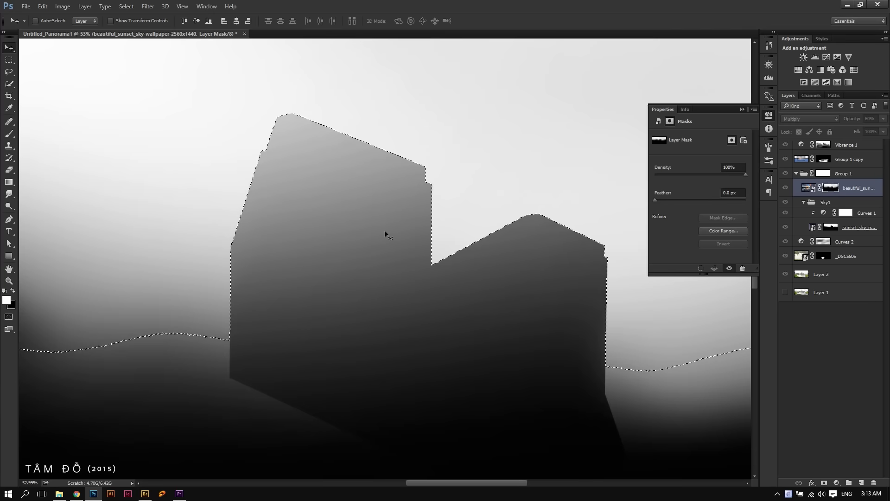
pyautogui.press('b')
pyautogui.moveTo(257, 69)
pyautogui.mouseDown()
pyautogui.moveTo(275, 164)
pyautogui.moveTo(324, 139)
pyautogui.mouseUp()
pyautogui.press('x')
pyautogui.moveTo(278, 116); pyautogui.dragTo(170, 69)
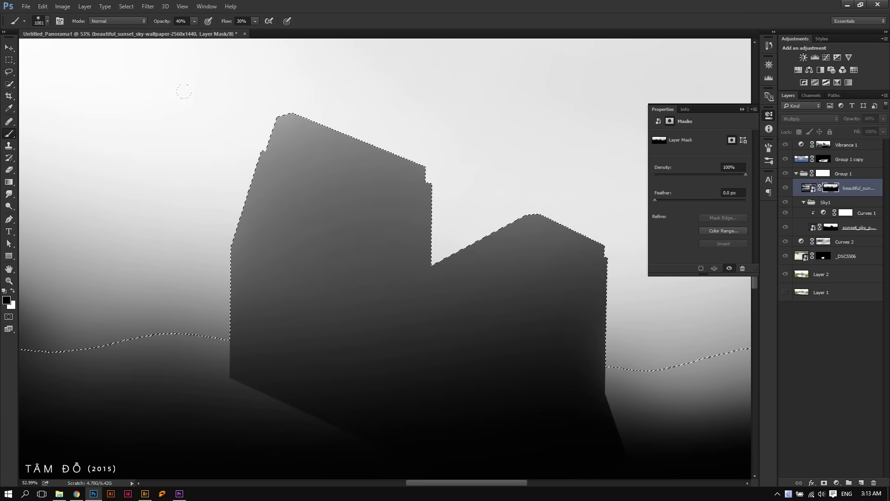
pyautogui.press('0')
pyautogui.moveTo(343, 181)
pyautogui.mouseDown()
pyautogui.moveTo(132, 78)
pyautogui.moveTo(325, 208)
pyautogui.moveTo(533, 278)
pyautogui.moveTo(251, 168)
pyautogui.mouseUp()
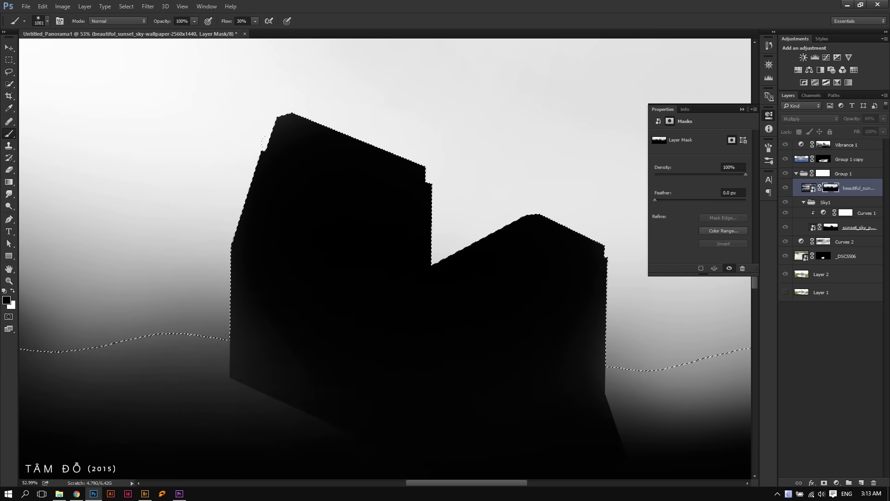
pyautogui.click(808, 188)
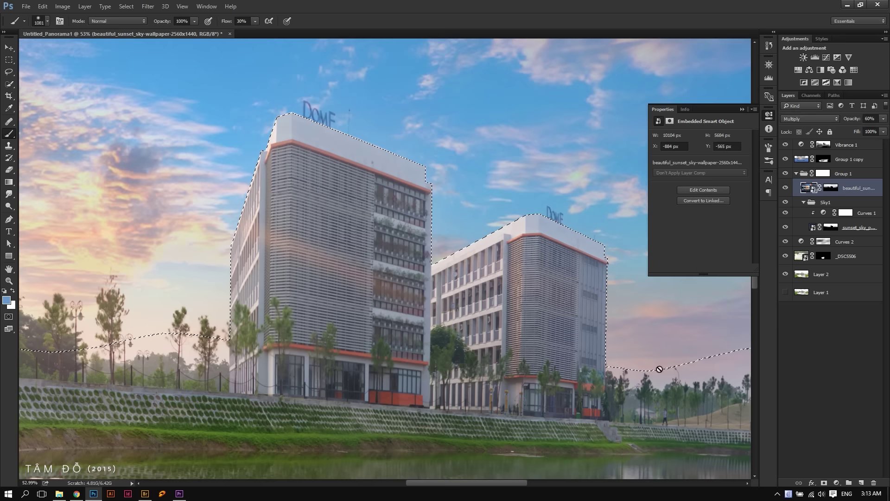
pyautogui.hotkey('ctrl', 'd')
# Open the History panel and compare an earlier state with the latest across the whole panorama.
pyautogui.press('v')
pyautogui.click(742, 110)
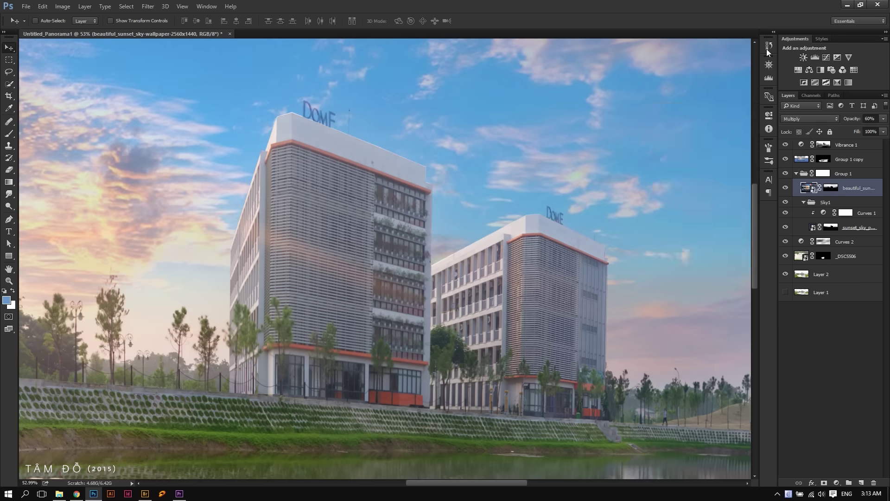
pyautogui.click(768, 47)
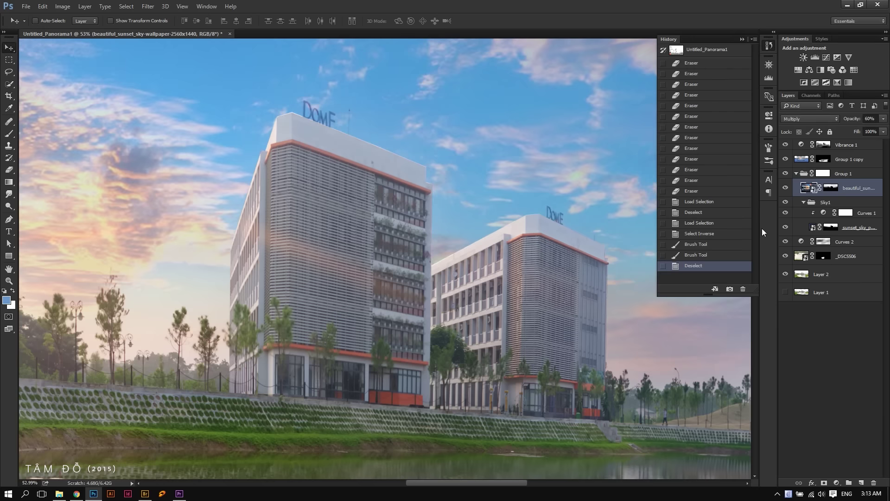
pyautogui.click(697, 234)
pyautogui.click(694, 266)
pyautogui.moveTo(409, 207)
pyautogui.mouseDown()
pyautogui.moveTo(357, 213)
pyautogui.moveTo(513, 330)
pyautogui.mouseUp()
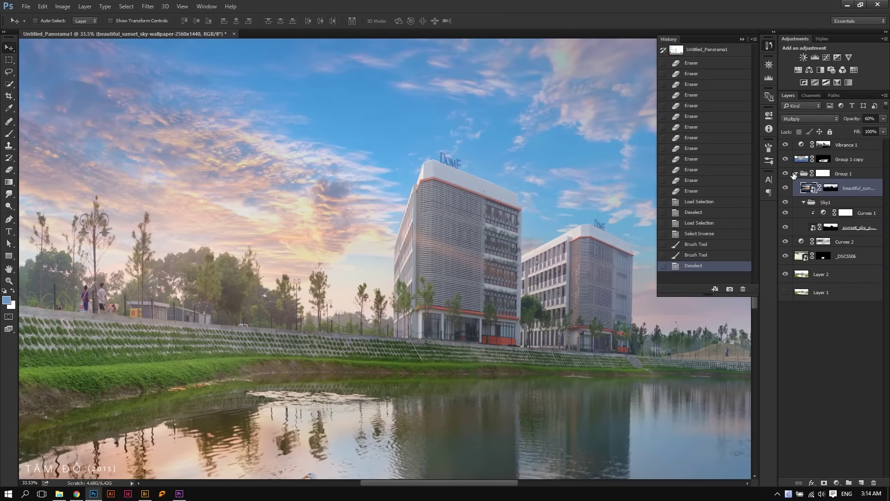
# Collapse Group 1 and select the _DSC5506 photo layer.
pyautogui.click(794, 173)
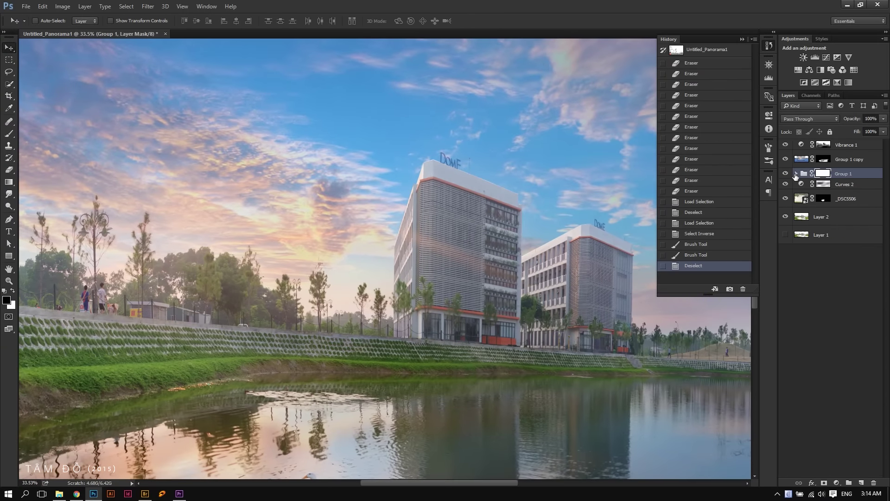
pyautogui.click(807, 198)
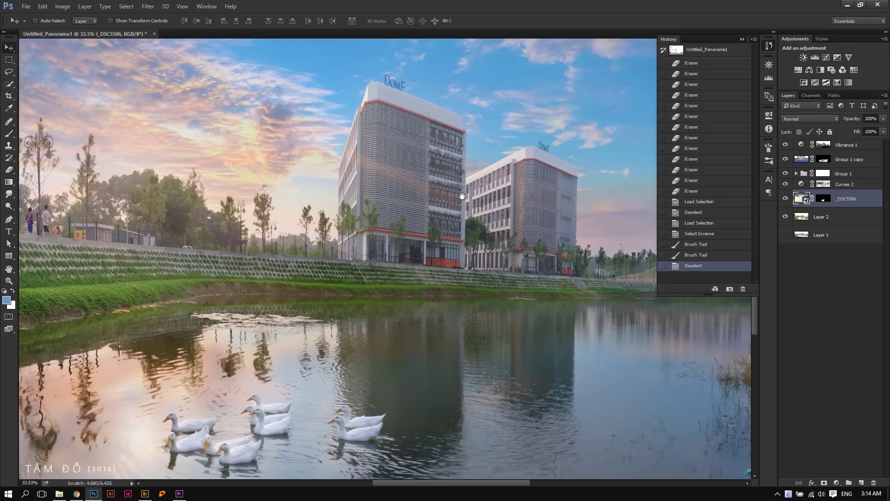
pyautogui.scroll(5, 432, 131)
pyautogui.scroll(-1, 432, 131)
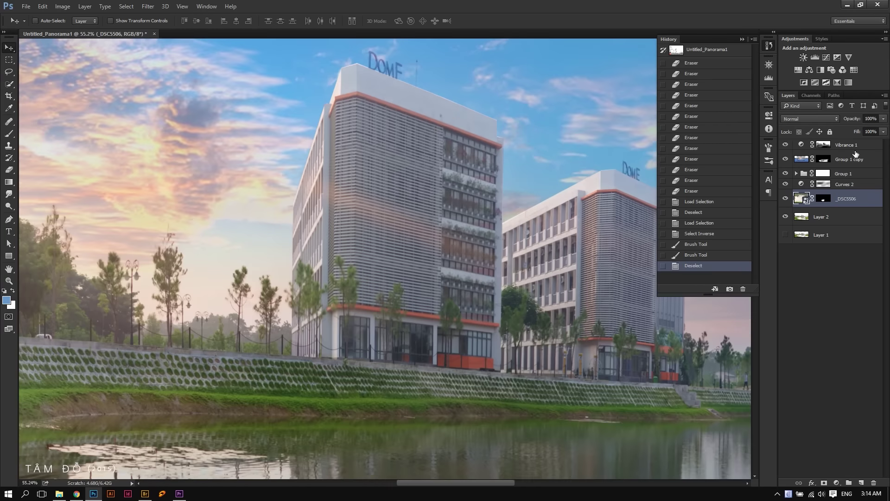
# Add a new Layer 3 filled with 50% Gray.
pyautogui.click(860, 482)
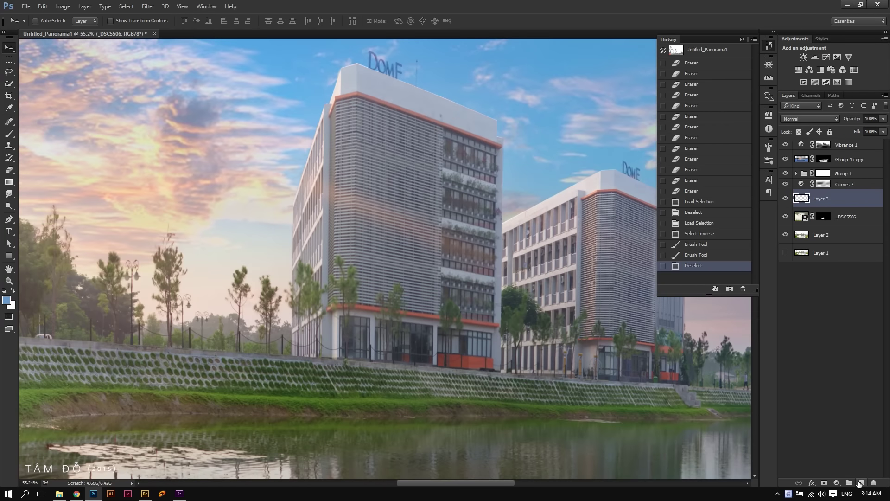
pyautogui.press('i')
pyautogui.hotkey('shift', 'F5')
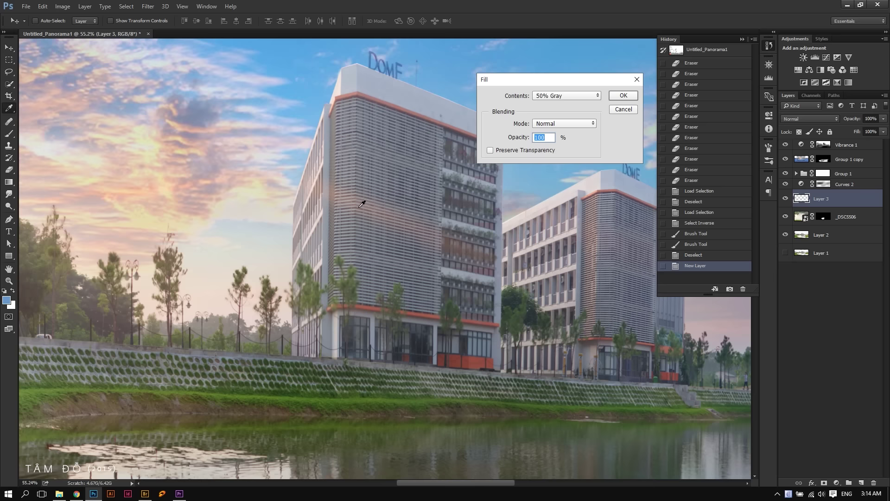
pyautogui.moveTo(540, 80); pyautogui.dragTo(495, 77)
pyautogui.click(498, 95)
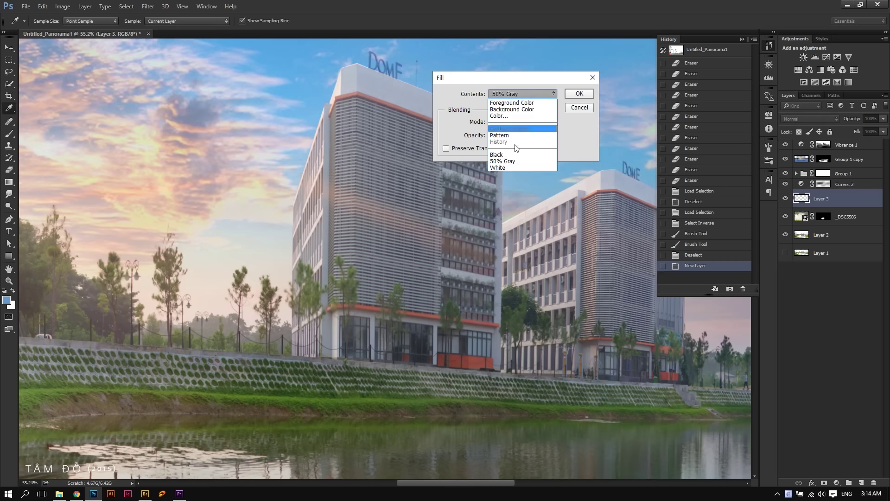
pyautogui.click(512, 153)
pyautogui.click(578, 94)
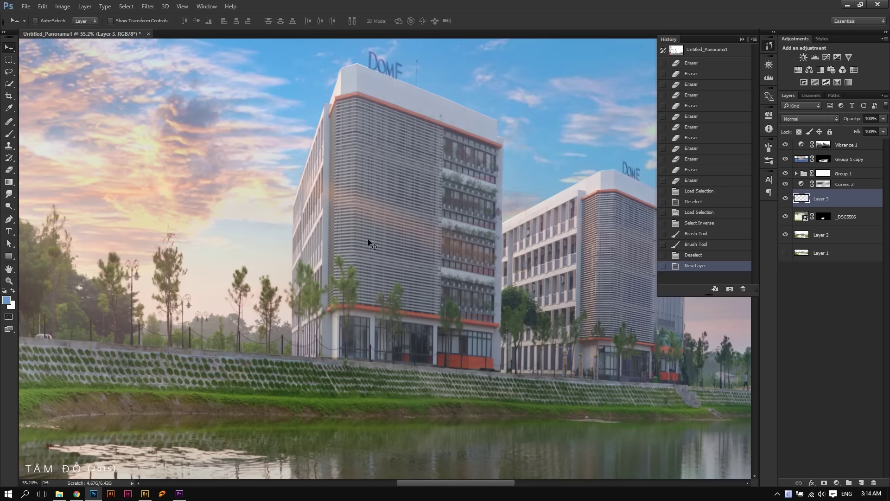
# Set Layer 3 to Overlay and marquee a rectangle over the main building.
pyautogui.click(813, 119)
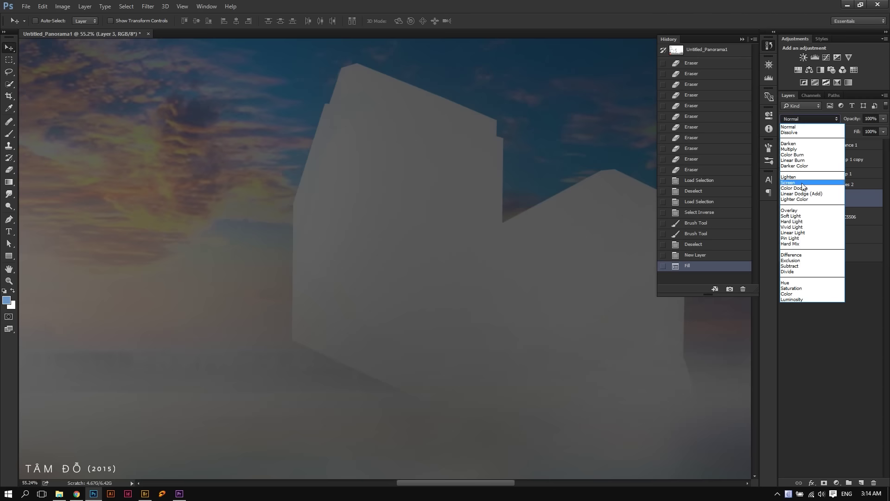
pyautogui.click(800, 211)
pyautogui.press('m')
pyautogui.moveTo(356, 57); pyautogui.dragTo(502, 428)
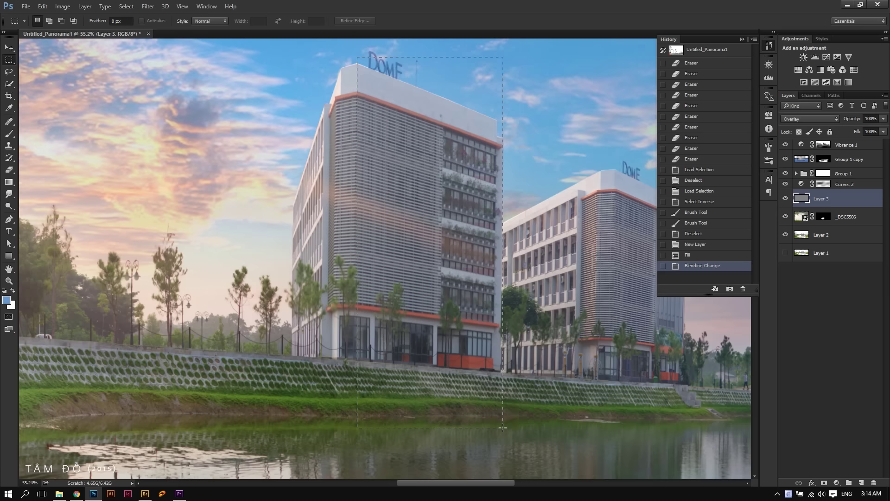
# Outline the main building's face with the Polygonal Lasso.
pyautogui.click(9, 71)
pyautogui.click(58, 79)
pyautogui.keyDown('shift'); pyautogui.click(403, 397); pyautogui.keyUp('shift')
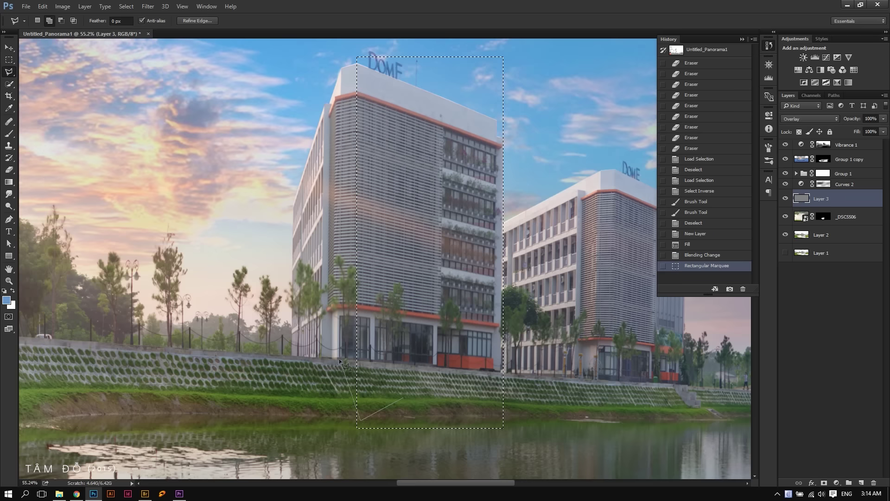
pyautogui.click(336, 54)
pyautogui.press('r')
# Burn the main building's facade darker with a large Midtones Burn brush, then deselect.
pyautogui.click(8, 208)
pyautogui.rightClick(8, 207)
pyautogui.click(42, 214)
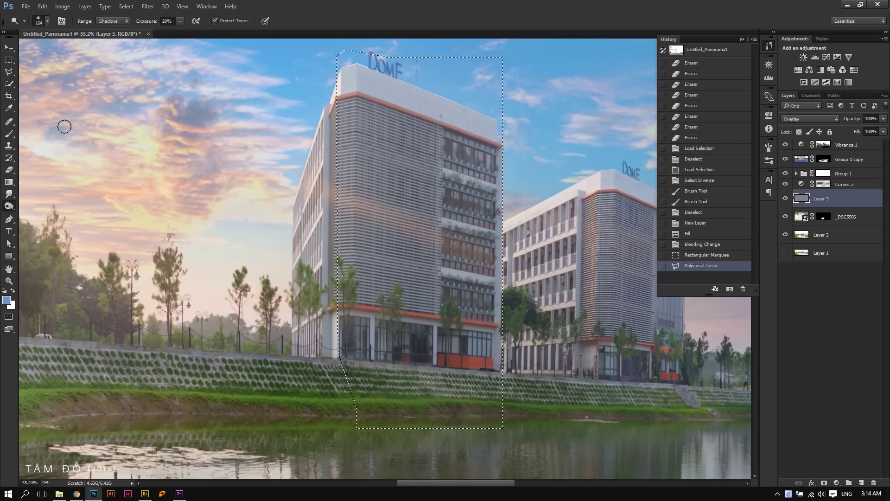
pyautogui.click(104, 21)
pyautogui.moveTo(146, 20); pyautogui.dragTo(370, 31)
pyautogui.moveTo(348, 99); pyautogui.dragTo(385, 99)
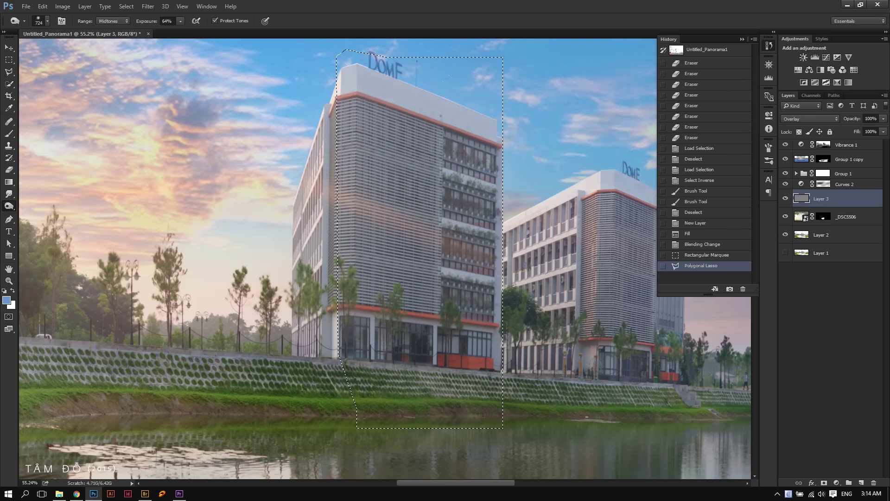
pyautogui.moveTo(429, 208); pyautogui.dragTo(429, 255)
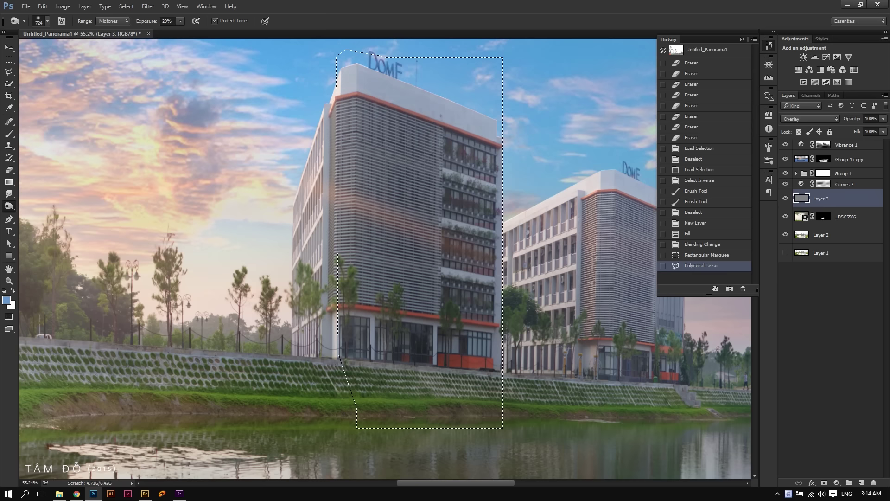
pyautogui.moveTo(366, 209); pyautogui.dragTo(367, 251)
pyautogui.hotkey('ctrl', 'd')
# Outline the right building's side face with the Polygonal Lasso.
pyautogui.hscroll(5, 384, 259)
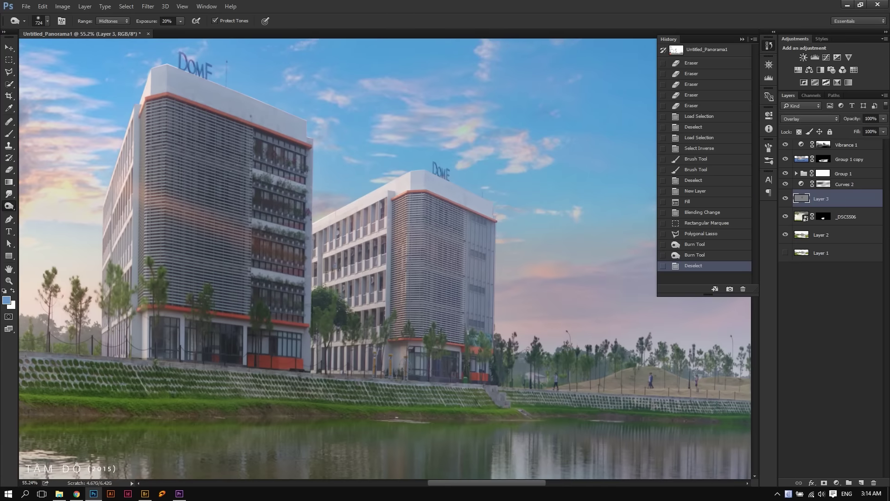
pyautogui.click(9, 60)
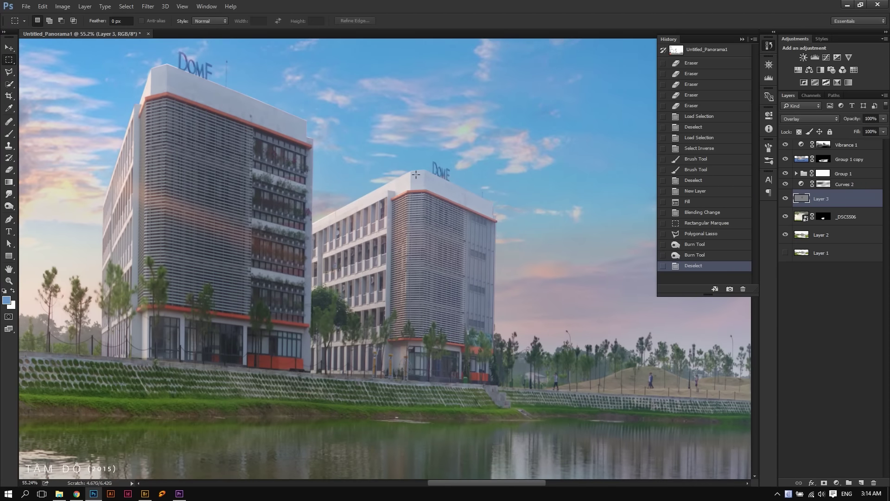
pyautogui.click(9, 76)
pyautogui.click(410, 168)
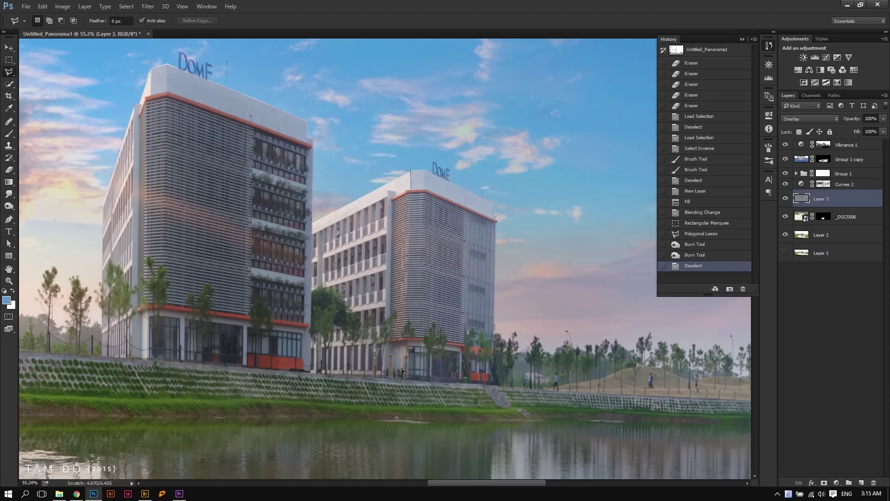
pyautogui.click(406, 424)
pyautogui.click(499, 122)
pyautogui.click(444, 119)
pyautogui.click(411, 167)
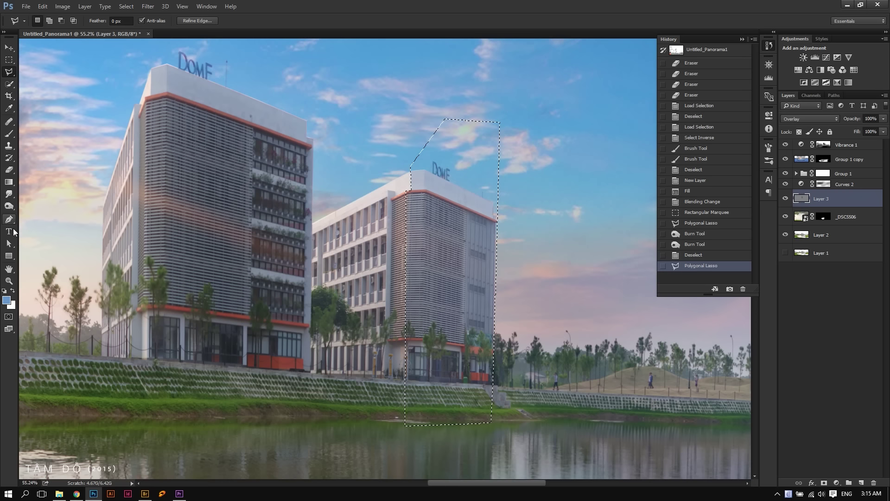
# Burn the right building's selected face darker, then deselect and view the whole panorama.
pyautogui.click(9, 206)
pyautogui.moveTo(410, 278); pyautogui.dragTo(448, 306)
pyautogui.moveTo(408, 250); pyautogui.dragTo(427, 305)
pyautogui.moveTo(487, 218); pyautogui.dragTo(486, 281)
pyautogui.hotkey('ctrl', 'd')
pyautogui.press('v')
pyautogui.moveTo(290, 198); pyautogui.dragTo(200, 231)
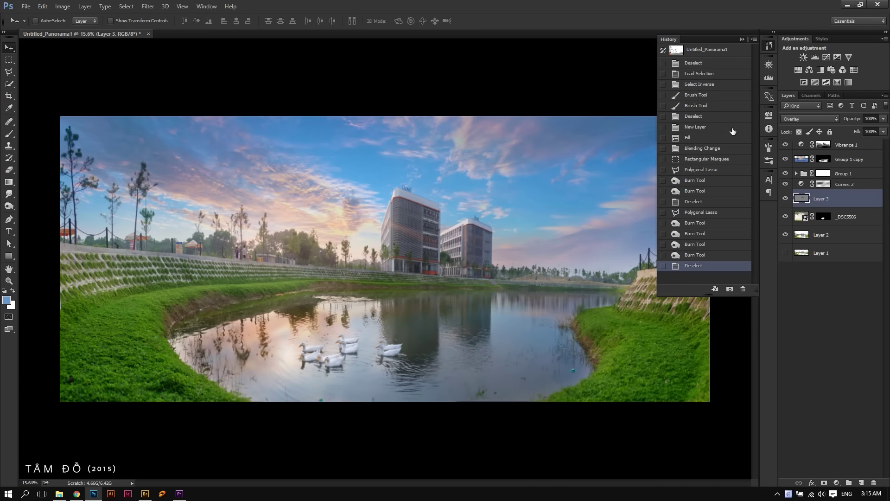
# Soften the sunset sky mask with several eraser passes at 40% opacity.
pyautogui.click(797, 174)
pyautogui.click(786, 188)
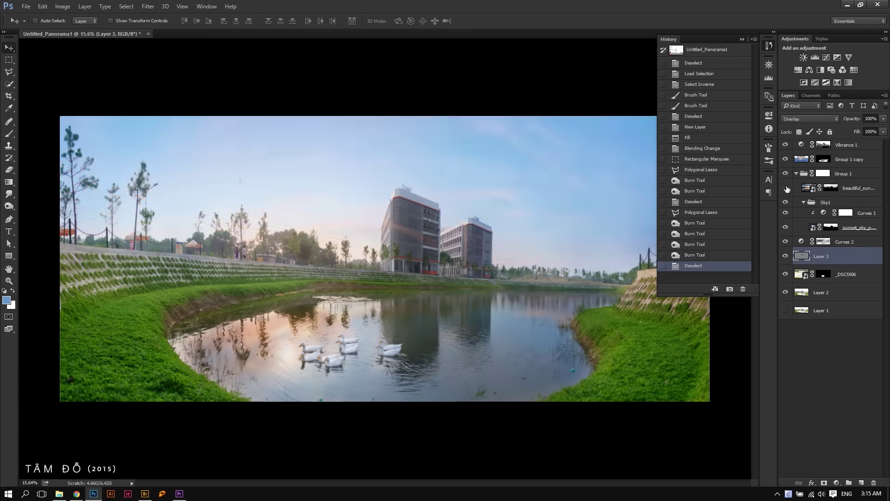
pyautogui.click(830, 188)
pyautogui.press('e')
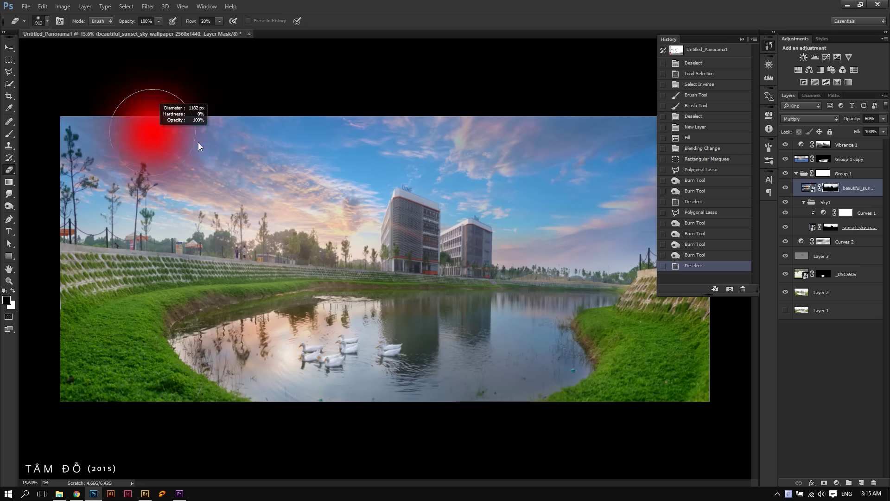
pyautogui.click(317, 173)
pyautogui.press('x')
pyautogui.press('4')
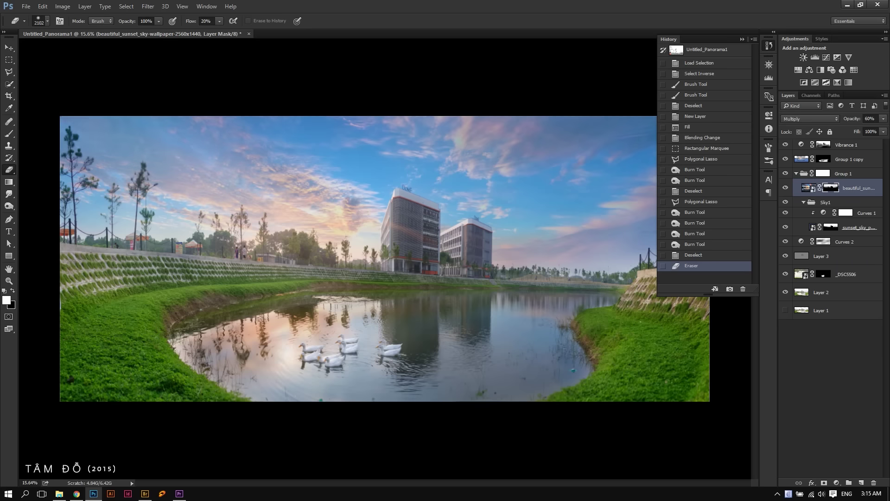
pyautogui.moveTo(293, 173); pyautogui.dragTo(130, 153)
pyautogui.press('x')
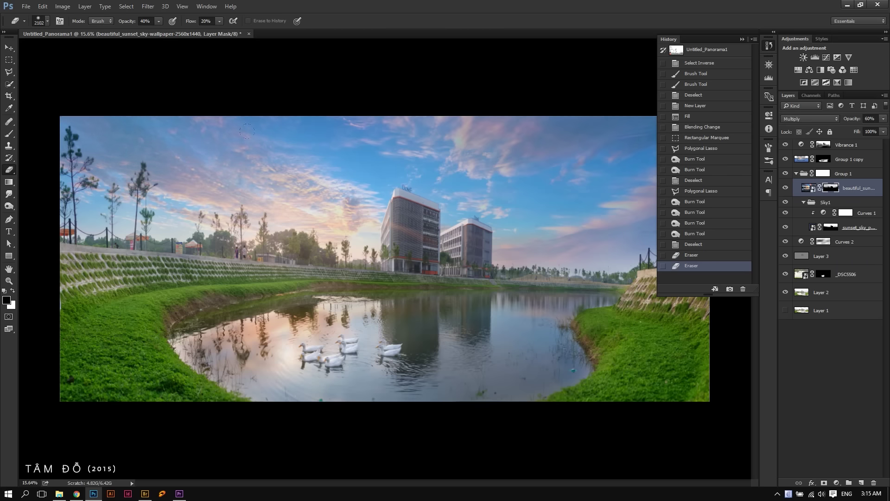
pyautogui.click(318, 160)
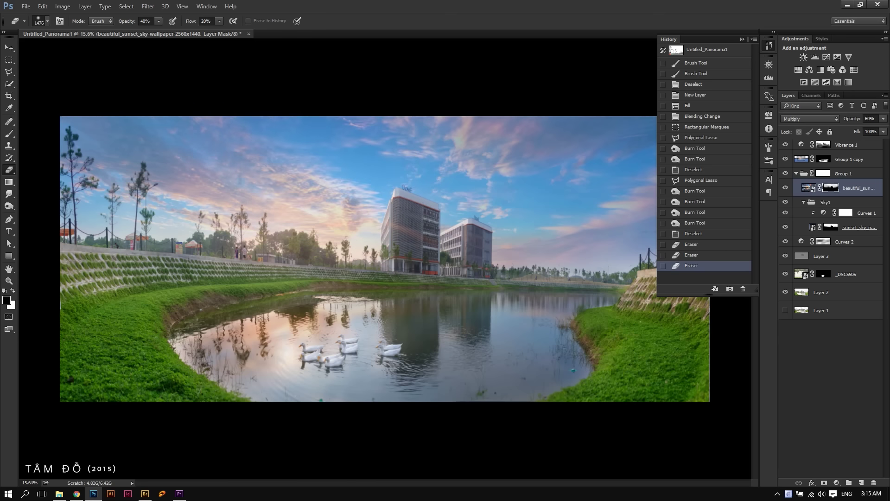
# Close the History panel and select the Vibrance 1 layer.
pyautogui.click(743, 39)
pyautogui.press('v')
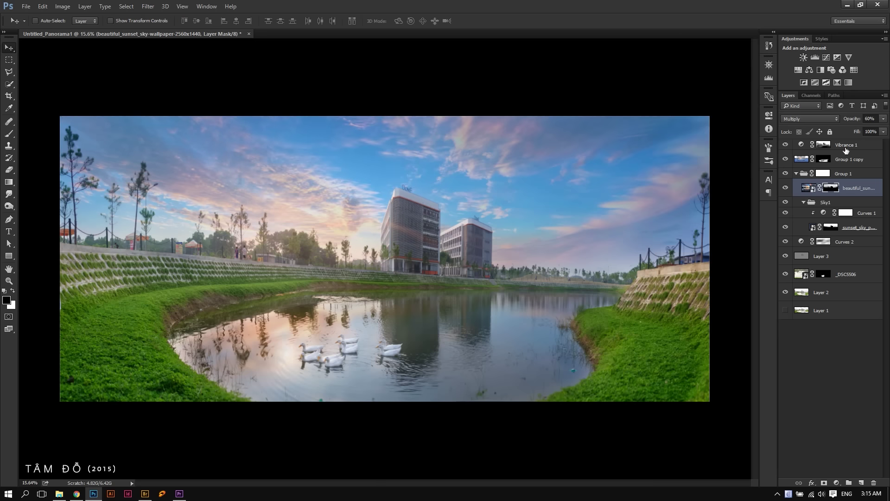
pyautogui.click(835, 146)
# Add a darkening Curves 3 adjustment with a mask gradient that darkens the sky.
pyautogui.click(826, 57)
pyautogui.moveTo(717, 184); pyautogui.dragTo(696, 218)
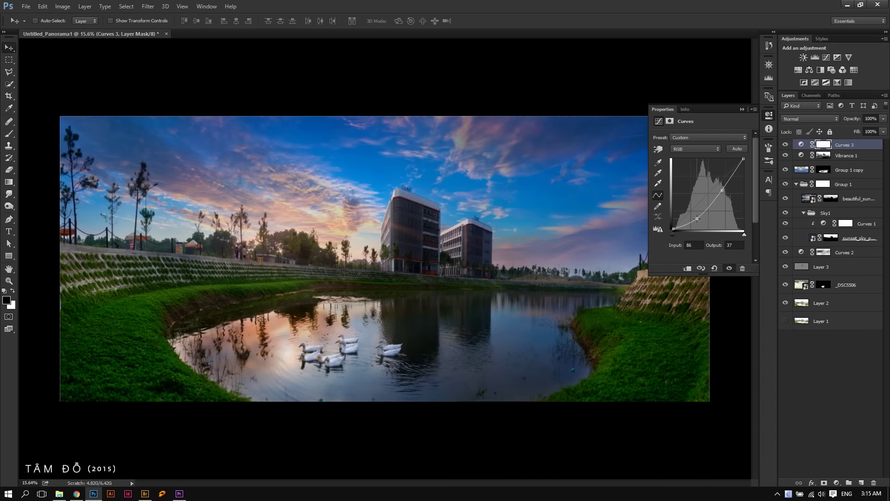
pyautogui.press('g')
pyautogui.moveTo(487, 221); pyautogui.dragTo(483, 241)
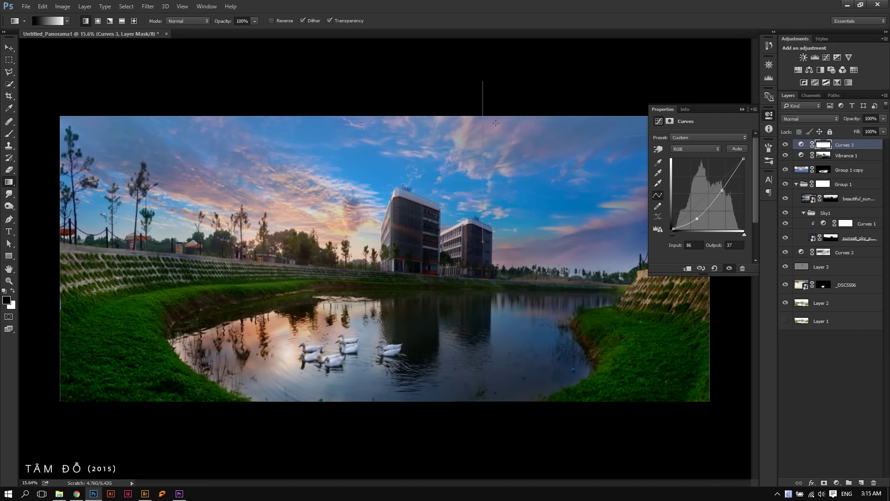
pyautogui.moveTo(495, 123); pyautogui.dragTo(483, 81)
# Brush the Curves 3 mask across the upper-left and the sky band right of the buildings.
pyautogui.press('b')
pyautogui.press('Tab')
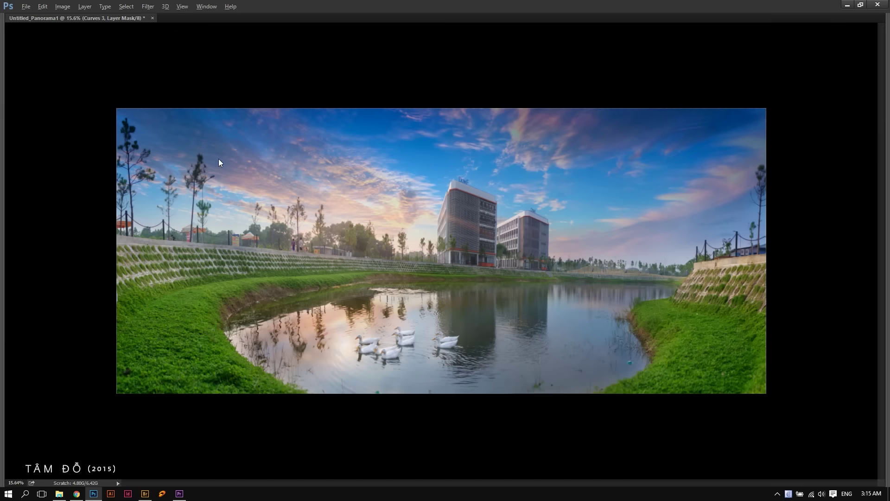
pyautogui.moveTo(117, 92); pyautogui.dragTo(329, 84)
pyautogui.moveTo(427, 160)
pyautogui.mouseDown()
pyautogui.moveTo(624, 158)
pyautogui.moveTo(760, 84)
pyautogui.mouseUp()
pyautogui.moveTo(264, 35); pyautogui.dragTo(558, 26)
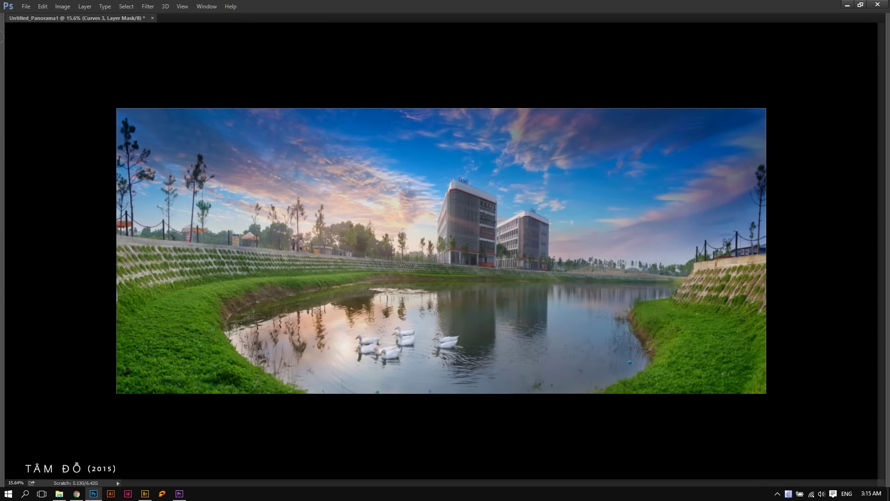
pyautogui.press('Tab')
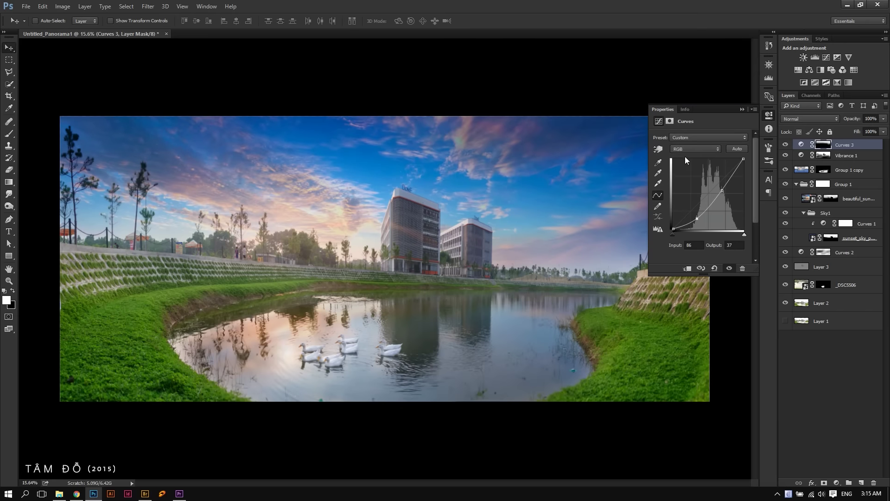
# Set Curves 3 to 50% opacity and reset the painting colours.
pyautogui.click(742, 109)
pyautogui.press('5')
pyautogui.hotkey('ctrl', '2')
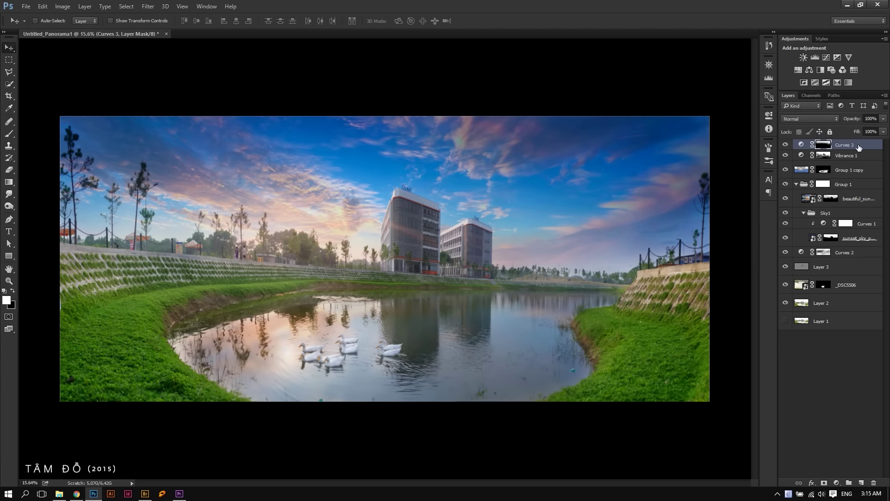
pyautogui.hotkey('ctrl', '-')
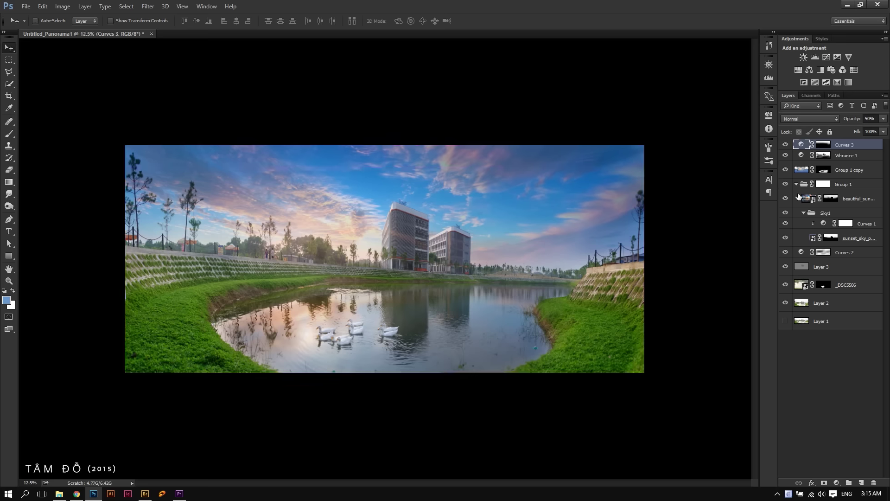
# Paint the Curves 3 mask to darken the bottom and lower-right edges of the panorama.
pyautogui.click(819, 144)
pyautogui.press('d')
pyautogui.press('x')
pyautogui.press('b')
pyautogui.moveTo(148, 364)
pyautogui.mouseDown()
pyautogui.moveTo(642, 357)
pyautogui.moveTo(570, 297)
pyautogui.mouseUp()
pyautogui.moveTo(388, 311); pyautogui.dragTo(417, 310)
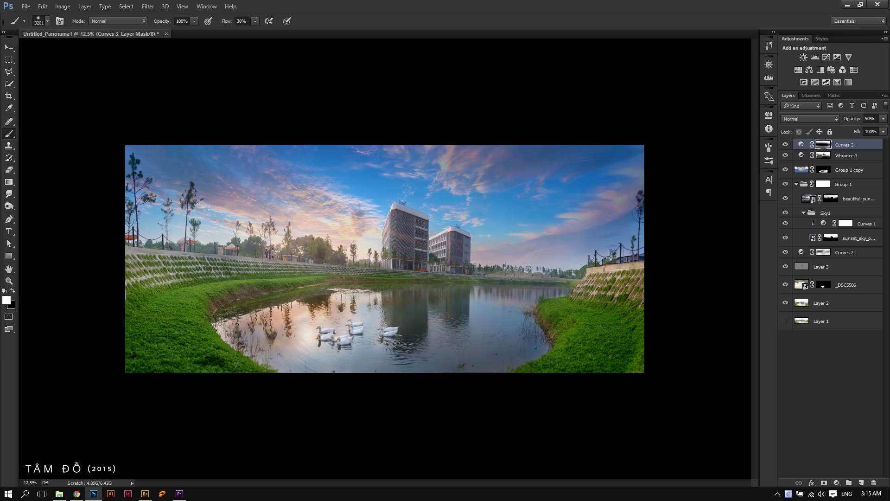
# Add a brightening Curves 4 (input 65, output 76) and paint it over the sky and left side.
pyautogui.press('v')
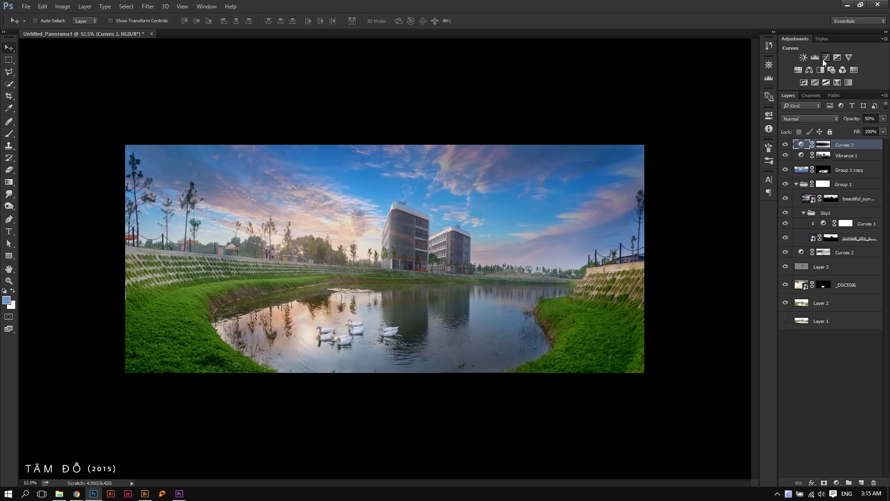
pyautogui.click(825, 57)
pyautogui.moveTo(705, 197); pyautogui.dragTo(690, 207)
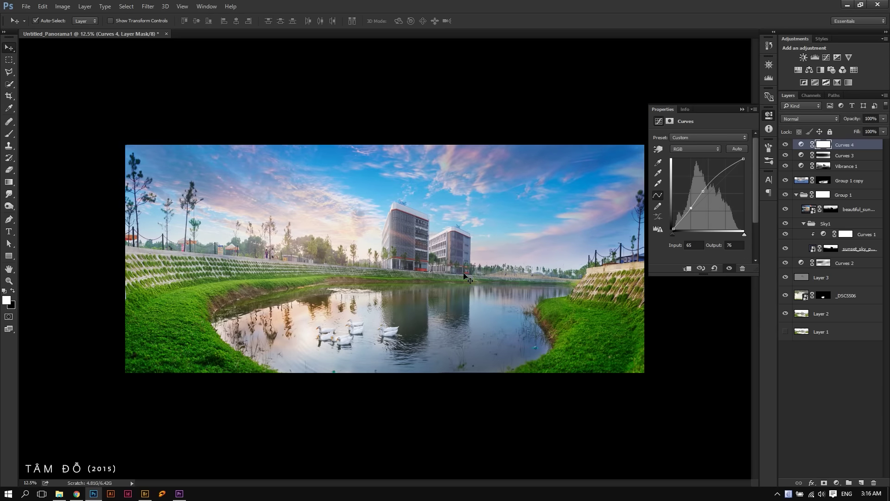
pyautogui.hotkey('ctrl', 'i')
pyautogui.press('b')
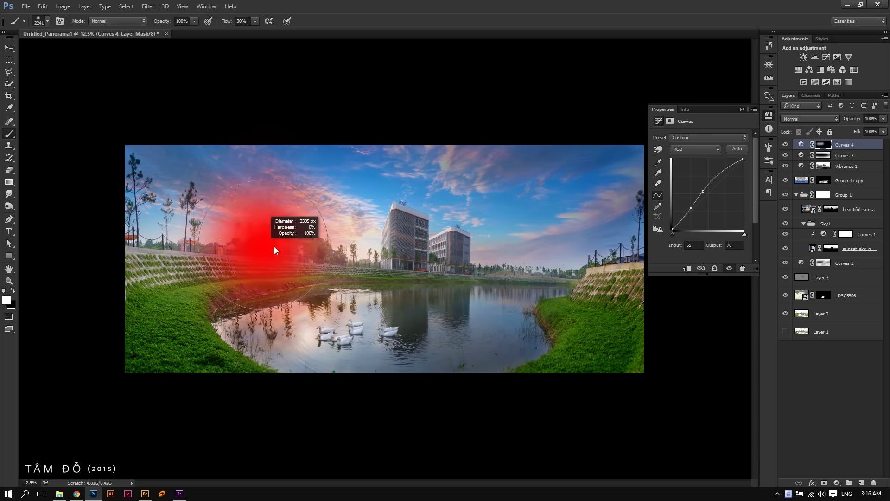
pyautogui.moveTo(394, 232); pyautogui.dragTo(556, 186)
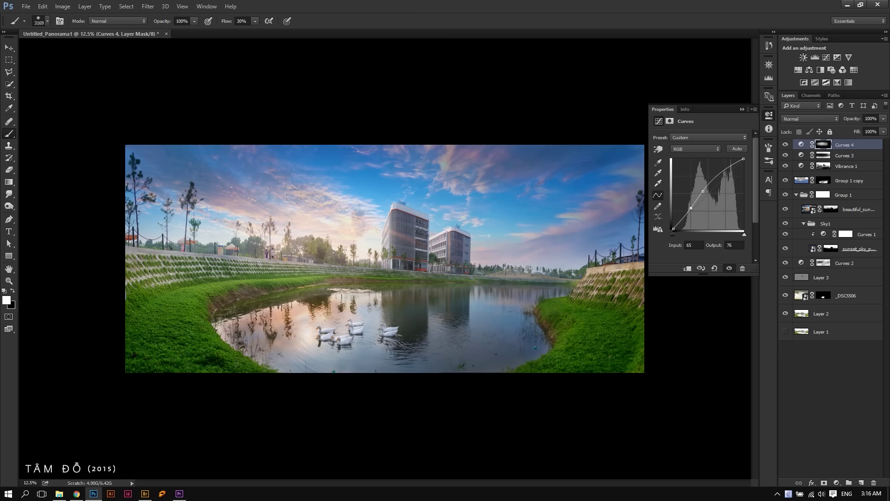
pyautogui.moveTo(297, 259); pyautogui.dragTo(194, 265)
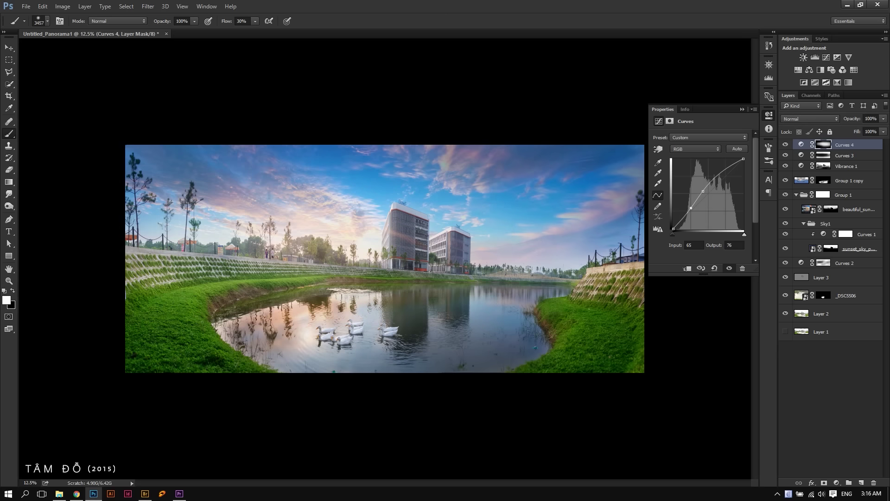
# Zoom in on the trees and sky, then collapse and toggle Group 1 to check it.
pyautogui.press('v')
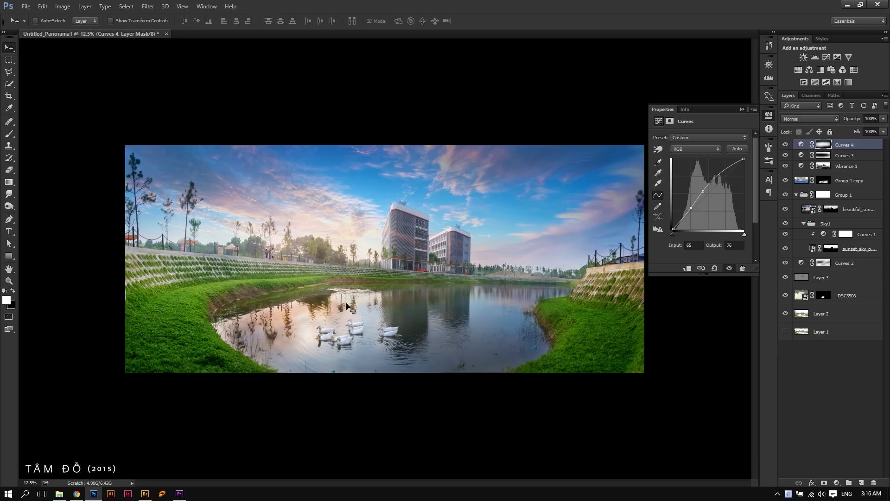
pyautogui.click(365, 250)
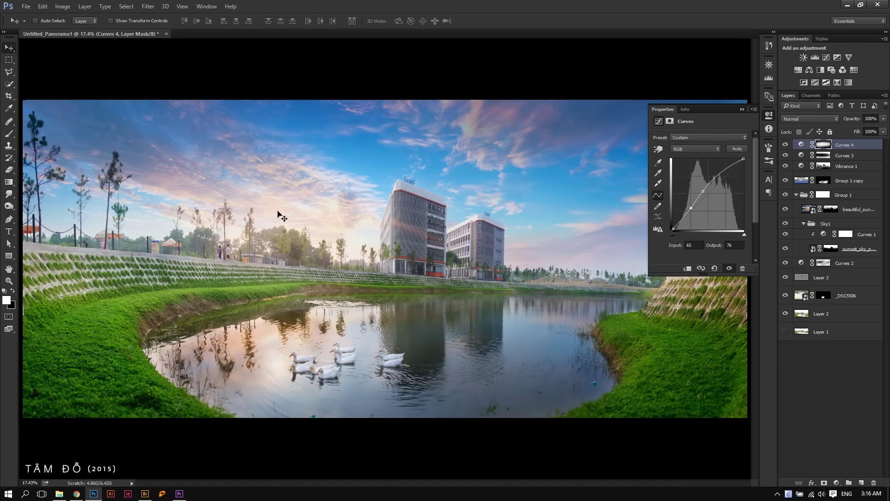
pyautogui.click(279, 217)
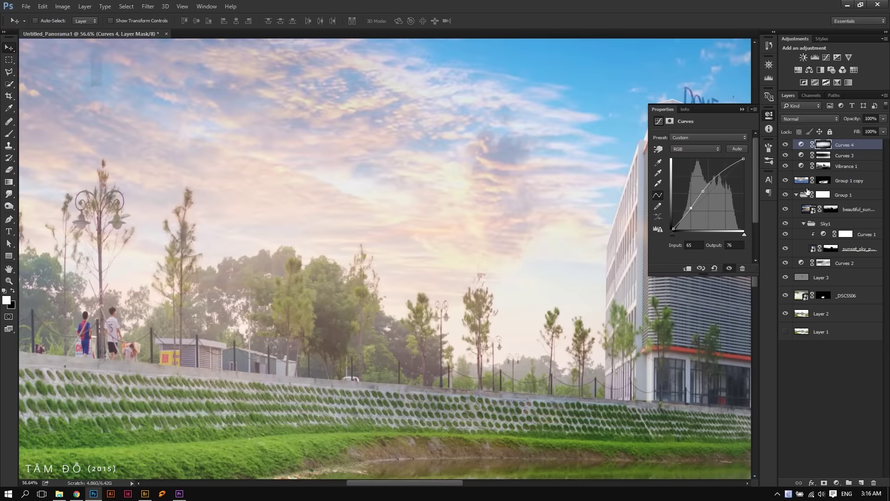
pyautogui.click(796, 195)
pyautogui.click(785, 195)
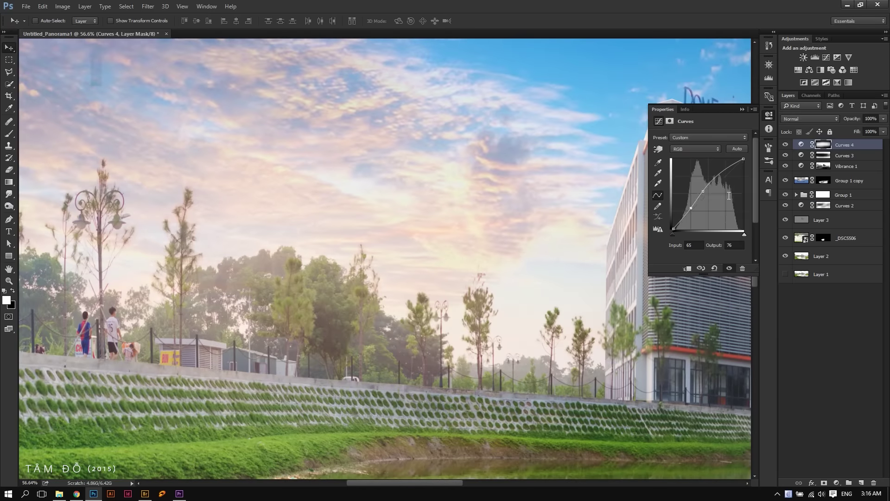
# Paint black on Group 1's mask with a 357–531 px soft brush above the trees.
pyautogui.click(823, 195)
pyautogui.press('b')
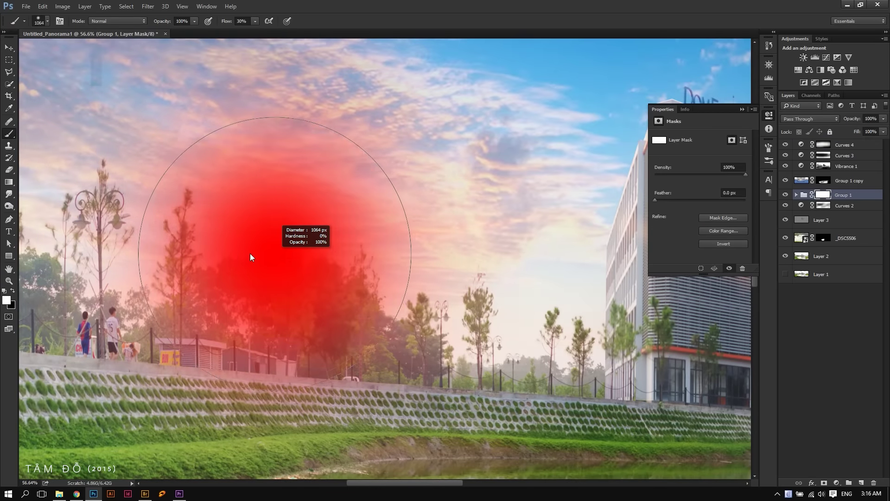
pyautogui.moveTo(289, 255); pyautogui.dragTo(277, 212)
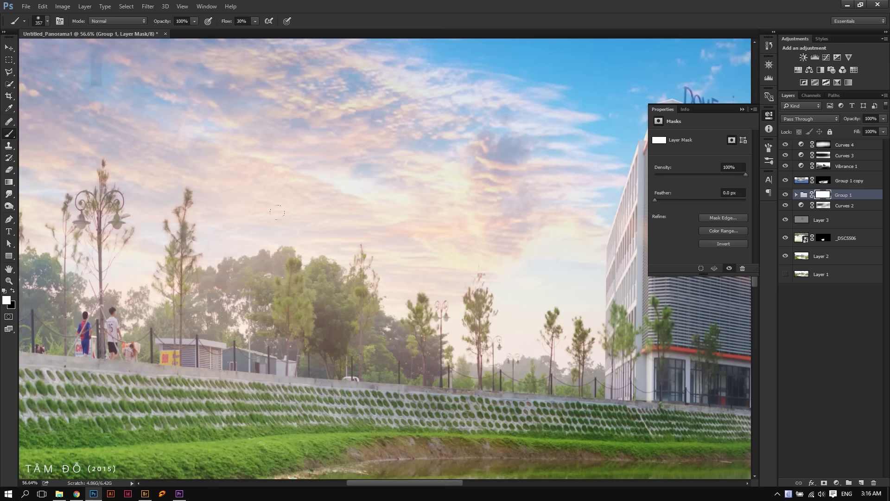
pyautogui.press('x')
pyautogui.moveTo(278, 220); pyautogui.dragTo(264, 211)
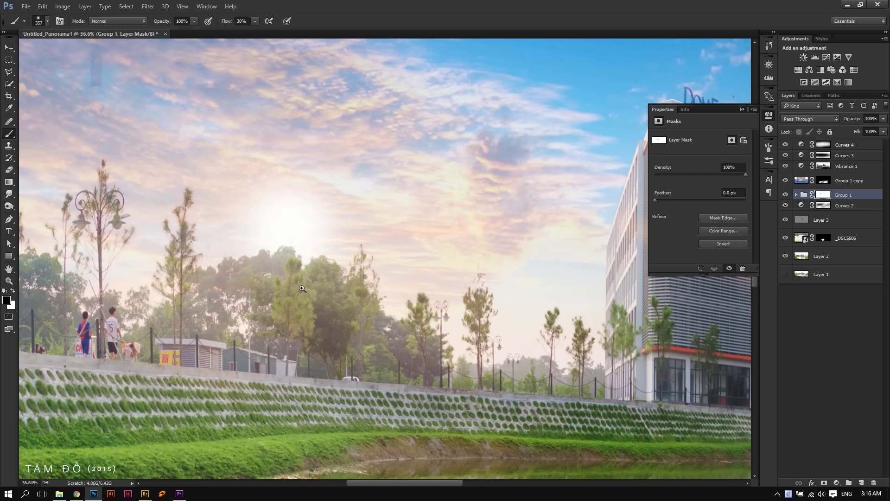
pyautogui.hotkey('ctrl', '0')
pyautogui.moveTo(293, 269); pyautogui.dragTo(310, 260)
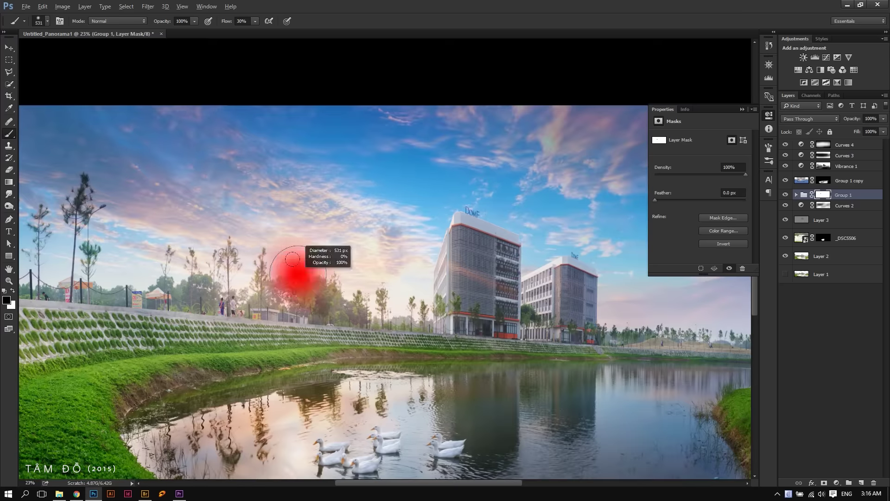
pyautogui.click(304, 259)
# Add a new Layer 4 and set the foreground colour to orange #a6653a.
pyautogui.press('v')
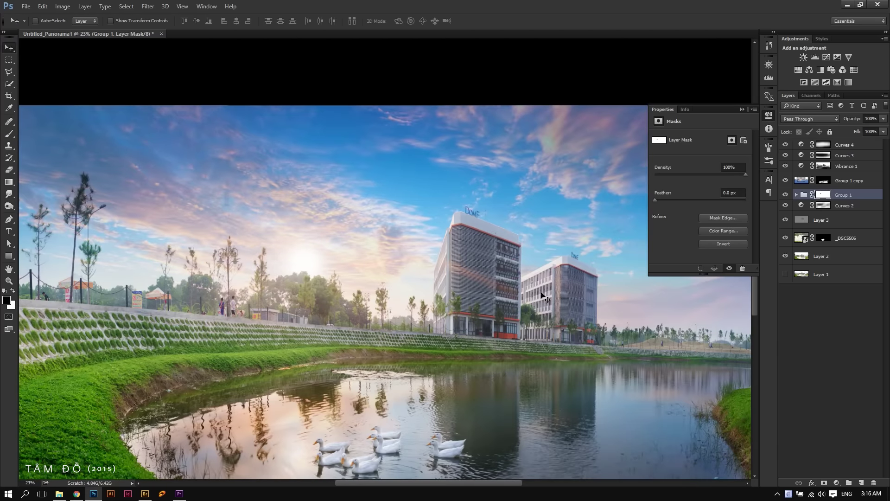
pyautogui.click(861, 483)
pyautogui.press('b')
pyautogui.moveTo(304, 268); pyautogui.dragTo(306, 267)
pyautogui.click(6, 300)
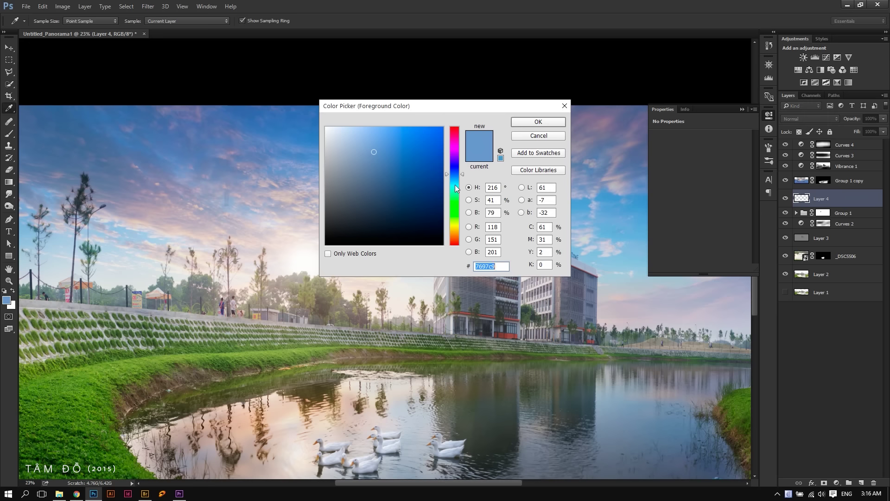
pyautogui.click(455, 227)
pyautogui.moveTo(394, 173); pyautogui.dragTo(402, 167)
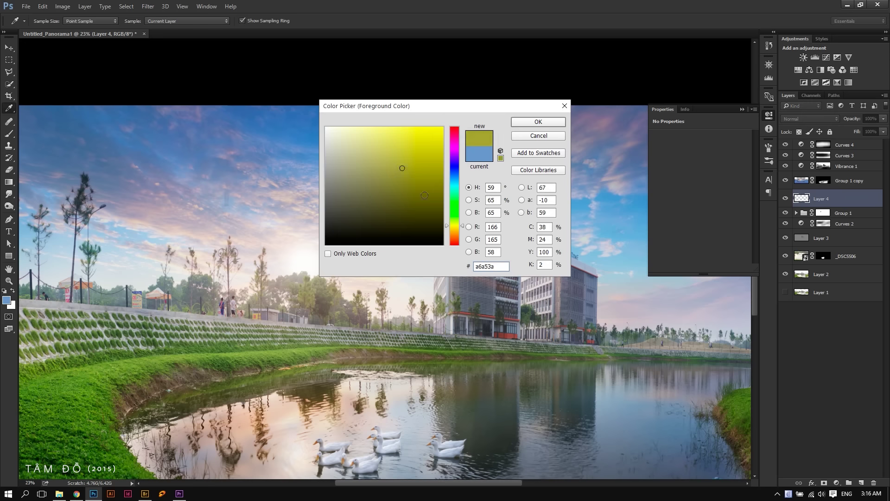
pyautogui.click(452, 238)
pyautogui.click(538, 121)
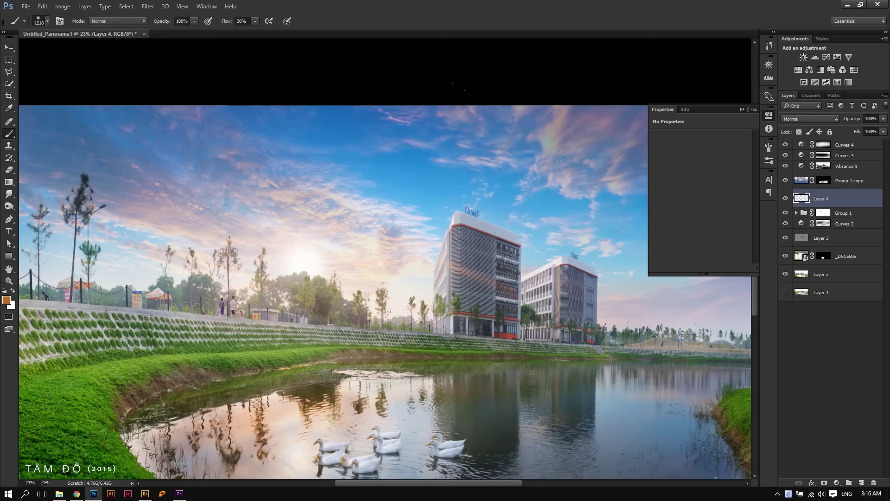
# Paint an orange glow over the sun and set Layer 4 to Screen blending.
pyautogui.click(305, 252)
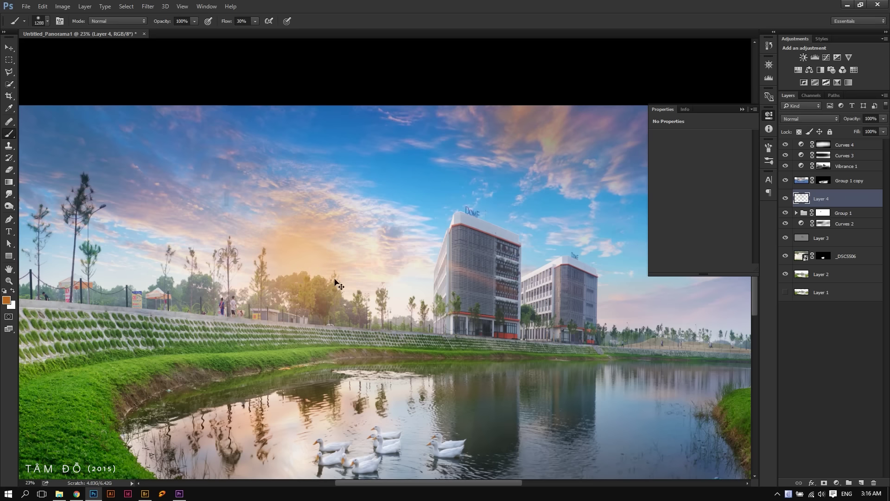
pyautogui.press('v')
pyautogui.hotkey('alt', 'shift', 's')
pyautogui.press('b')
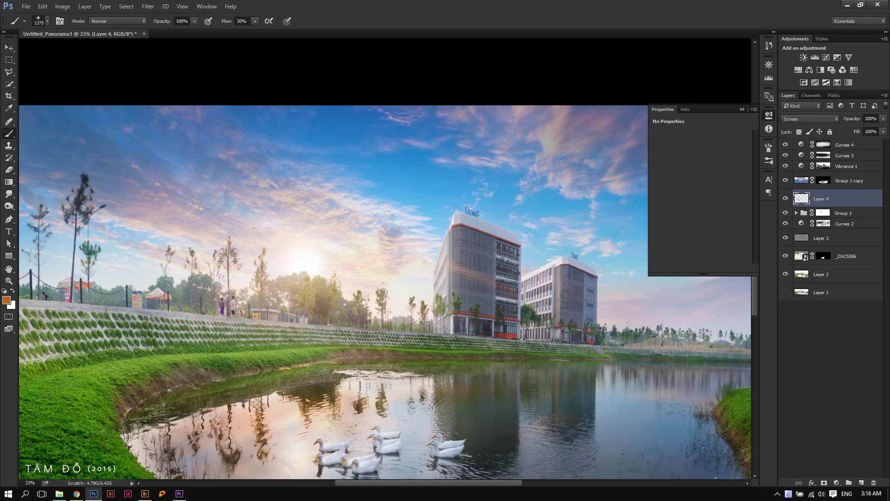
pyautogui.moveTo(310, 271); pyautogui.dragTo(322, 272)
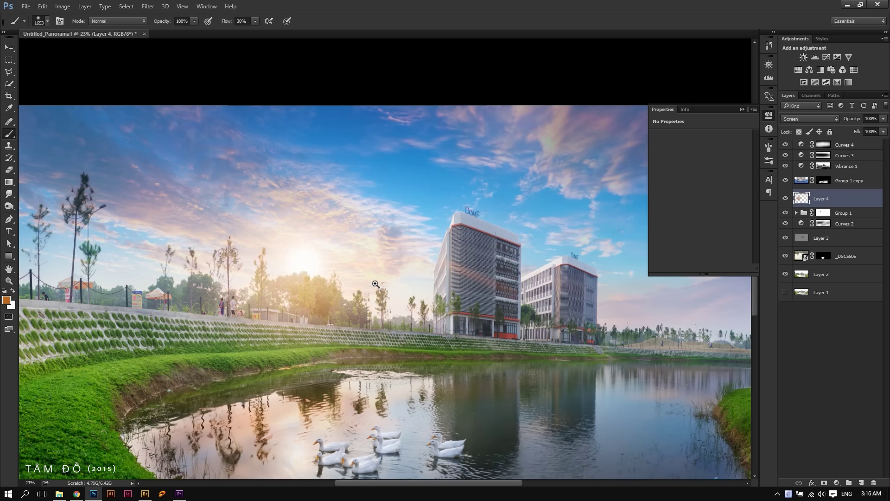
pyautogui.keyDown('alt'); pyautogui.click(353, 290); pyautogui.keyUp('alt')
# Zoom in on the buildings, compare with and without Curves 4, and target it.
pyautogui.press('v')
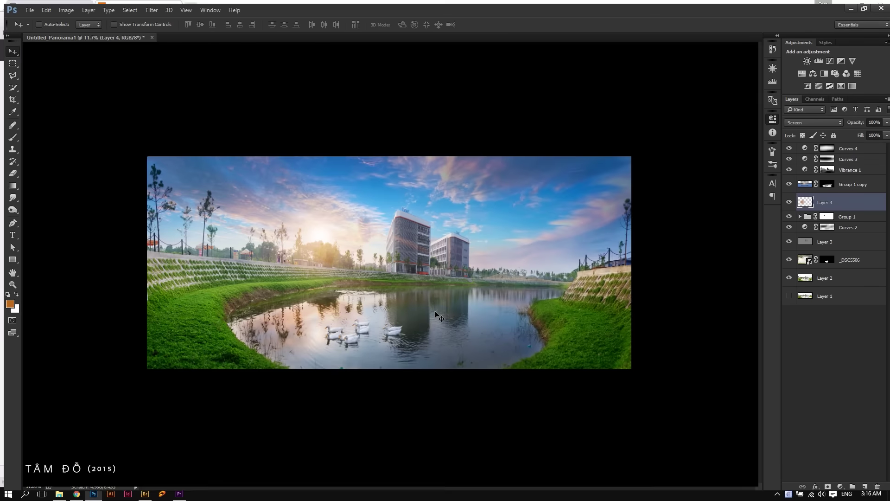
pyautogui.click(547, 303)
pyautogui.click(742, 108)
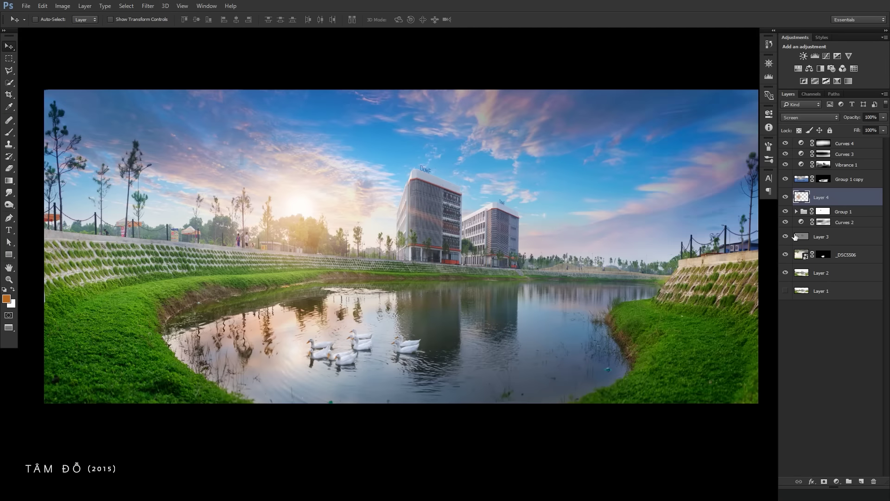
pyautogui.click(454, 195)
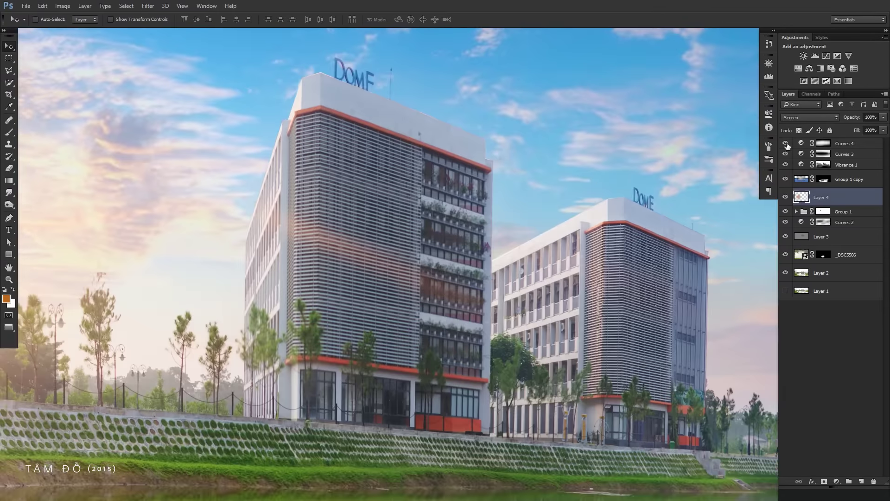
pyautogui.click(785, 144)
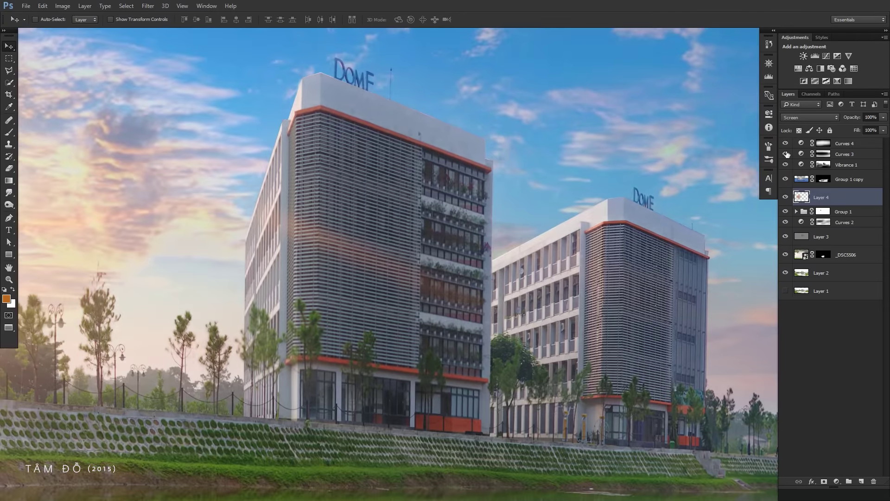
pyautogui.click(865, 147)
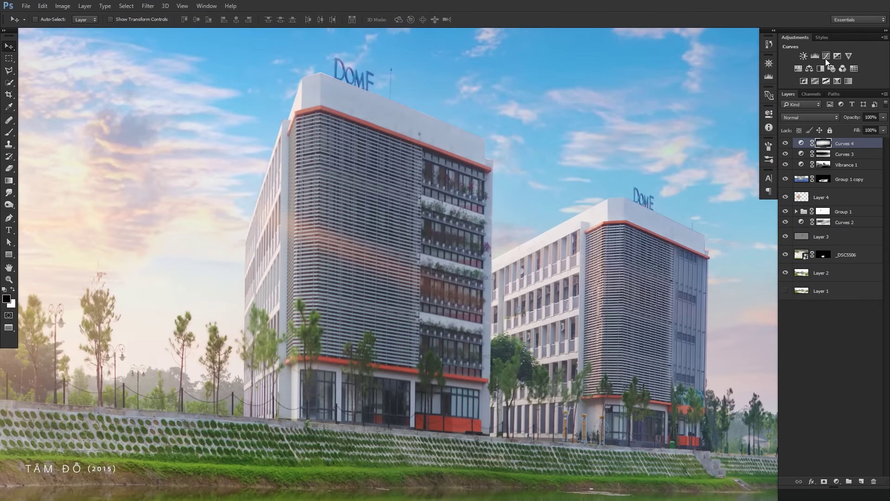
# Add Brightness/Contrast at Contrast −50 with an inverted mask, painting it in with white.
pyautogui.click(802, 56)
pyautogui.moveTo(664, 172); pyautogui.dragTo(536, 184)
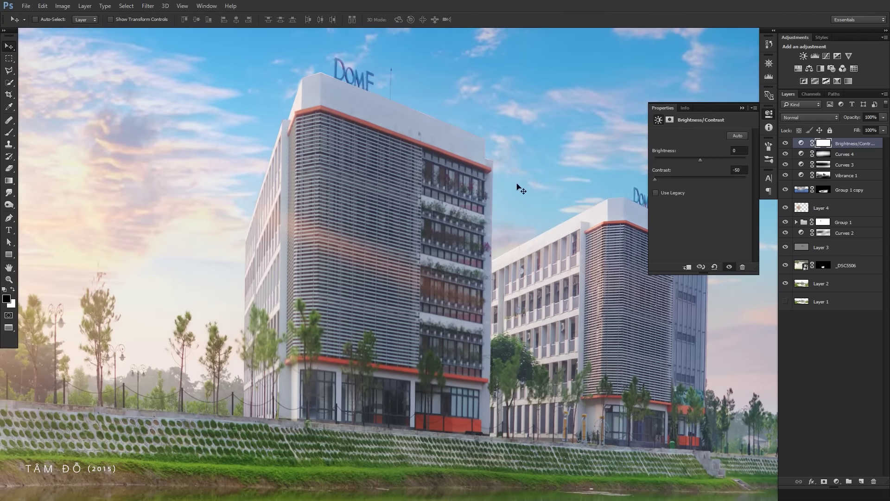
pyautogui.hotkey('ctrl', 'i')
pyautogui.press('b')
pyautogui.moveTo(378, 149); pyautogui.dragTo(333, 97)
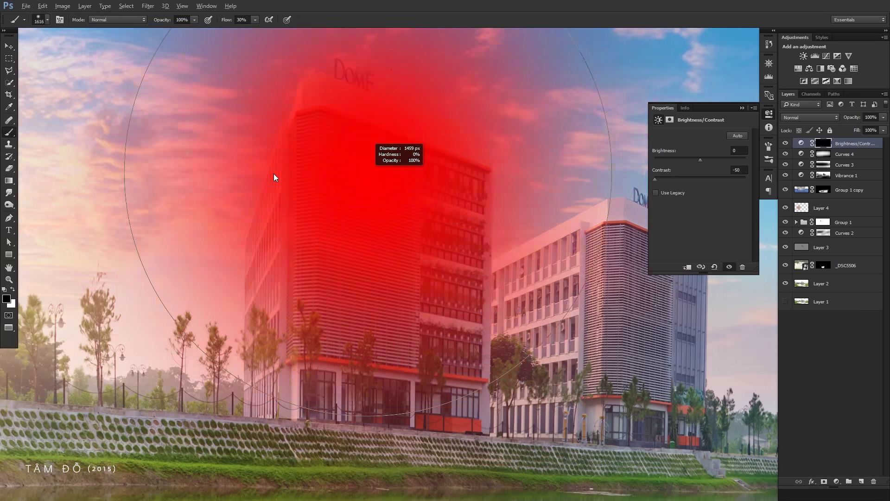
pyautogui.moveTo(344, 159); pyautogui.dragTo(408, 142)
pyautogui.press('x')
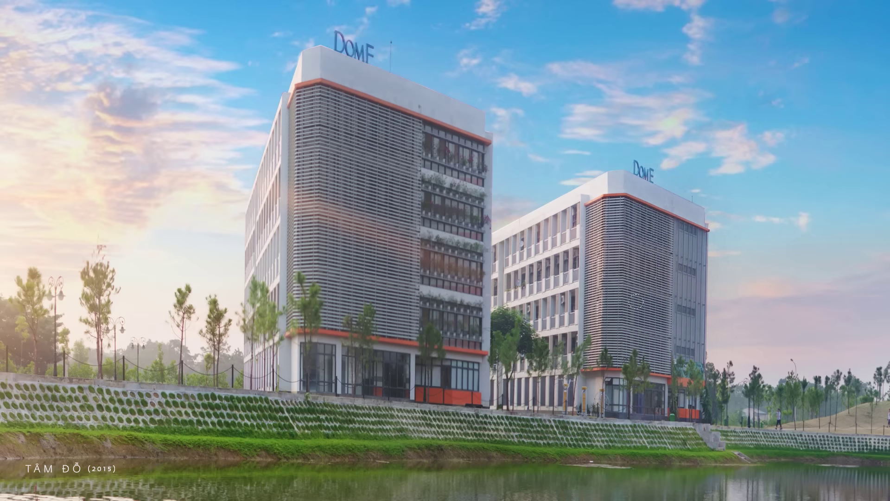
pyautogui.moveTo(367, 223); pyautogui.dragTo(357, 223)
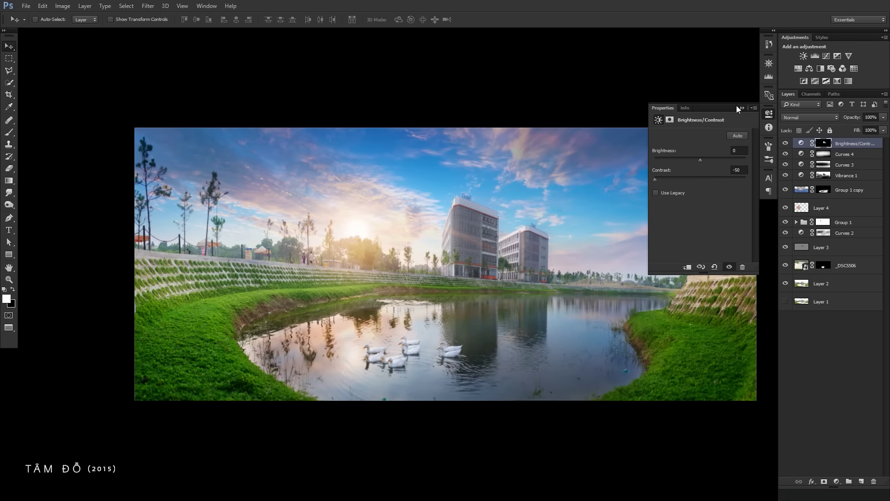
# Erase the sunset sky layer's mask to reveal more pink sky at upper right.
pyautogui.click(740, 108)
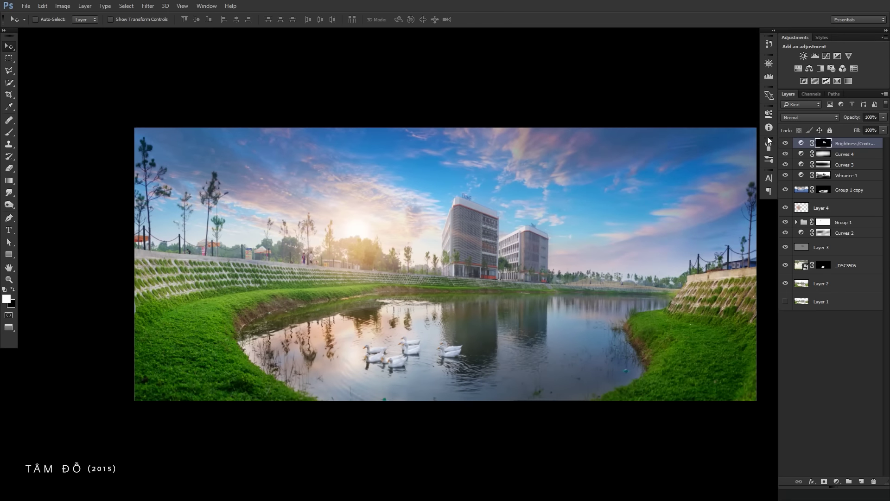
pyautogui.click(796, 222)
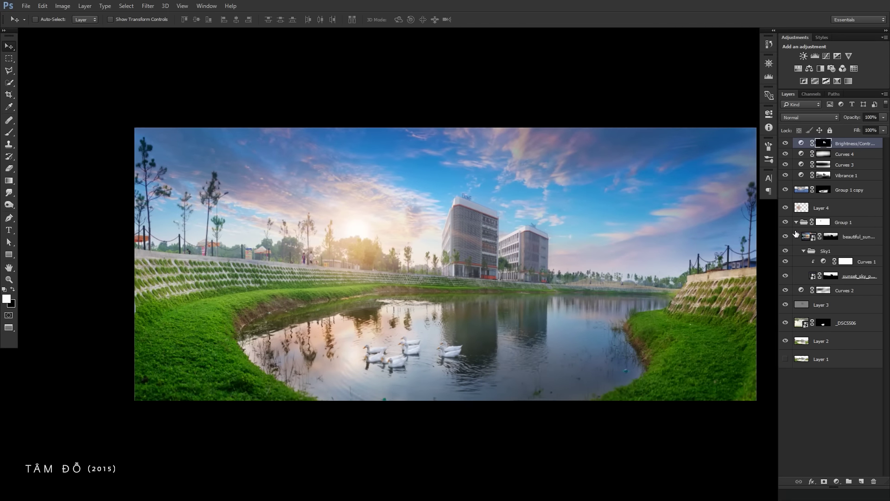
pyautogui.click(785, 236)
pyautogui.click(785, 276)
pyautogui.click(830, 275)
pyautogui.press('e')
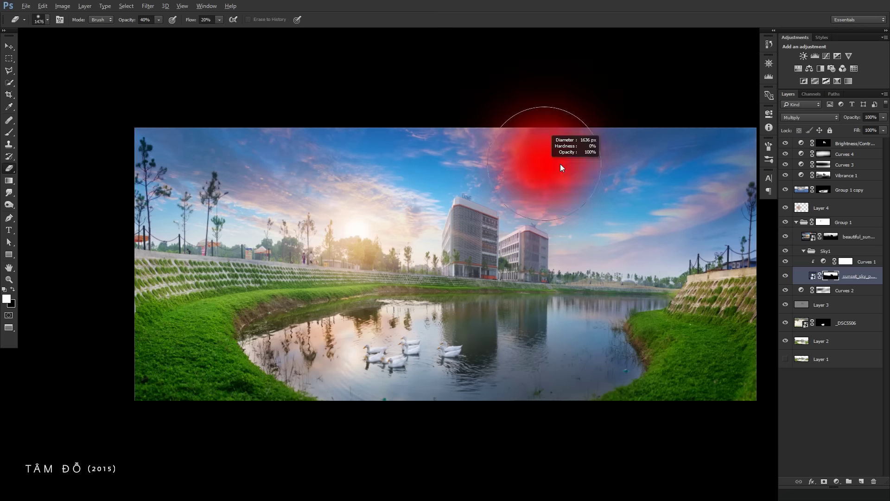
pyautogui.press(']')
pyautogui.press(']')
pyautogui.press(']')
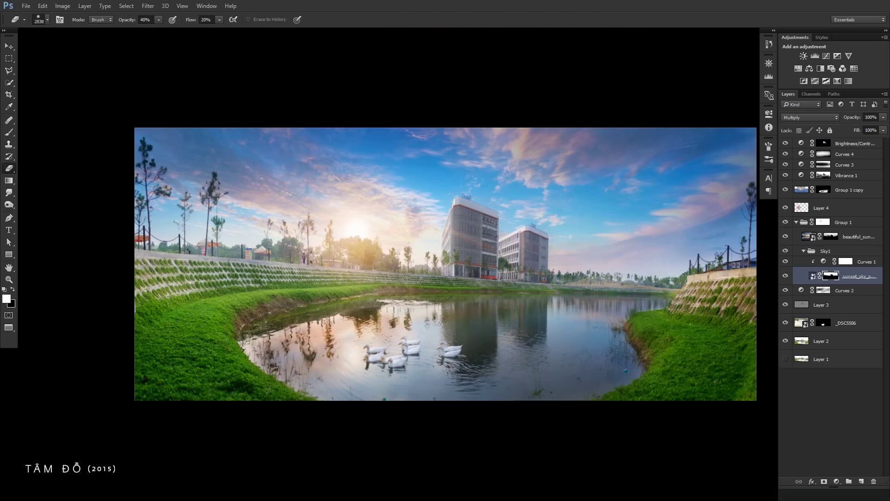
pyautogui.moveTo(596, 161); pyautogui.dragTo(511, 159)
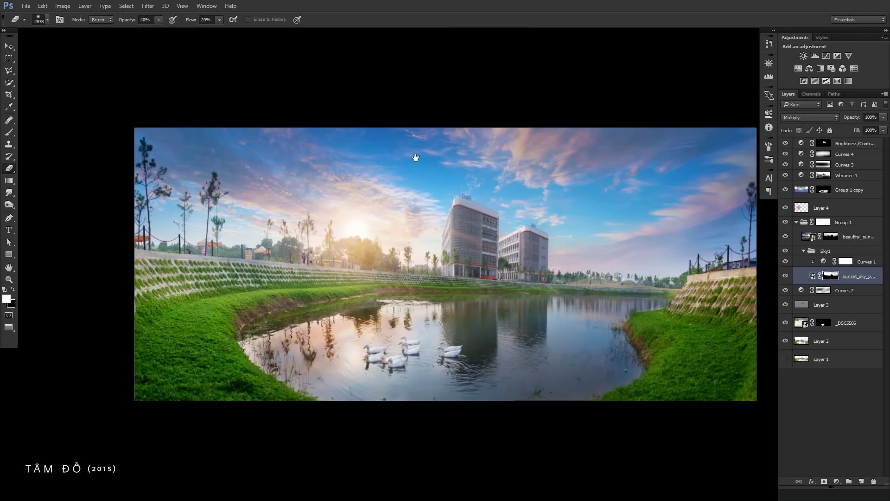
pyautogui.moveTo(416, 158); pyautogui.dragTo(325, 155)
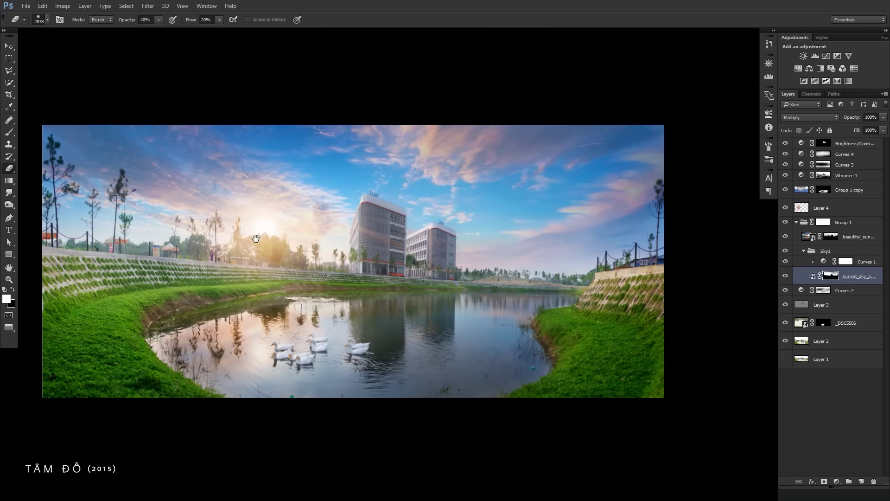
pyautogui.moveTo(245, 241); pyautogui.dragTo(282, 230)
pyautogui.moveTo(268, 159)
pyautogui.mouseDown()
pyautogui.moveTo(232, 169)
pyautogui.moveTo(171, 153)
pyautogui.mouseUp()
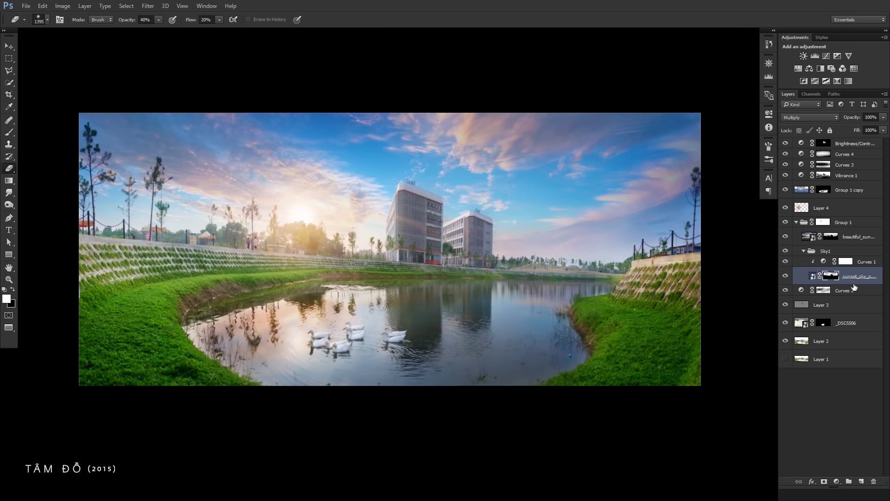
# Fade the sun glow along the right tree line on the beautiful_sun mask.
pyautogui.click(824, 239)
pyautogui.press('x')
pyautogui.moveTo(472, 132); pyautogui.dragTo(491, 132)
pyautogui.moveTo(412, 137); pyautogui.dragTo(430, 137)
pyautogui.moveTo(127, 21); pyautogui.dragTo(343, 22)
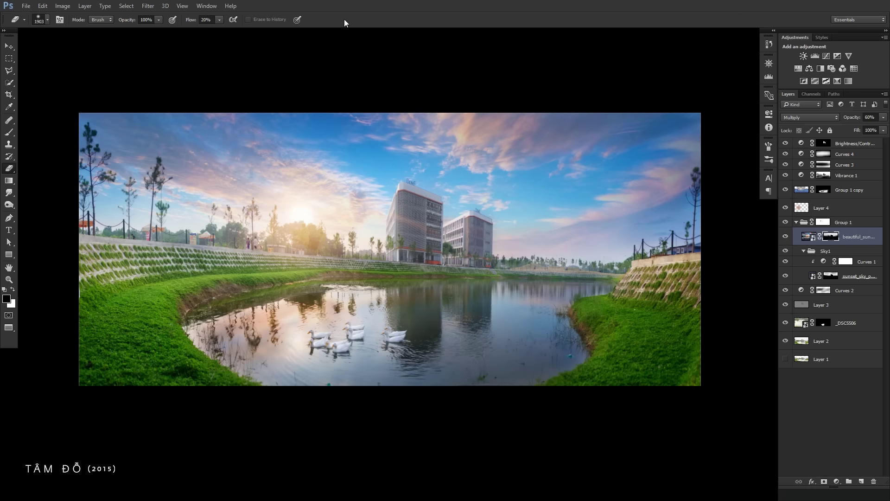
pyautogui.moveTo(367, 128); pyautogui.dragTo(382, 128)
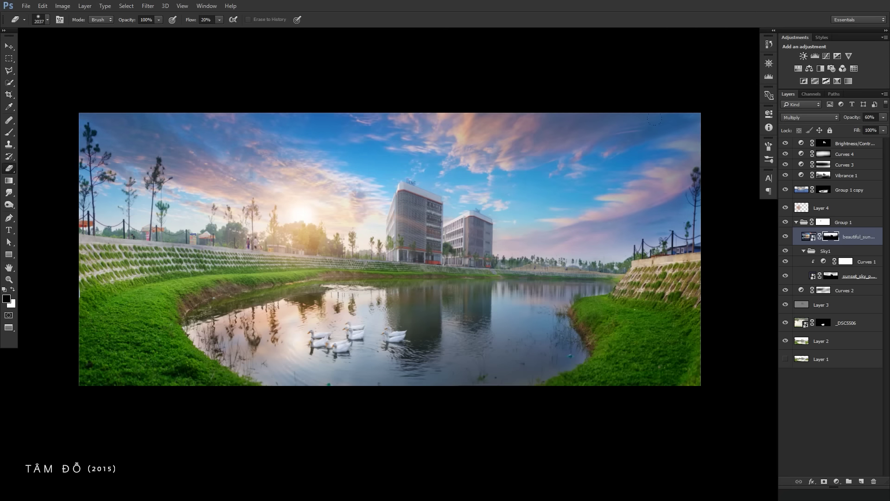
pyautogui.moveTo(659, 241); pyautogui.dragTo(635, 240)
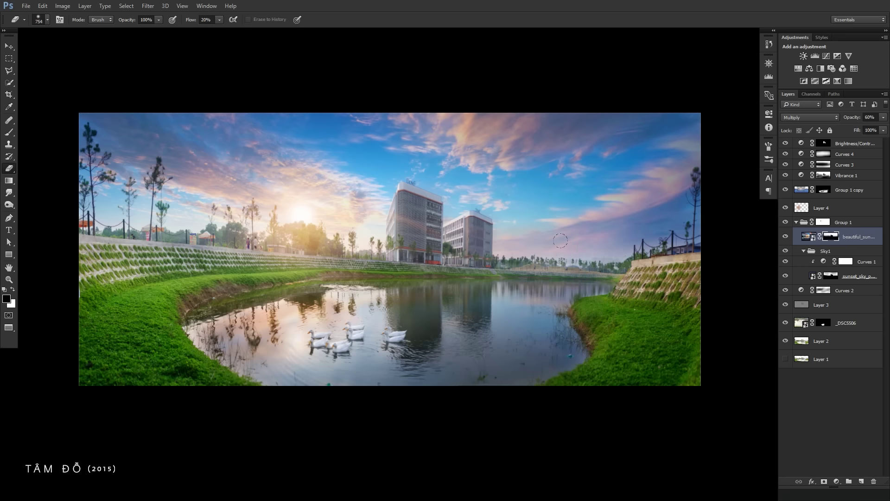
pyautogui.moveTo(597, 241); pyautogui.dragTo(536, 261)
pyautogui.press('v')
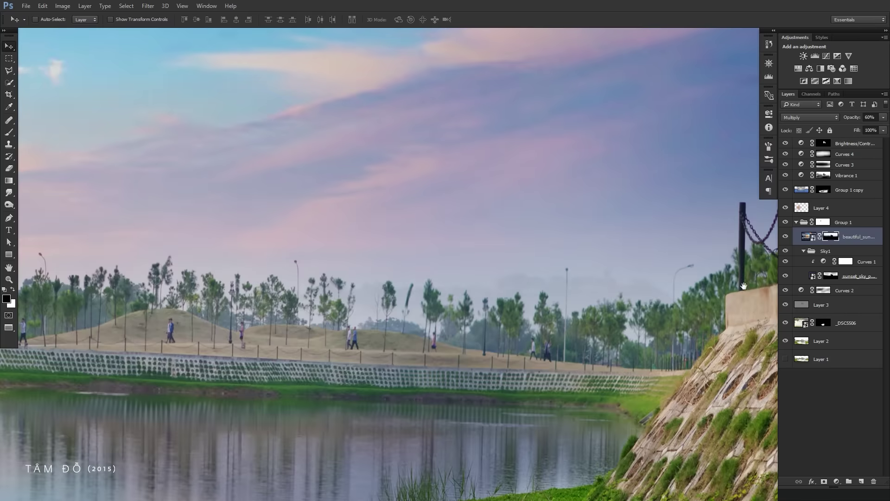
# Erase the haze behind the right-side trees on the beautiful_sun mask.
pyautogui.press('e')
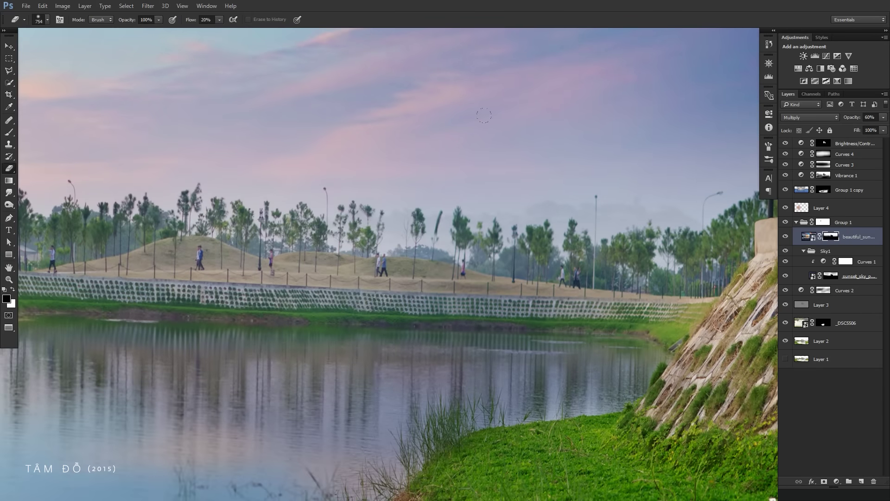
pyautogui.moveTo(640, 213); pyautogui.dragTo(408, 204)
pyautogui.press('x')
pyautogui.moveTo(672, 214); pyautogui.dragTo(464, 218)
pyautogui.moveTo(258, 208); pyautogui.dragTo(319, 209)
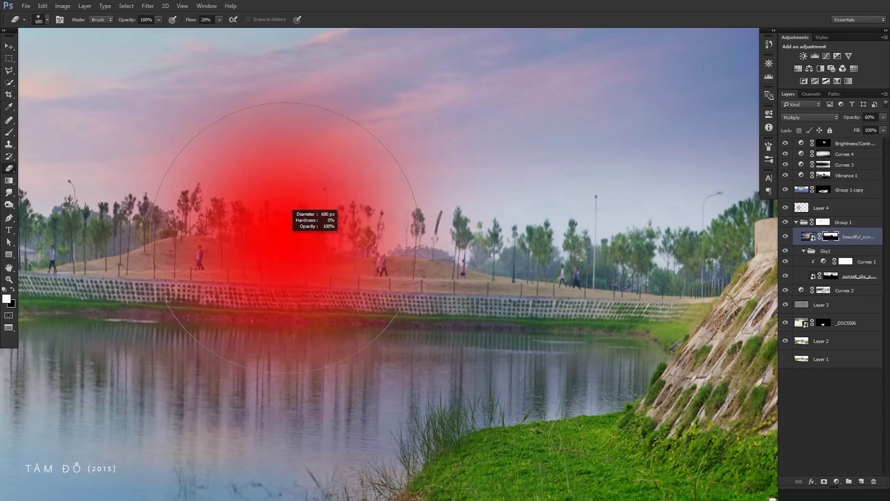
# Mask the sky above the tree line on the sunset sky mask, softening at 40%.
pyautogui.click(826, 278)
pyautogui.moveTo(655, 199); pyautogui.dragTo(631, 199)
pyautogui.press('x')
pyautogui.moveTo(607, 144); pyautogui.dragTo(635, 144)
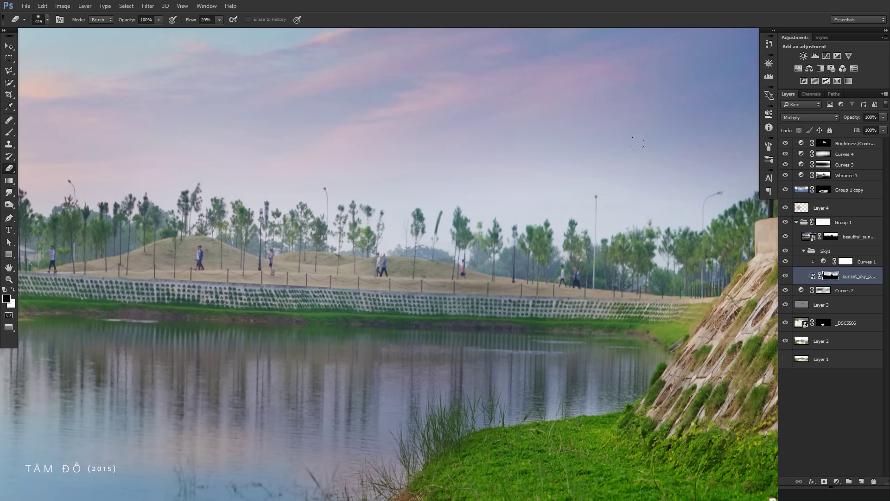
pyautogui.moveTo(723, 185); pyautogui.dragTo(417, 186)
pyautogui.moveTo(681, 185)
pyautogui.mouseDown()
pyautogui.moveTo(417, 159)
pyautogui.moveTo(163, 156)
pyautogui.mouseUp()
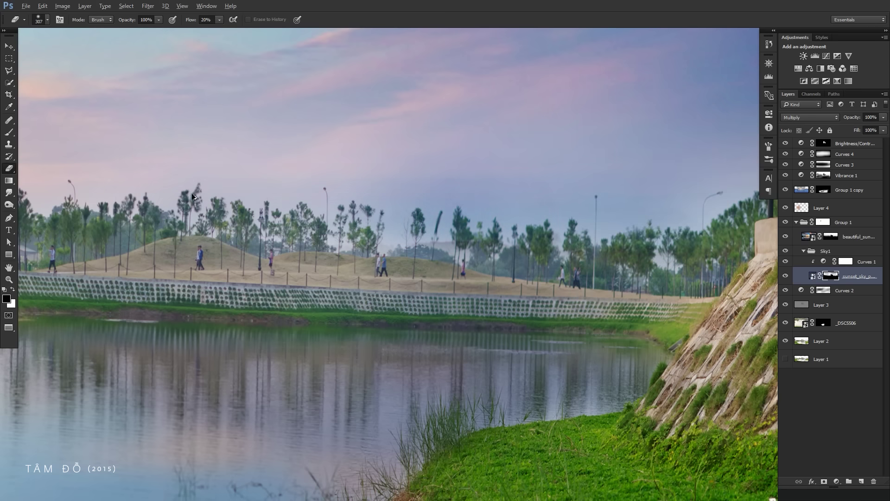
pyautogui.moveTo(191, 193); pyautogui.dragTo(200, 193)
pyautogui.press('4')
pyautogui.moveTo(544, 153); pyautogui.dragTo(222, 152)
# Pan along the tree line to the walkers' hill and collapse the Sky1 group.
pyautogui.press('x')
pyautogui.moveTo(663, 278); pyautogui.dragTo(639, 278)
pyautogui.moveTo(508, 252); pyautogui.dragTo(499, 253)
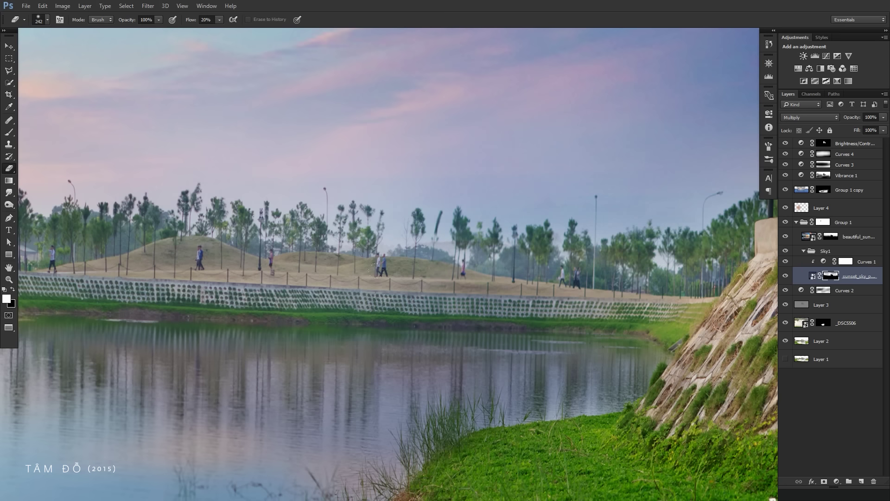
pyautogui.moveTo(331, 287); pyautogui.dragTo(364, 280)
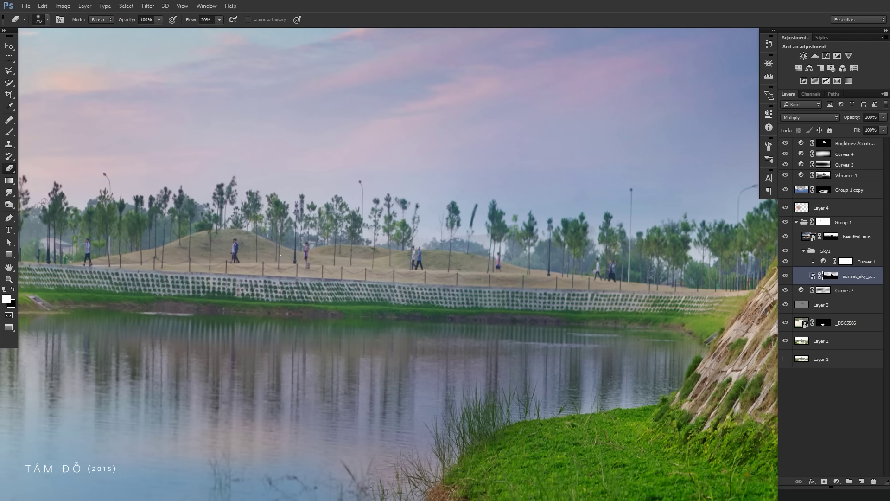
pyautogui.moveTo(298, 265); pyautogui.dragTo(389, 241)
pyautogui.press('v')
pyautogui.keyDown('ctrl'); pyautogui.click(342, 245); pyautogui.keyUp('ctrl')
pyautogui.moveTo(258, 234); pyautogui.dragTo(243, 229)
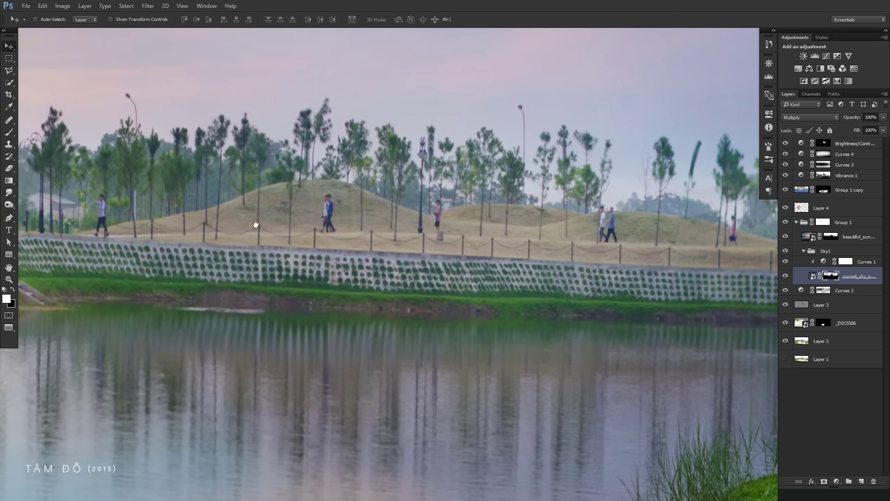
pyautogui.click(804, 252)
# Add a new empty Layer 5 above the collapsed Group 1.
pyautogui.click(796, 222)
pyautogui.click(859, 222)
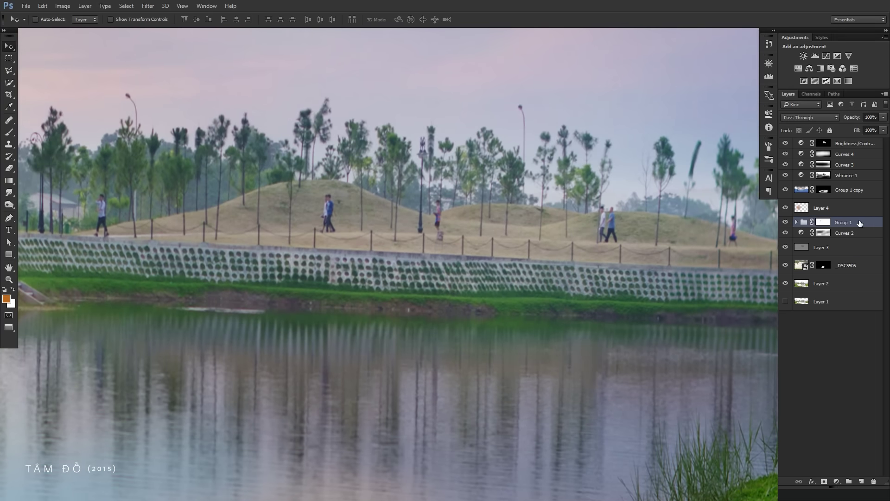
pyautogui.click(861, 481)
pyautogui.press('b')
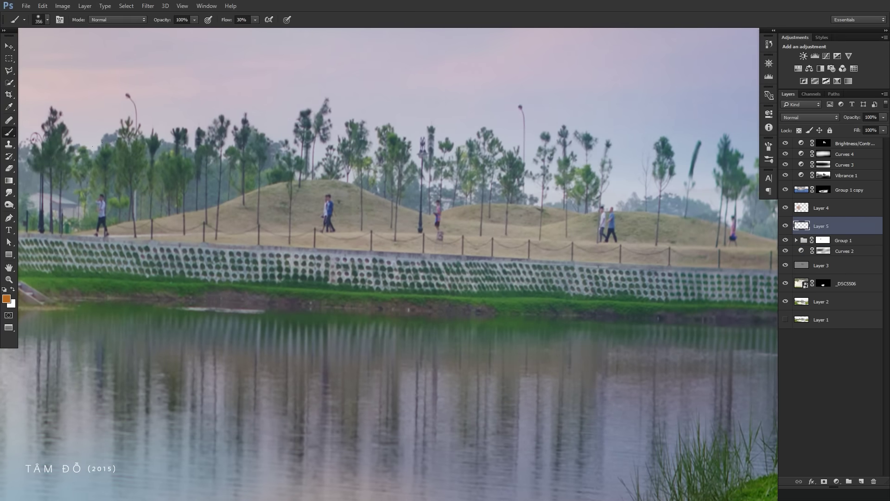
pyautogui.keyDown('alt'); pyautogui.click(79, 288); pyautogui.keyUp('alt')
# Sample a grass green from the lake bank (Current & Below) and set Layer 5 to Overlay.
pyautogui.press('i')
pyautogui.click(190, 20)
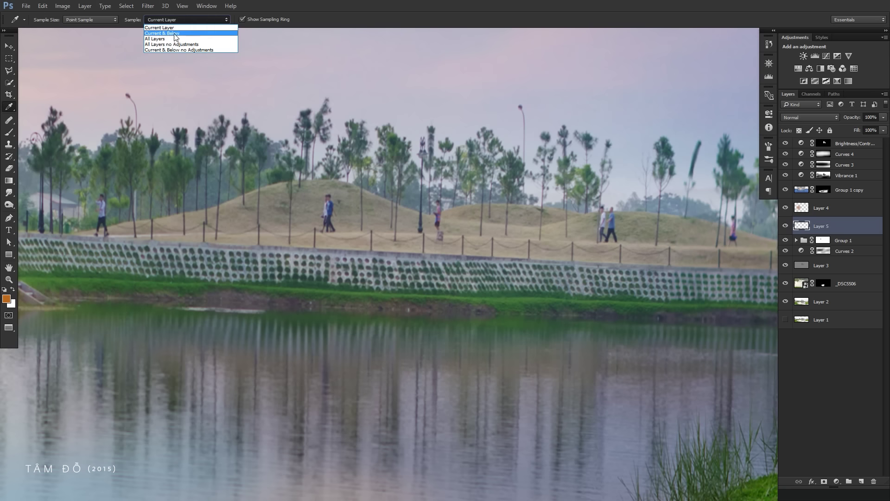
pyautogui.click(179, 31)
pyautogui.moveTo(237, 224); pyautogui.dragTo(150, 287)
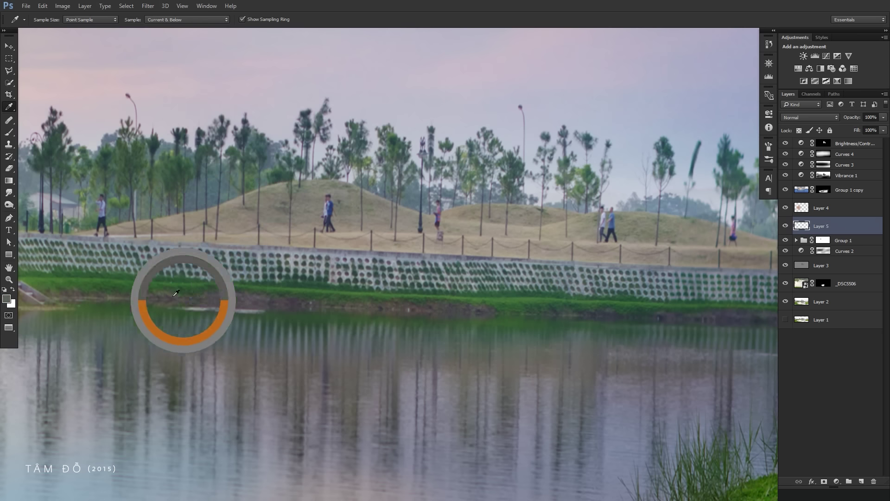
pyautogui.press('b')
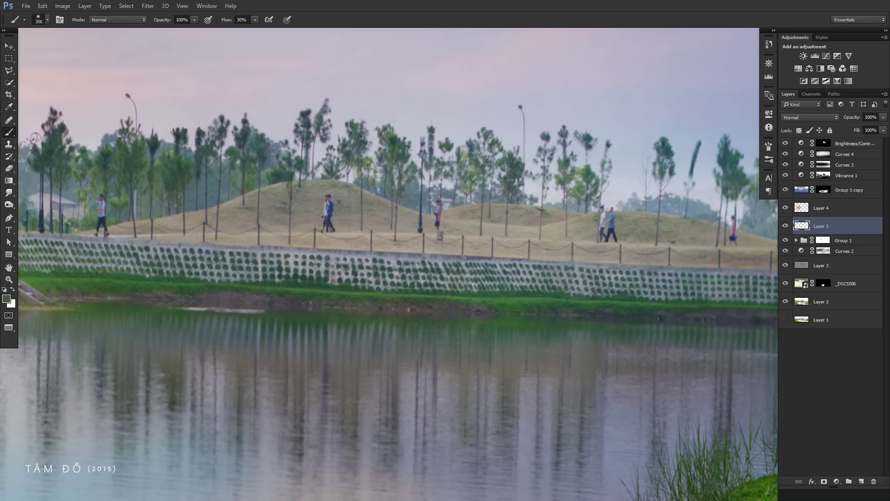
pyautogui.press('v')
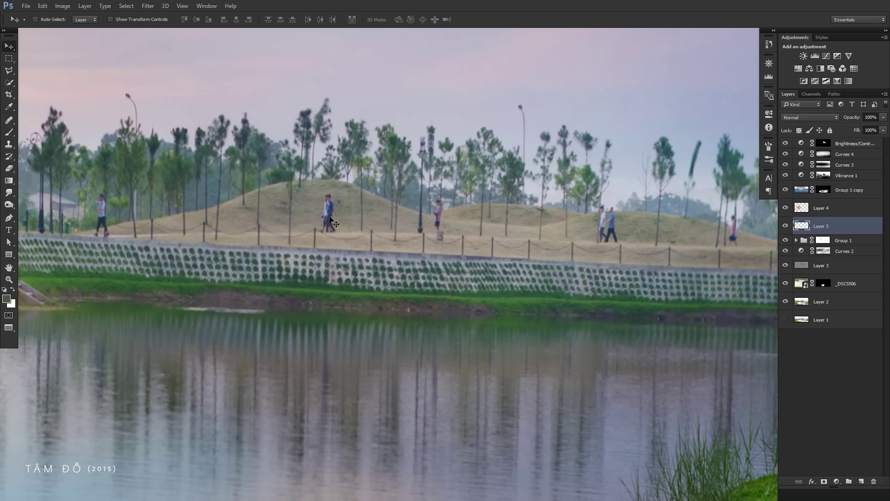
pyautogui.click(810, 117)
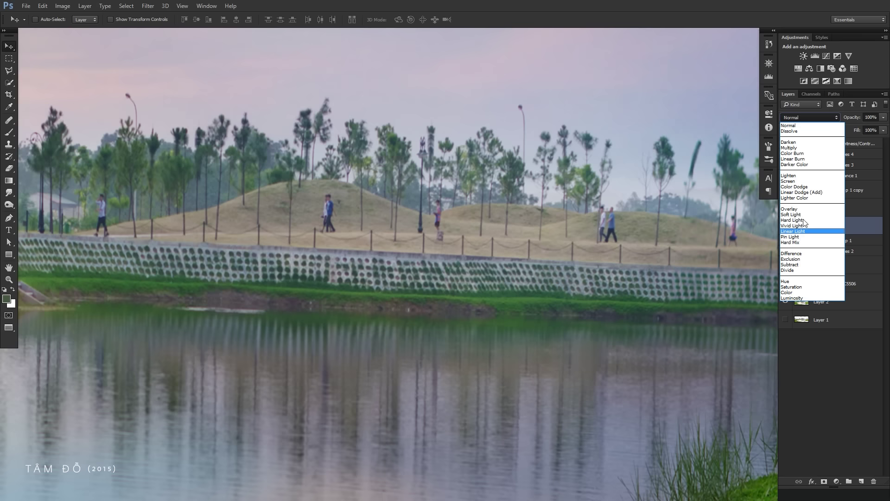
pyautogui.click(825, 218)
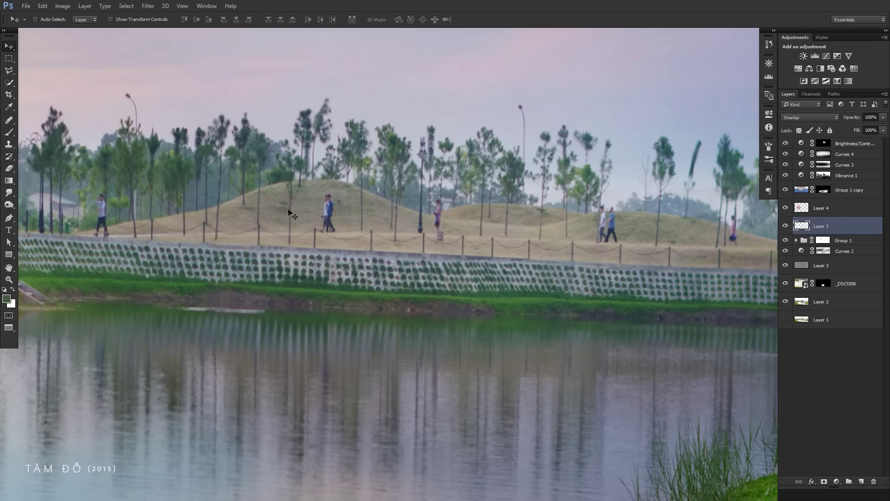
# Paint the grassy hills along the path a deeper green on Layer 5.
pyautogui.press('b')
pyautogui.moveTo(345, 211)
pyautogui.mouseDown()
pyautogui.moveTo(250, 204)
pyautogui.moveTo(409, 226)
pyautogui.moveTo(74, 229)
pyautogui.moveTo(313, 204)
pyautogui.mouseUp()
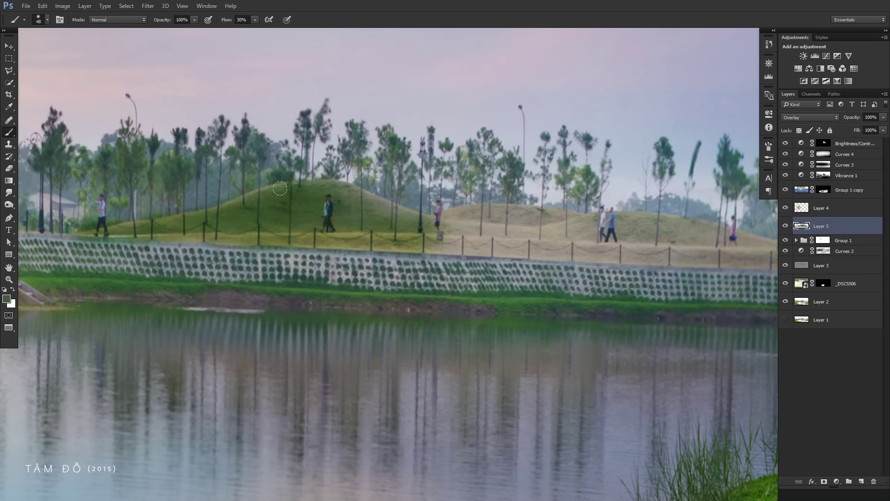
pyautogui.moveTo(347, 191)
pyautogui.mouseDown()
pyautogui.moveTo(394, 208)
pyautogui.moveTo(561, 239)
pyautogui.mouseUp()
pyautogui.moveTo(440, 206); pyautogui.dragTo(658, 236)
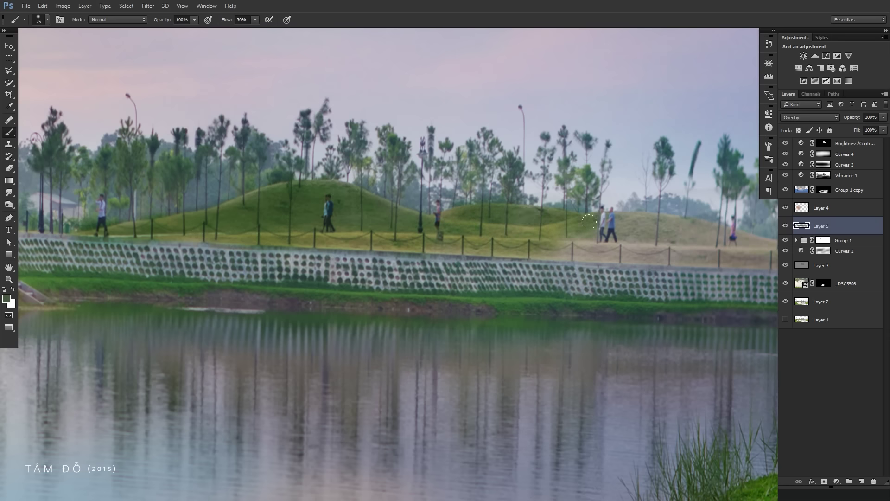
pyautogui.moveTo(474, 217); pyautogui.dragTo(339, 204)
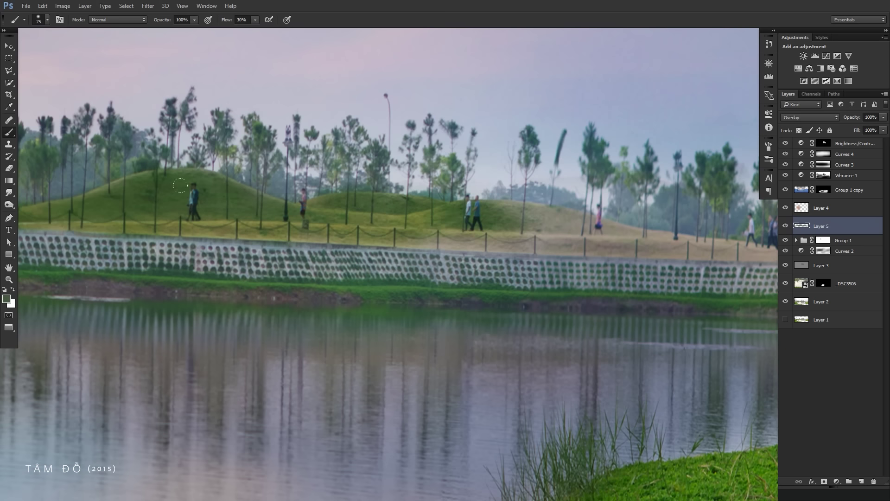
pyautogui.moveTo(417, 236); pyautogui.dragTo(496, 208)
pyautogui.moveTo(604, 227)
pyautogui.mouseDown()
pyautogui.moveTo(732, 253)
pyautogui.moveTo(593, 237)
pyautogui.mouseUp()
pyautogui.moveTo(526, 232)
pyautogui.mouseDown()
pyautogui.moveTo(748, 245)
pyautogui.moveTo(498, 231)
pyautogui.moveTo(408, 248)
pyautogui.moveTo(238, 218)
pyautogui.mouseUp()
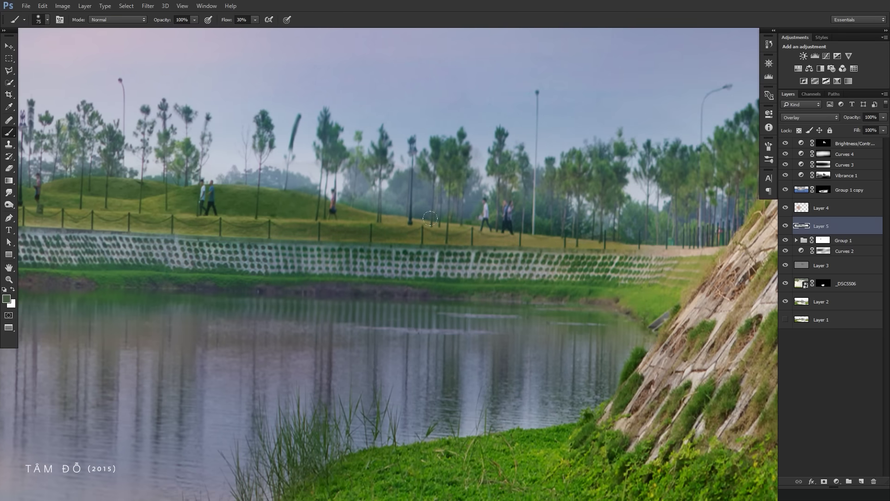
# Erase excess green from the grass strip near the wall with a 151 px eraser.
pyautogui.press('e')
pyautogui.moveTo(658, 216)
pyautogui.mouseDown()
pyautogui.moveTo(658, 262)
pyautogui.moveTo(609, 250)
pyautogui.mouseUp()
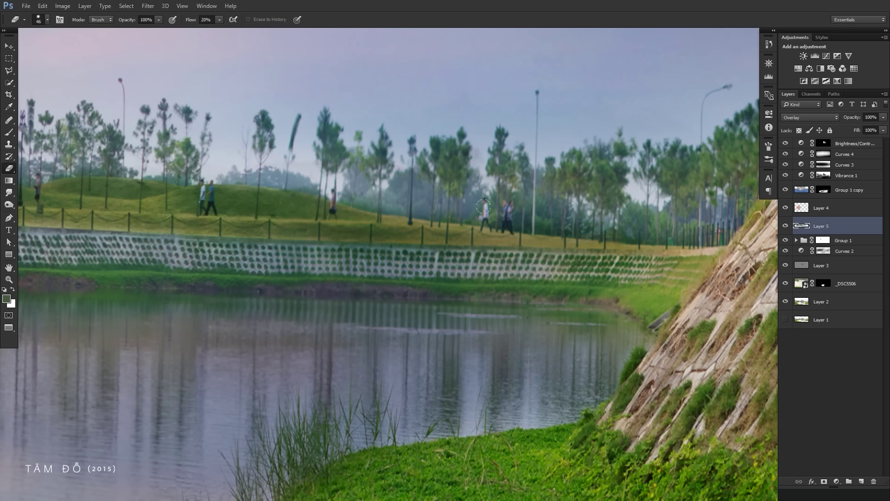
pyautogui.moveTo(570, 225)
pyautogui.mouseDown()
pyautogui.moveTo(676, 249)
pyautogui.moveTo(612, 261)
pyautogui.mouseUp()
pyautogui.moveTo(533, 253); pyautogui.dragTo(334, 248)
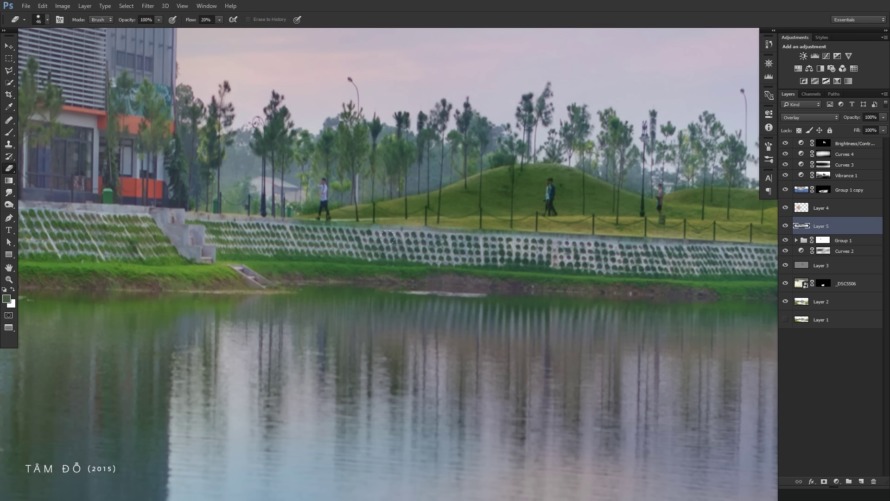
pyautogui.moveTo(277, 199); pyautogui.dragTo(313, 200)
pyautogui.moveTo(490, 161); pyautogui.dragTo(335, 184)
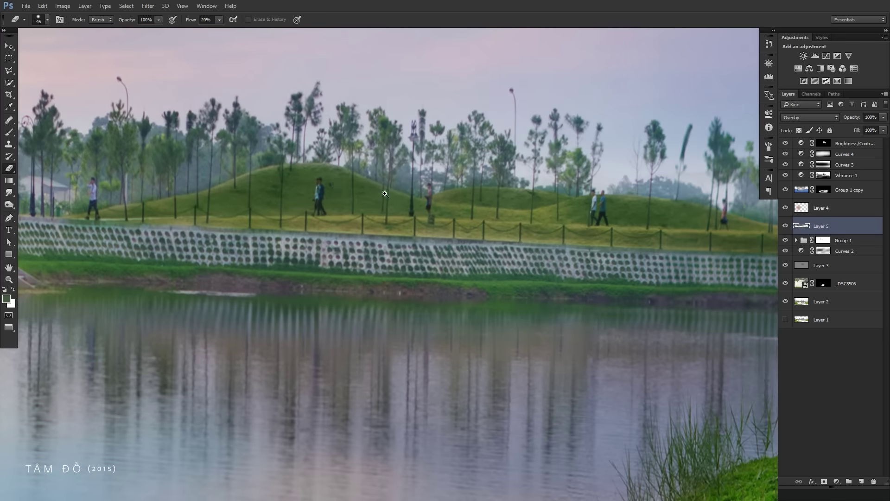
pyautogui.click(319, 188)
# Zoom in on the walkers and erase the green cast from a walker's shirt.
pyautogui.press('Return')
pyautogui.scroll(5, 320, 188)
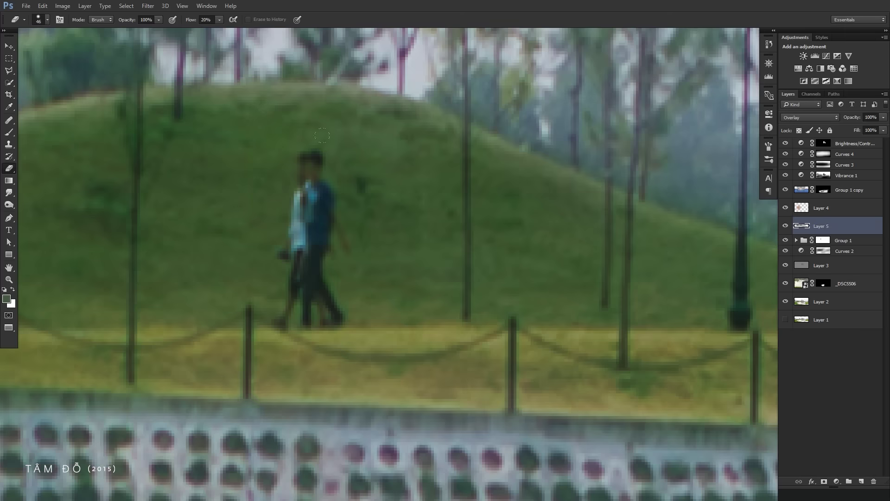
pyautogui.moveTo(307, 185); pyautogui.dragTo(302, 255)
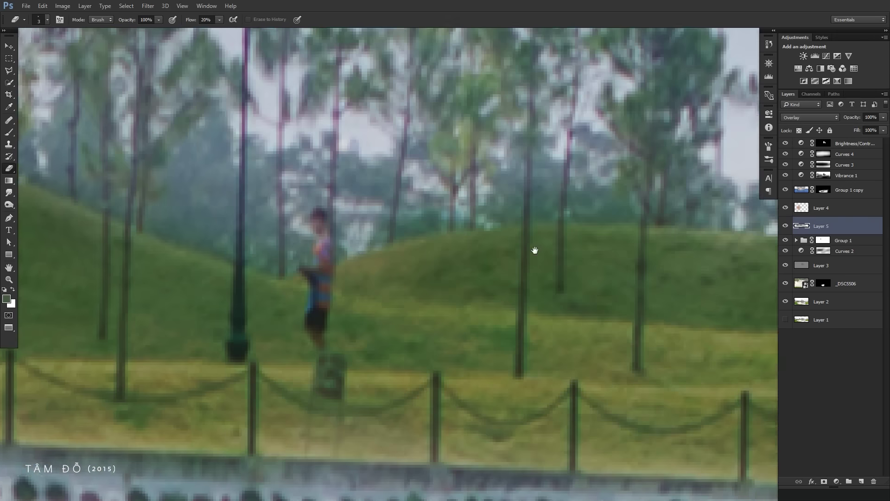
pyautogui.moveTo(535, 250); pyautogui.dragTo(516, 251)
pyautogui.moveTo(338, 248); pyautogui.dragTo(340, 248)
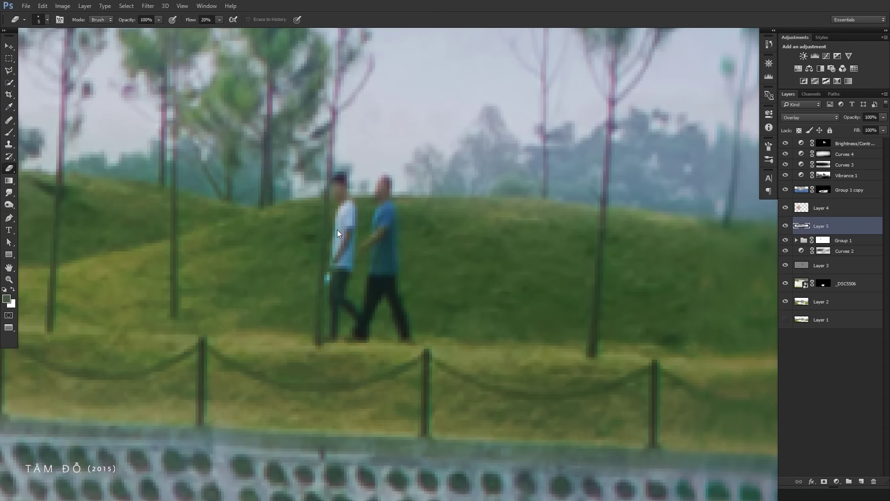
# Restore the man's blue shirt and navy trousers, then zoom back out.
pyautogui.press(']')
pyautogui.press(']')
pyautogui.moveTo(382, 227)
pyautogui.mouseDown()
pyautogui.moveTo(384, 273)
pyautogui.moveTo(352, 343)
pyautogui.mouseUp()
pyautogui.moveTo(391, 278); pyautogui.dragTo(397, 329)
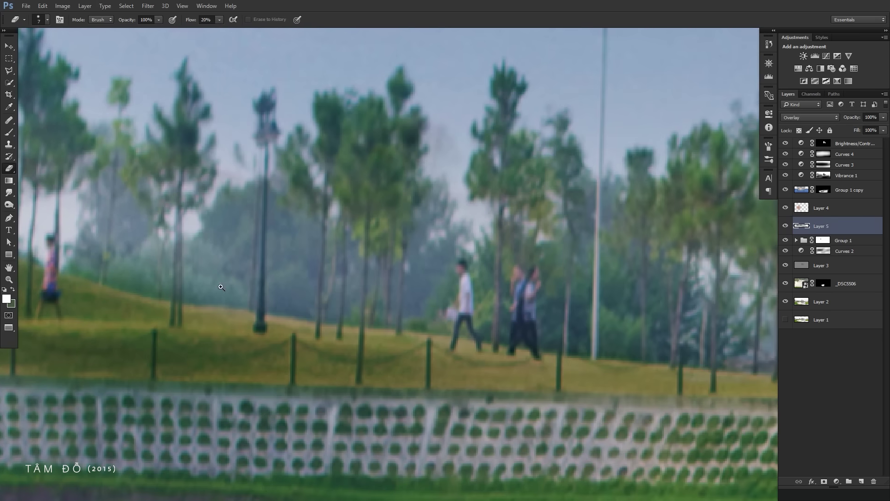
pyautogui.scroll(-3, 222, 287)
pyautogui.scroll(-3, 292, 293)
pyautogui.scroll(-3, 361, 300)
pyautogui.scroll(-3, 434, 307)
pyautogui.scroll(2, 434, 306)
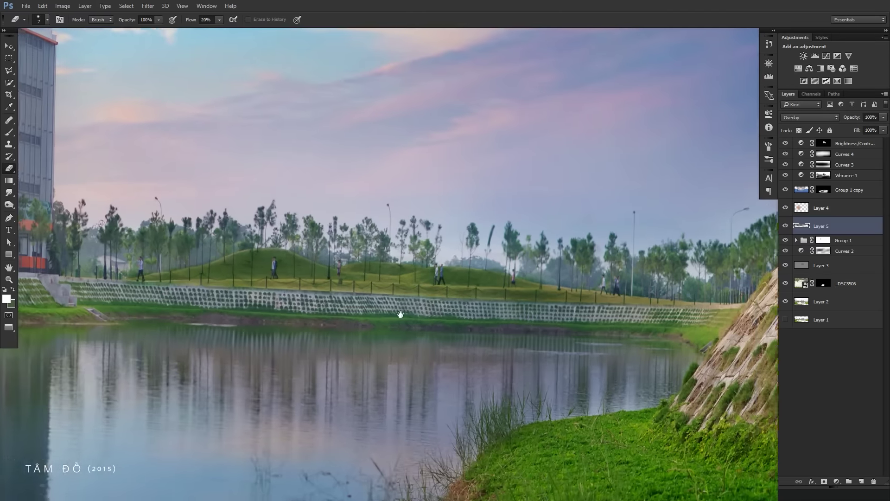
pyautogui.scroll(2, 398, 314)
# Set up the Burn tool on Layer 3 with Midtones range and a ~94 px brush.
pyautogui.press('v')
pyautogui.click(834, 263)
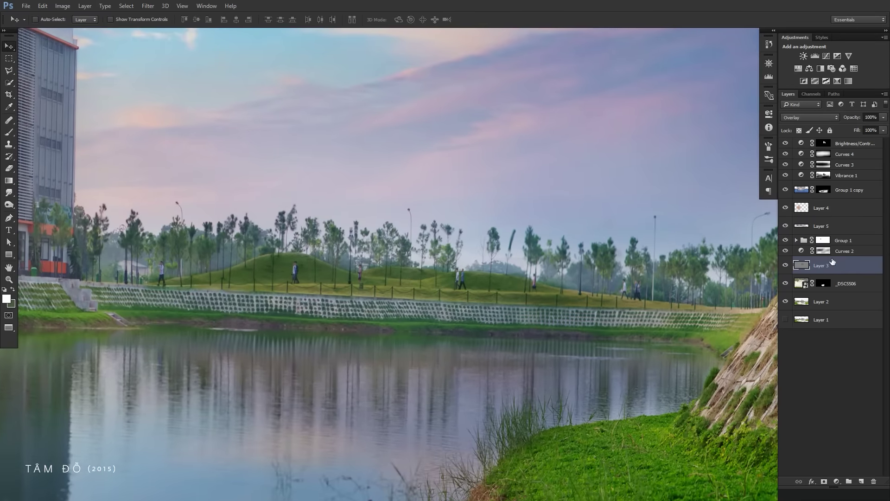
pyautogui.press('o')
pyautogui.moveTo(240, 263); pyautogui.dragTo(165, 264)
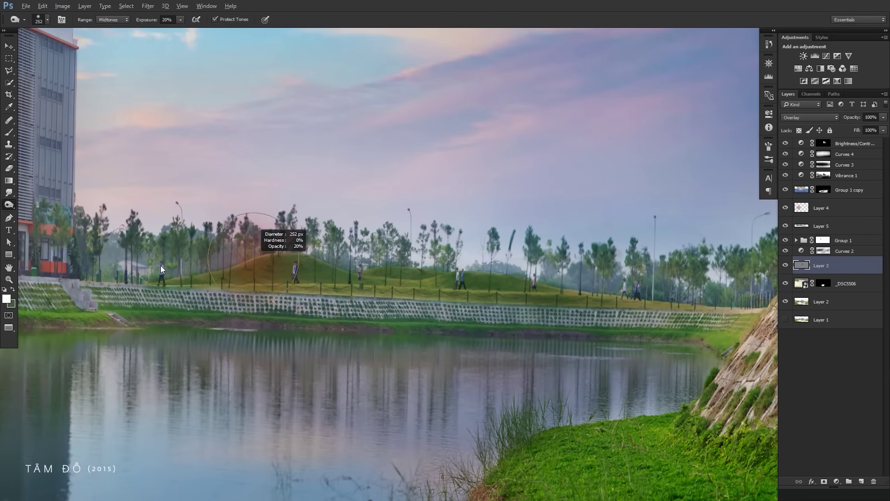
pyautogui.hotkey('shift', 'o')
pyautogui.moveTo(246, 264)
pyautogui.mouseDown()
pyautogui.moveTo(228, 270)
pyautogui.moveTo(241, 269)
pyautogui.mouseUp()
pyautogui.click(106, 33)
pyautogui.moveTo(195, 253); pyautogui.dragTo(206, 249)
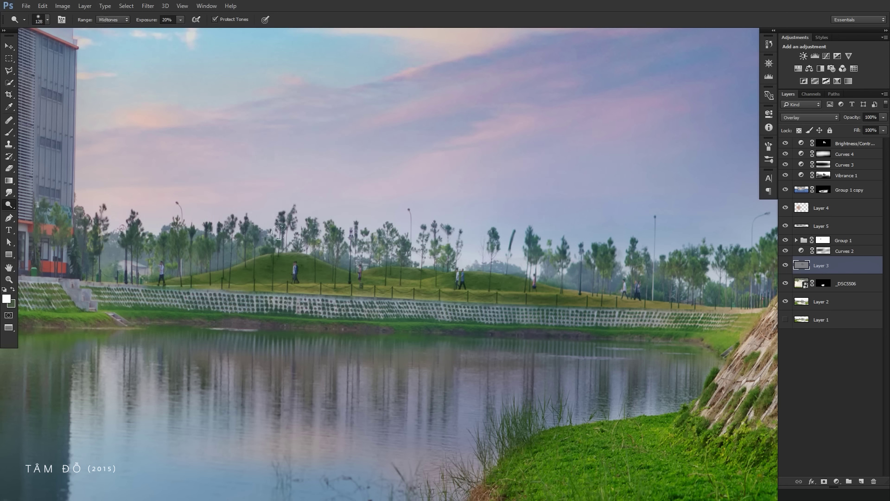
pyautogui.moveTo(266, 259)
pyautogui.mouseDown()
pyautogui.moveTo(222, 261)
pyautogui.moveTo(269, 262)
pyautogui.mouseUp()
# Burn the hill slopes at 10% exposure with 56–74 px brushes.
pyautogui.hotkey('ctrl', 'z')
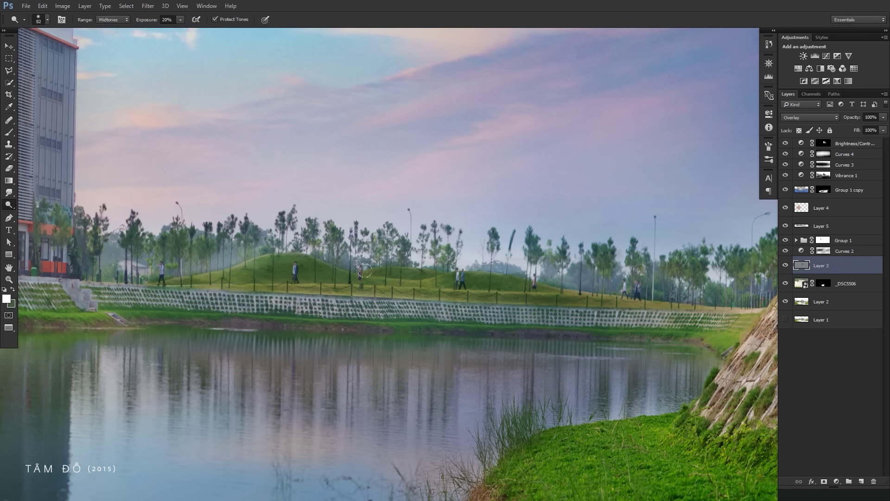
pyautogui.moveTo(384, 276); pyautogui.dragTo(368, 277)
pyautogui.press('1')
pyautogui.moveTo(301, 265)
pyautogui.mouseDown()
pyautogui.moveTo(314, 267)
pyautogui.moveTo(301, 277)
pyautogui.moveTo(333, 278)
pyautogui.mouseUp()
pyautogui.moveTo(266, 259); pyautogui.dragTo(278, 259)
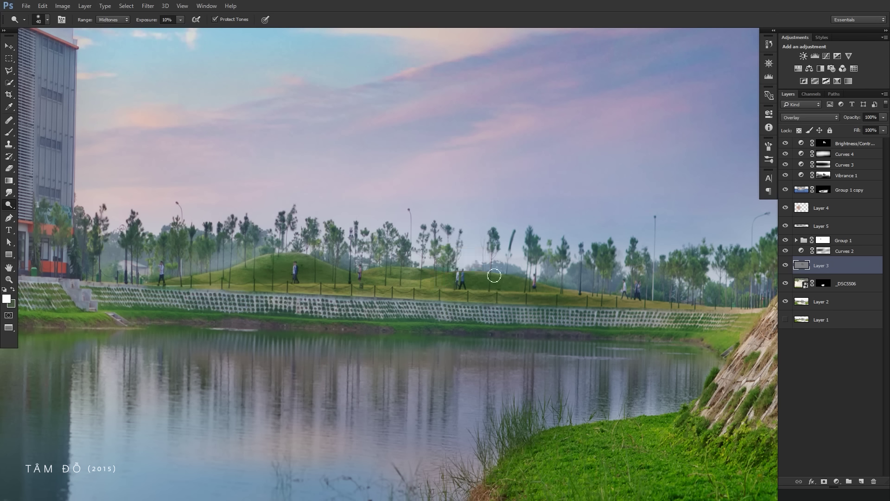
pyautogui.moveTo(494, 288); pyautogui.dragTo(511, 288)
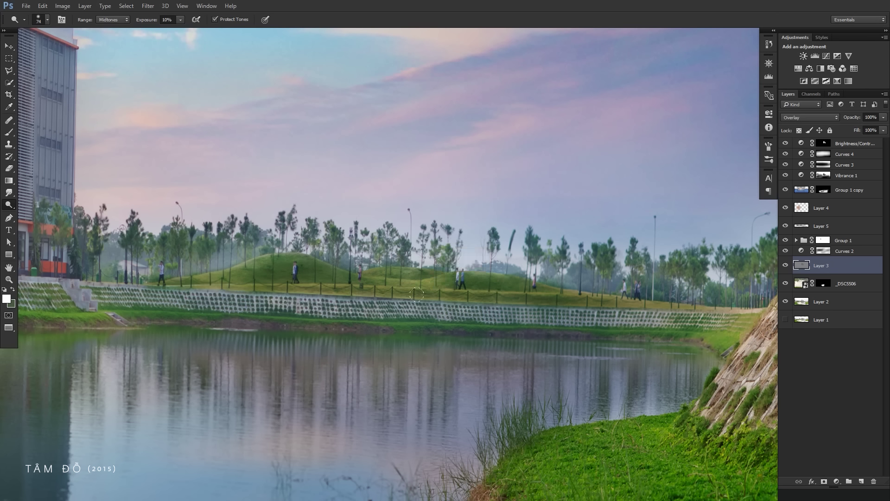
pyautogui.moveTo(417, 284); pyautogui.dragTo(358, 281)
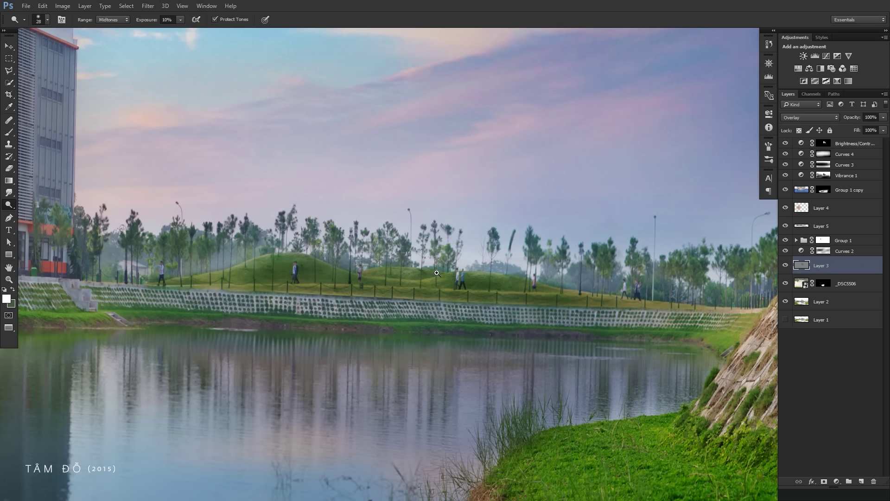
pyautogui.click(431, 272)
# Zoom in on the hills and pan across them in full-screen mode.
pyautogui.click(368, 287)
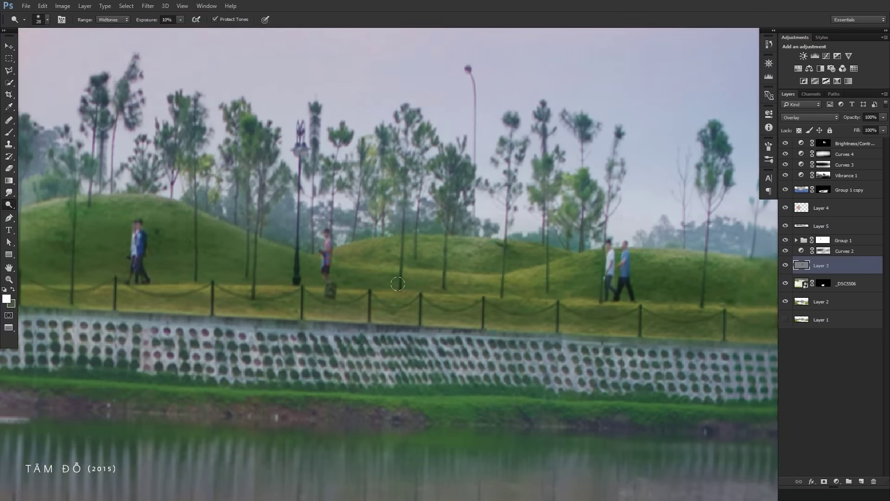
pyautogui.press('f')
pyautogui.press('f')
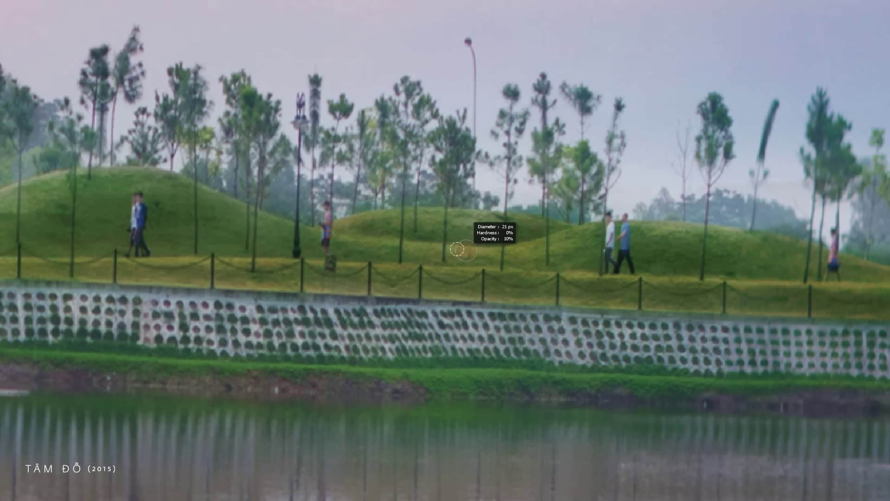
pyautogui.moveTo(277, 186); pyautogui.dragTo(322, 192)
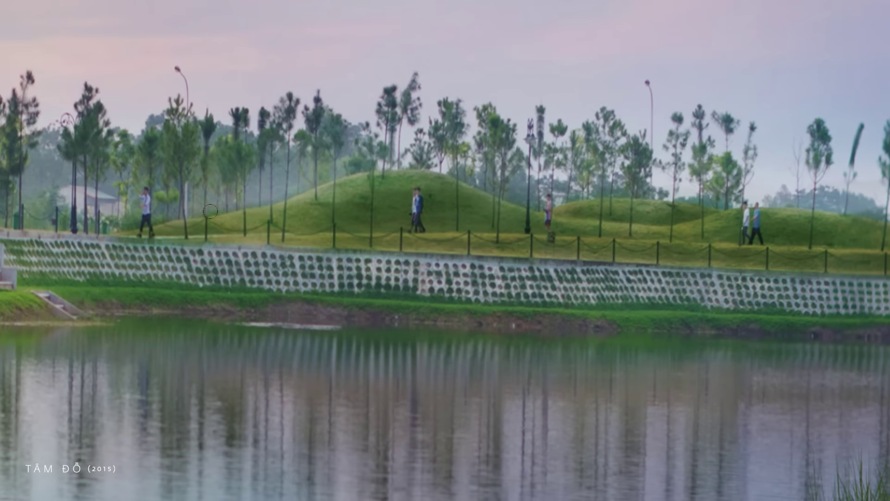
pyautogui.moveTo(250, 205); pyautogui.dragTo(334, 207)
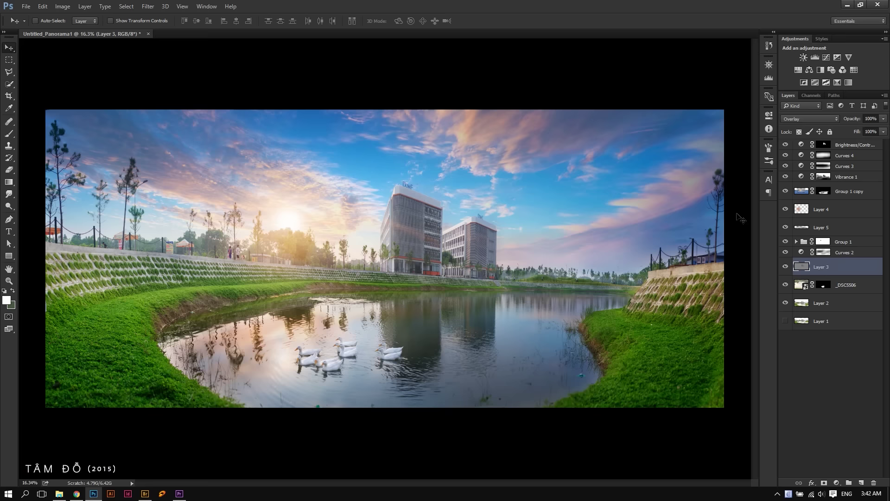
# Expand Group 1 and hide the sunset sky layer to compare the sky.
pyautogui.click(795, 241)
pyautogui.click(829, 255)
pyautogui.click(785, 255)
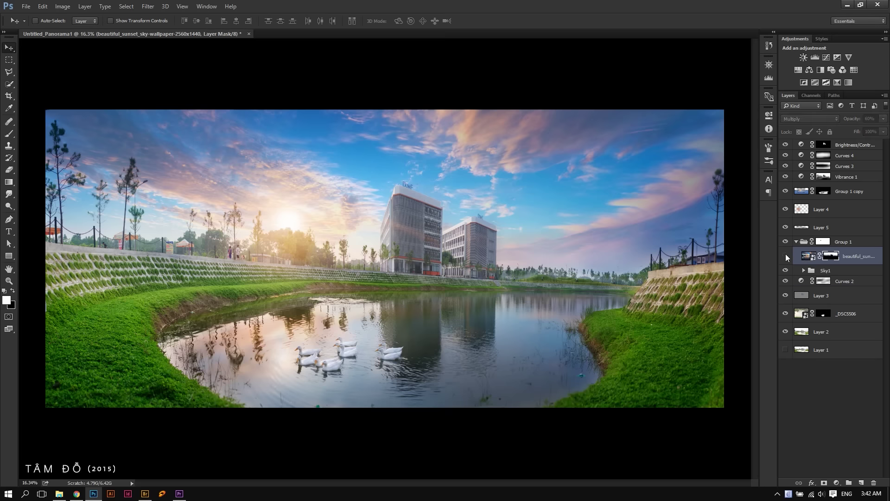
pyautogui.click(820, 332)
pyautogui.press('b')
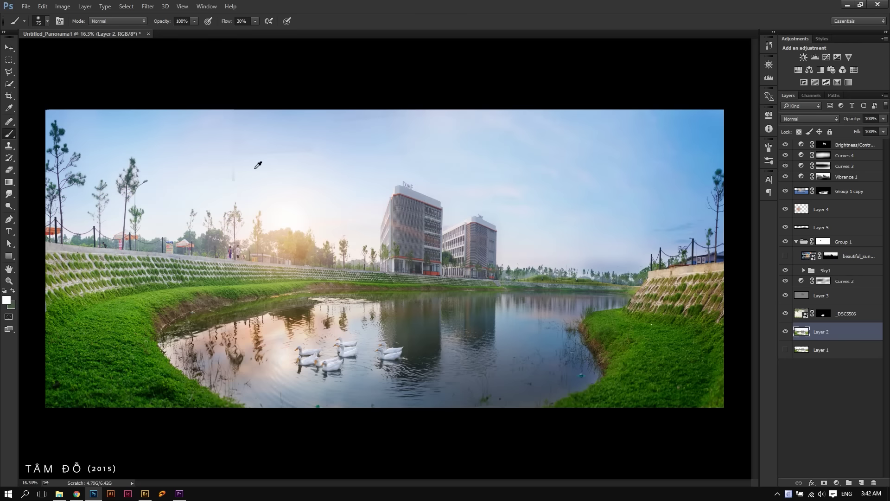
pyautogui.moveTo(259, 165); pyautogui.dragTo(268, 143)
# Fade the pink upper-middle clouds by erasing the sunset sky mask with a ~1850 px eraser.
pyautogui.click(785, 256)
pyautogui.click(830, 256)
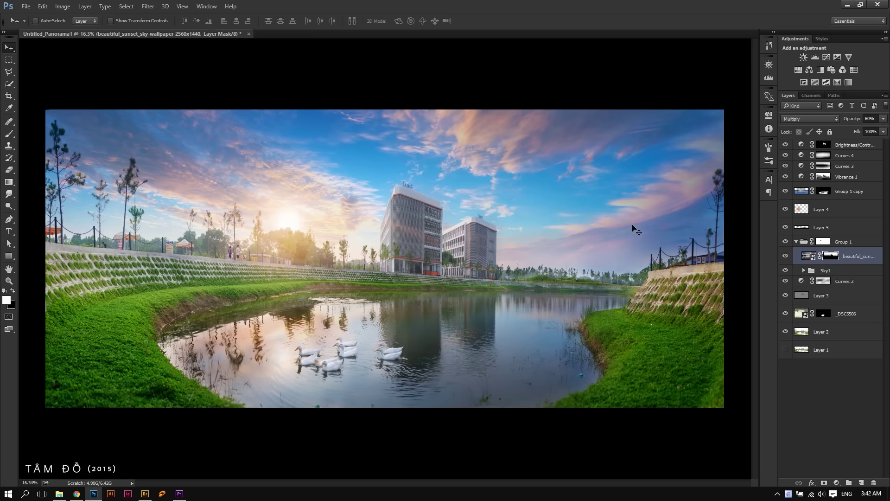
pyautogui.press('e')
pyautogui.moveTo(433, 119); pyautogui.dragTo(505, 116)
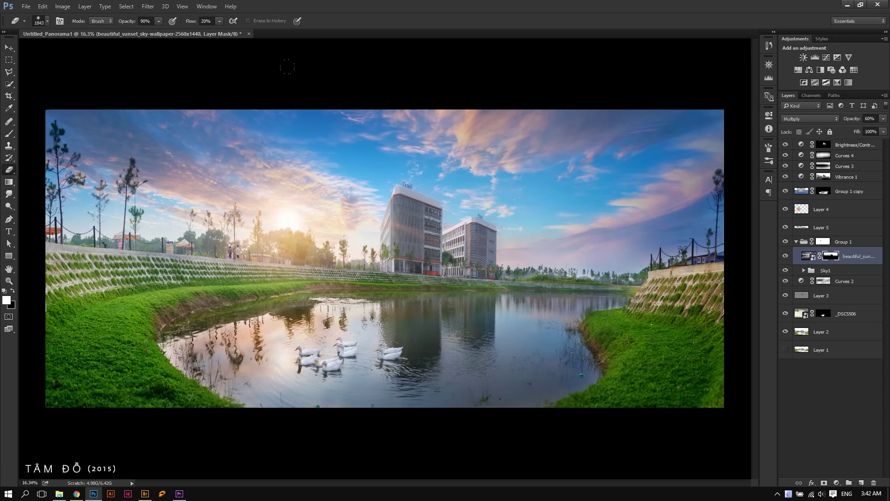
pyautogui.moveTo(713, 141); pyautogui.dragTo(417, 139)
pyautogui.moveTo(218, 139); pyautogui.dragTo(239, 137)
pyautogui.moveTo(574, 237); pyautogui.dragTo(547, 237)
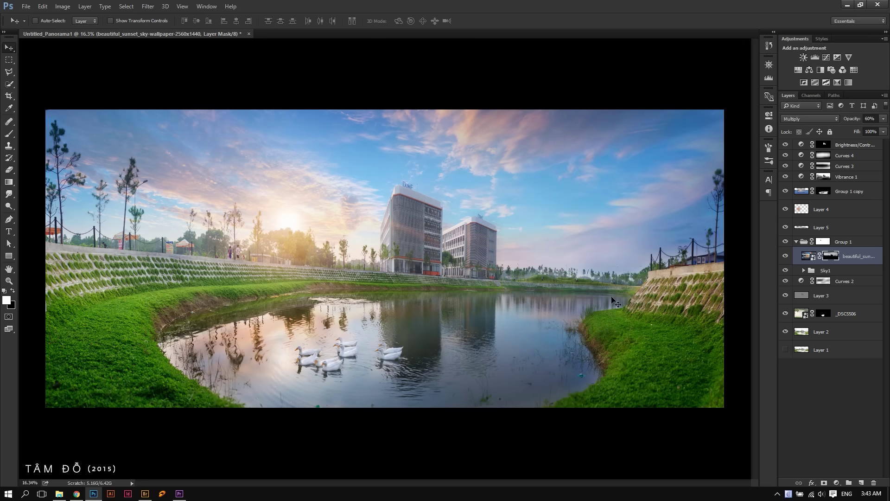
pyautogui.moveTo(353, 116); pyautogui.dragTo(703, 54)
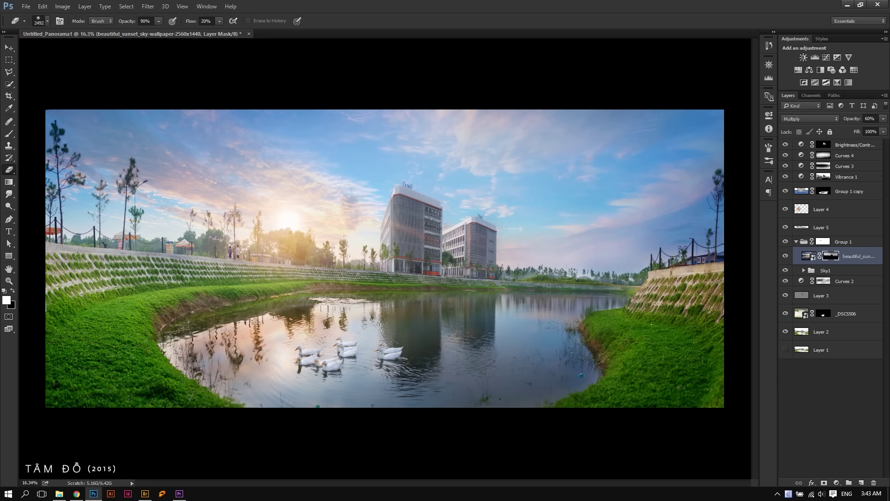
# Expand Sky1 and target the sunset_sky_panorama mask with black in front.
pyautogui.click(804, 270)
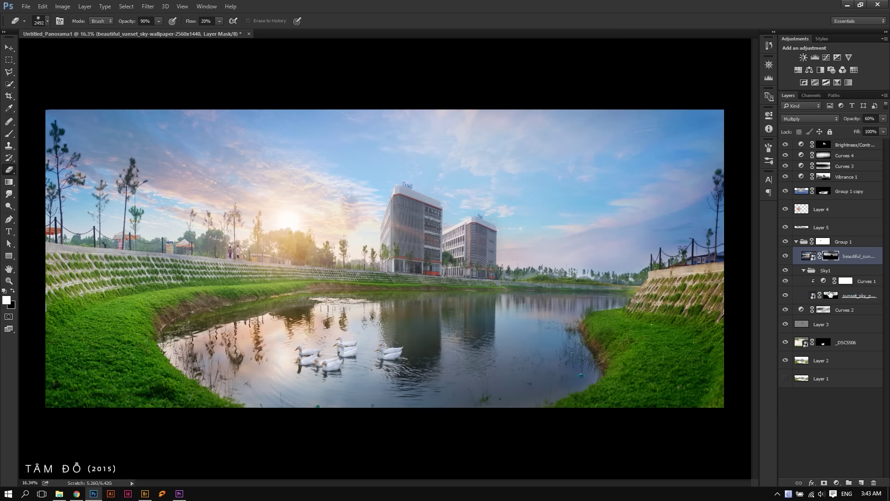
pyautogui.click(830, 296)
pyautogui.press('x')
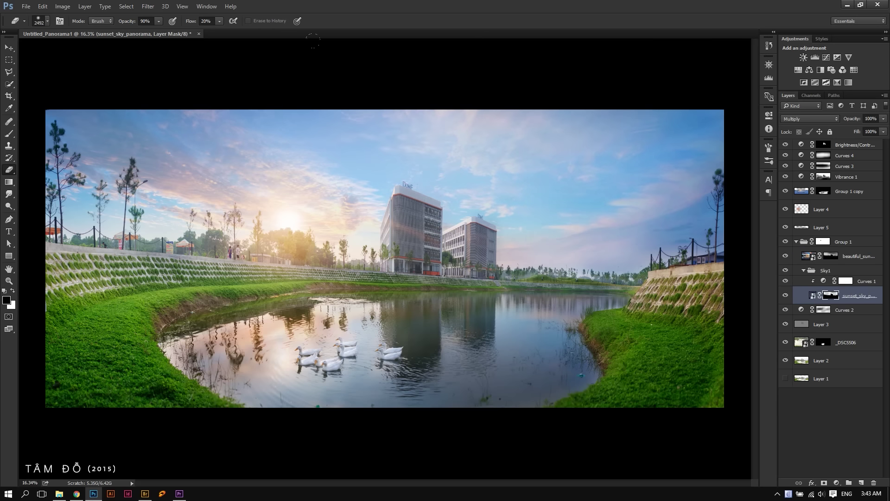
pyautogui.press('[')
pyautogui.press('[')
pyautogui.press('[')
pyautogui.press('v')
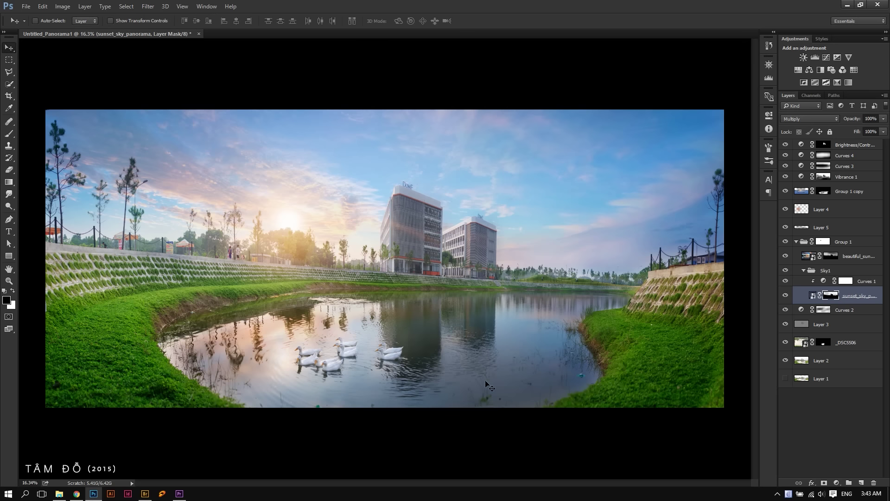
# Collapse Group 1, zoom in close on the ducks, and target the _DSC5506 layer mask.
pyautogui.click(796, 242)
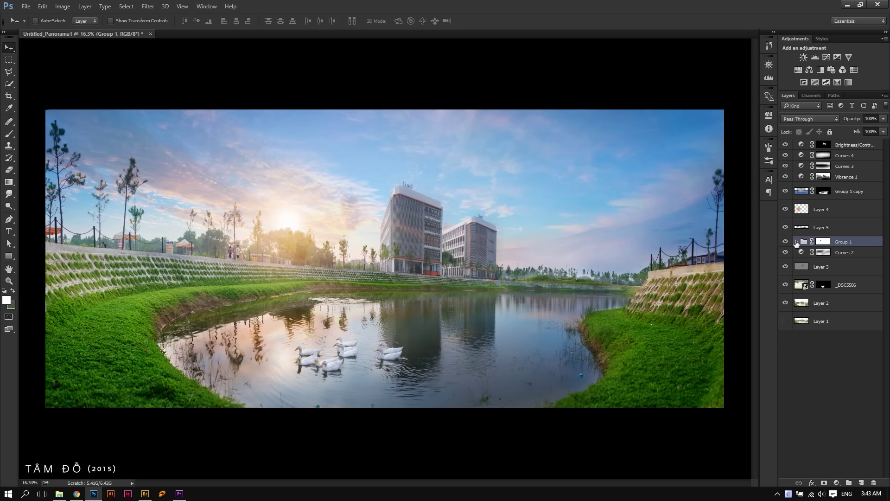
pyautogui.hotkey('ctrl', 'space')
pyautogui.moveTo(350, 382); pyautogui.dragTo(429, 405)
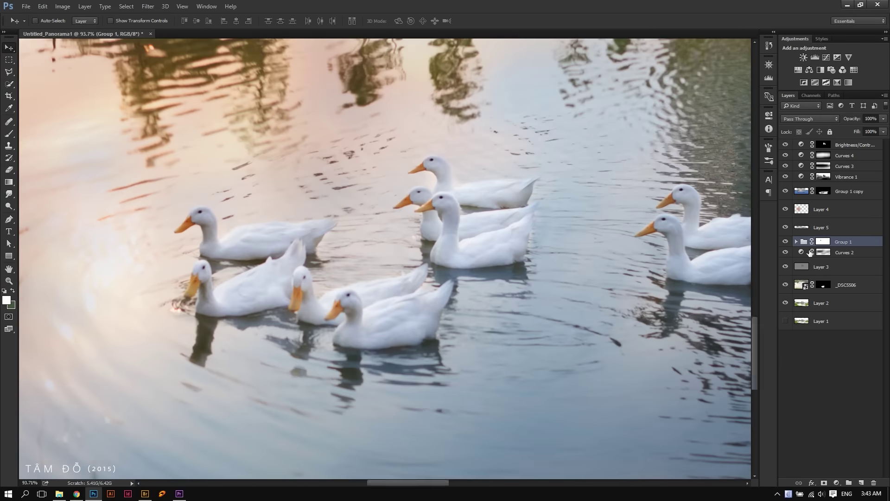
pyautogui.click(823, 285)
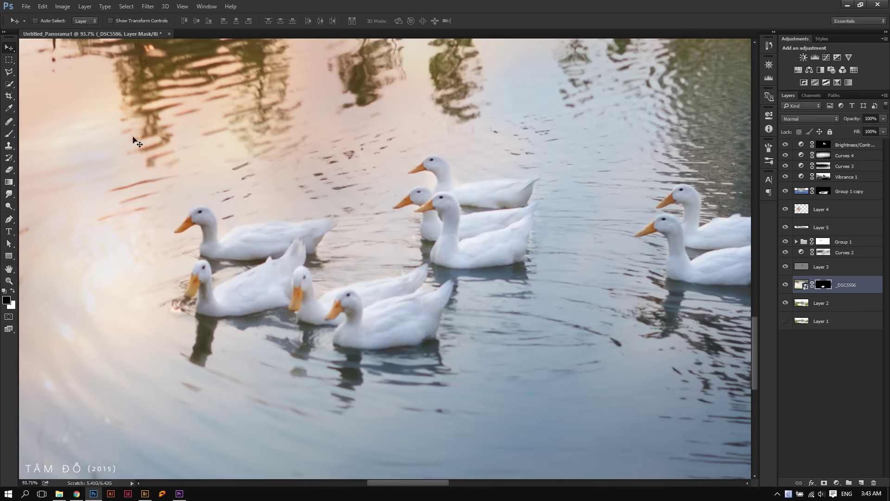
# Fade the duck reflections on the mask with a soft eraser of about 105 px.
pyautogui.click(10, 170)
pyautogui.rightClick(482, 223)
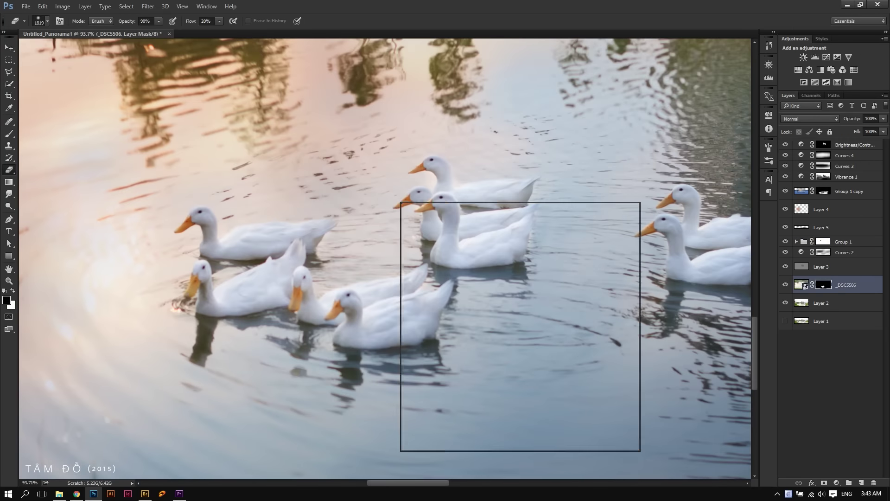
pyautogui.press('Return')
pyautogui.moveTo(255, 312)
pyautogui.mouseDown()
pyautogui.moveTo(202, 372)
pyautogui.moveTo(202, 401)
pyautogui.mouseUp()
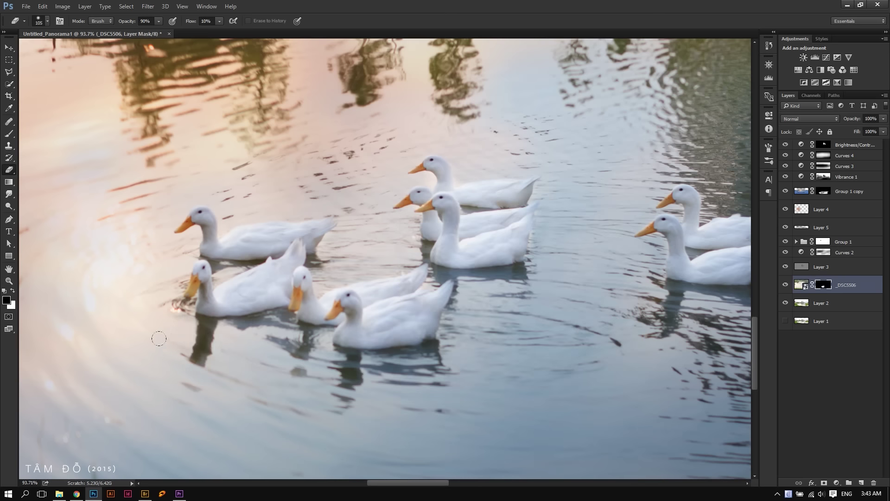
pyautogui.press('x')
pyautogui.moveTo(157, 327)
pyautogui.mouseDown()
pyautogui.moveTo(262, 352)
pyautogui.moveTo(506, 261)
pyautogui.mouseUp()
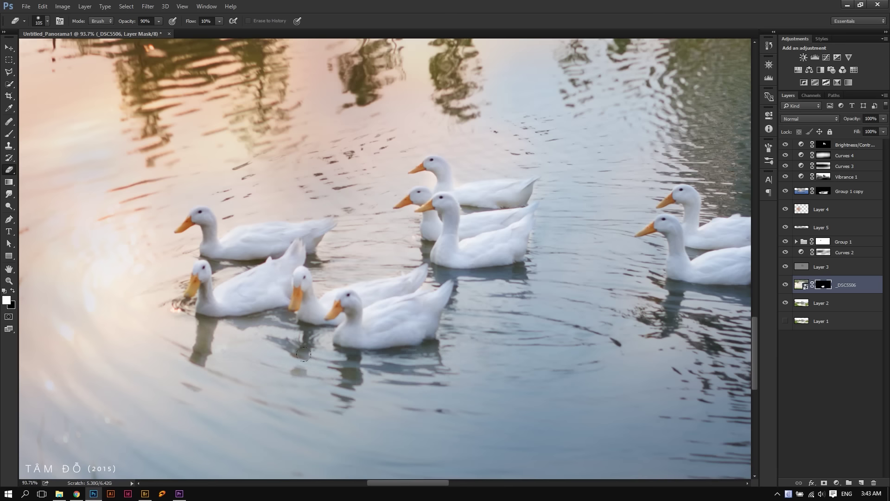
pyautogui.press('Tab')
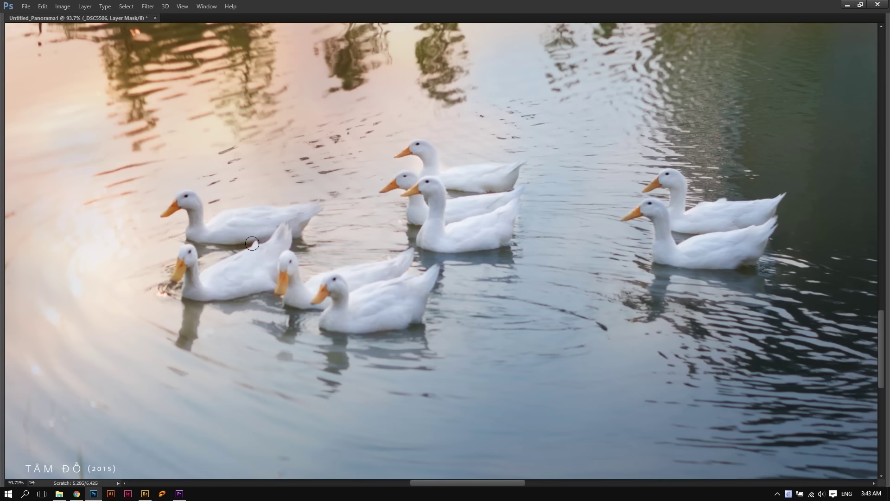
pyautogui.moveTo(150, 237); pyautogui.dragTo(229, 478)
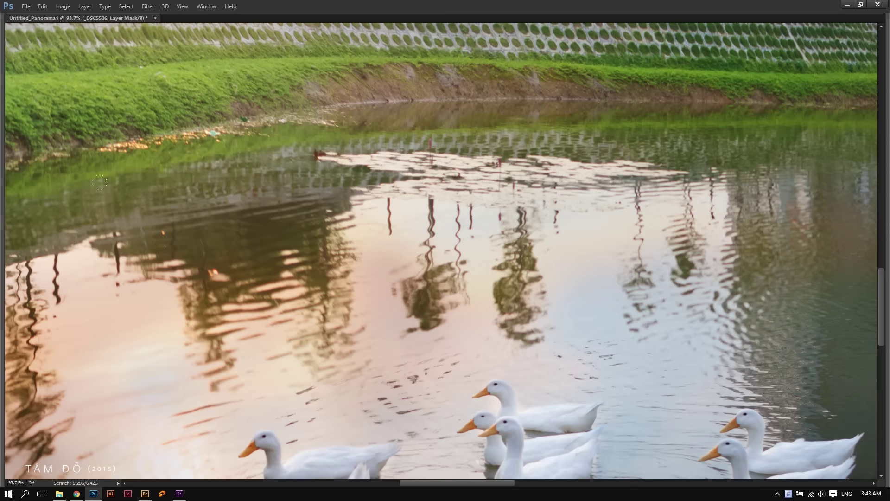
pyautogui.scroll(-3, 185, 223)
pyautogui.moveTo(6, 370); pyautogui.dragTo(195, 264)
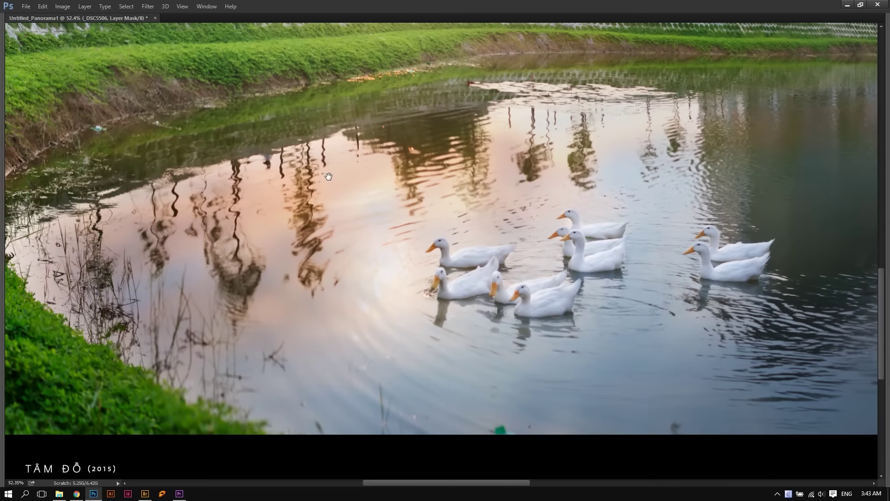
pyautogui.keyDown('alt'); pyautogui.rightClick(248, 248); pyautogui.keyUp('alt')
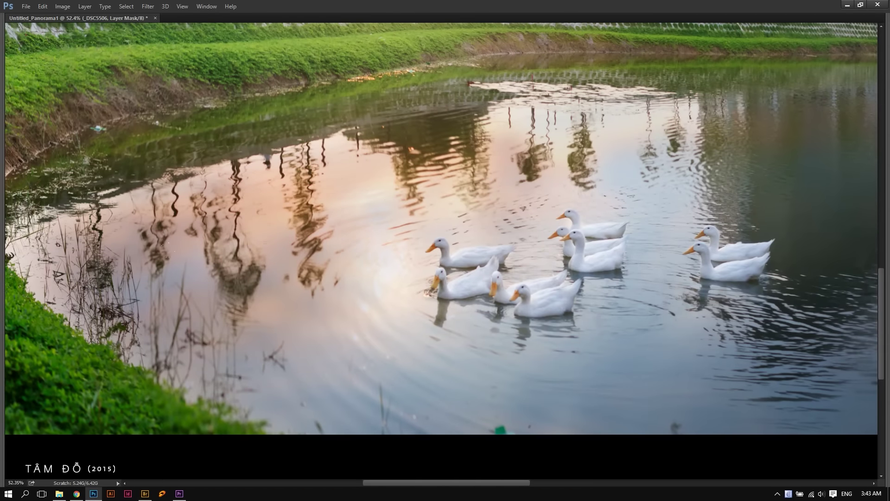
# Restore the panels, swap the colours back, and re-enable the _DSC5506 layer mask.
pyautogui.press('Tab')
pyautogui.click(785, 284)
pyautogui.press('v')
pyautogui.click(801, 285)
pyautogui.press('x')
pyautogui.keyDown('shift'); pyautogui.click(822, 286); pyautogui.keyUp('shift')
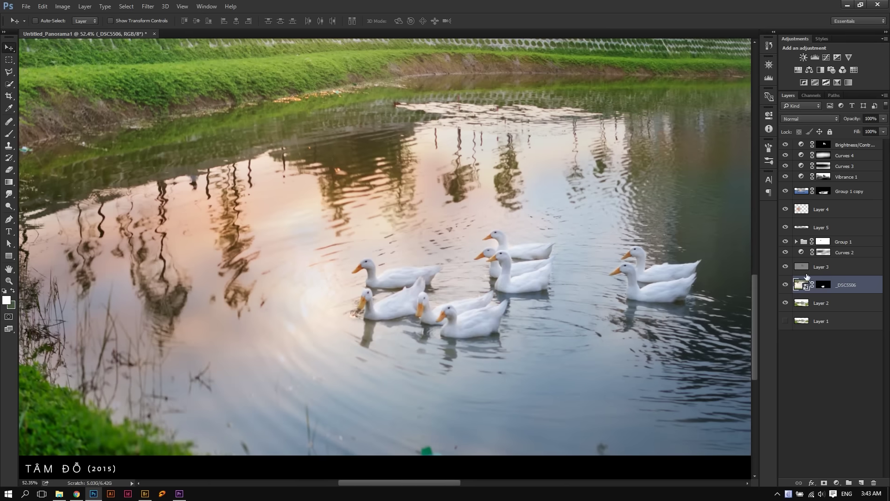
# Add a Curves 5 layer with a raised curve and its mask inverted to hide it.
pyautogui.click(826, 57)
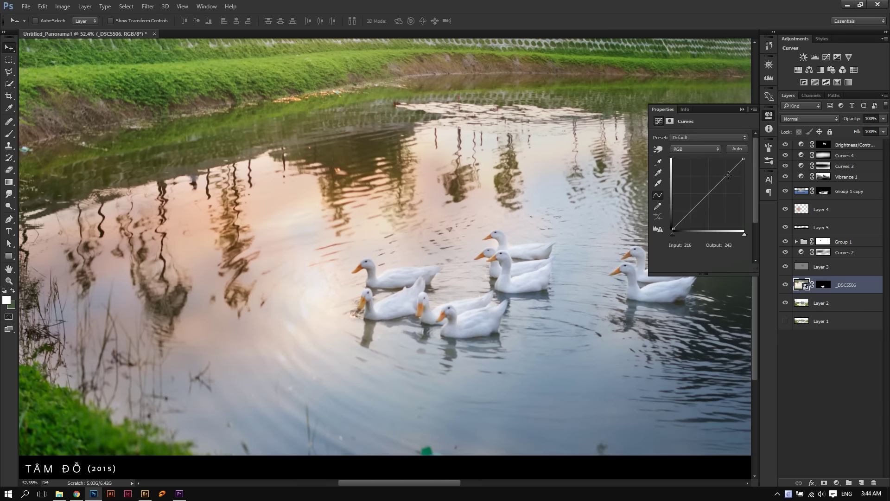
pyautogui.moveTo(694, 208); pyautogui.dragTo(694, 195)
pyautogui.hotkey('ctrl', 'i')
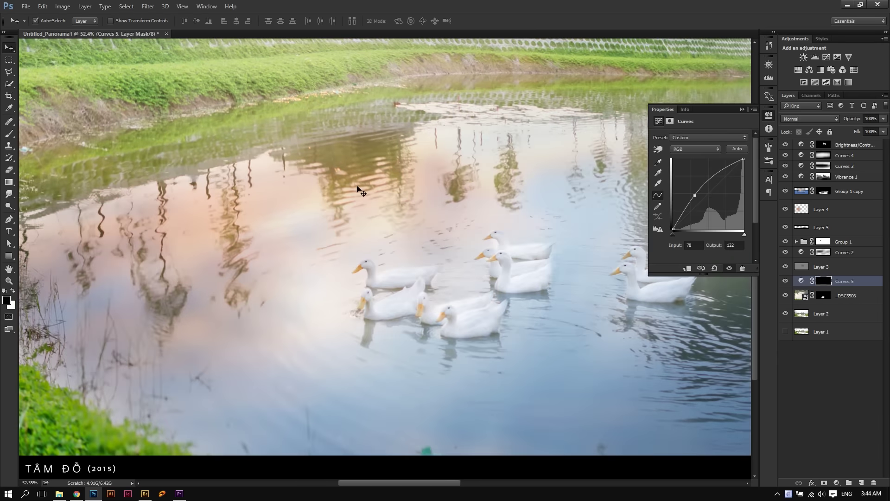
# Prepare a white brush for the Curves 5 mask, settling around 449 px.
pyautogui.press('b')
pyautogui.moveTo(331, 183); pyautogui.dragTo(249, 178)
pyautogui.press('x')
pyautogui.moveTo(348, 144); pyautogui.dragTo(371, 141)
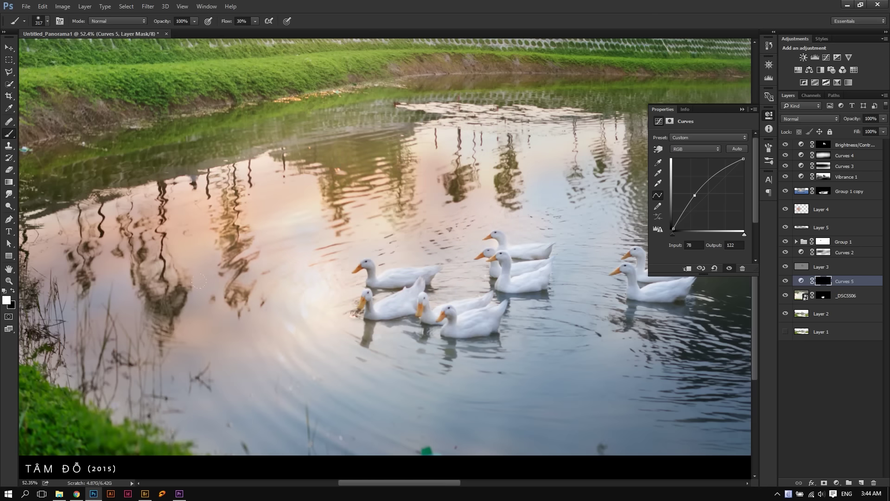
pyautogui.moveTo(176, 218); pyautogui.dragTo(199, 218)
pyautogui.moveTo(153, 188); pyautogui.dragTo(174, 188)
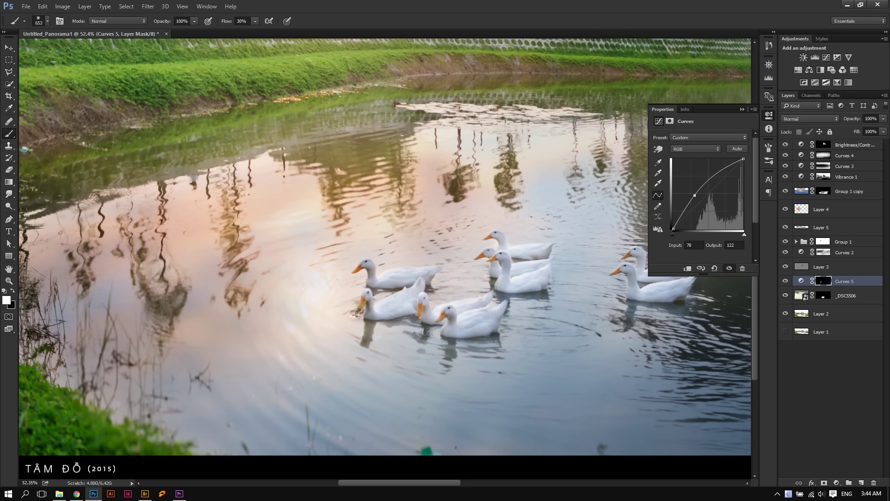
pyautogui.scroll(-2, 208, 171)
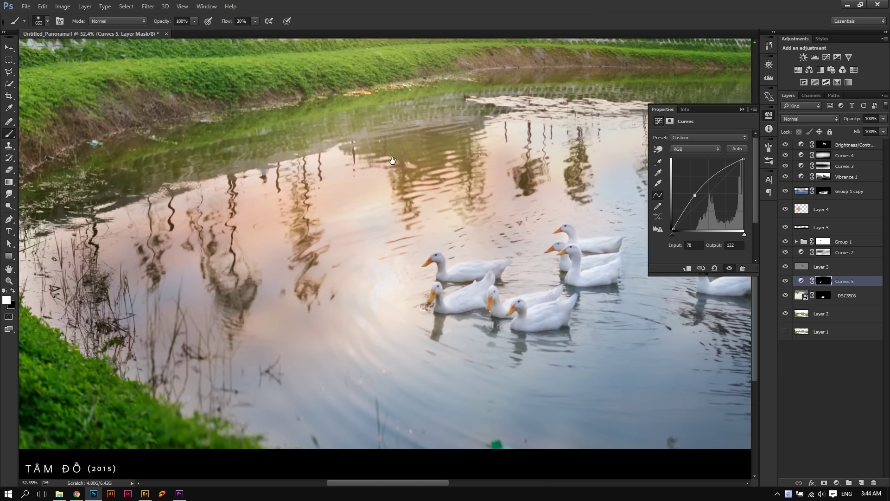
pyautogui.scroll(-2, 223, 153)
pyautogui.scroll(-2, 237, 134)
pyautogui.moveTo(238, 134); pyautogui.dragTo(211, 135)
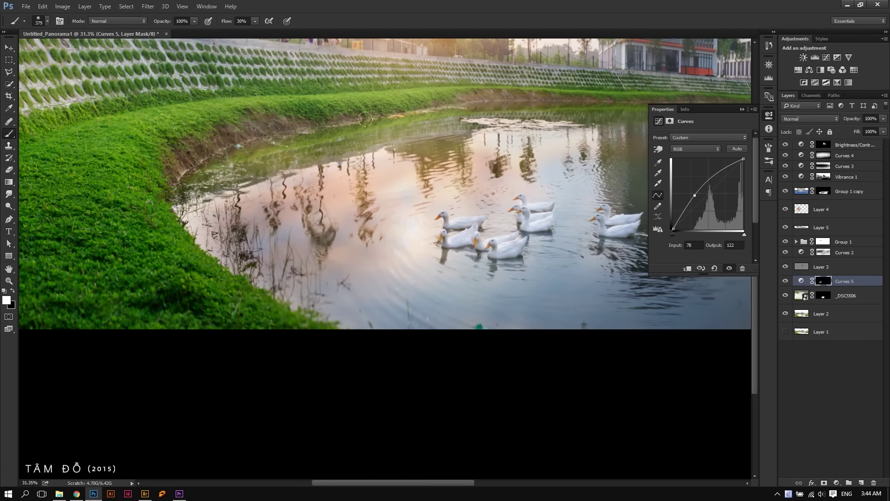
# Paint white with a brush of about 1100 px over the water around the ducks' reflections.
pyautogui.press('Tab')
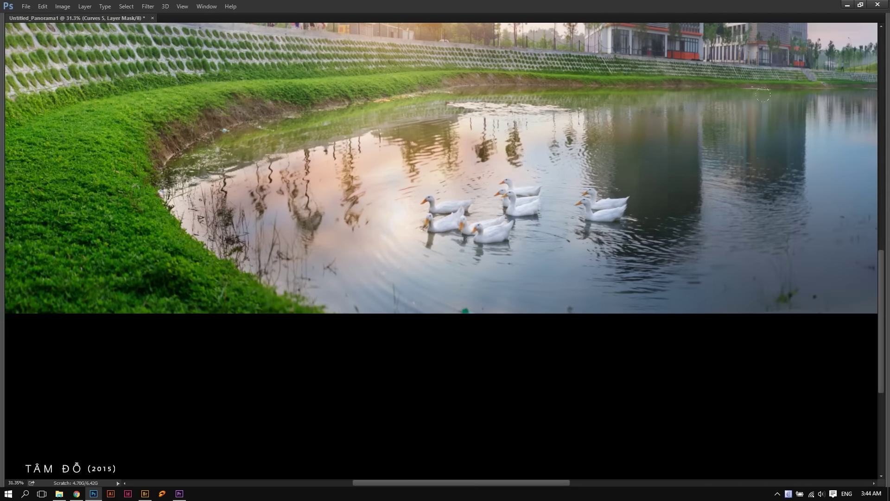
pyautogui.moveTo(638, 131); pyautogui.dragTo(473, 144)
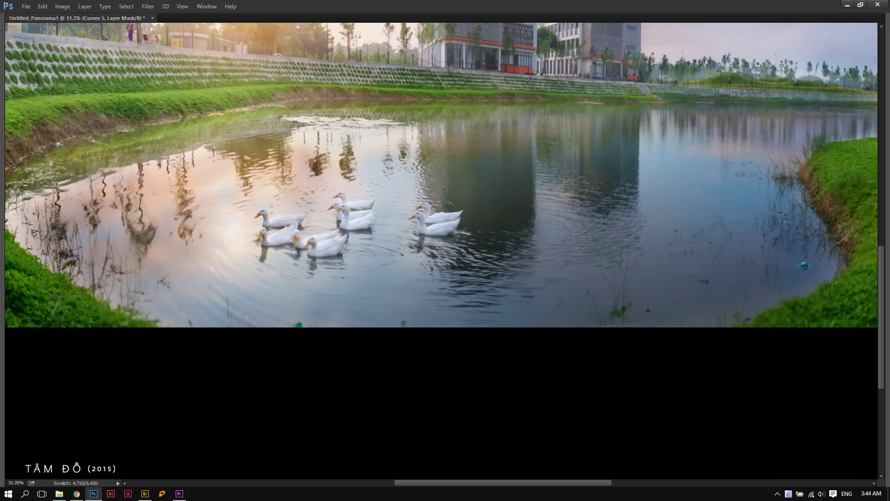
pyautogui.press('alt')
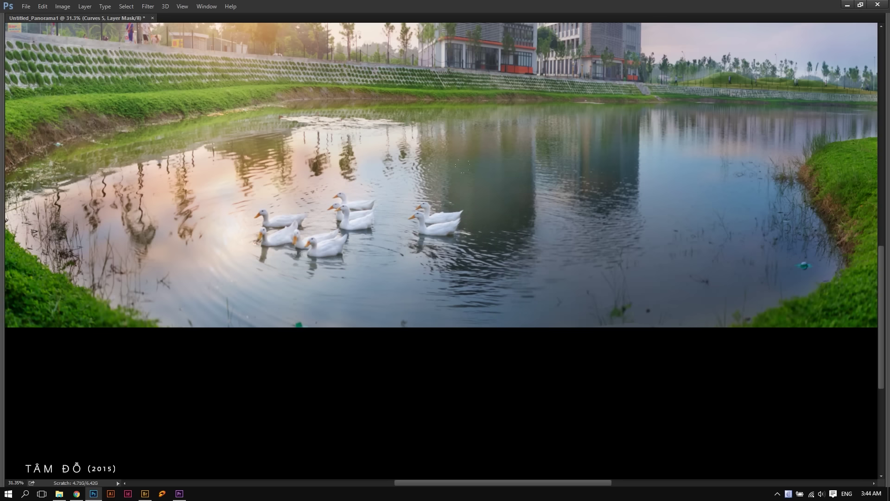
pyautogui.keyDown('alt'); pyautogui.rightClick(477, 253); pyautogui.keyUp('alt')
pyautogui.keyDown('alt'); pyautogui.rightClick(253, 266); pyautogui.keyUp('alt')
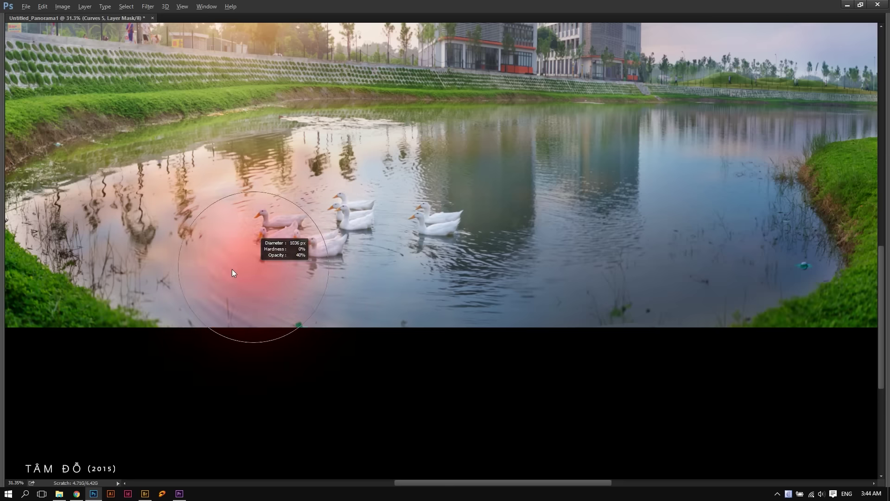
pyautogui.click(233, 272)
pyautogui.scroll(-1, 605, 209)
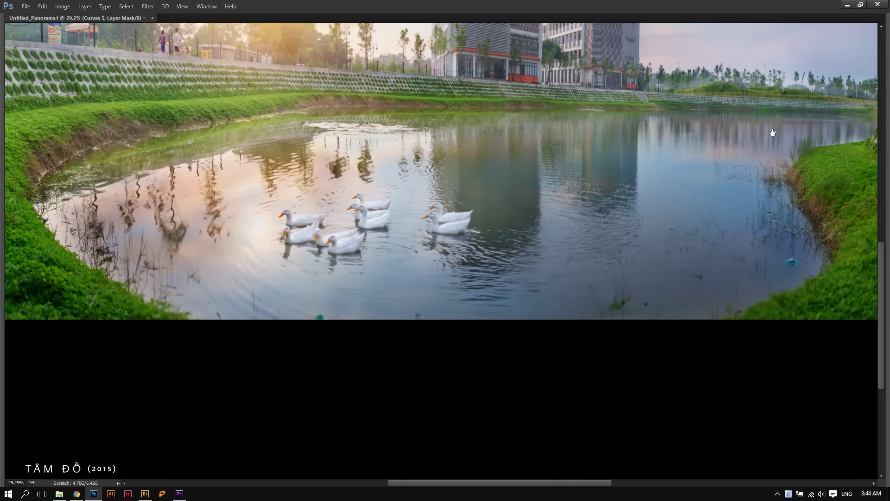
pyautogui.moveTo(781, 133); pyautogui.dragTo(451, 148)
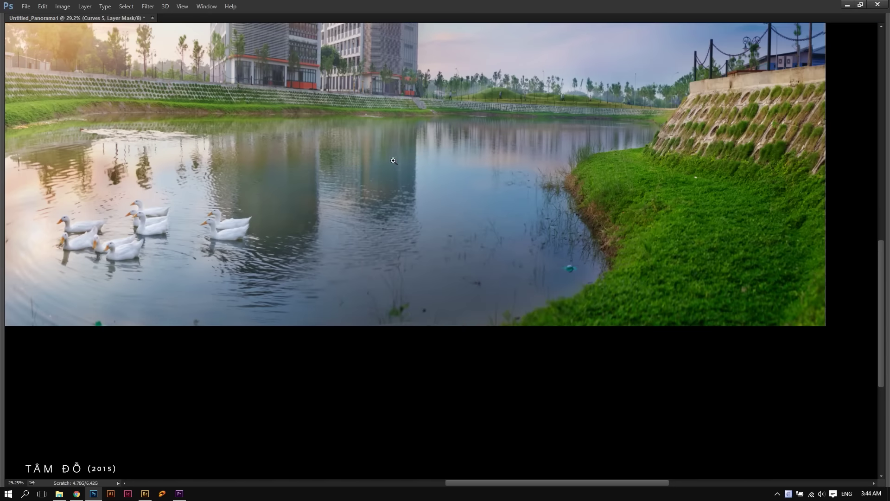
pyautogui.scroll(-1, 393, 160)
pyautogui.scroll(-2, 461, 252)
pyautogui.scroll(-1, 448, 331)
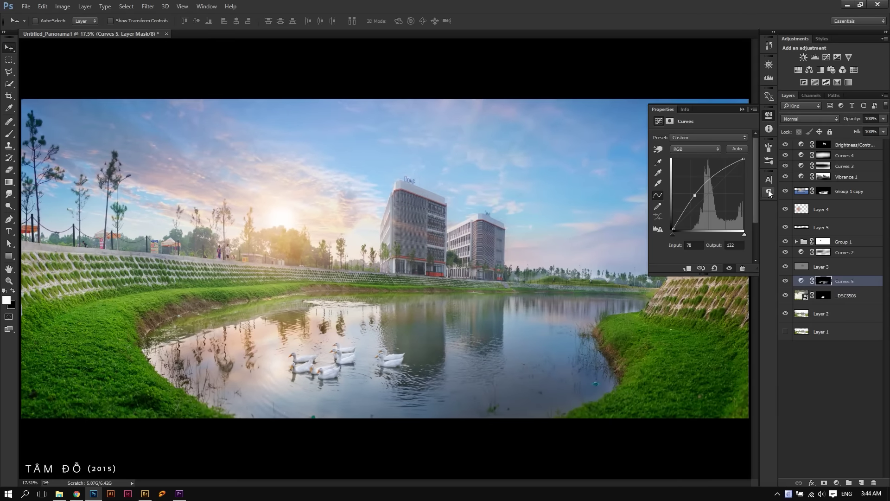
# Toggle Curves 5 to compare, then ready the Eraser on its mask.
pyautogui.click(785, 281)
pyautogui.click(785, 281)
pyautogui.click(823, 281)
pyautogui.press('e')
pyautogui.keyDown('alt'); pyautogui.rightClick(200, 279); pyautogui.keyUp('alt')
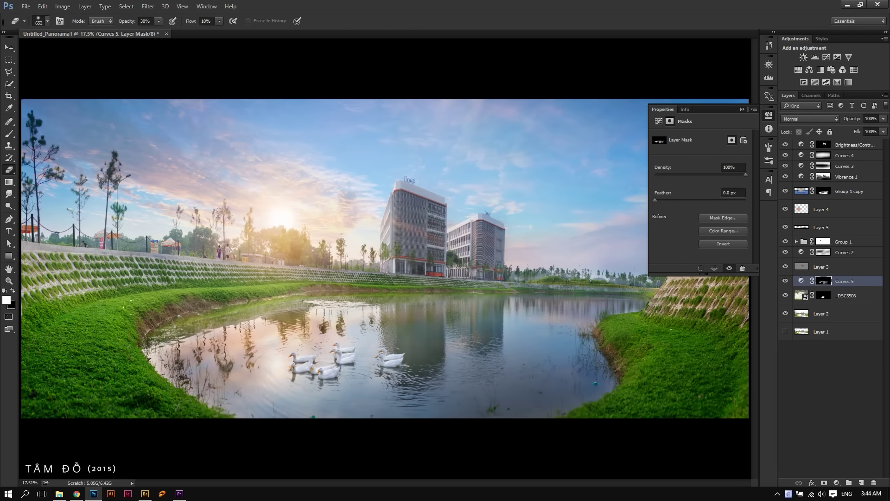
pyautogui.press('x')
pyautogui.press('x')
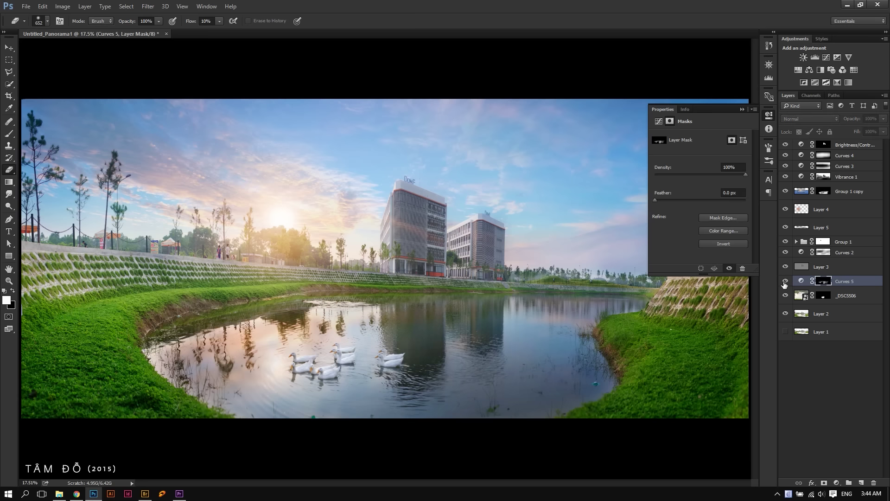
# Zoom in slightly on the panorama and select Layer 3, the Overlay layer.
pyautogui.press('v')
pyautogui.hotkey('ctrl', 'space')
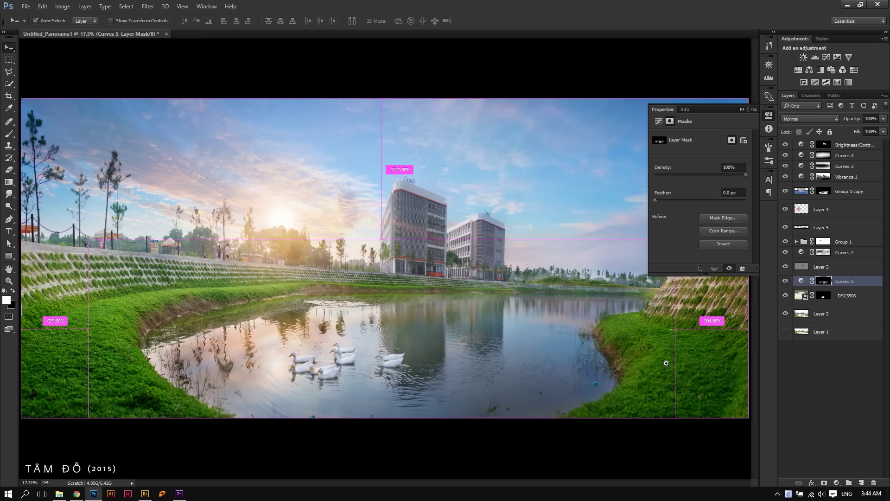
pyautogui.moveTo(663, 363); pyautogui.dragTo(670, 363)
pyautogui.keyDown('ctrl'); pyautogui.click(742, 104); pyautogui.keyUp('ctrl')
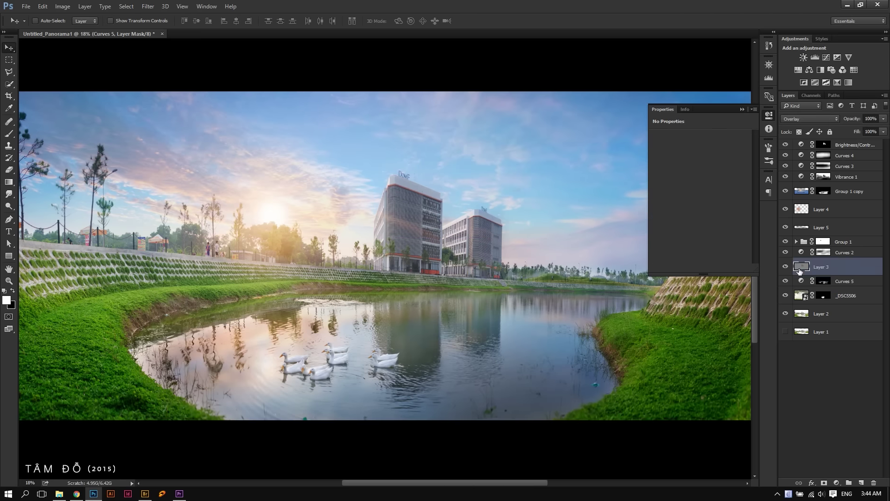
# Dodge the grassy shoreline edge at 30% exposure, then set a 280 px brush at 10%.
pyautogui.click(742, 109)
pyautogui.moveTo(612, 337); pyautogui.dragTo(632, 338)
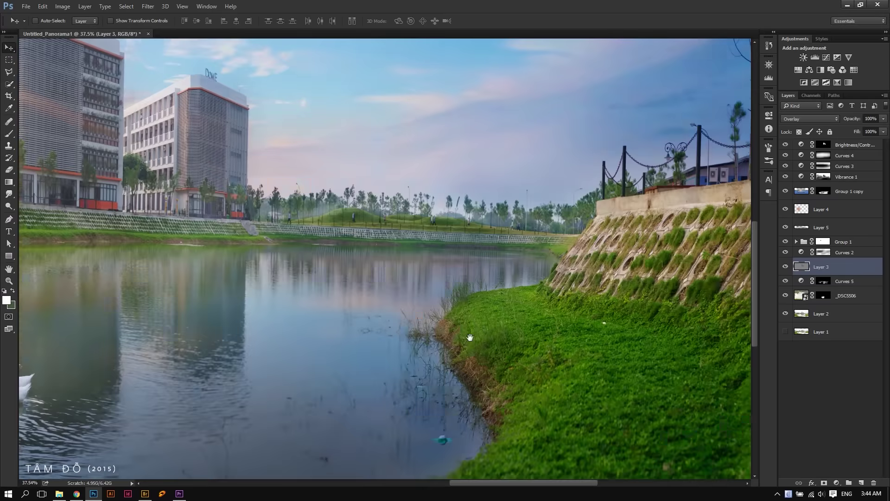
pyautogui.click(9, 206)
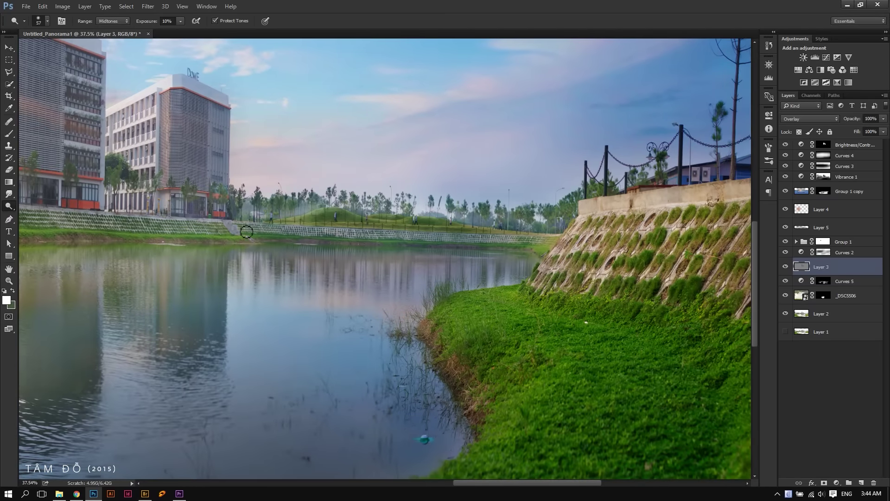
pyautogui.moveTo(405, 318)
pyautogui.mouseDown()
pyautogui.moveTo(420, 319)
pyautogui.moveTo(435, 413)
pyautogui.mouseUp()
pyautogui.moveTo(425, 315); pyautogui.dragTo(471, 367)
pyautogui.moveTo(426, 311); pyautogui.dragTo(429, 314)
pyautogui.press('1')
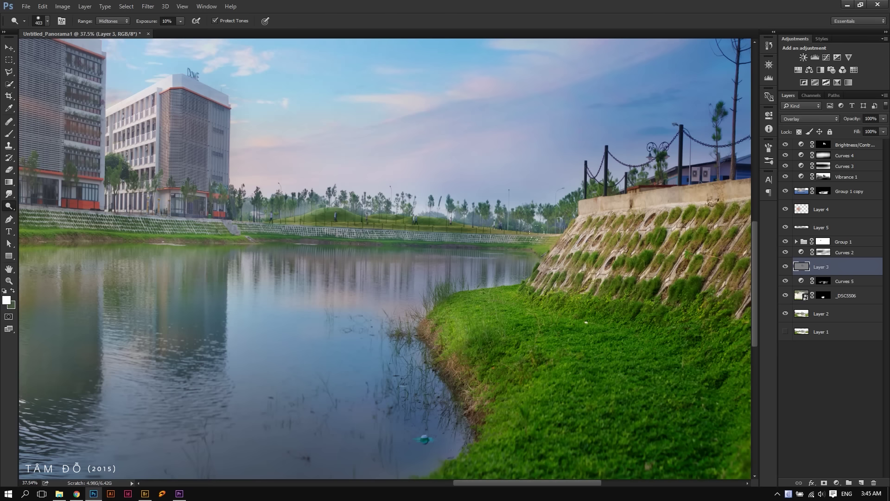
# Lighten parts of the retaining wall with the Dodge brush on the full-screen canvas.
pyautogui.press('Tab')
pyautogui.moveTo(603, 209); pyautogui.dragTo(597, 287)
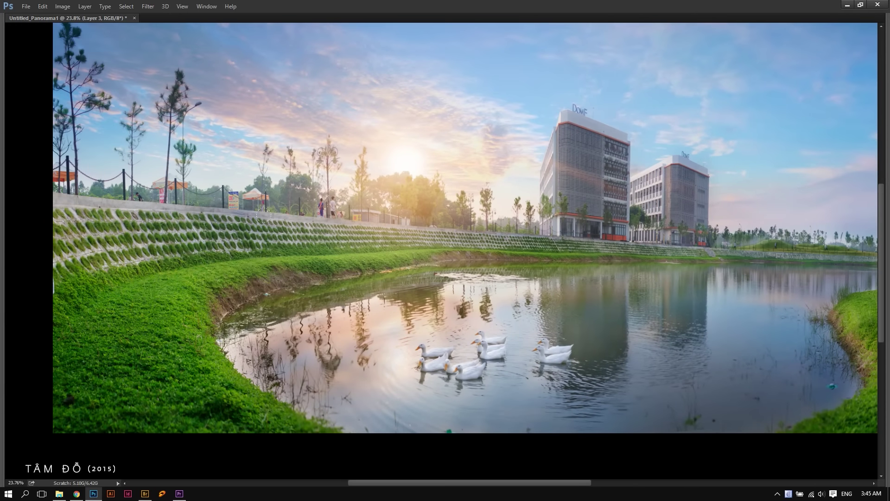
pyautogui.keyDown('alt'); pyautogui.rightClick(343, 224); pyautogui.keyUp('alt')
pyautogui.scroll(3, 275, 196)
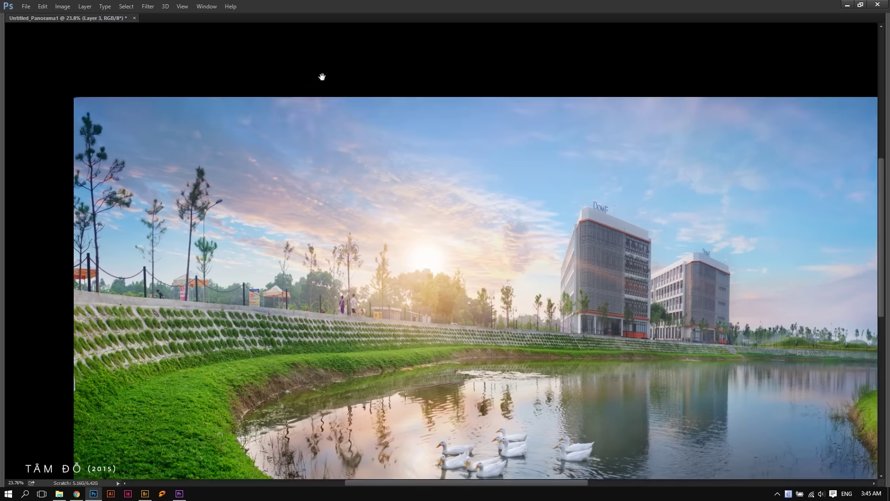
pyautogui.keyDown('alt'); pyautogui.rightClick(562, 245); pyautogui.keyUp('alt')
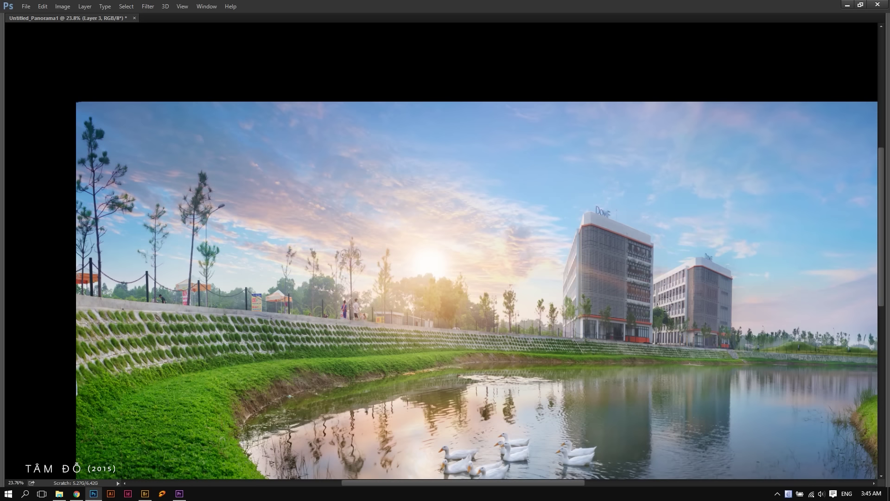
# Inspect the right building and hills up close, then zoom out to the whole panorama with panels shown.
pyautogui.moveTo(661, 319); pyautogui.dragTo(382, 268)
pyautogui.scroll(5, 511, 262)
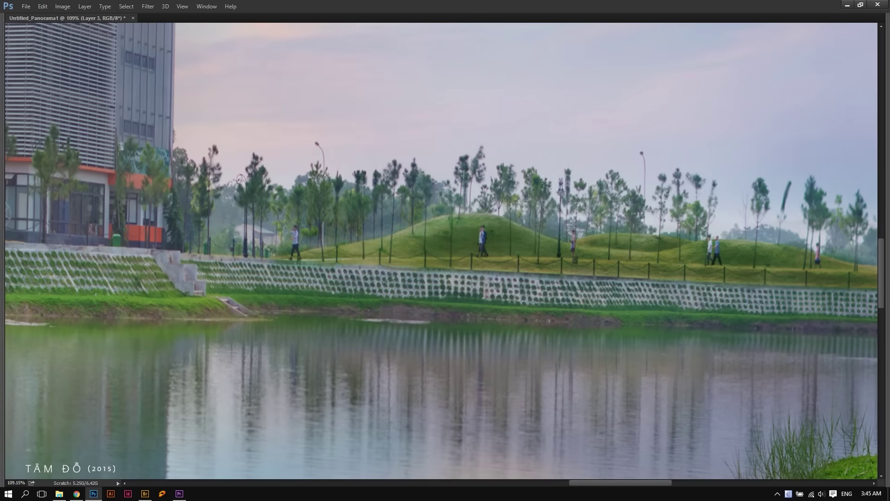
pyautogui.moveTo(714, 222); pyautogui.dragTo(399, 209)
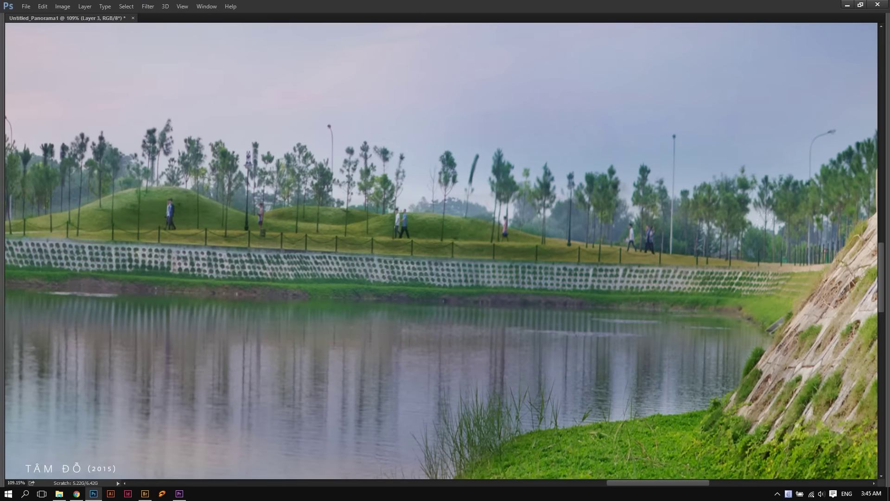
pyautogui.moveTo(709, 218); pyautogui.dragTo(397, 206)
pyautogui.scroll(-2, 397, 206)
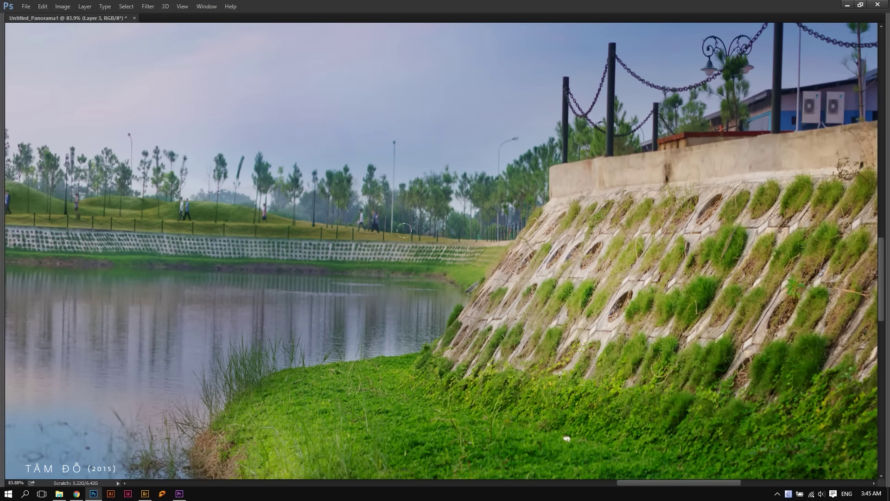
pyautogui.scroll(-1, 175, 240)
pyautogui.scroll(-2, 290, 262)
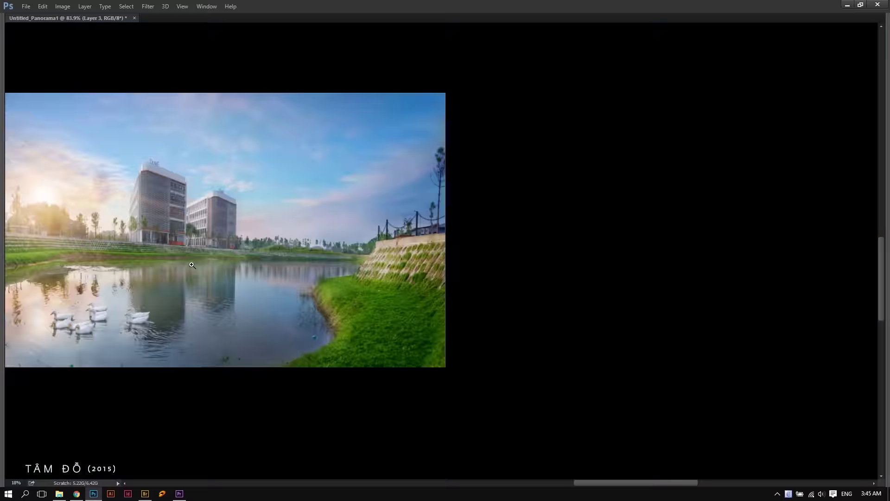
pyautogui.press('Tab')
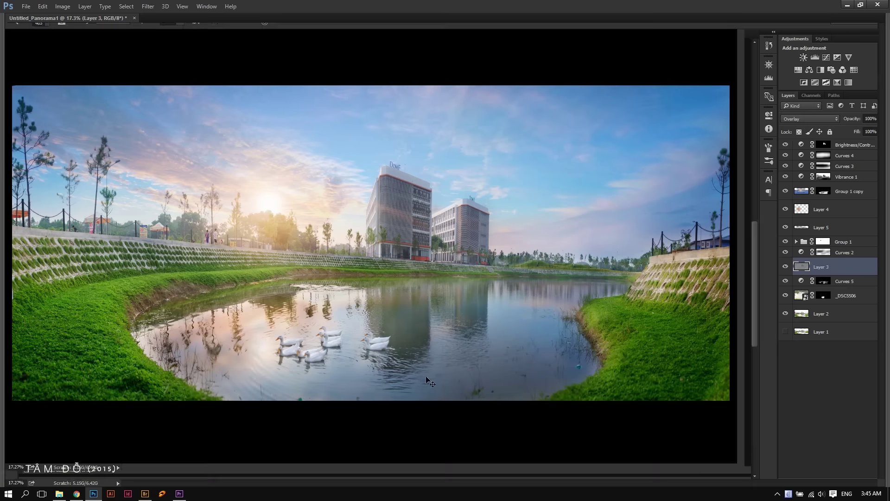
pyautogui.scroll(-1, 428, 338)
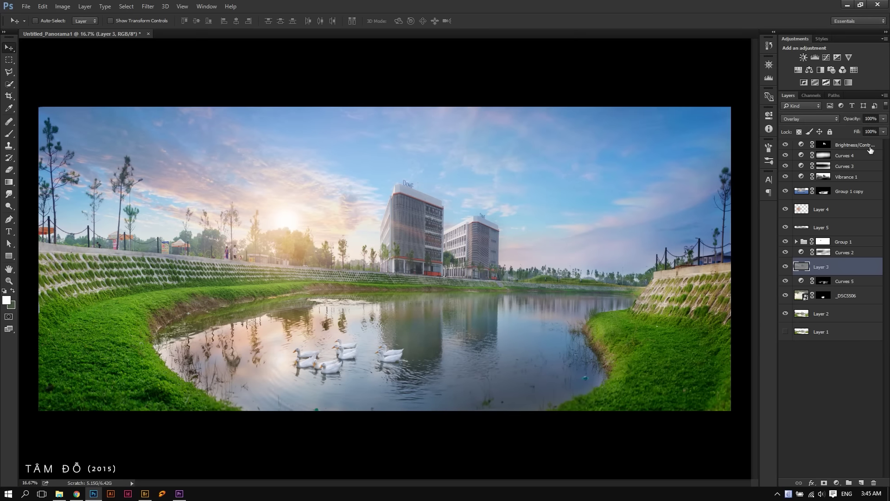
# Add a new Layer 6 at the top and pick a black-to-white gradient.
pyautogui.click(869, 146)
pyautogui.click(861, 483)
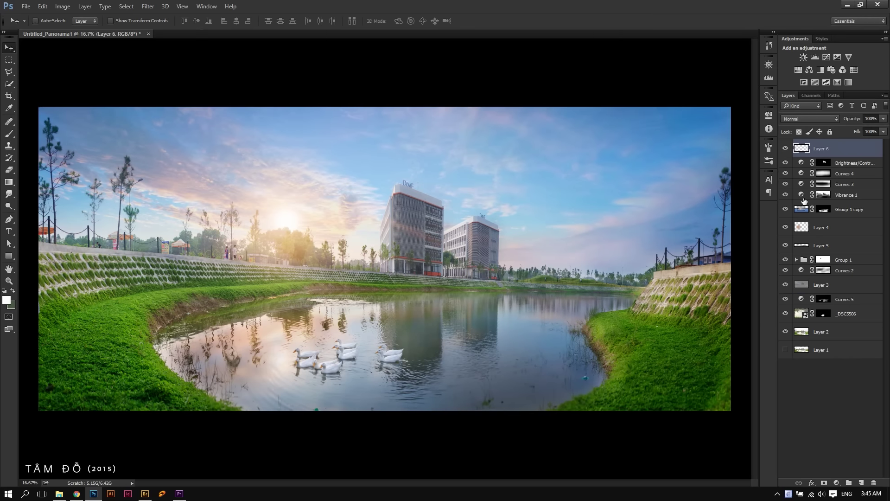
pyautogui.press('g')
pyautogui.click(54, 21)
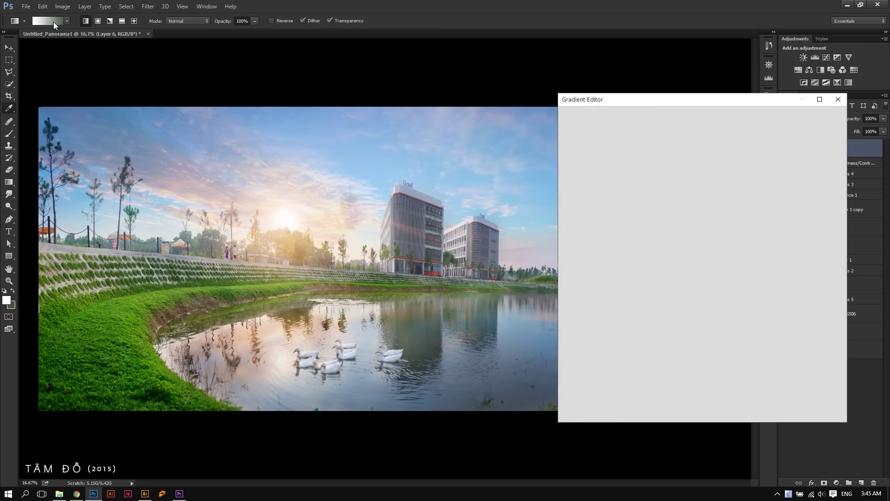
pyautogui.click(606, 128)
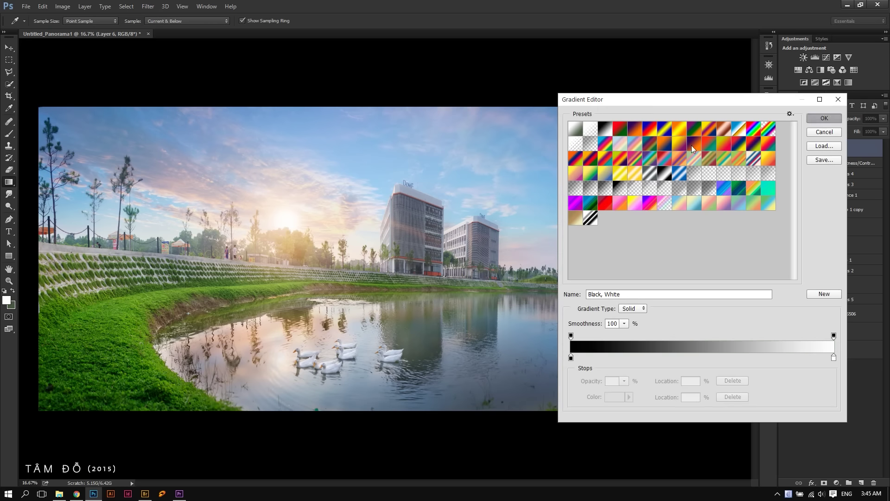
pyautogui.click(825, 118)
# Fill Layer 6 with a white-centred radial gradient across the canvas.
pyautogui.rightClick(325, 205)
pyautogui.click(351, 220)
pyautogui.press('Return')
pyautogui.press('d')
pyautogui.press('x')
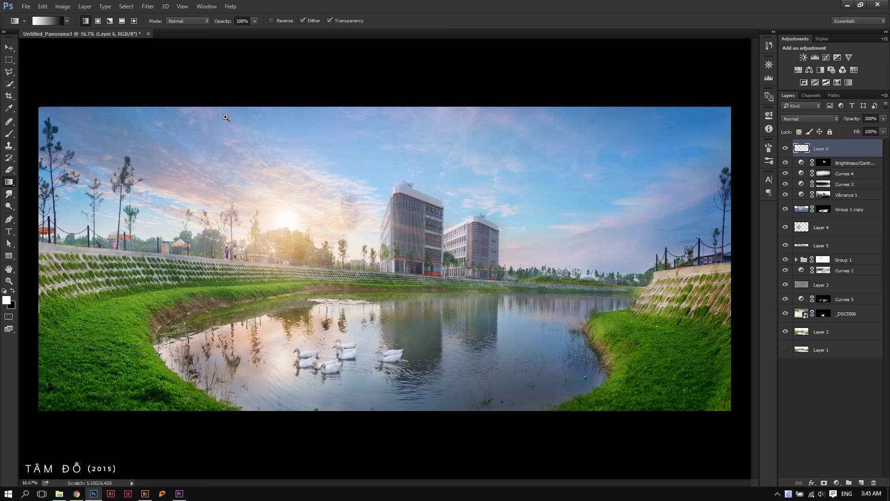
pyautogui.click(98, 20)
pyautogui.moveTo(623, 363); pyautogui.dragTo(748, 420)
pyautogui.moveTo(407, 258); pyautogui.dragTo(533, 398)
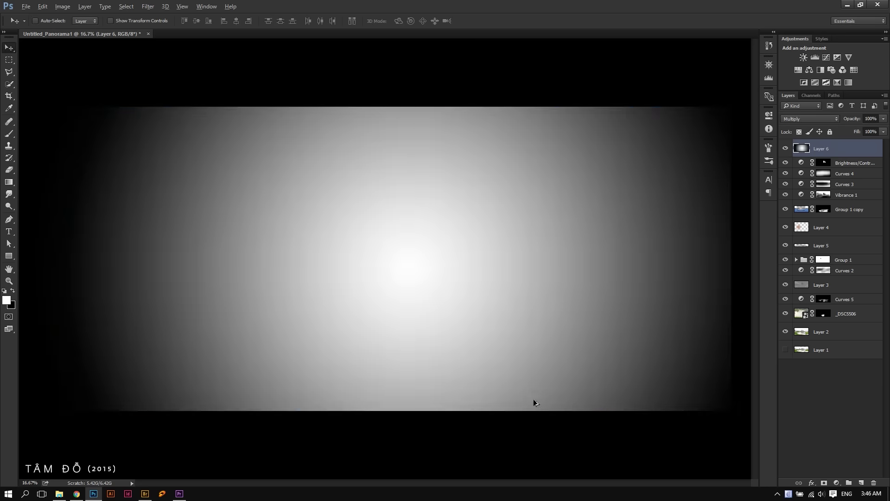
# Set Layer 6 to Multiply at 20% opacity and compare the vignette on the whole panorama.
pyautogui.press('v')
pyautogui.hotkey('shift', 'alt', 'm')
pyautogui.press('2')
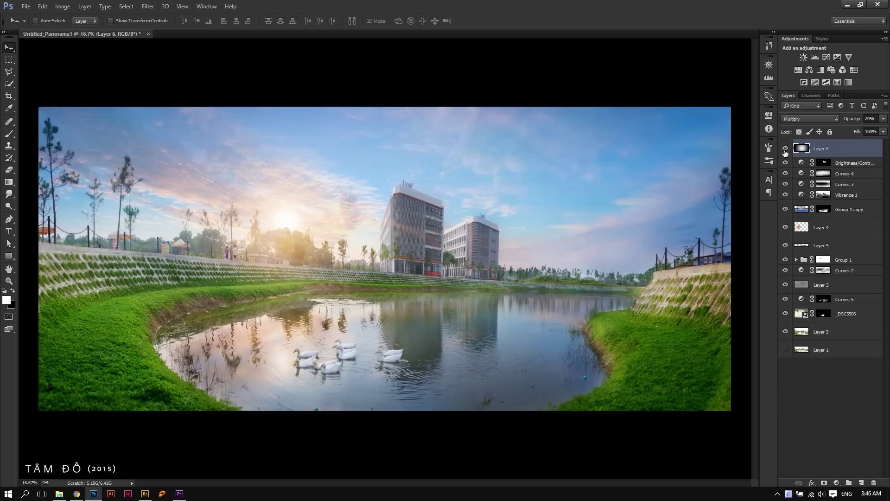
pyautogui.hotkey('ctrl', '-')
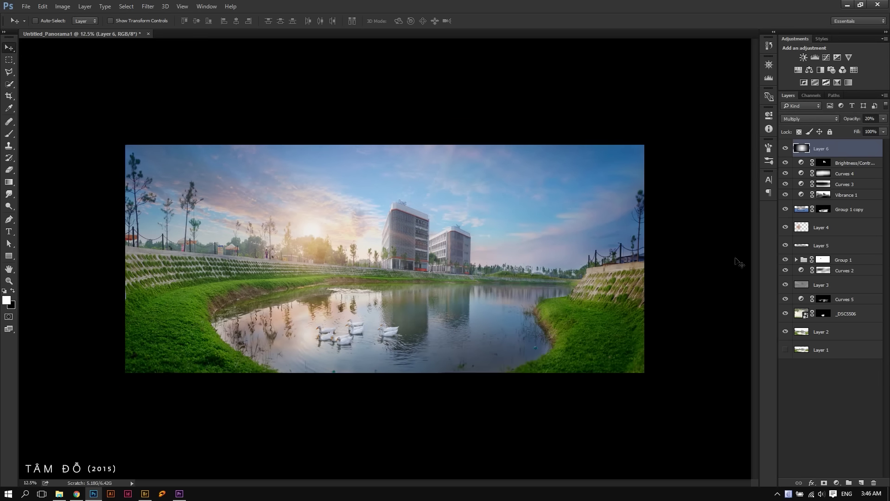
pyautogui.click(791, 211)
# Rename Group 1 to 'Sky'.
pyautogui.click(846, 260)
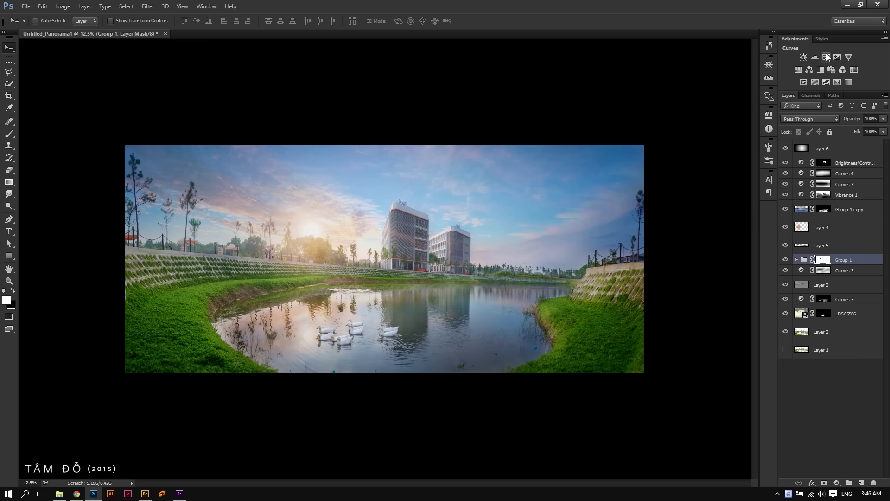
pyautogui.doubleClick(843, 259)
pyautogui.write('Sky')
pyautogui.press('Return')
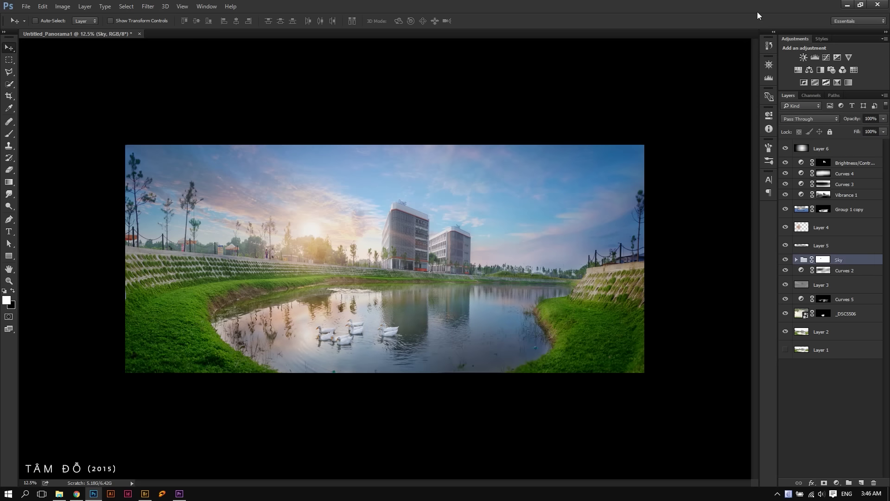
# Add a Curves 6 layer pulled down to darken, clipped to the Sky group.
pyautogui.click(825, 57)
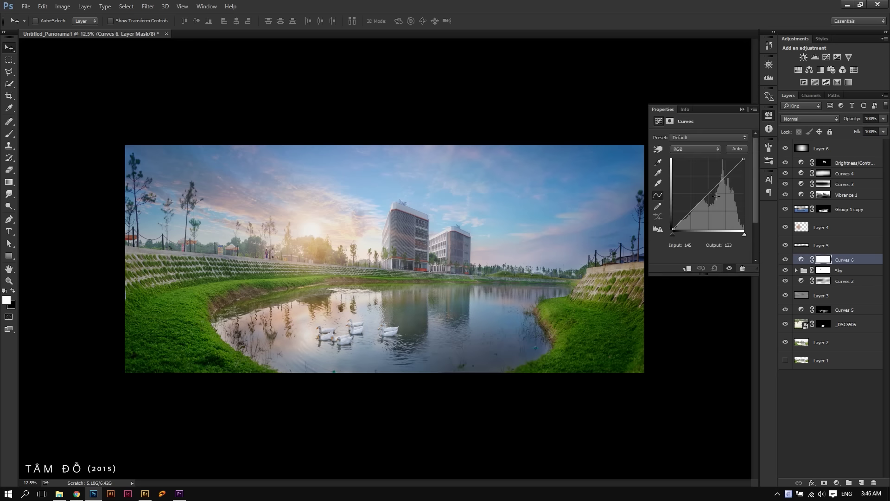
pyautogui.moveTo(716, 196); pyautogui.dragTo(716, 199)
pyautogui.hotkey('ctrl', 'alt', 'g')
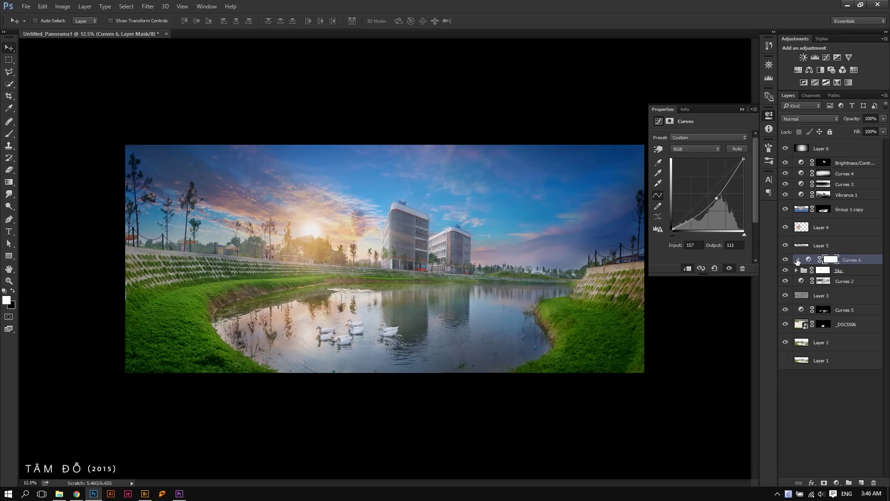
pyautogui.click(830, 260)
# Erase the Curves 6 mask near the right horizon and around the buildings.
pyautogui.press('e')
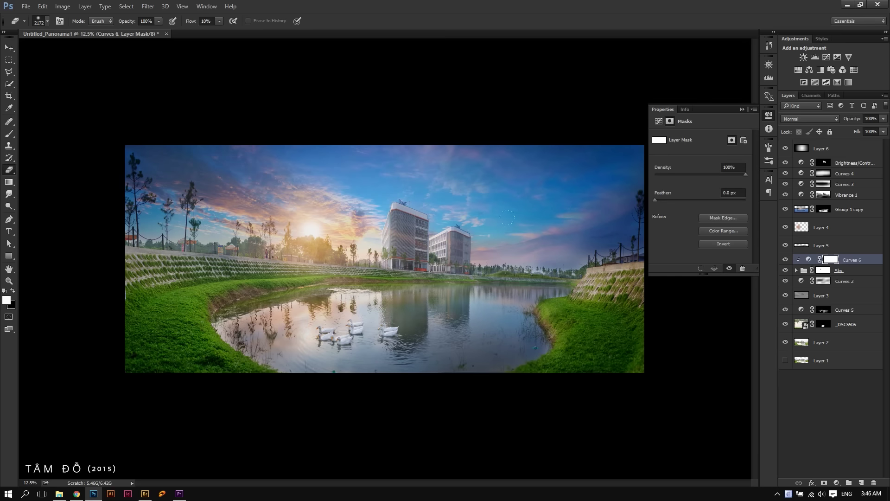
pyautogui.press(']')
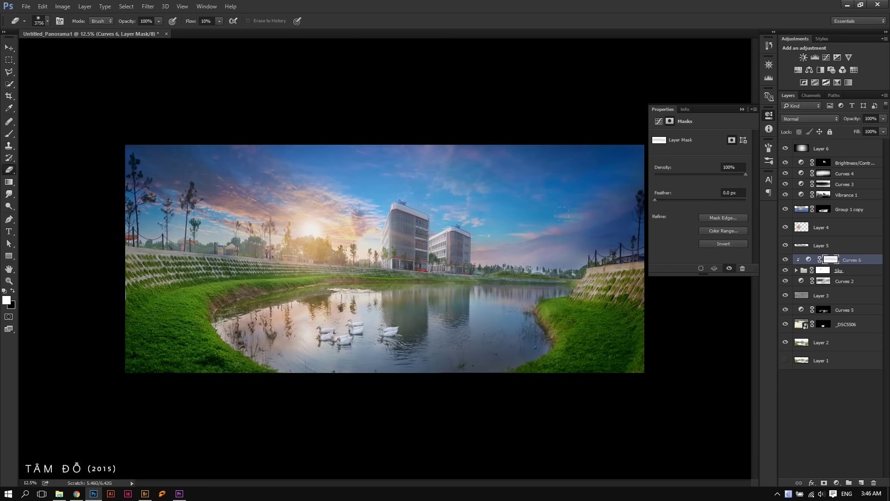
pyautogui.click(558, 221)
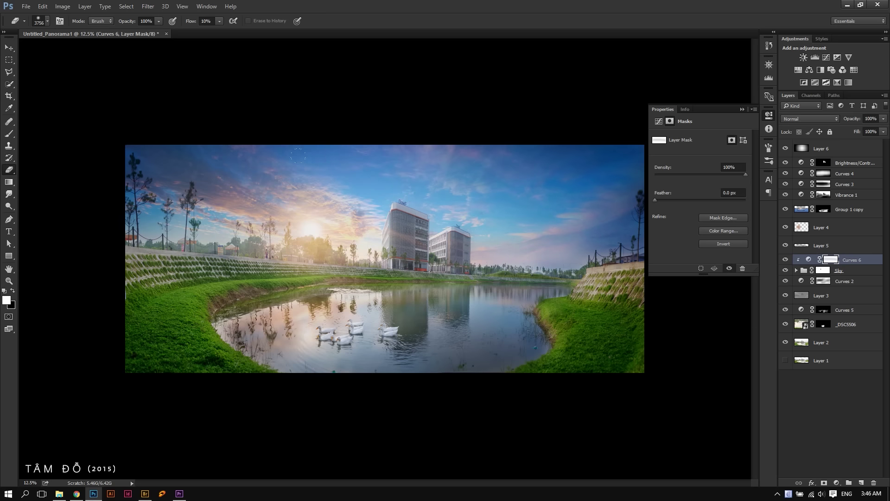
pyautogui.click(455, 159)
pyautogui.click(741, 109)
pyautogui.press('v')
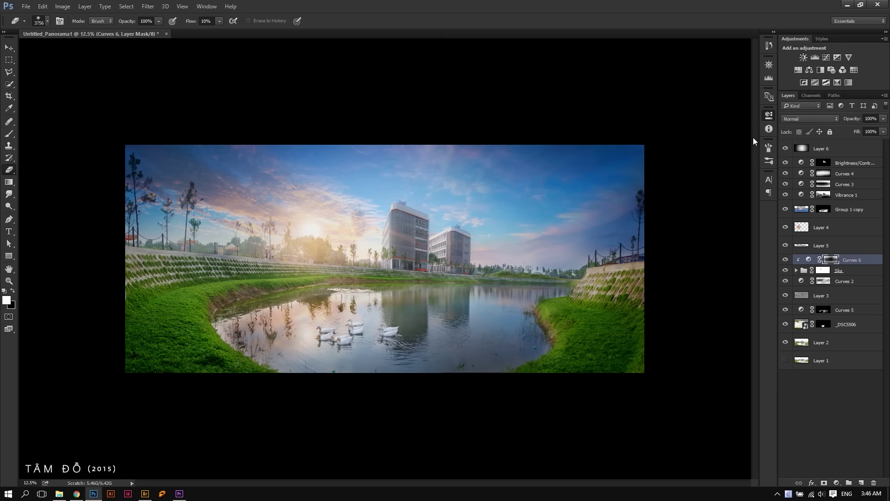
pyautogui.click(858, 256)
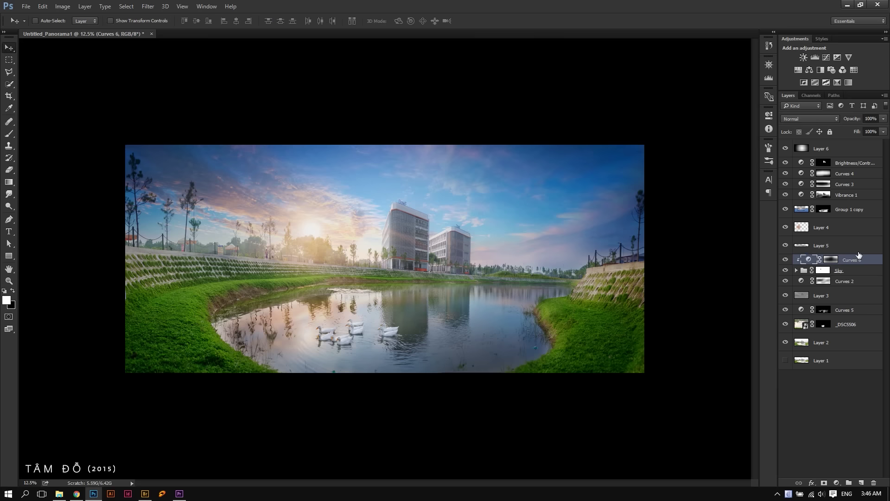
# Add a Vibrance 2 layer above Curves 6 with Vibrance +62 and Saturation +16.
pyautogui.click(848, 57)
pyautogui.moveTo(661, 142); pyautogui.dragTo(714, 143)
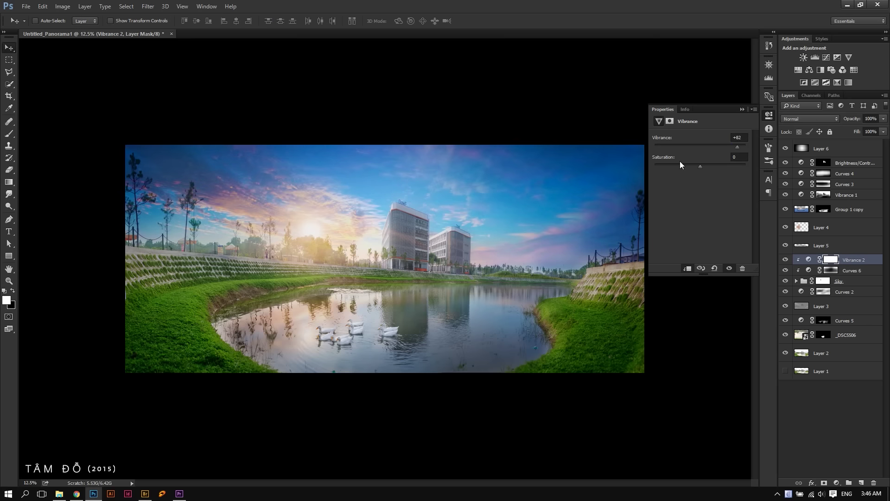
pyautogui.moveTo(667, 160); pyautogui.dragTo(671, 161)
pyautogui.moveTo(663, 141); pyautogui.dragTo(654, 141)
# Size the eraser on the vibrance mask, then zoom in on the two buildings.
pyautogui.press('e')
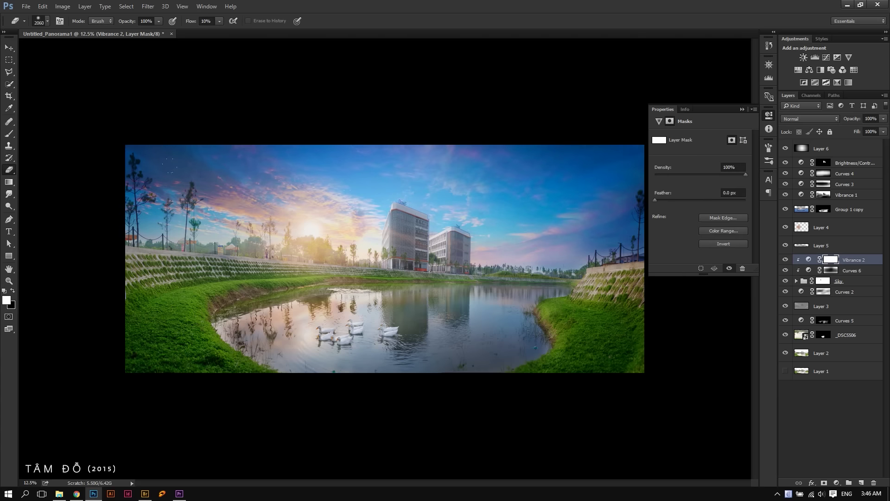
pyautogui.press('[')
pyautogui.press('[')
pyautogui.press('[')
pyautogui.press(']')
pyautogui.press('z')
pyautogui.press('Tab')
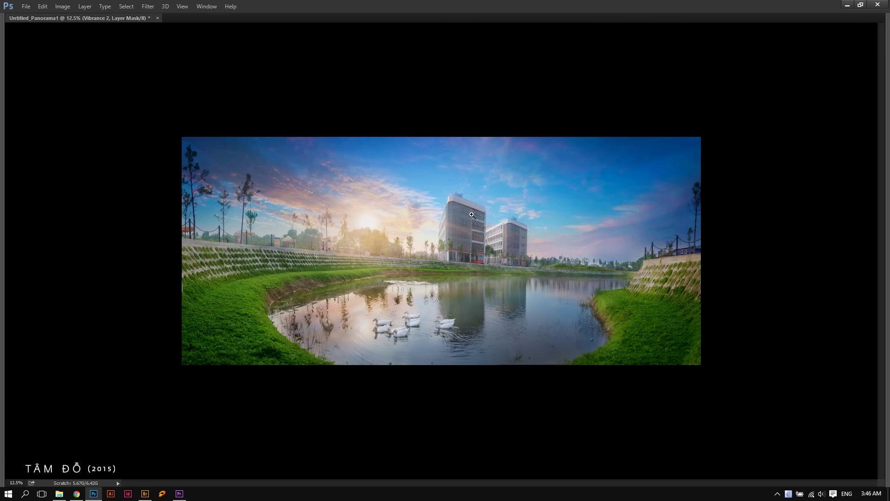
pyautogui.moveTo(505, 217); pyautogui.dragTo(515, 218)
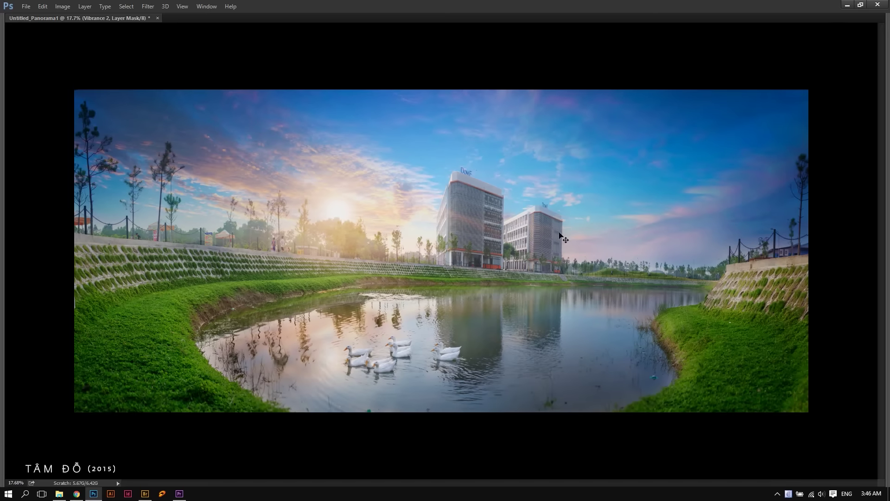
pyautogui.press('Tab')
pyautogui.press('v')
pyautogui.click(741, 109)
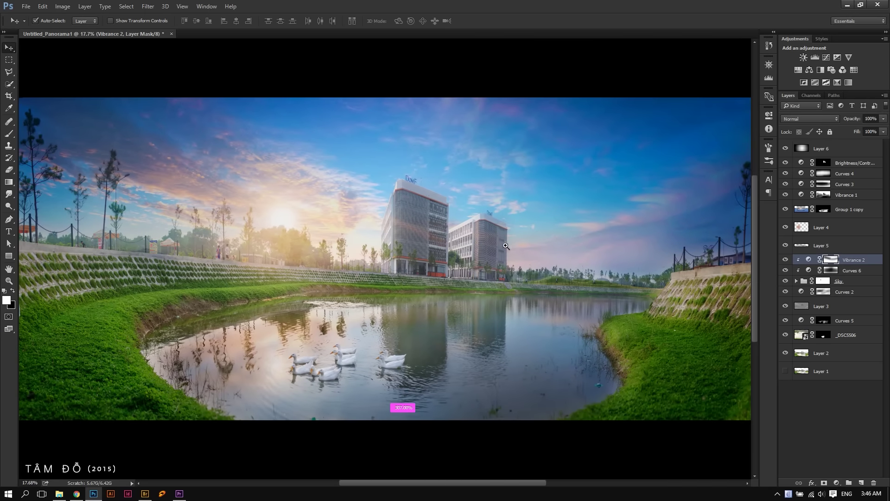
pyautogui.moveTo(595, 259)
pyautogui.mouseDown()
pyautogui.moveTo(423, 213)
pyautogui.moveTo(477, 231)
pyautogui.mouseUp()
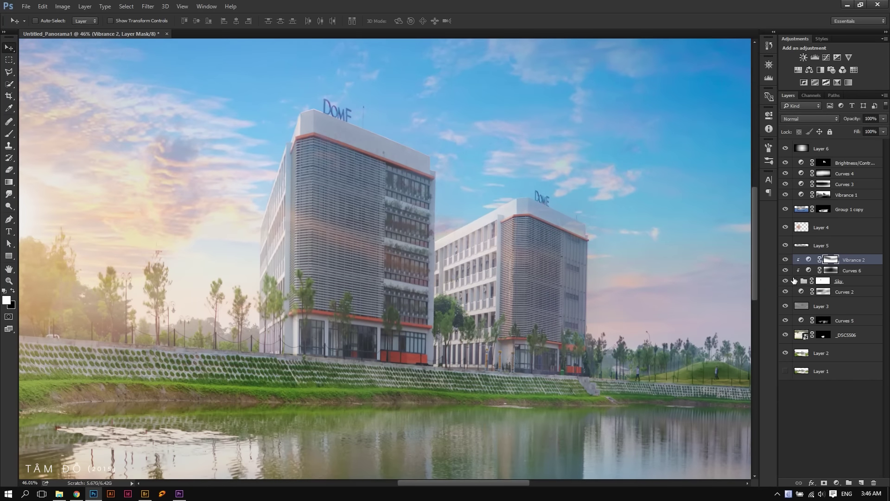
# Show the sky layer masks and quick-select the two DOME buildings.
pyautogui.click(796, 281)
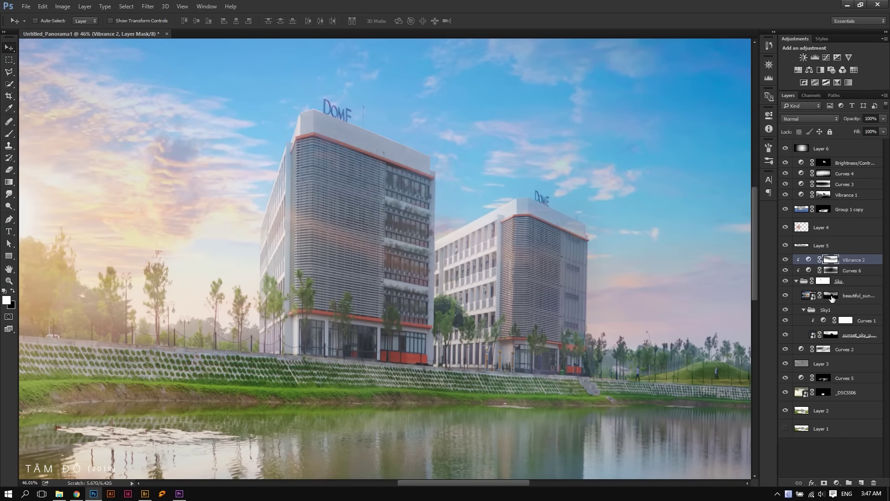
pyautogui.keyDown('alt'); pyautogui.click(831, 296); pyautogui.keyUp('alt')
pyautogui.keyDown('alt'); pyautogui.click(831, 334); pyautogui.keyUp('alt')
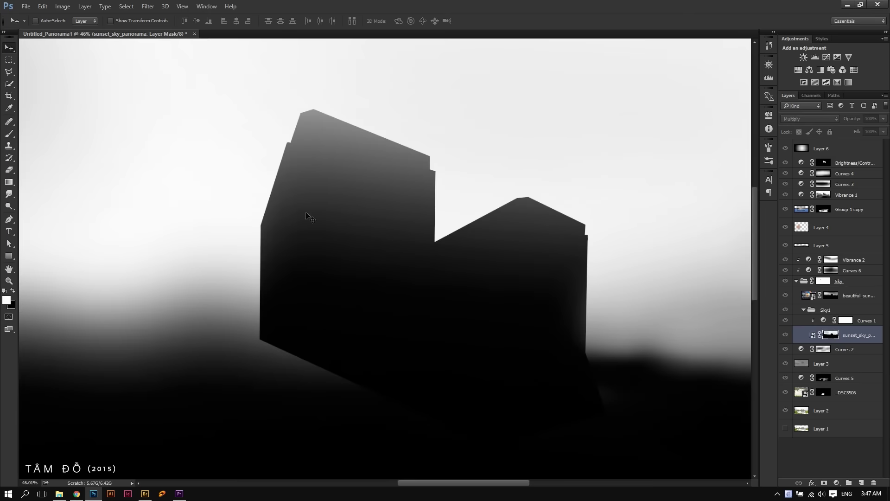
pyautogui.press('w')
pyautogui.moveTo(324, 169); pyautogui.dragTo(329, 176)
pyautogui.moveTo(399, 234)
pyautogui.mouseDown()
pyautogui.moveTo(393, 298)
pyautogui.moveTo(535, 233)
pyautogui.mouseUp()
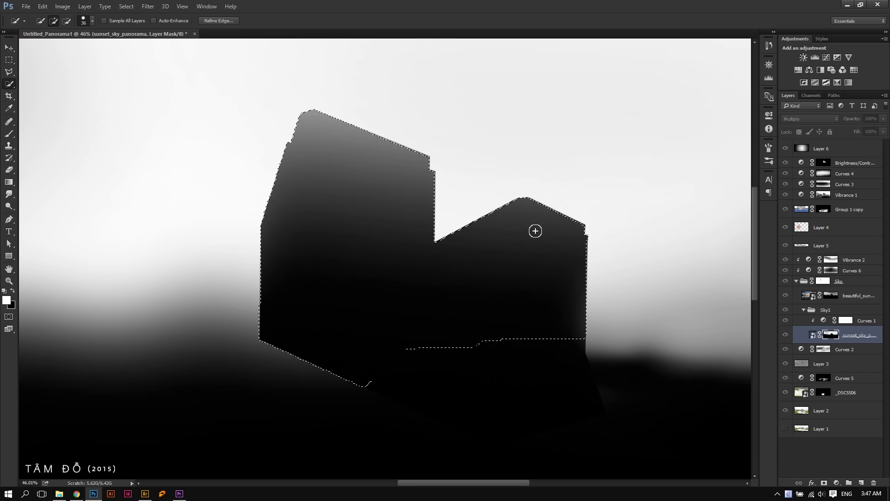
# Erase both sky layer masks over the selected buildings with a soft, enlarged brush.
pyautogui.press('e')
pyautogui.moveTo(331, 184); pyautogui.dragTo(278, 187)
pyautogui.moveTo(343, 167)
pyautogui.mouseDown()
pyautogui.moveTo(464, 93)
pyautogui.moveTo(424, 86)
pyautogui.mouseUp()
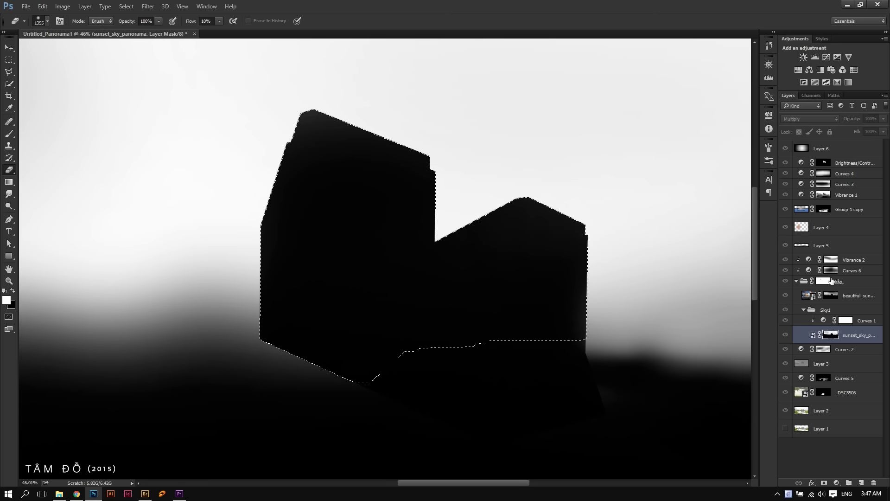
pyautogui.keyDown('alt'); pyautogui.click(827, 294); pyautogui.keyUp('alt')
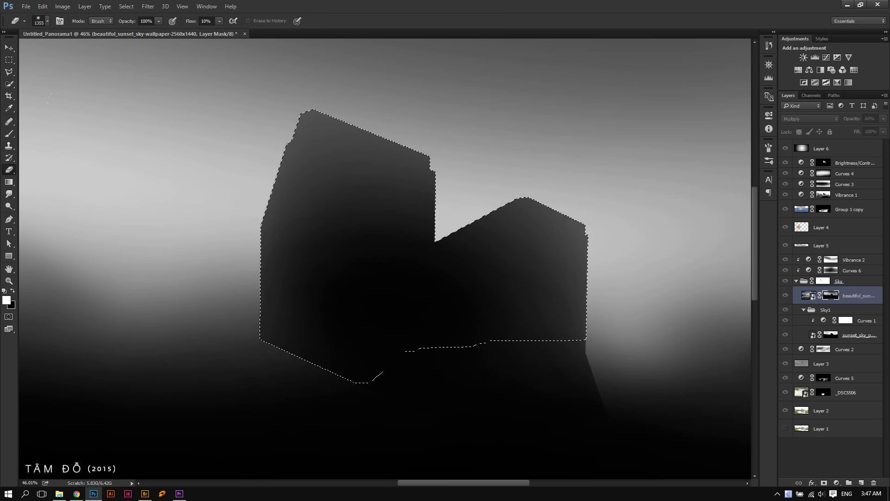
pyautogui.moveTo(247, 53); pyautogui.dragTo(325, 163)
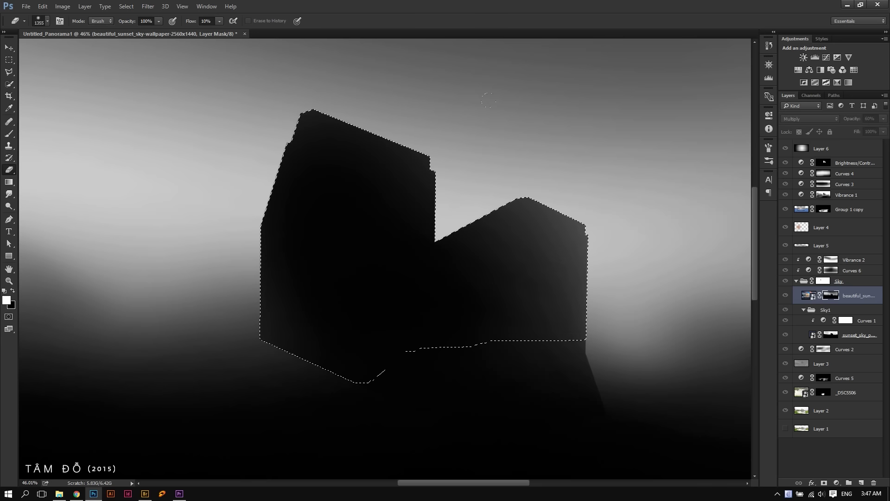
pyautogui.moveTo(435, 131); pyautogui.dragTo(518, 284)
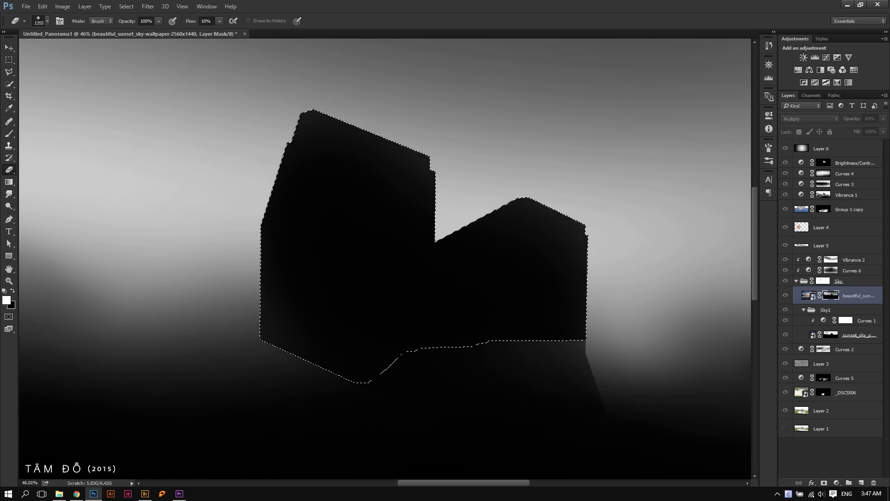
# Deselect, darken the mask beneath the right building, and restore the full-colour view.
pyautogui.hotkey('ctrl', 'd')
pyautogui.moveTo(511, 356); pyautogui.dragTo(520, 309)
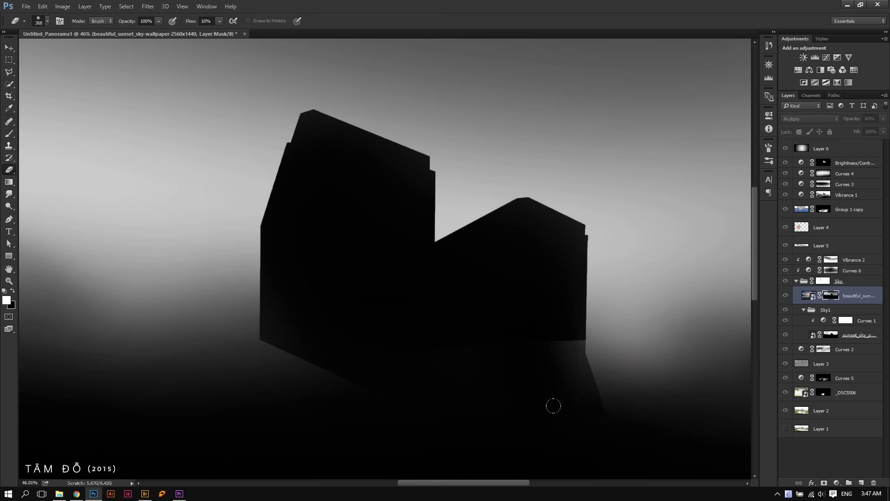
pyautogui.moveTo(553, 405); pyautogui.dragTo(551, 417)
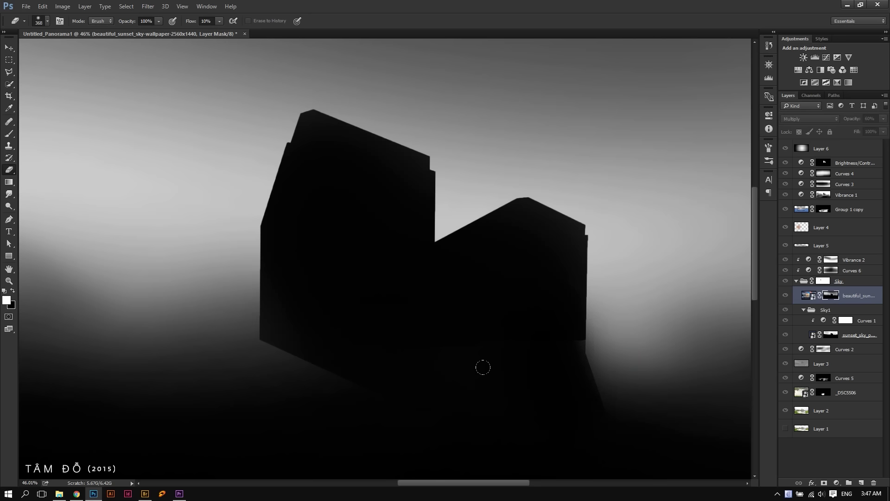
pyautogui.moveTo(318, 367); pyautogui.dragTo(257, 320)
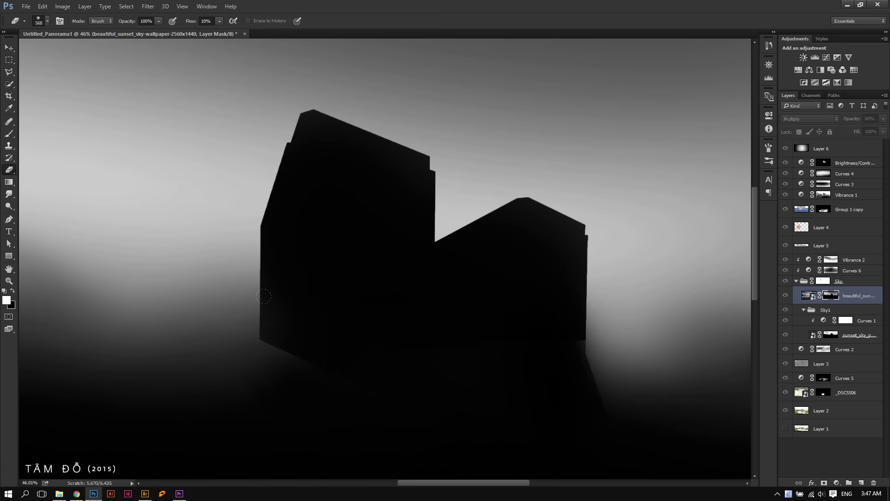
pyautogui.click(853, 294)
pyautogui.press('v')
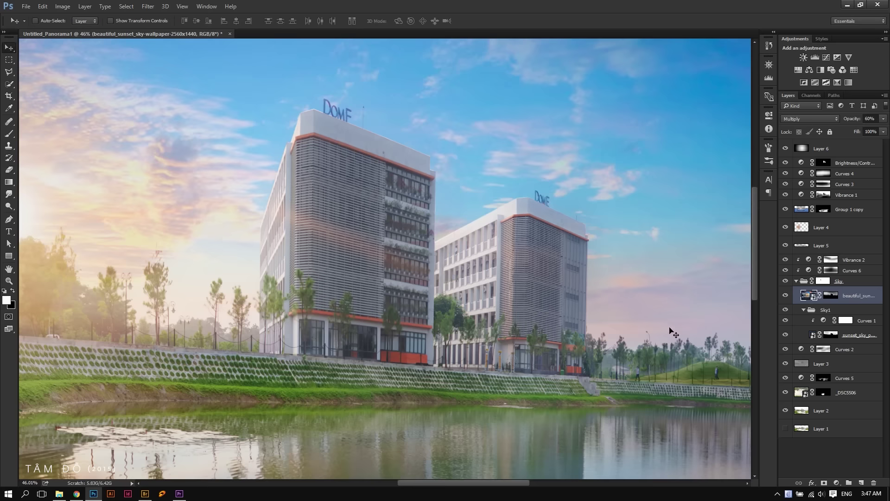
# Collapse the Sky group, select Layer 3, and Polygonal Lasso the left building.
pyautogui.click(796, 281)
pyautogui.click(815, 306)
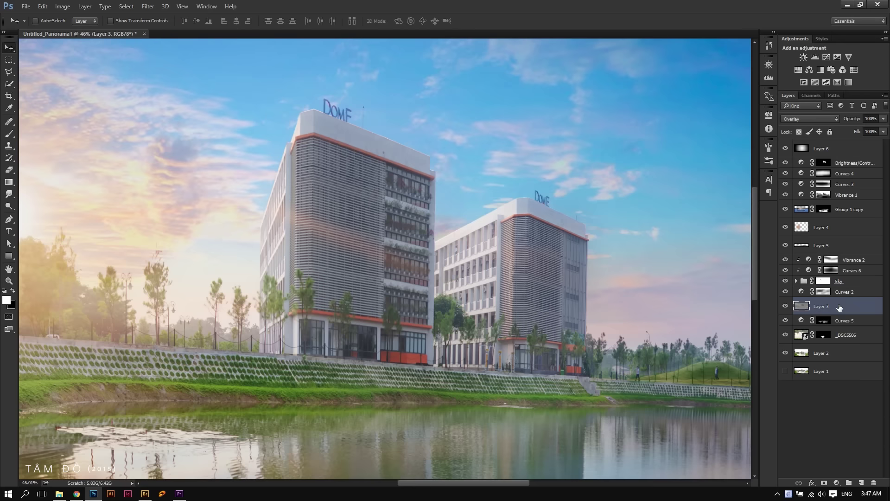
pyautogui.press('l')
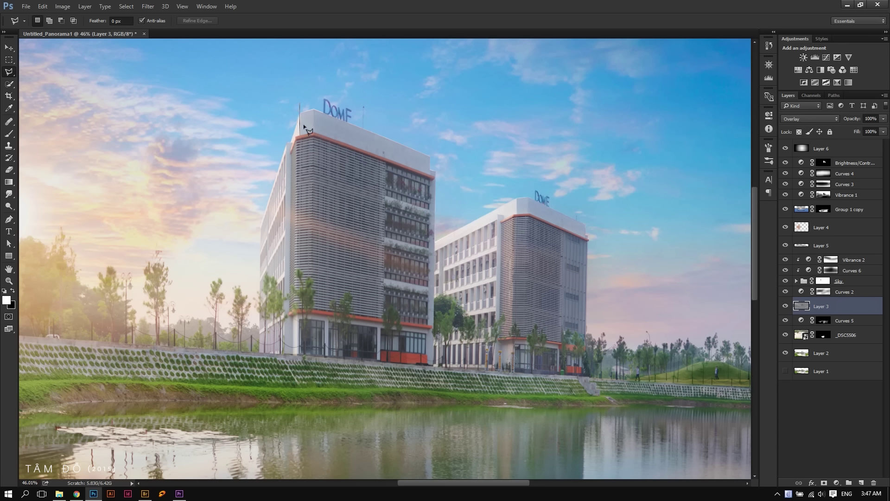
pyautogui.click(314, 105)
pyautogui.click(432, 369)
pyautogui.click(434, 153)
pyautogui.click(420, 114)
pyautogui.doubleClick(368, 83)
# Dodge the left building's façade at 30% exposure, then deselect.
pyautogui.click(9, 206)
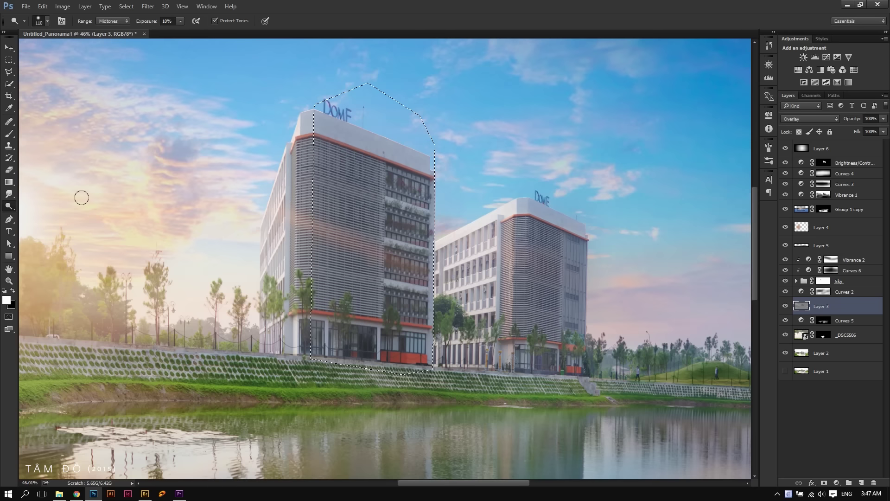
pyautogui.keyDown('alt'); pyautogui.rightClick(346, 205); pyautogui.keyUp('alt')
pyautogui.press('3')
pyautogui.moveTo(296, 212); pyautogui.dragTo(365, 77)
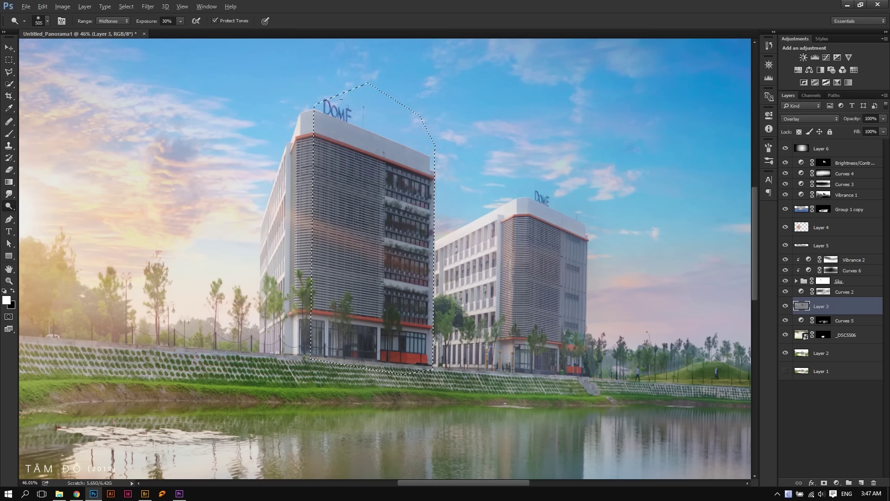
pyautogui.hotkey('ctrl', 'd')
# Outline the right DOME building with the Polygonal Lasso.
pyautogui.click(9, 72)
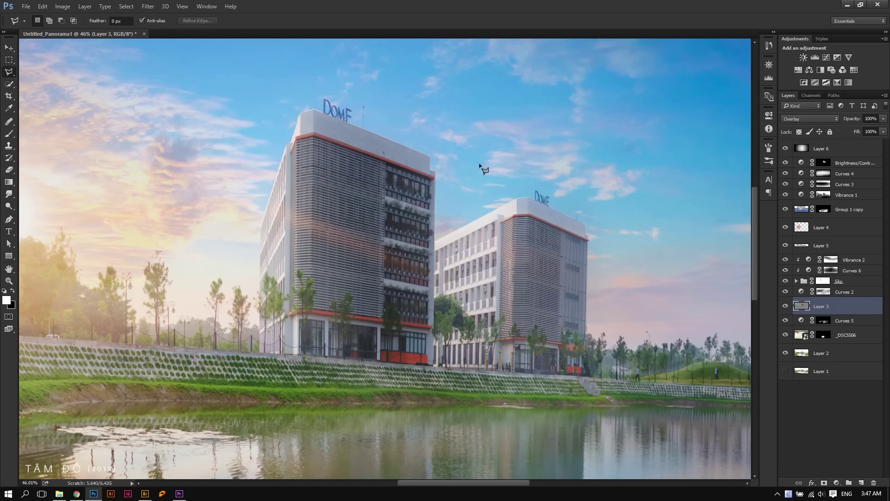
pyautogui.click(528, 193)
pyautogui.click(529, 377)
pyautogui.click(586, 375)
pyautogui.click(602, 222)
pyautogui.click(564, 154)
pyautogui.click(533, 155)
# Dodge the right building's façade, deselect, and zoom out to the whole panorama.
pyautogui.press('o')
pyautogui.moveTo(556, 259); pyautogui.dragTo(557, 366)
pyautogui.moveTo(561, 278); pyautogui.dragTo(560, 371)
pyautogui.hotkey('ctrl', 'd')
pyautogui.press('v')
pyautogui.hotkey('ctrl', '-')
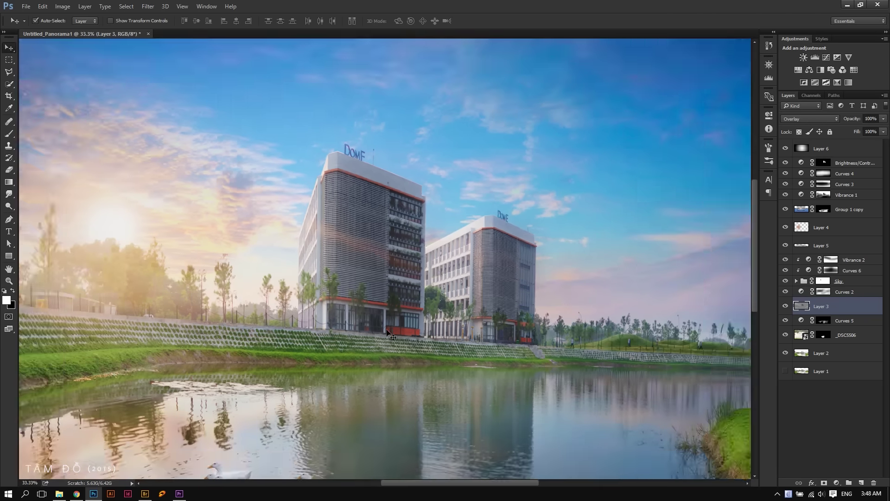
pyautogui.hotkey('ctrl', '-')
pyautogui.hotkey('ctrl', '-')
pyautogui.hotkey('ctrl', '-')
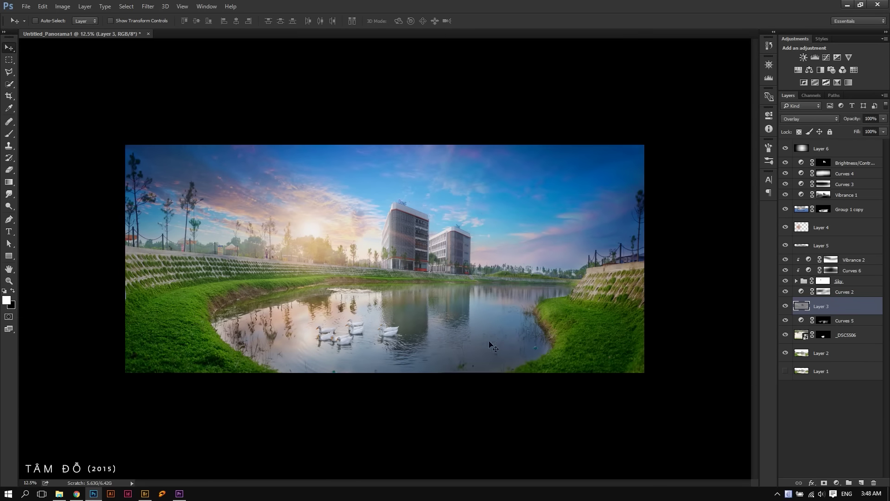
pyautogui.scroll(5, 426, 241)
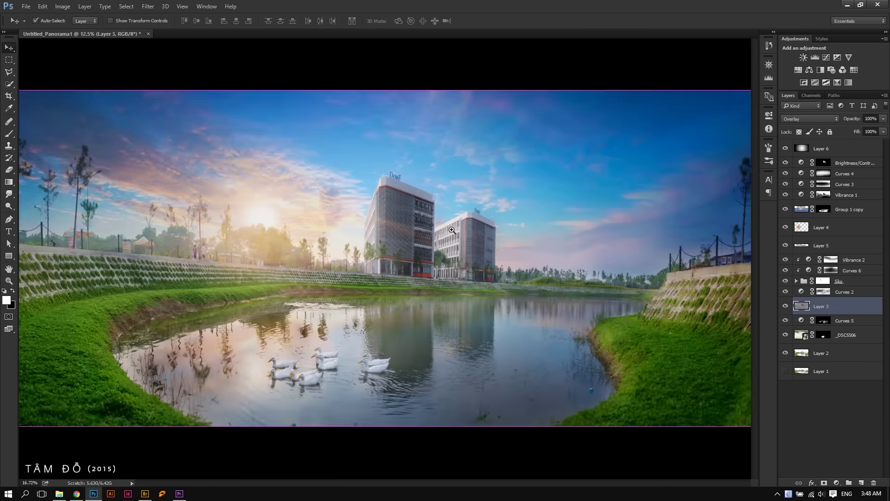
# Lightly erase a patch of the first building's façade on Layer 3.
pyautogui.press('e')
pyautogui.moveTo(345, 294); pyautogui.dragTo(371, 200)
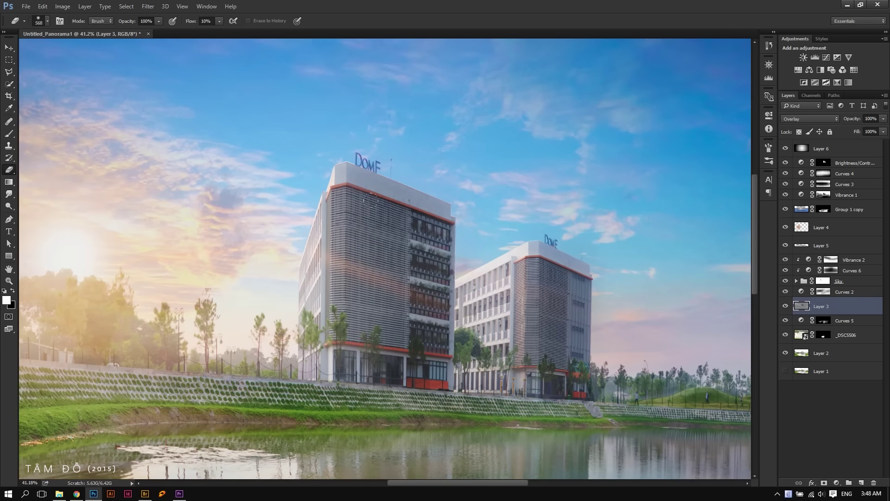
pyautogui.press('v')
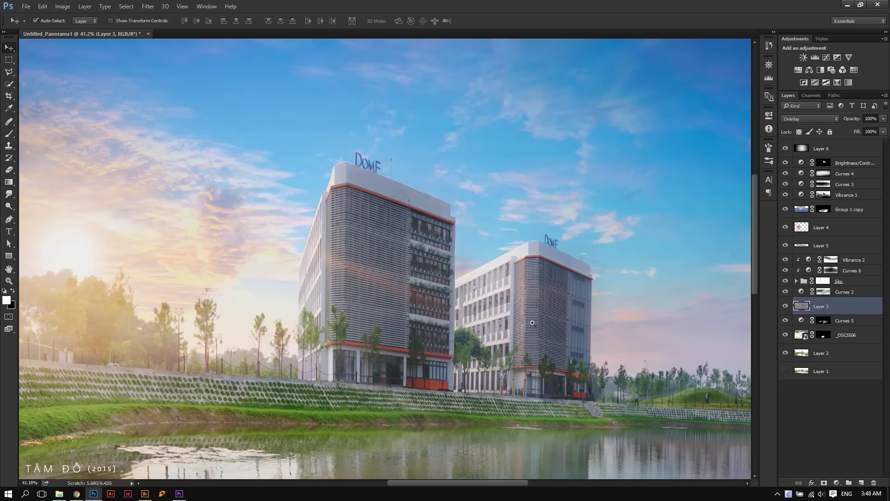
pyautogui.scroll(-1, 502, 333)
pyautogui.scroll(-3, 533, 324)
pyautogui.scroll(-2, 603, 301)
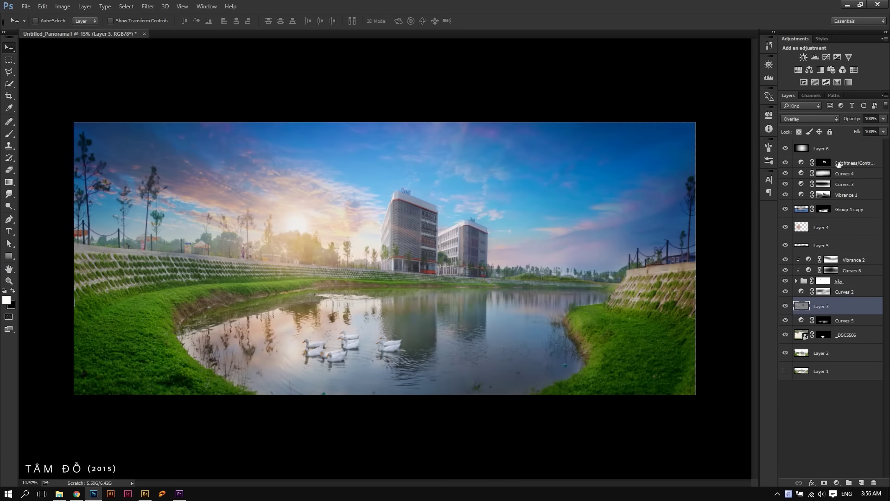
# Add a Color Balance layer above Layer 6, nudging highlights toward yellow and shadows toward blue.
pyautogui.click(865, 151)
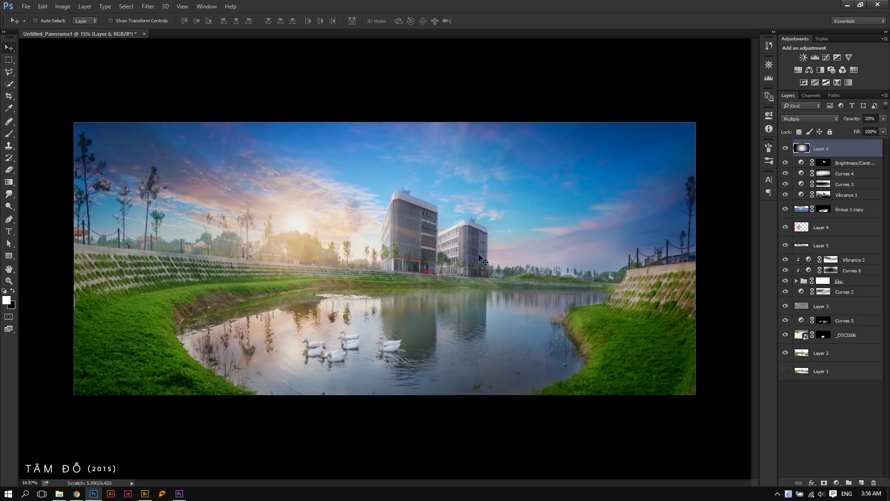
pyautogui.click(811, 74)
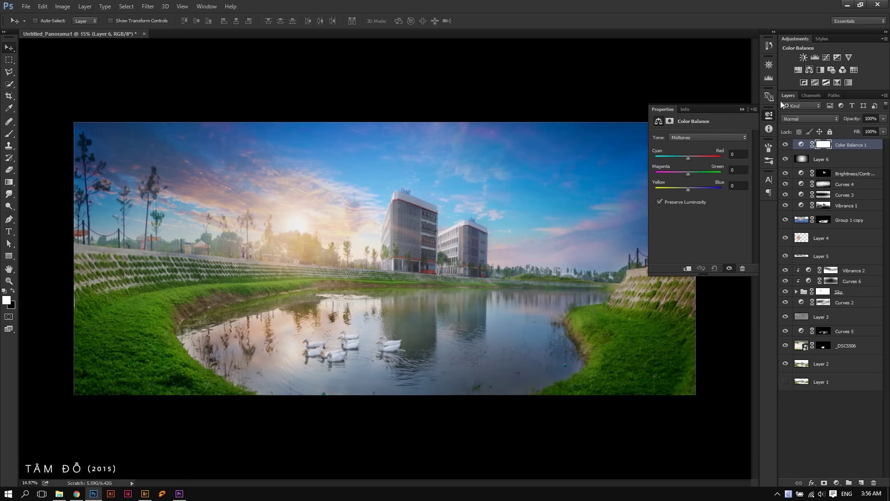
pyautogui.hotkey('alt', '3')
pyautogui.moveTo(686, 189); pyautogui.dragTo(683, 189)
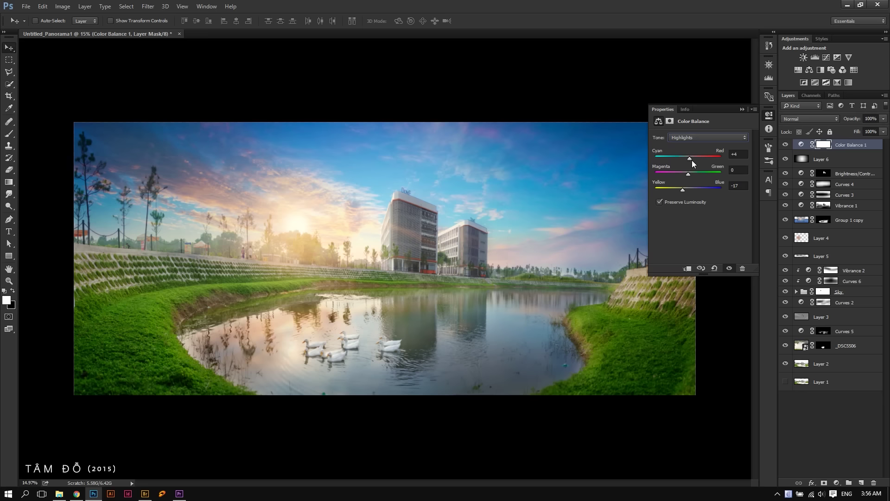
pyautogui.hotkey('alt', '1')
pyautogui.moveTo(689, 188); pyautogui.dragTo(692, 188)
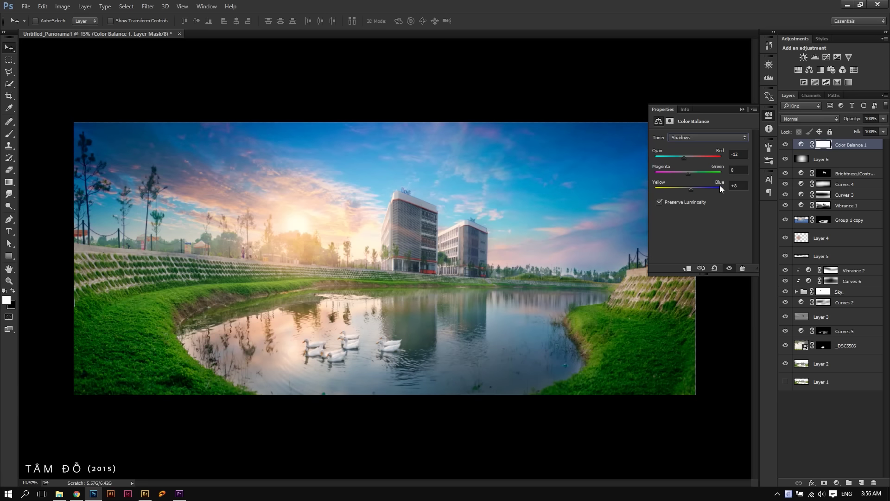
# Shift midtones toward cyan and set Highlights to Red +19, Yellow -21.
pyautogui.click(697, 138)
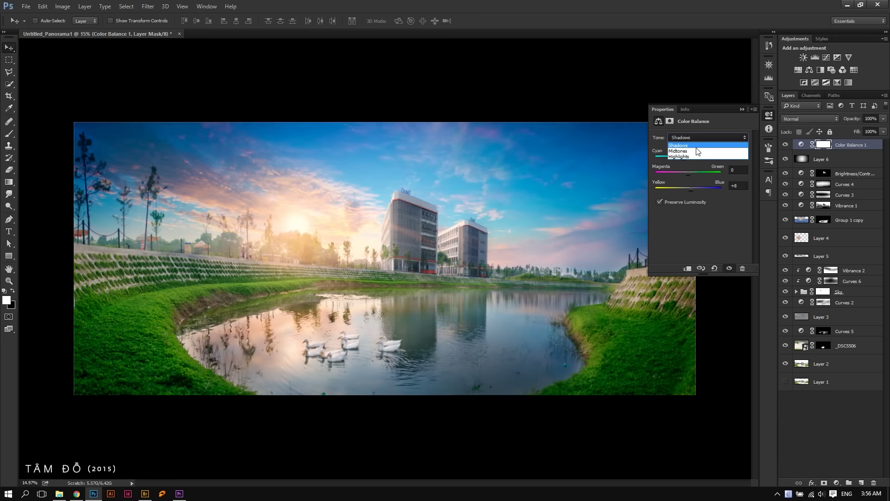
pyautogui.click(696, 145)
pyautogui.click(687, 138)
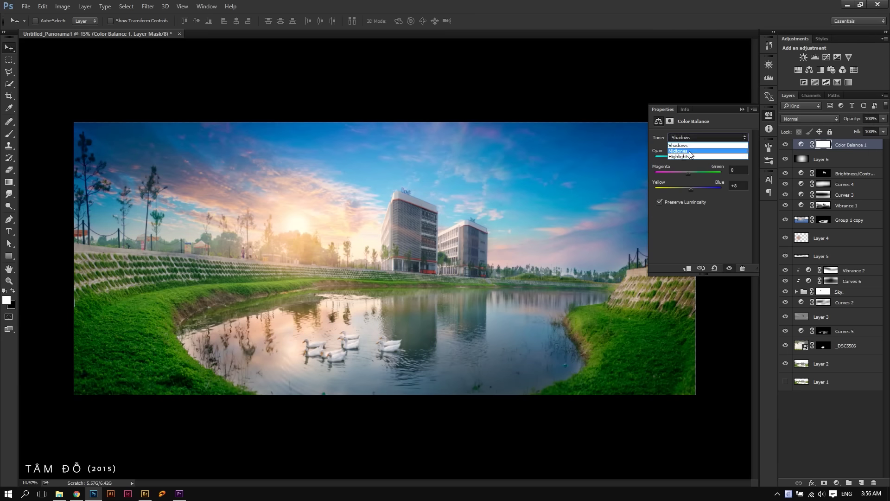
pyautogui.moveTo(685, 156); pyautogui.dragTo(694, 188)
pyautogui.click(686, 138)
pyautogui.click(691, 157)
pyautogui.click(696, 158)
pyautogui.moveTo(680, 191); pyautogui.dragTo(681, 190)
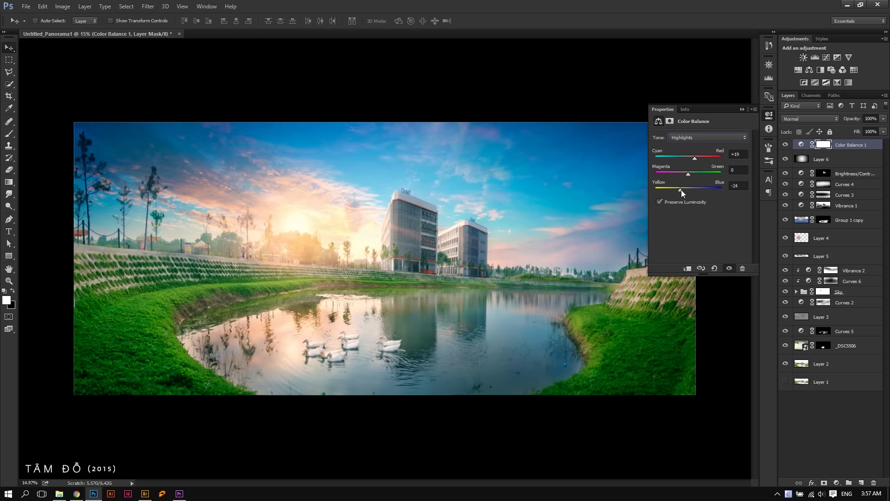